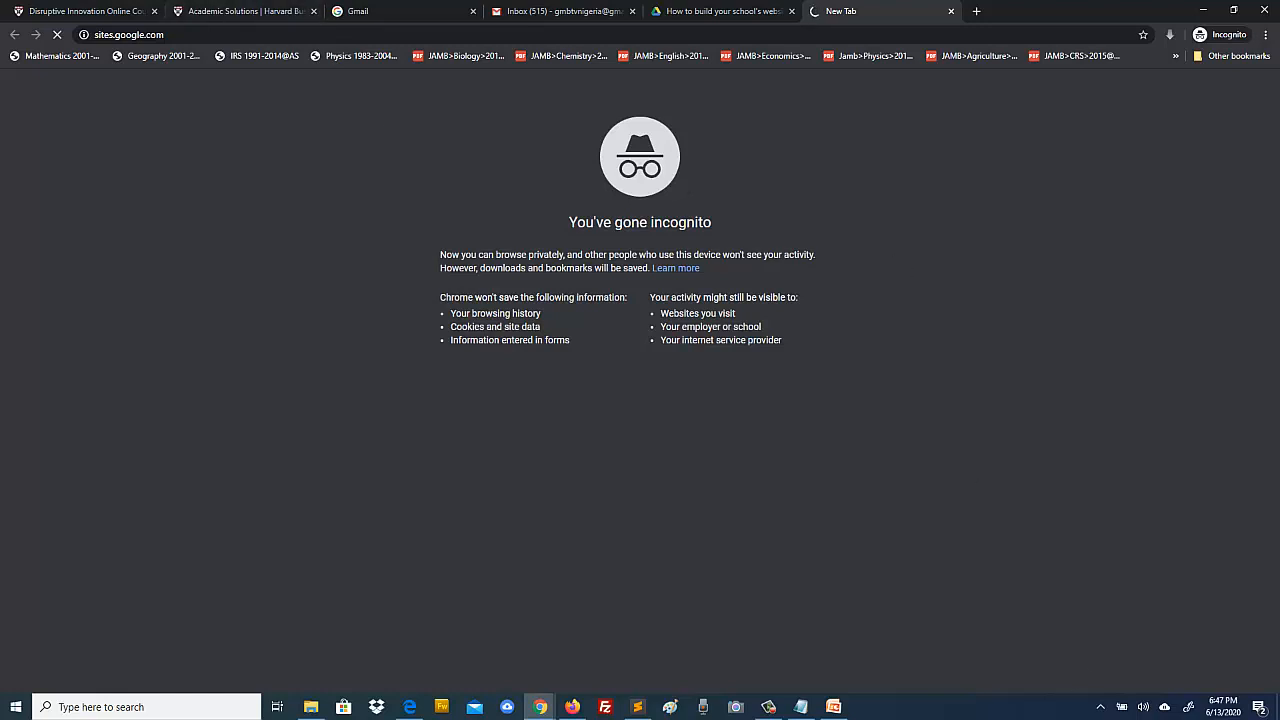
Step: Show the shared 'How to build your school's website in 45 minutes' Drive folder, then the presentation's link slide
click(1100, 707)
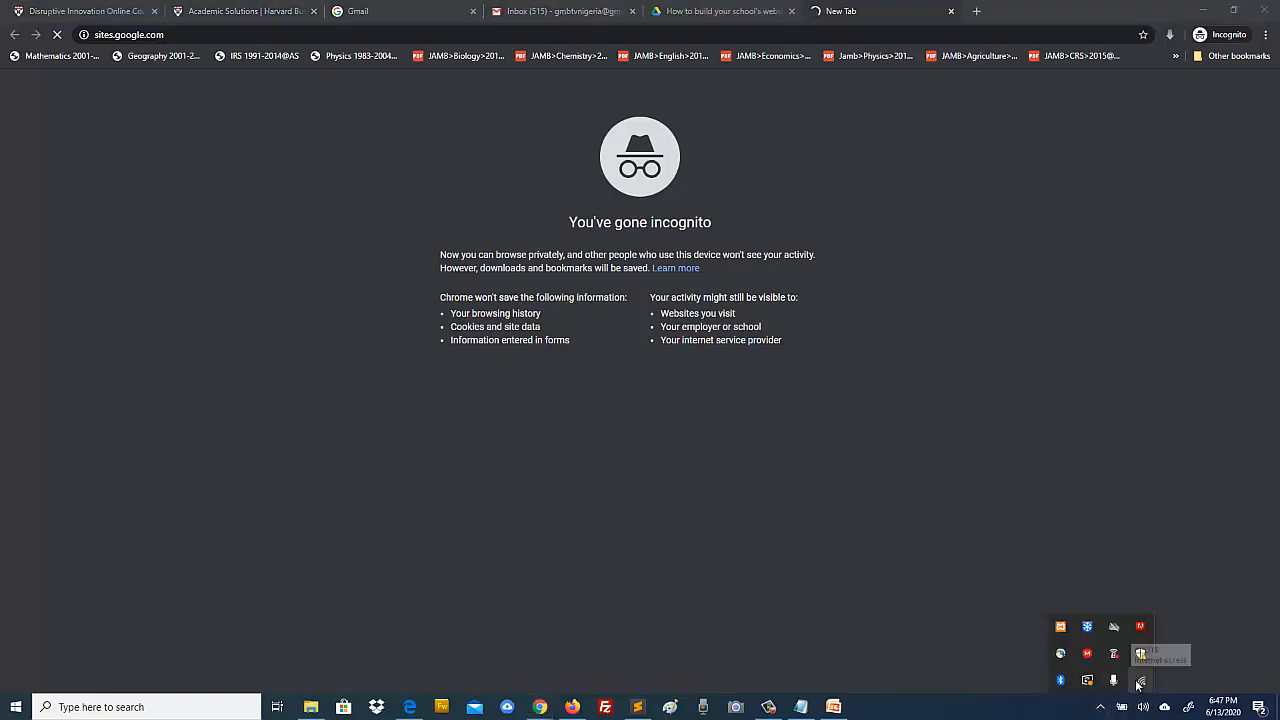
click(928, 708)
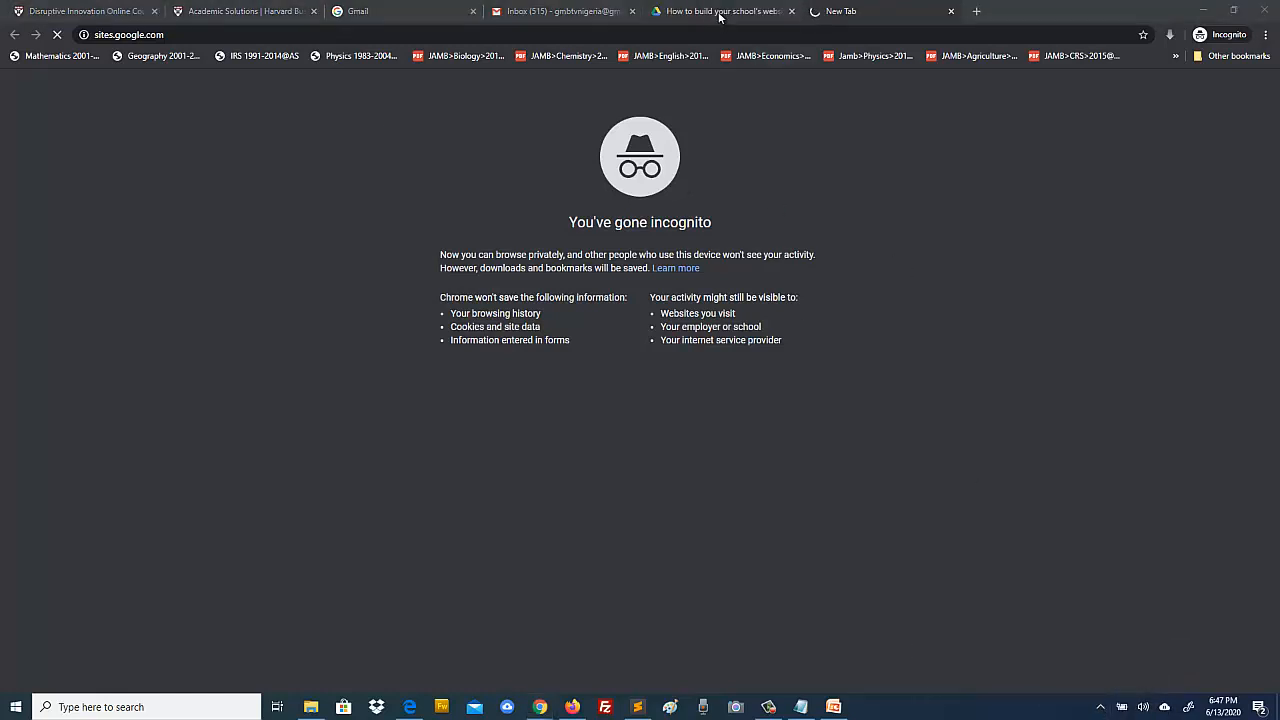
click(850, 12)
click(716, 18)
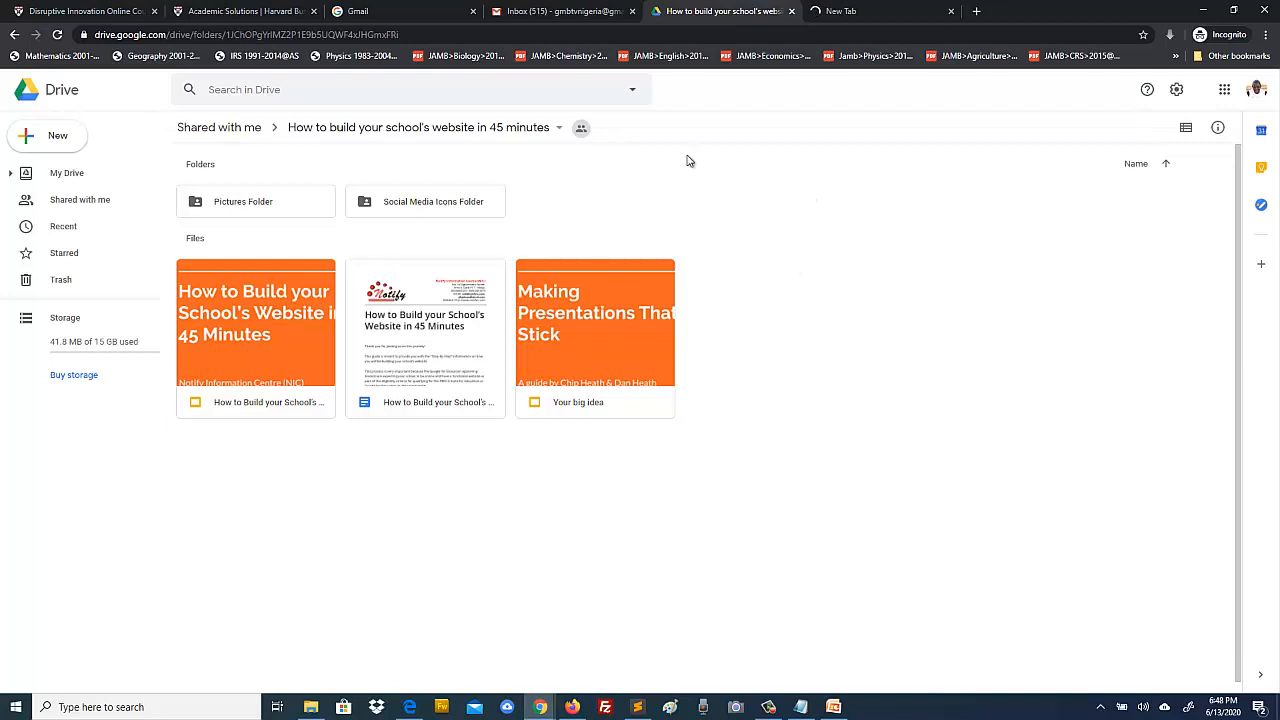
click(834, 707)
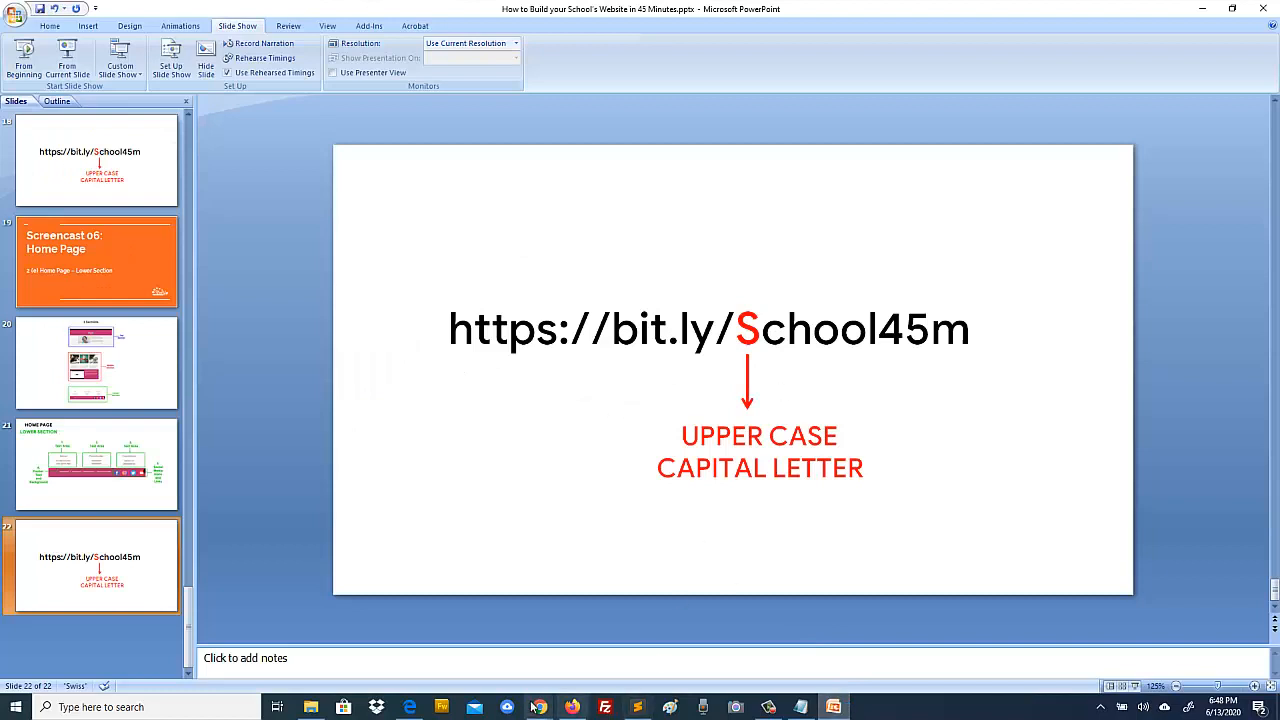
Step: Return from PowerPoint to the shared Drive folder with the Pictures and Social Media Icons folders
mouse_move(540, 707)
click(590, 655)
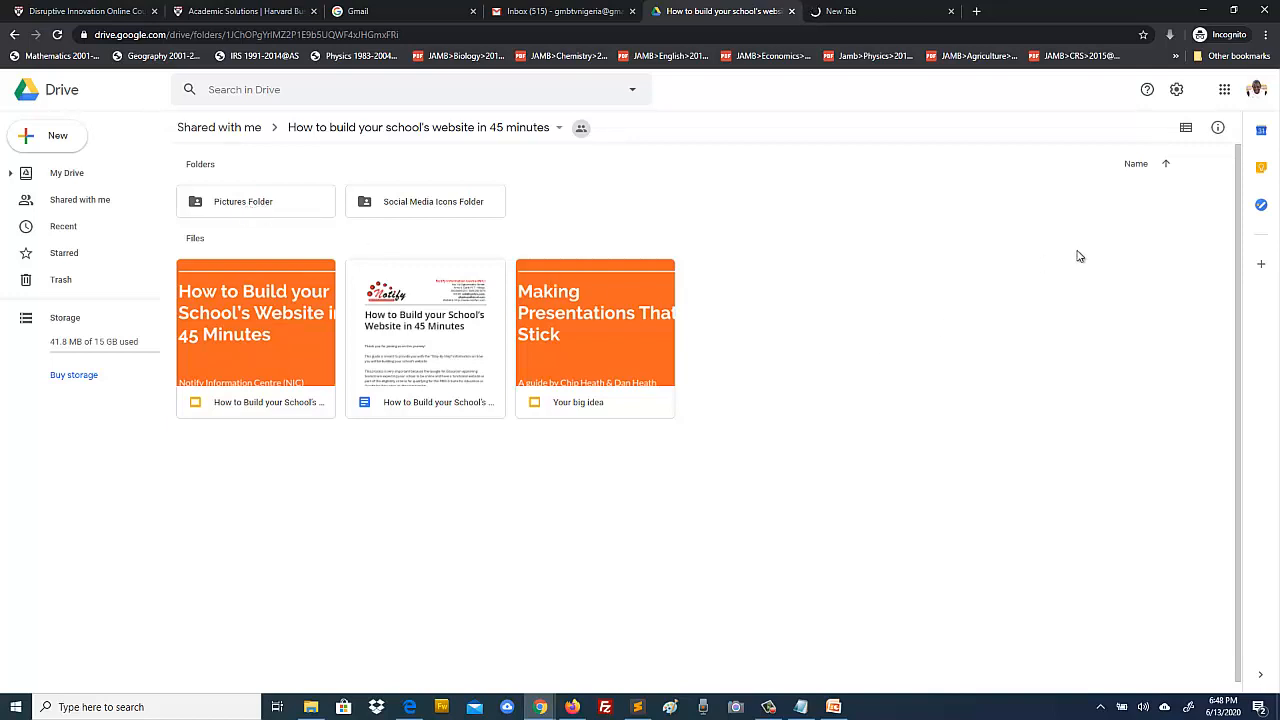
Step: Toggle list and grid view, open Social Media Icons Folder, then switch to the Google Sites start page
click(1186, 133)
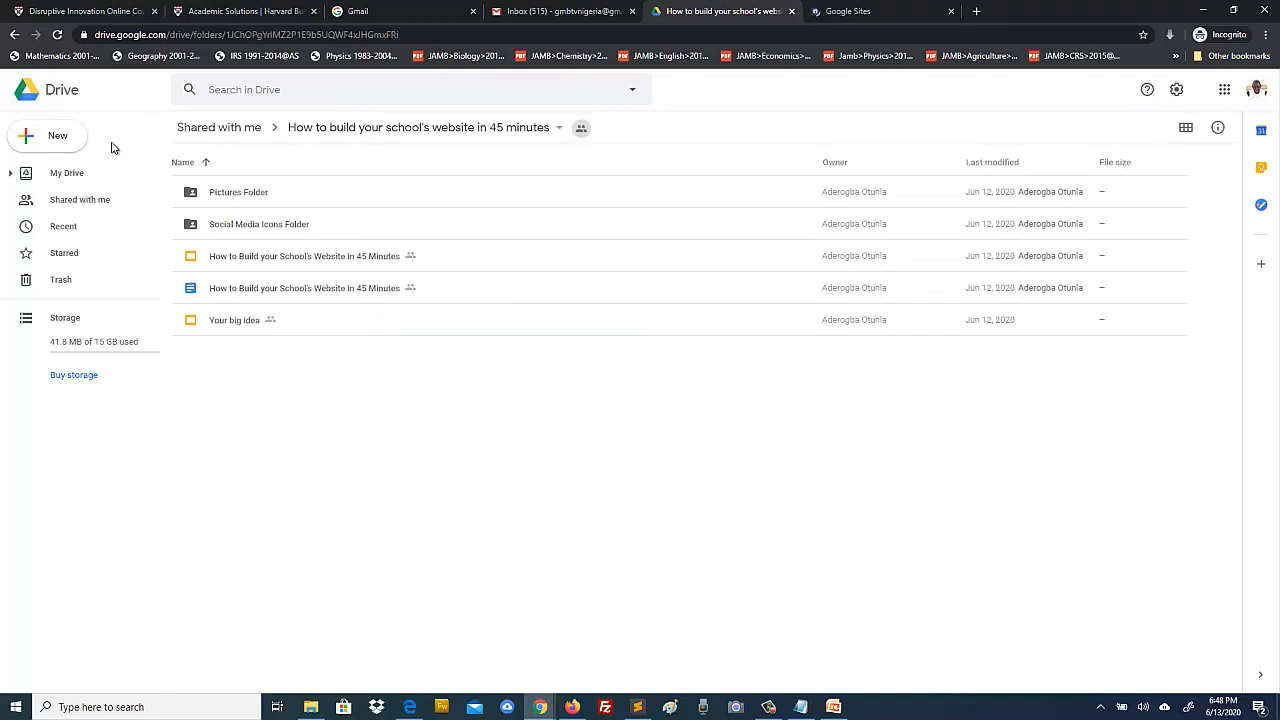
click(1185, 128)
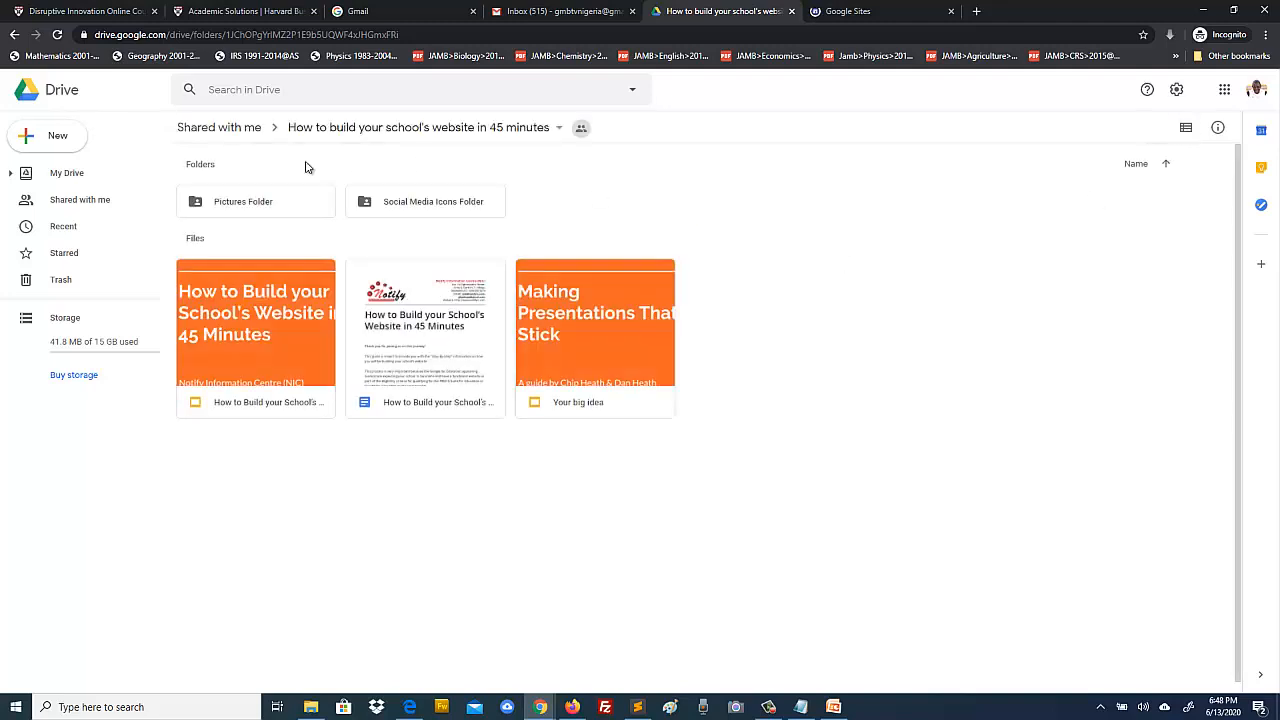
double_click(458, 203)
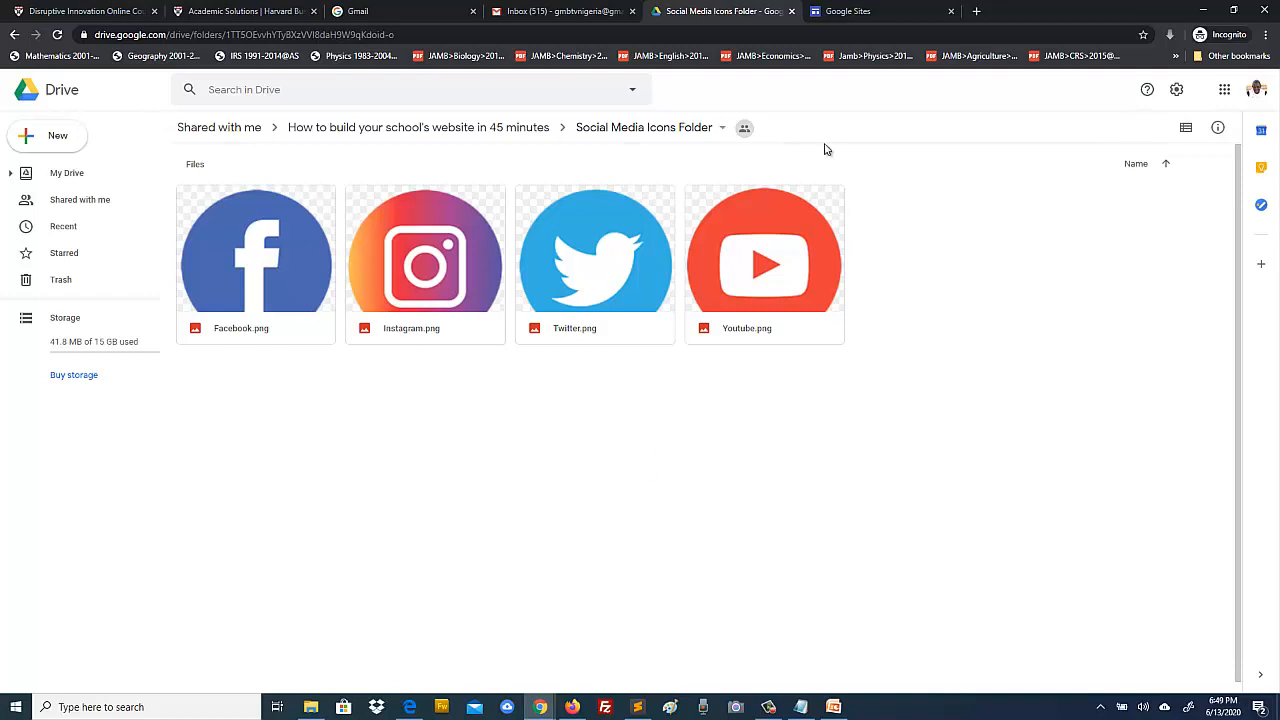
click(843, 13)
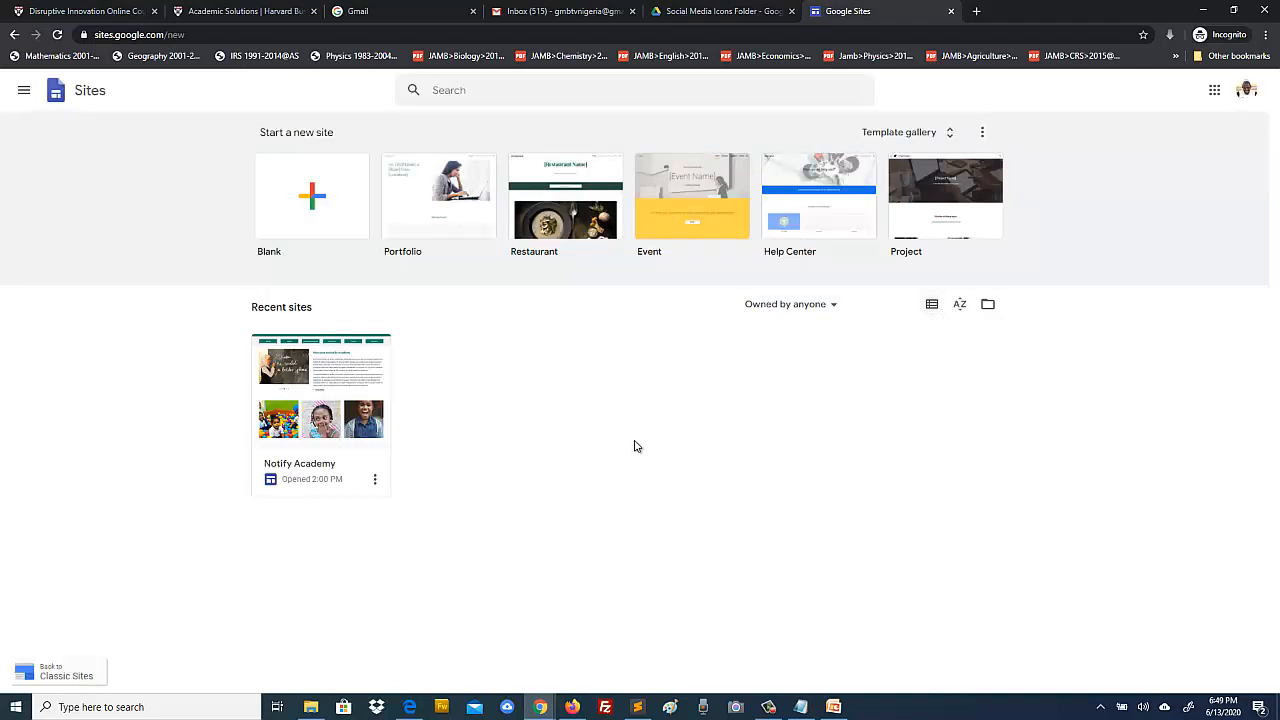
click(320, 378)
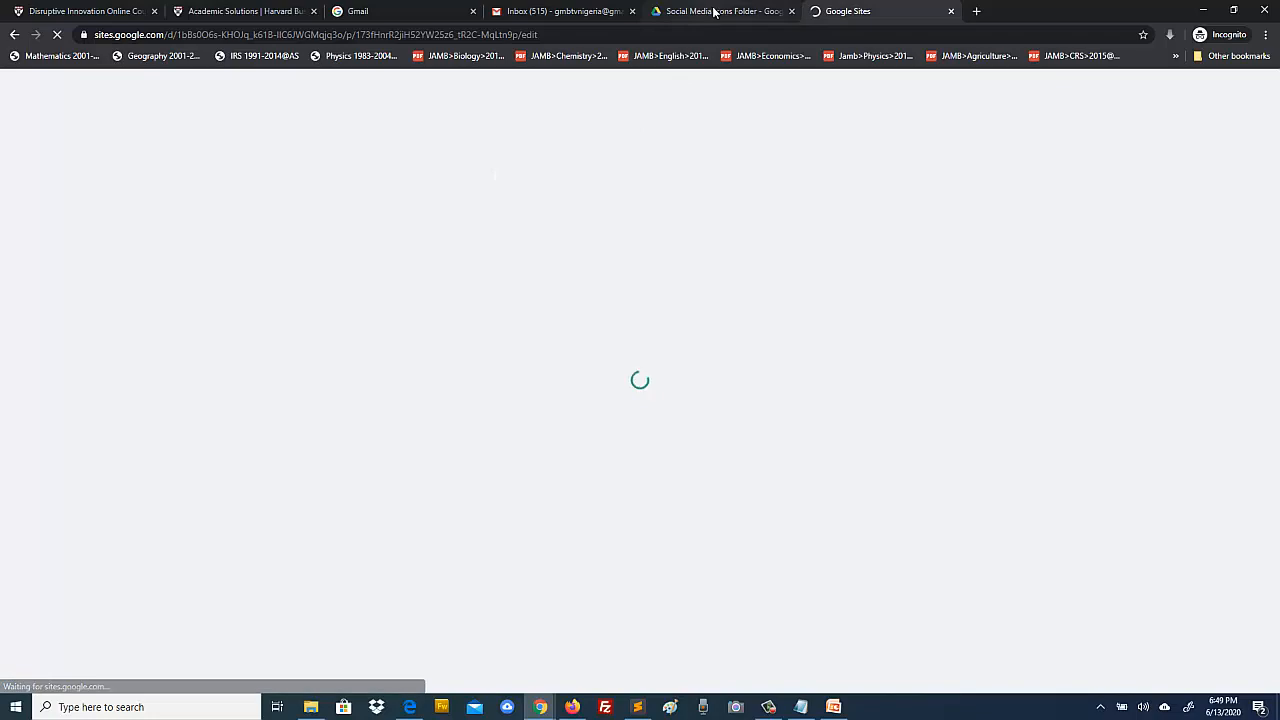
click(840, 709)
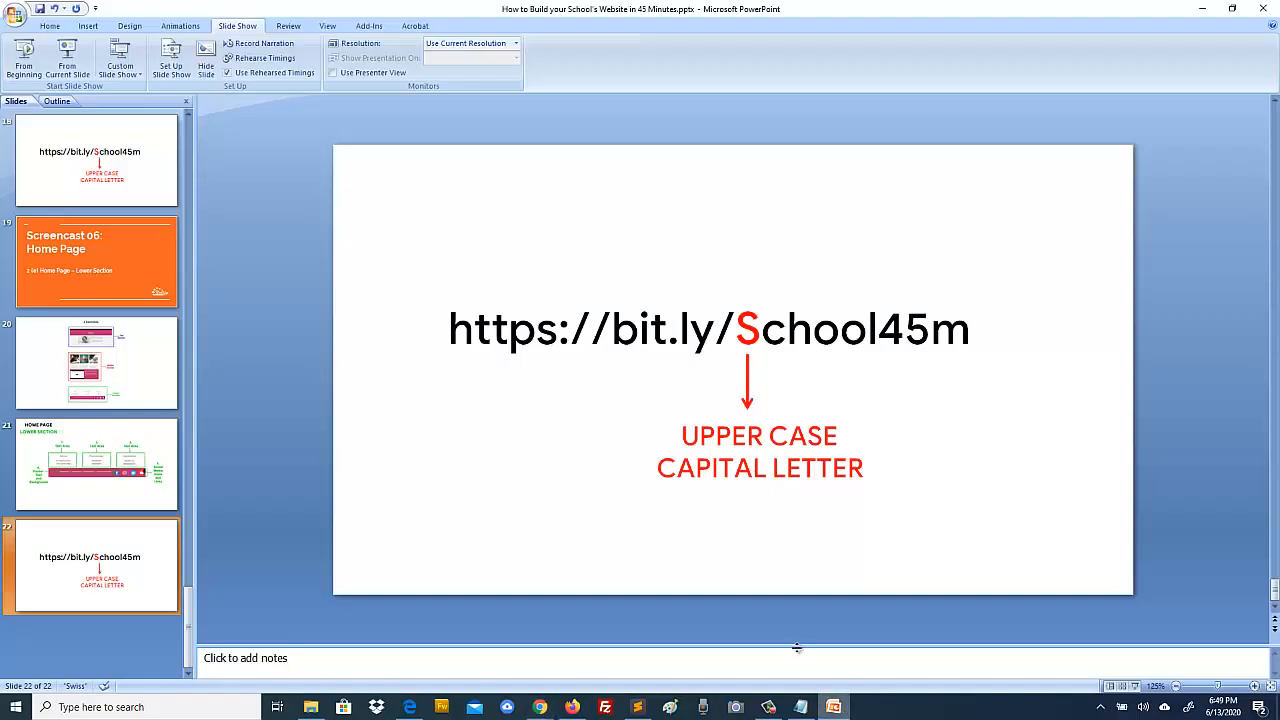
click(833, 707)
Step: In the 02b folder, select 03.png and bring up its context menu
click(310, 708)
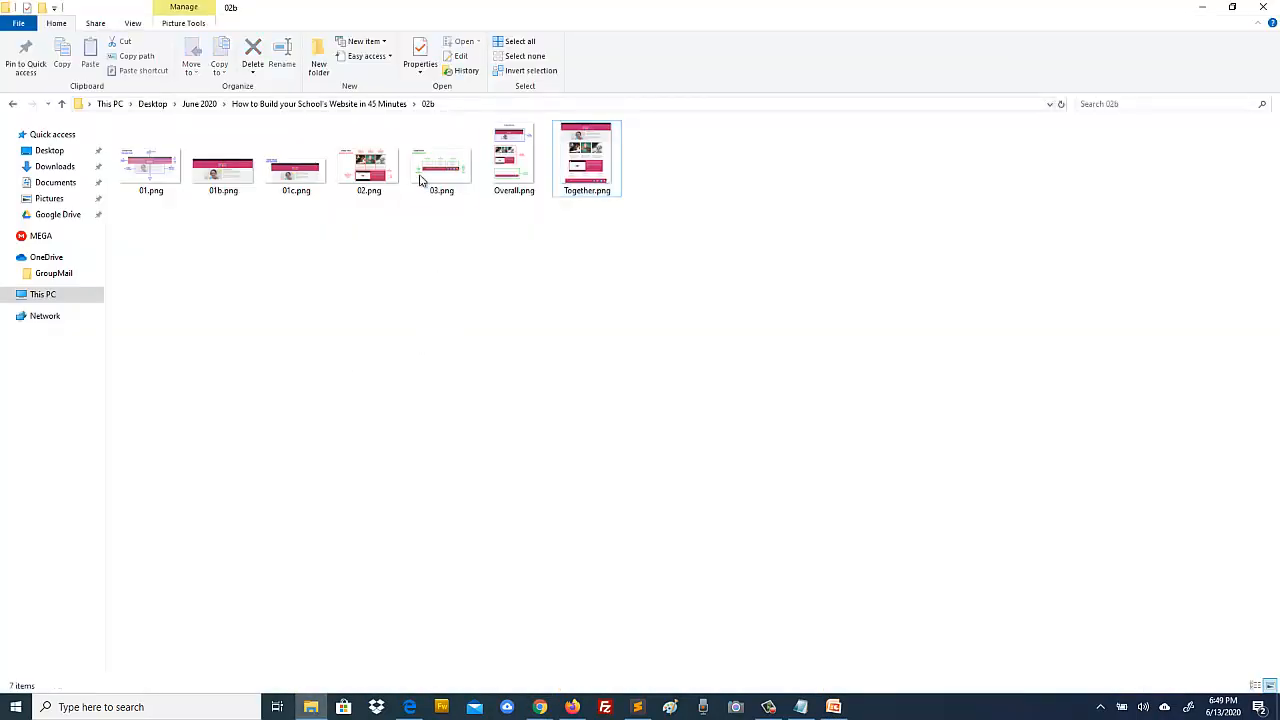
click(440, 165)
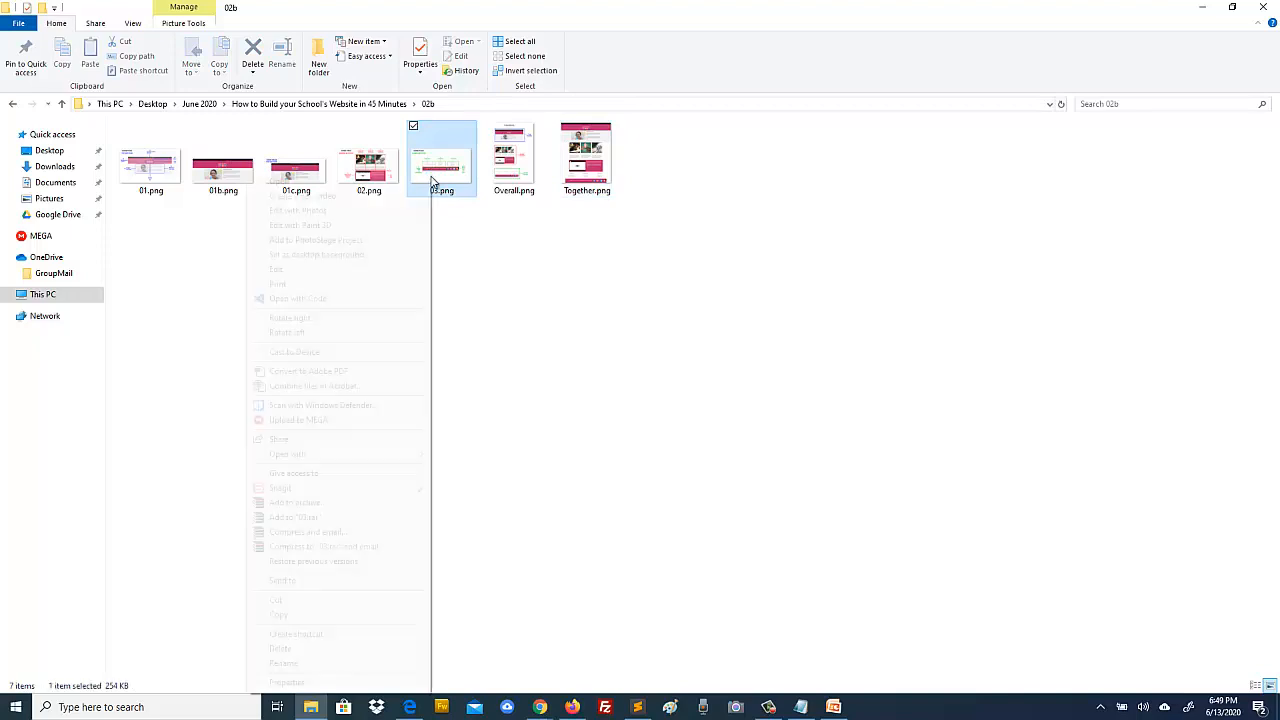
right_click(431, 176)
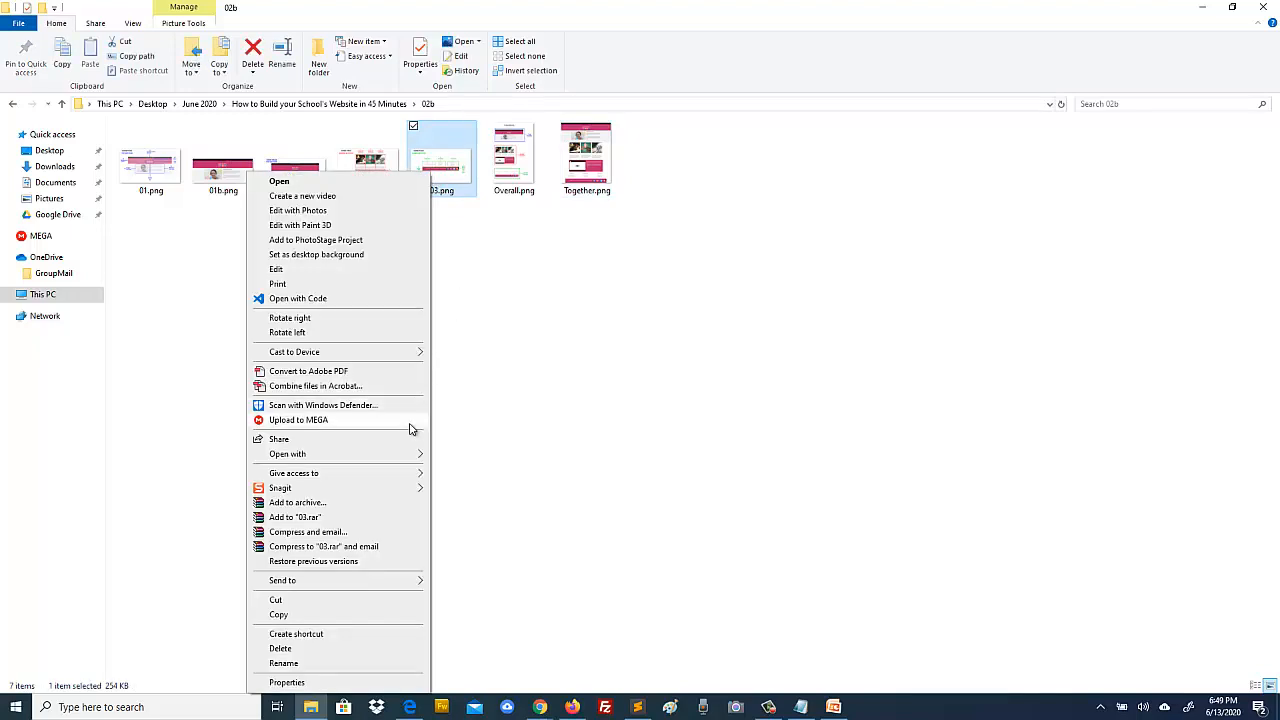
Step: Open 03.png with Microsoft Office Picture Manager and zoom into the Address, Phone Number, Email Address plan
mouse_move(413, 457)
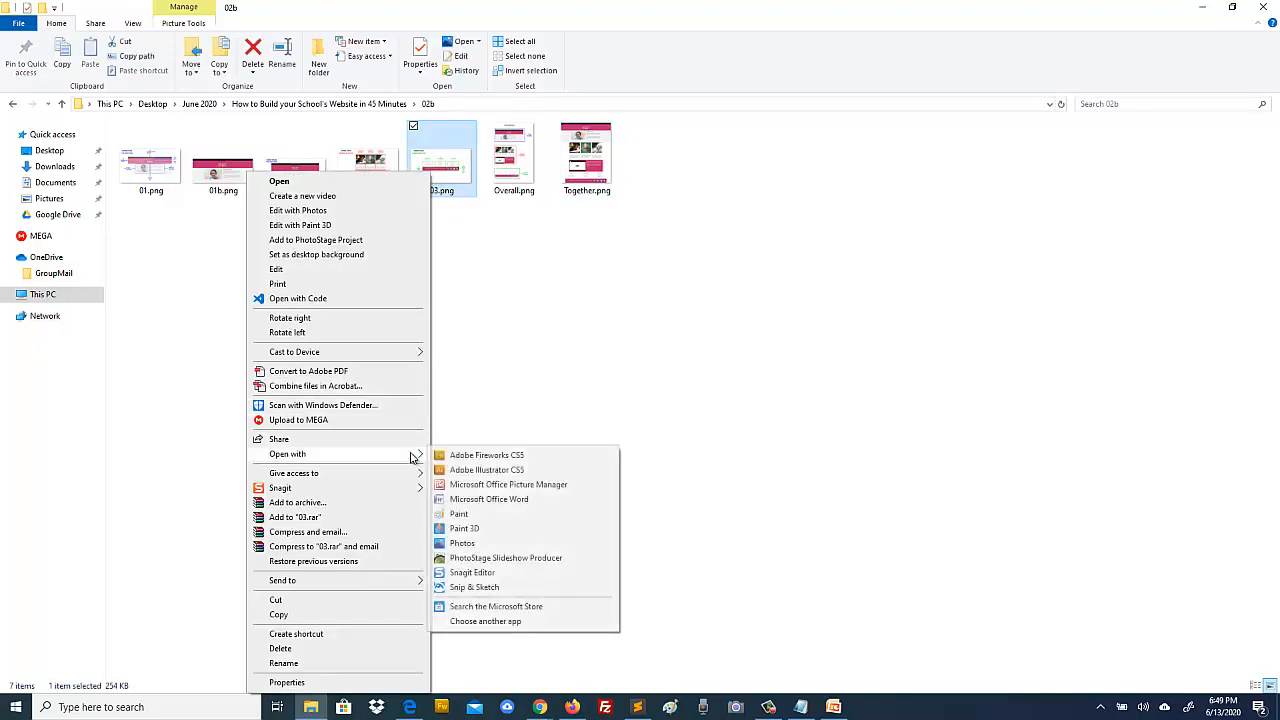
click(502, 489)
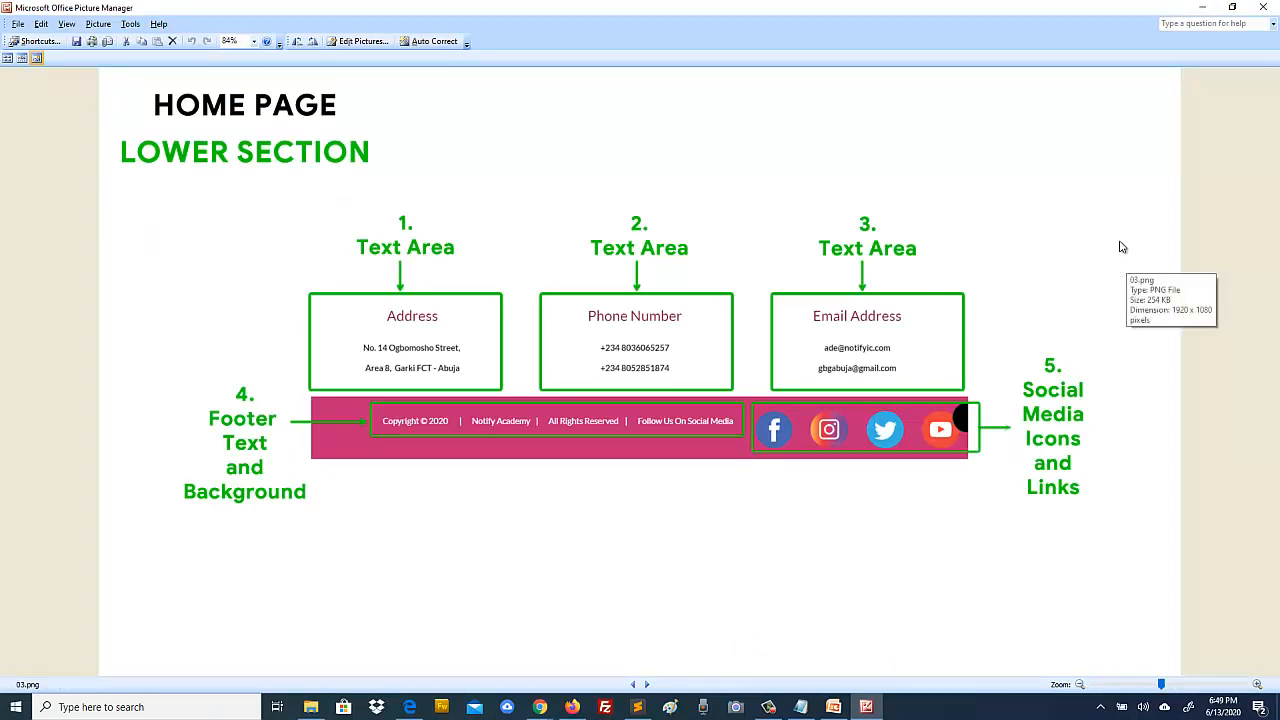
scroll(1065, 231, up, 1)
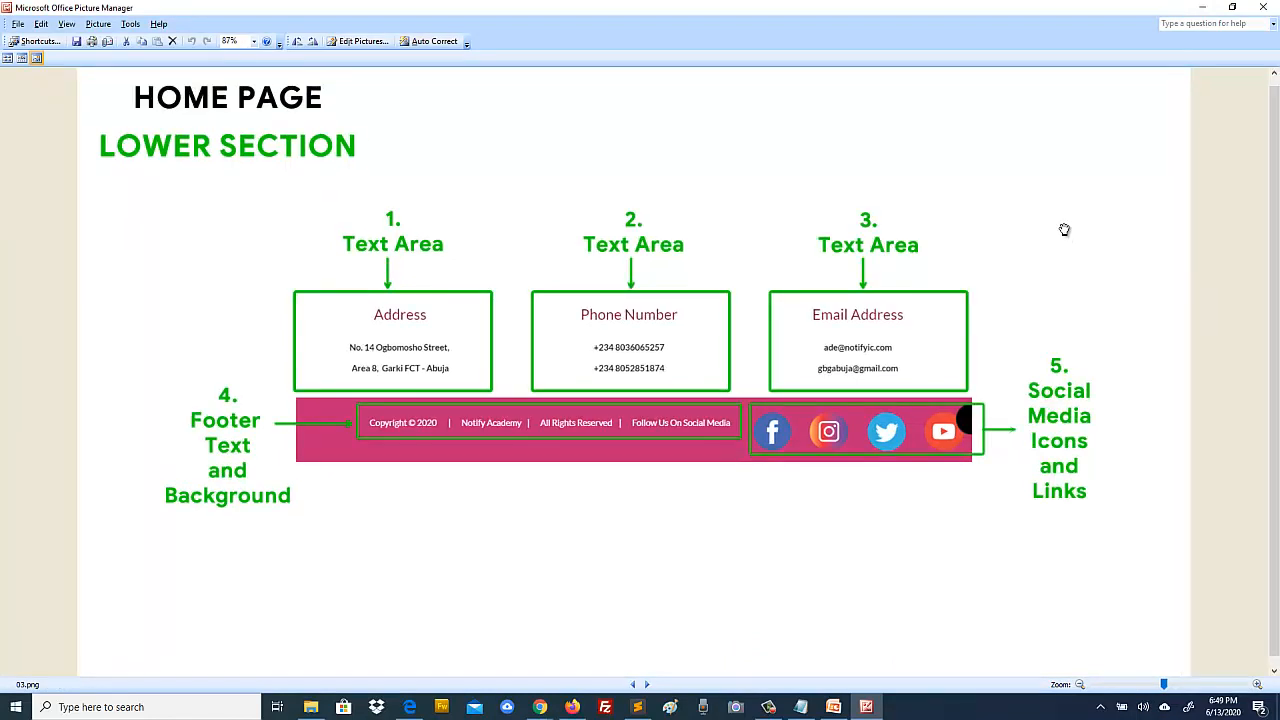
drag(981, 341, 980, 363)
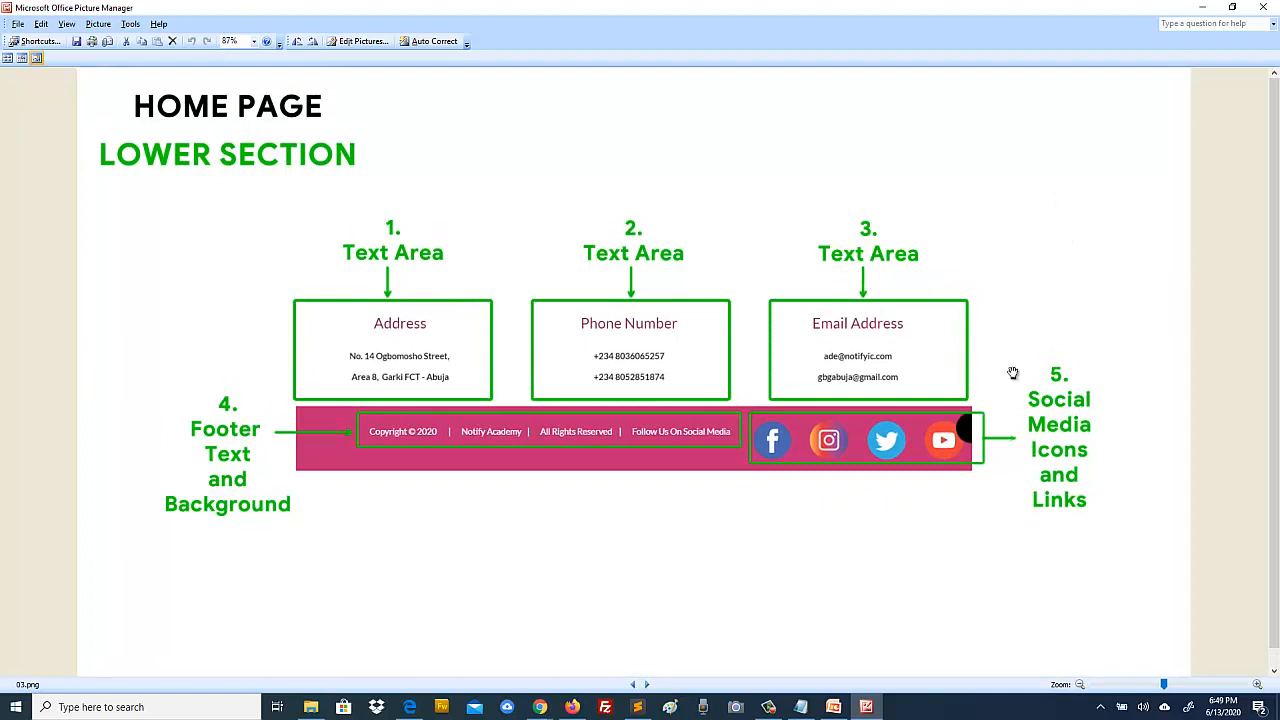
scroll(1089, 331, up, 1)
drag(980, 260, 983, 331)
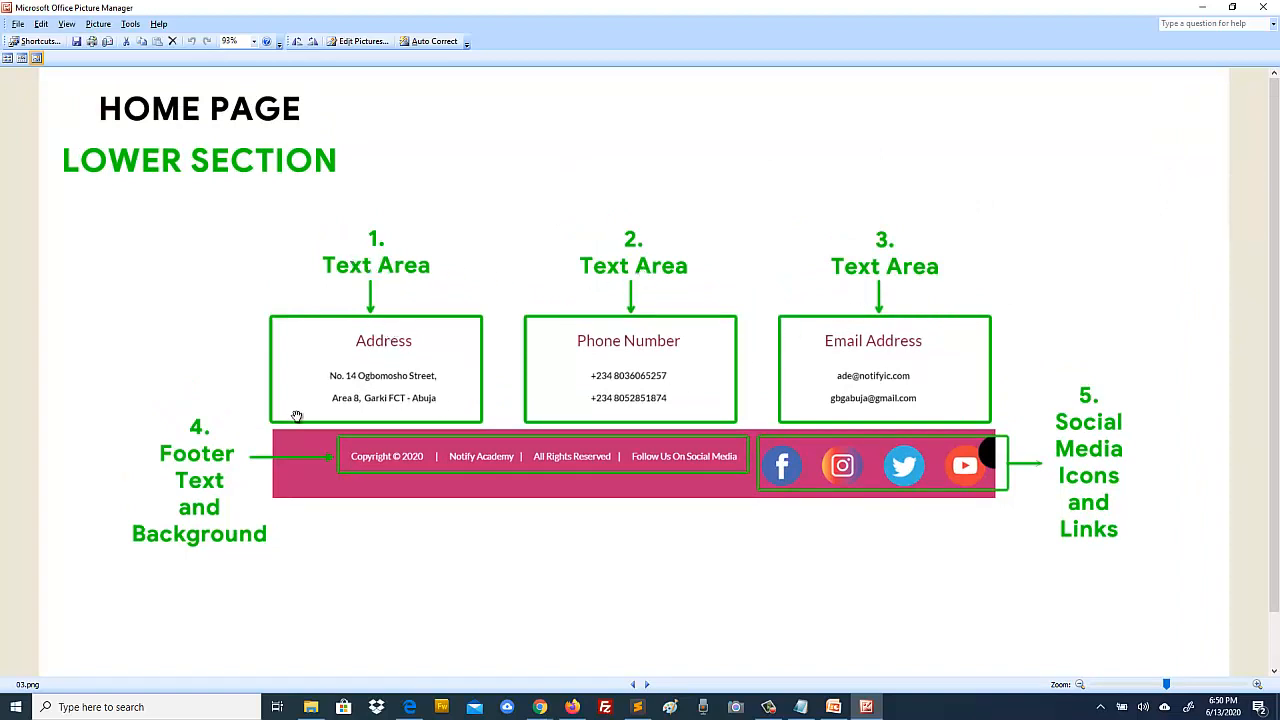
click(540, 707)
Step: In the Notify Academy editor, scroll to the page bottom and check Pages before returning to Insert
click(585, 628)
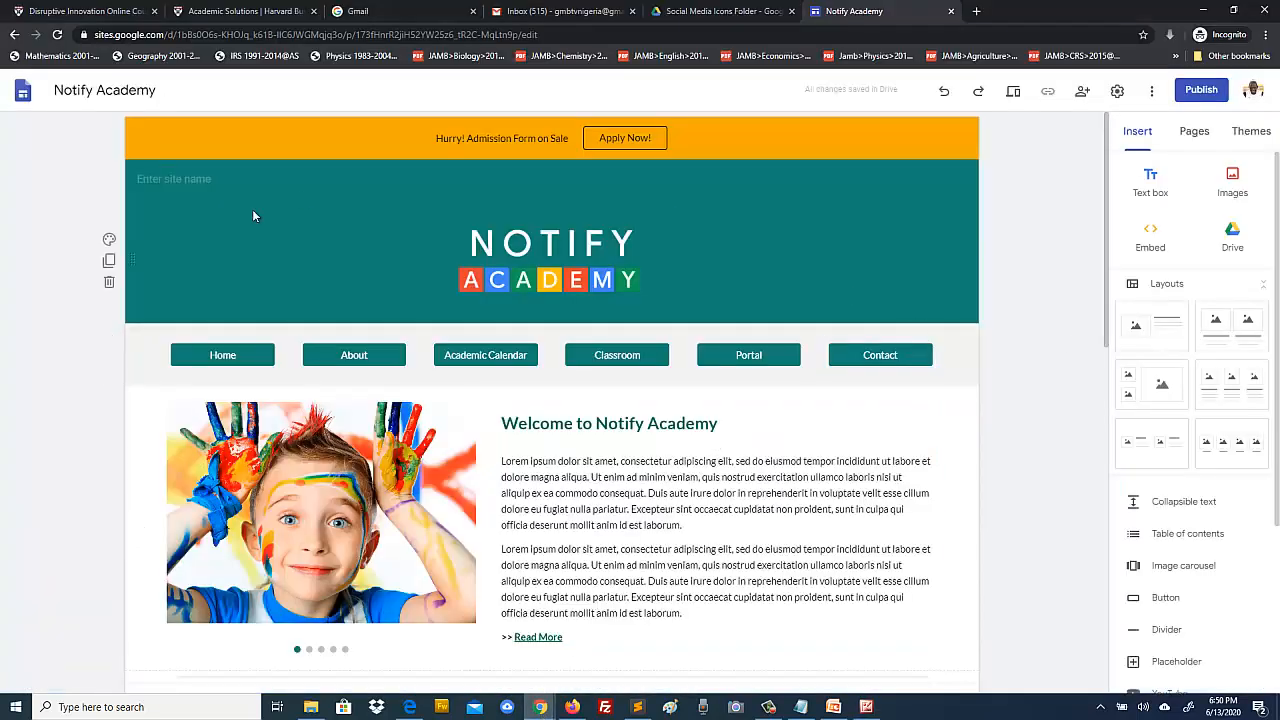
scroll(1045, 384, down, 8)
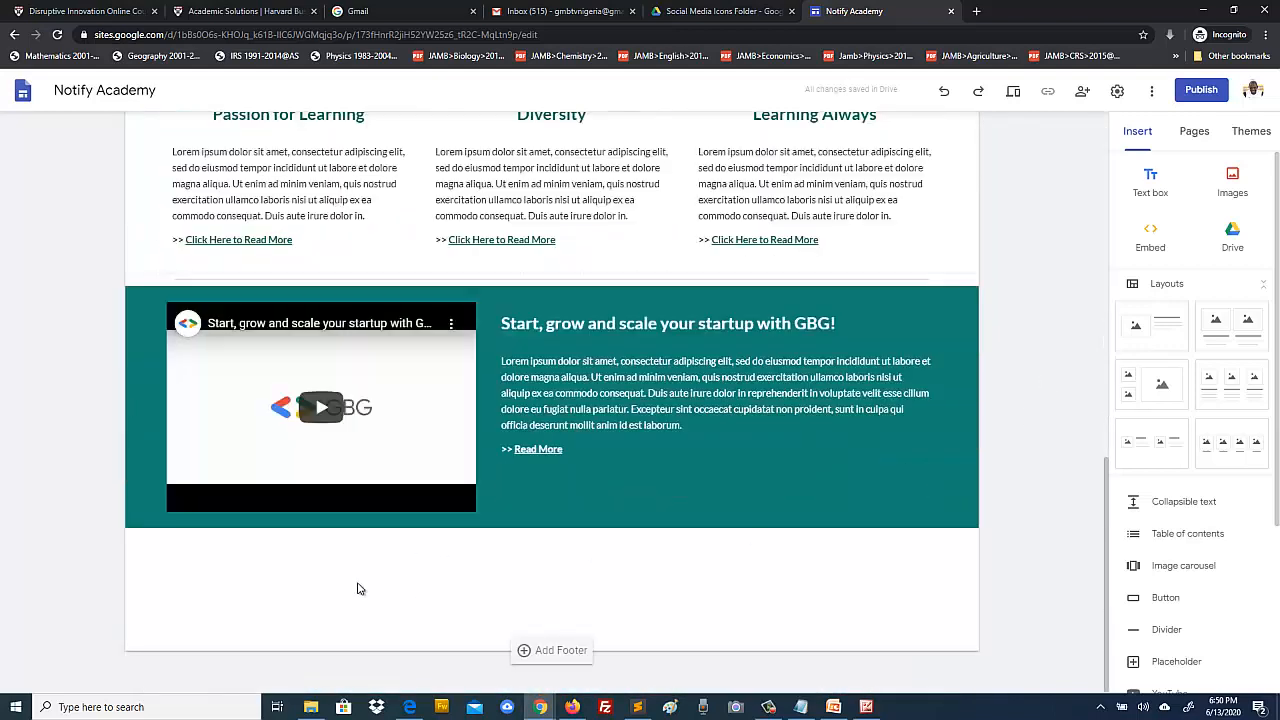
scroll(1035, 448, up, 4)
scroll(1037, 449, down, 4)
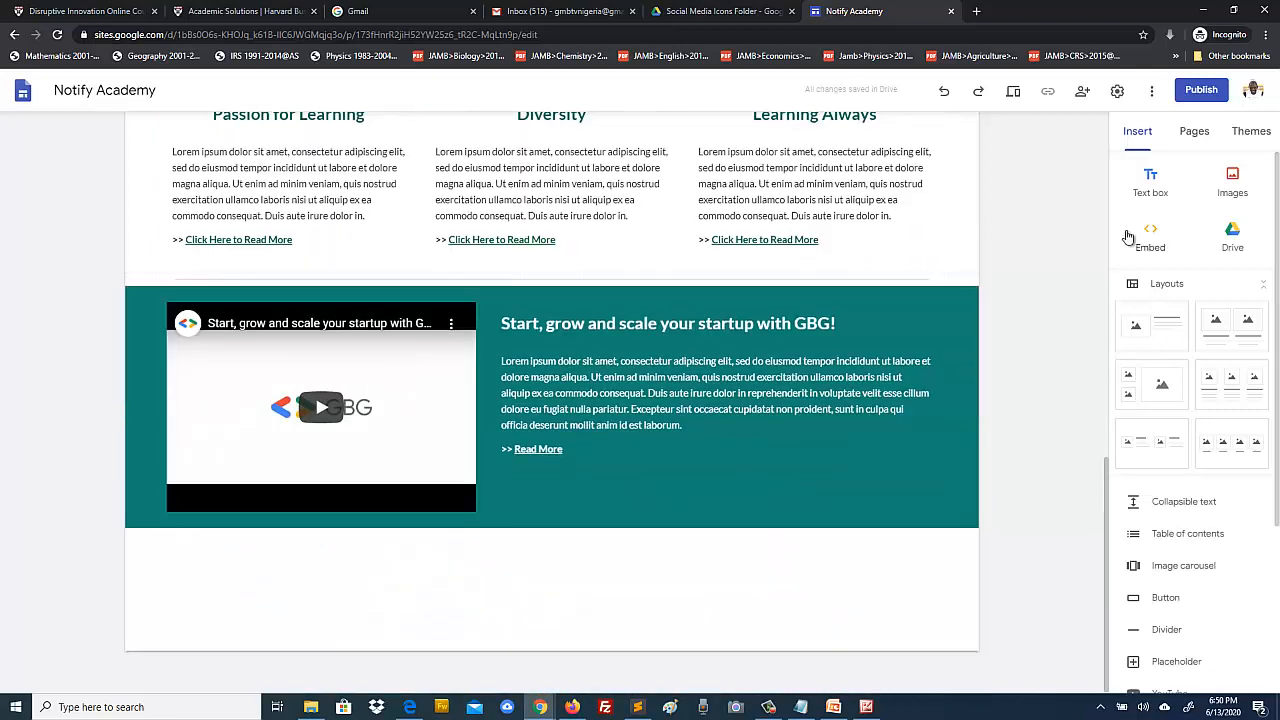
click(1194, 131)
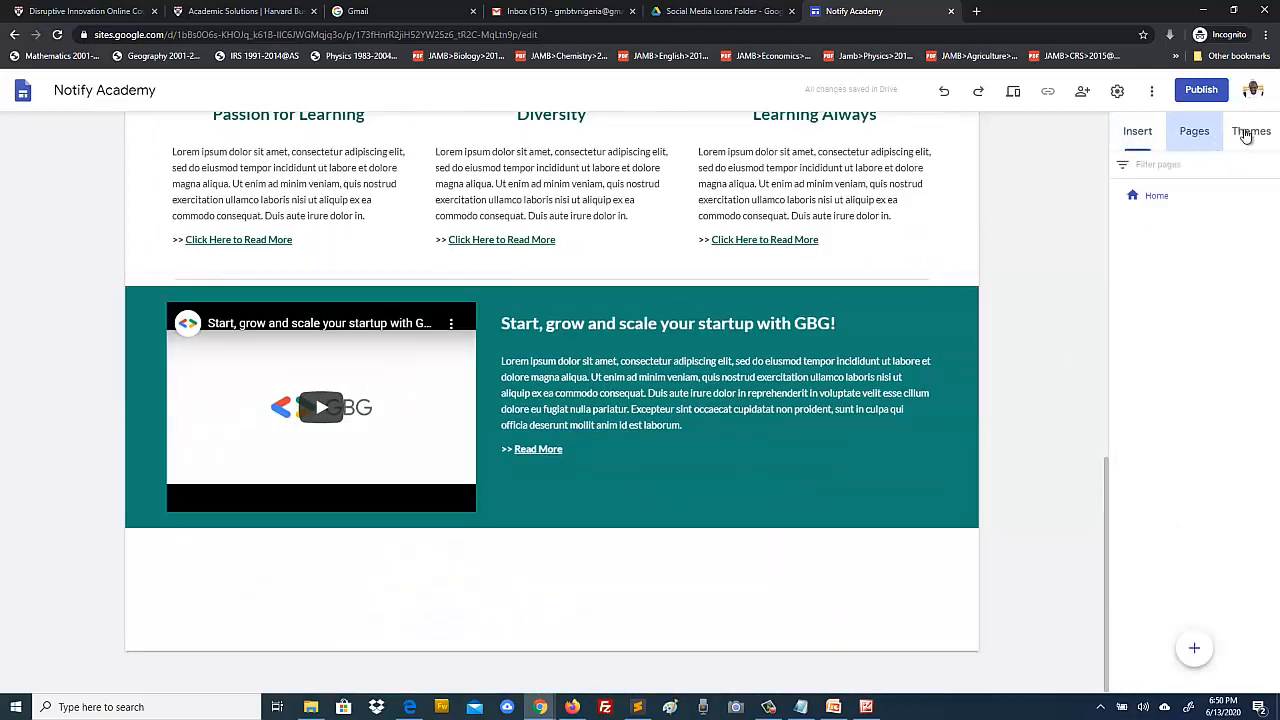
click(1140, 137)
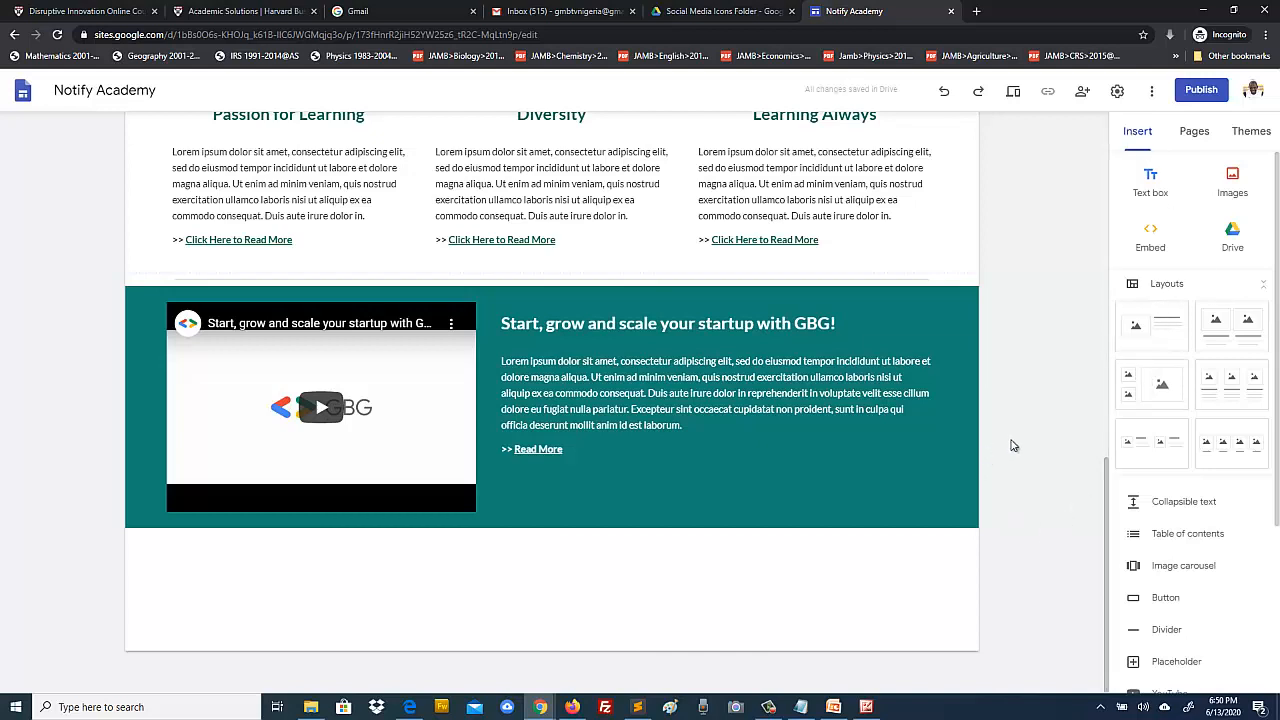
Step: Compare against the 03.png plan image, then return to the Notify Academy editor
click(866, 707)
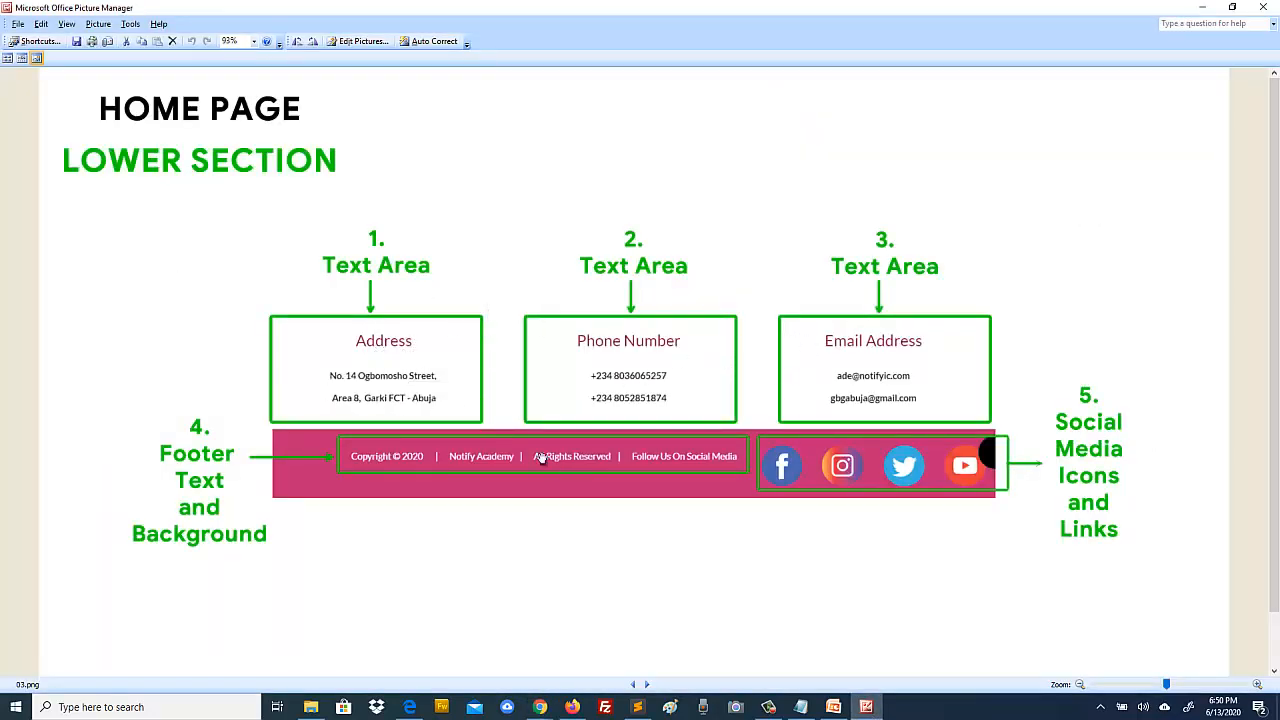
click(537, 707)
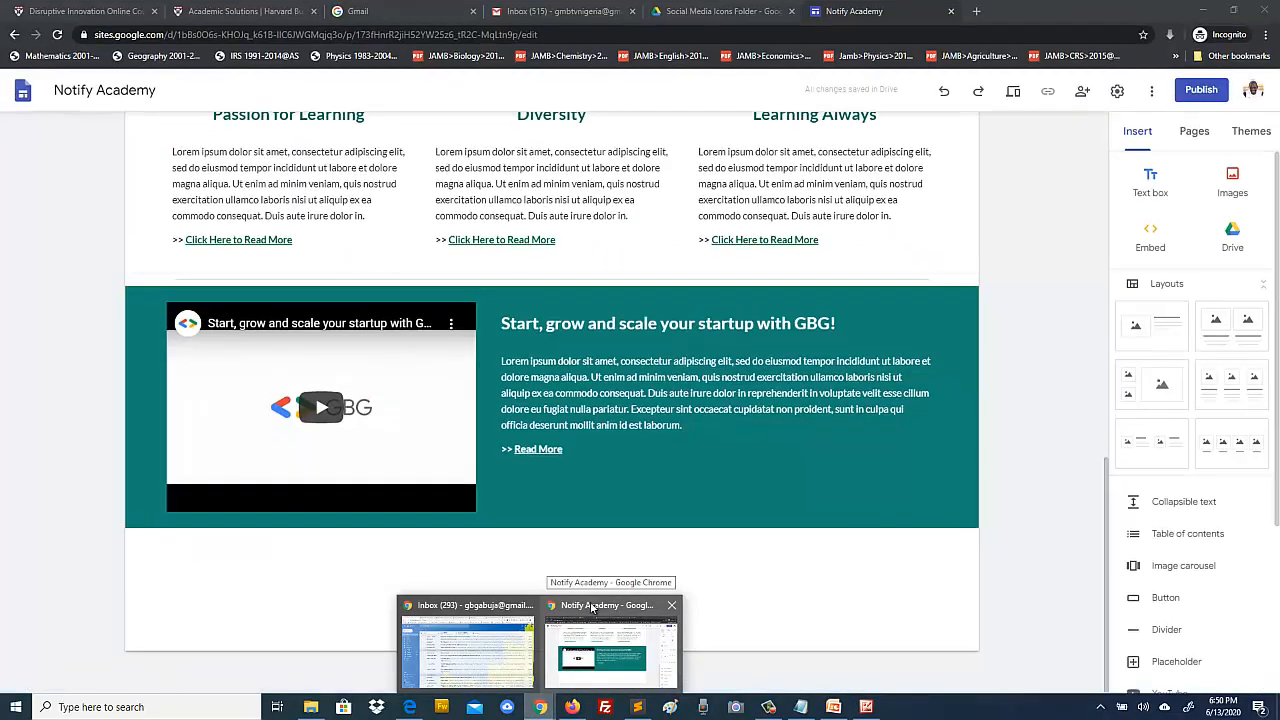
click(591, 607)
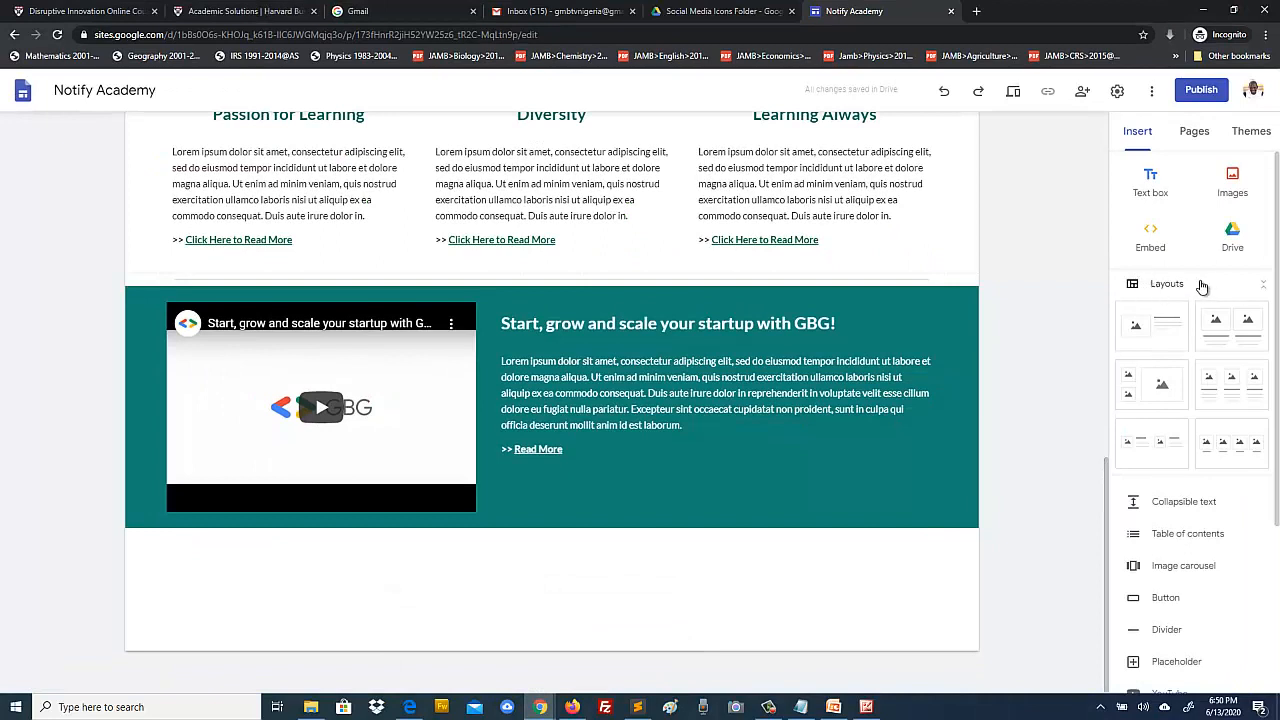
Step: Insert the three-column image-and-text layout below the GBG video block and inspect the first card's image
click(1231, 388)
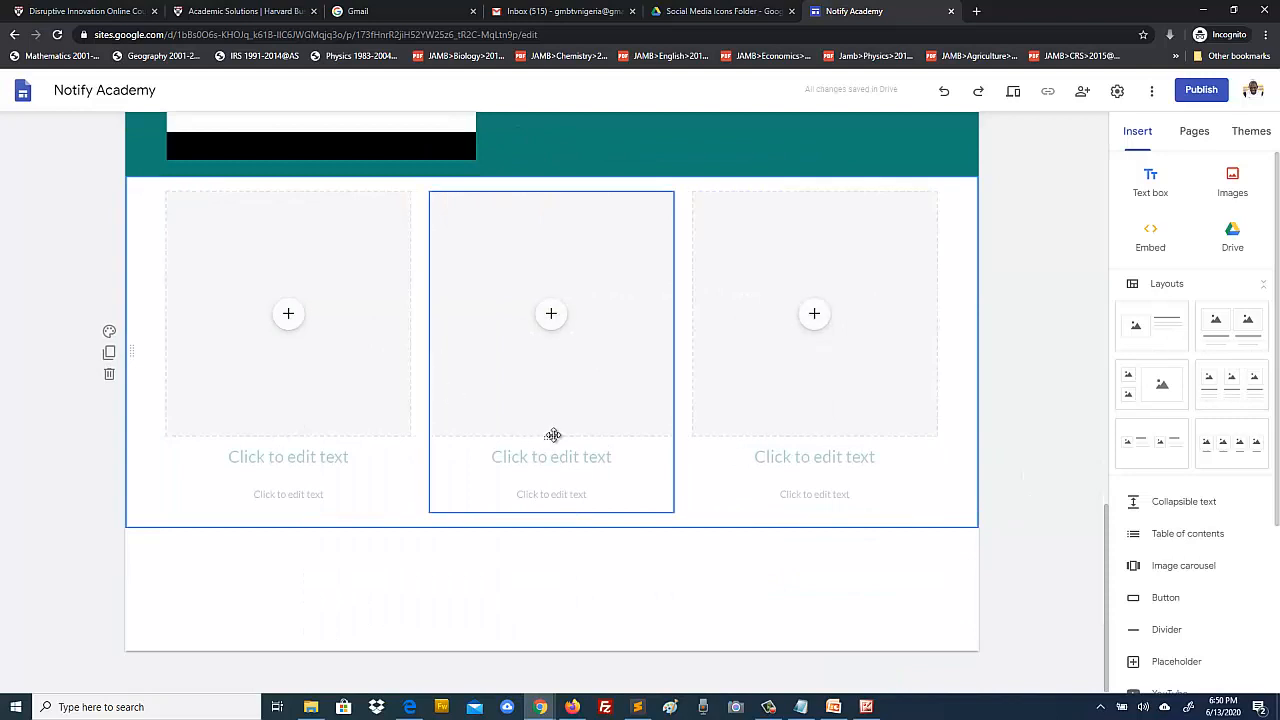
click(239, 286)
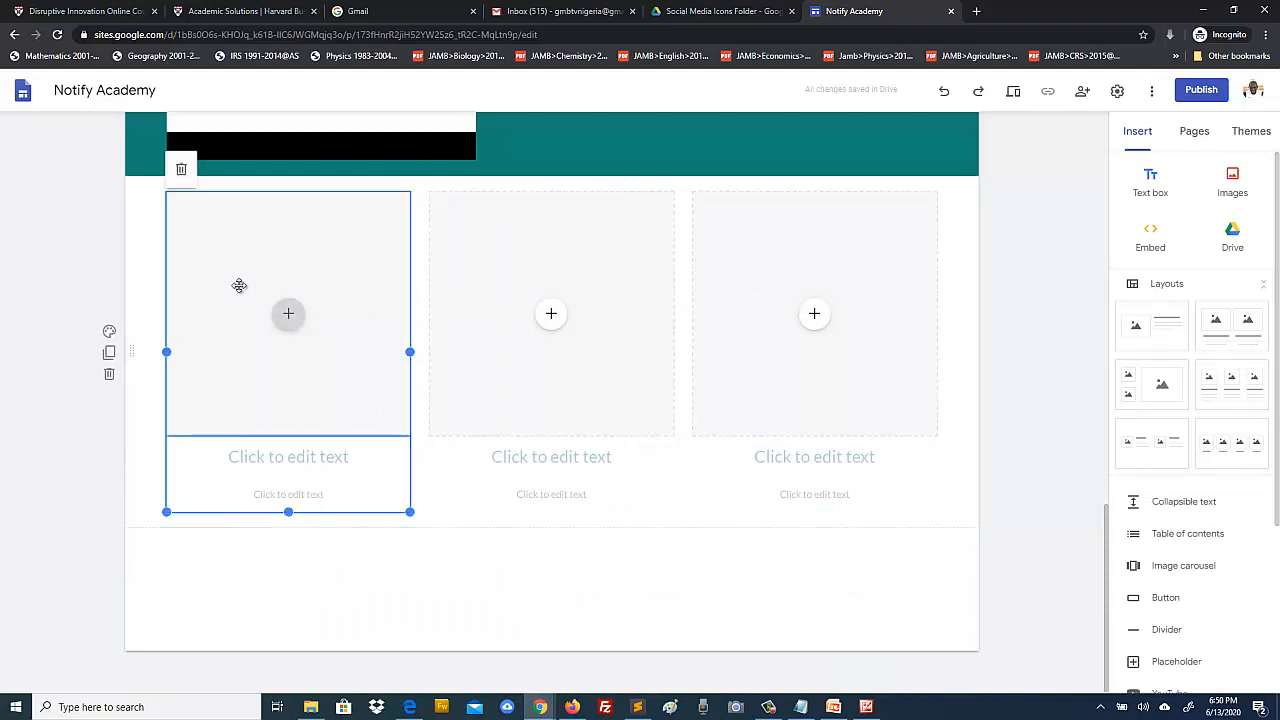
click(265, 326)
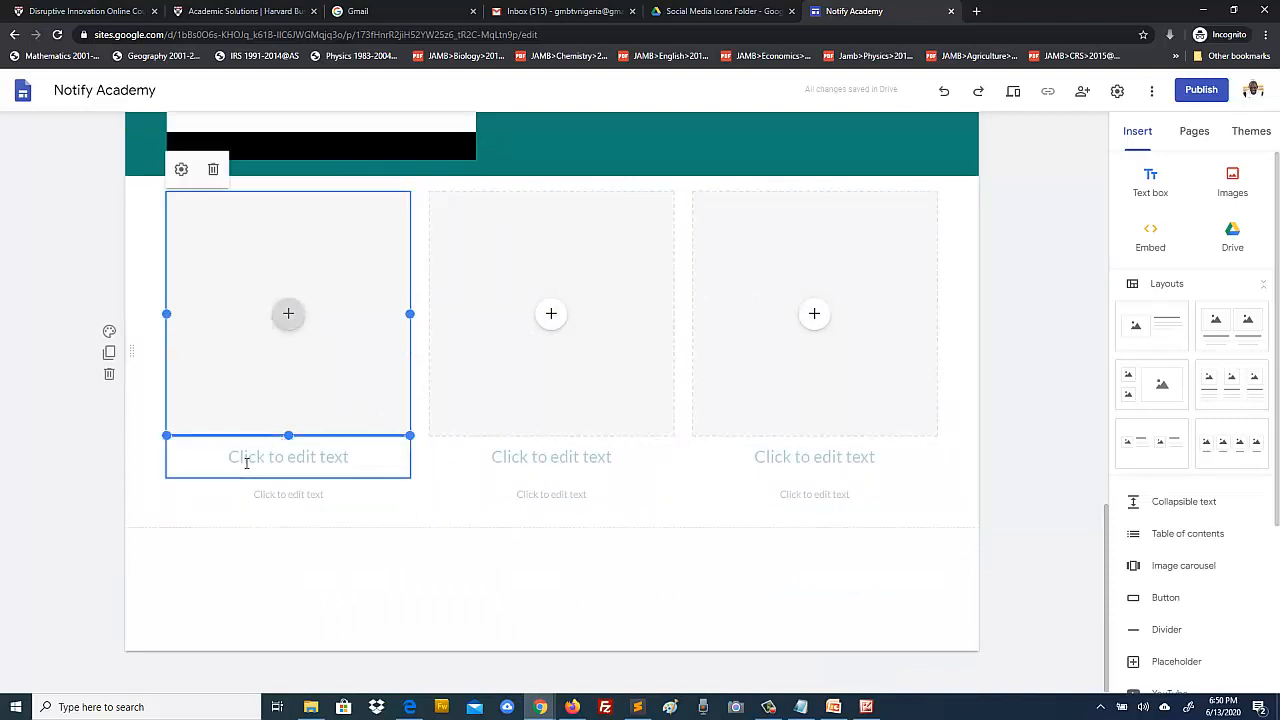
click(31, 442)
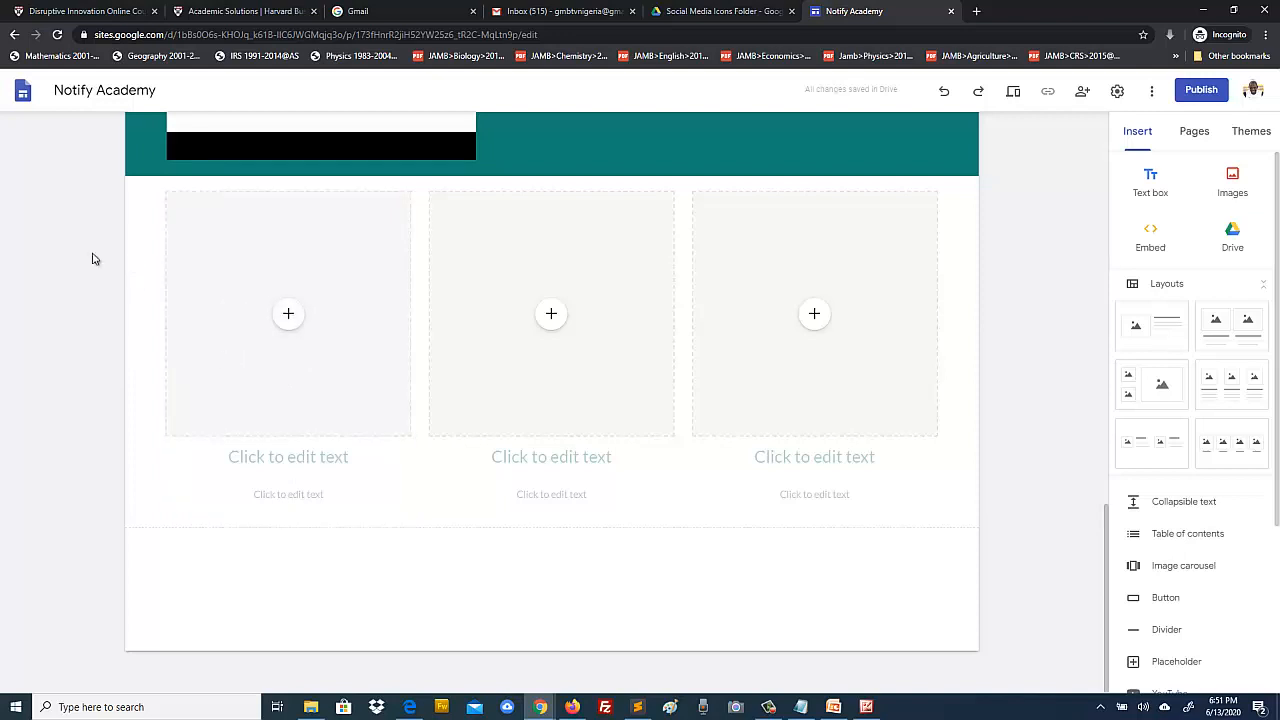
Step: Delete the left column's image placeholder
click(226, 266)
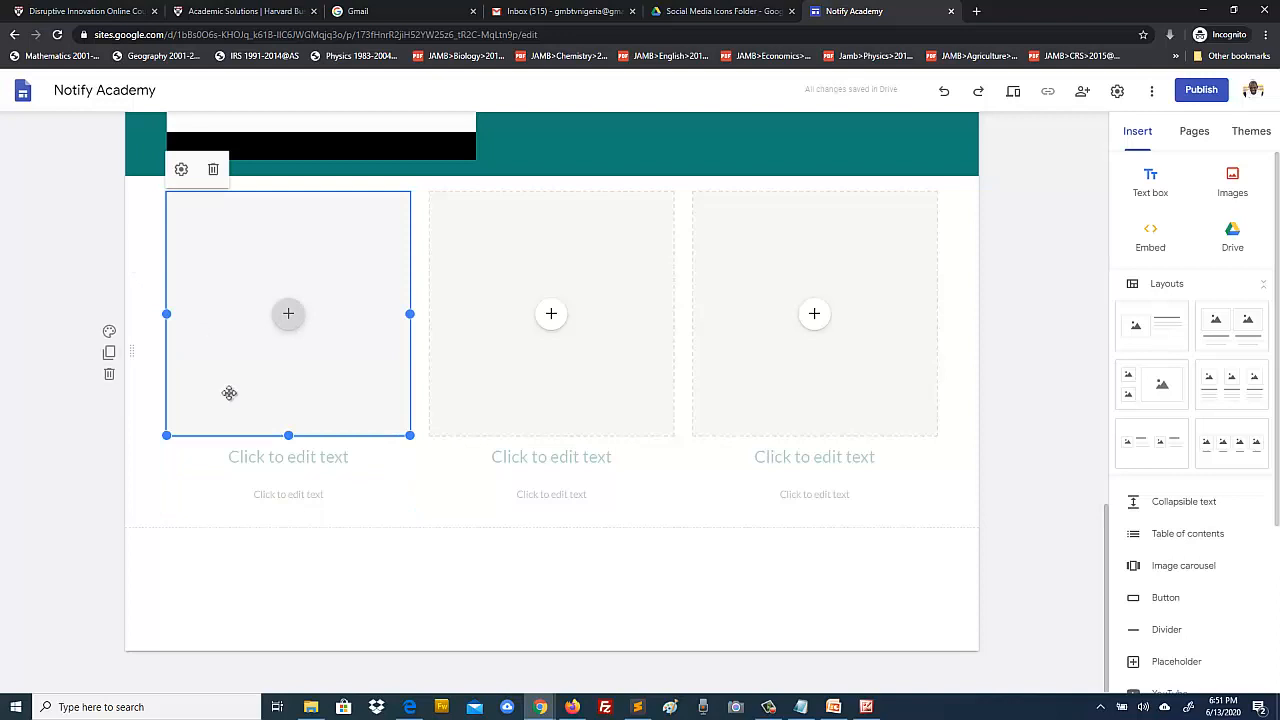
click(200, 466)
click(37, 260)
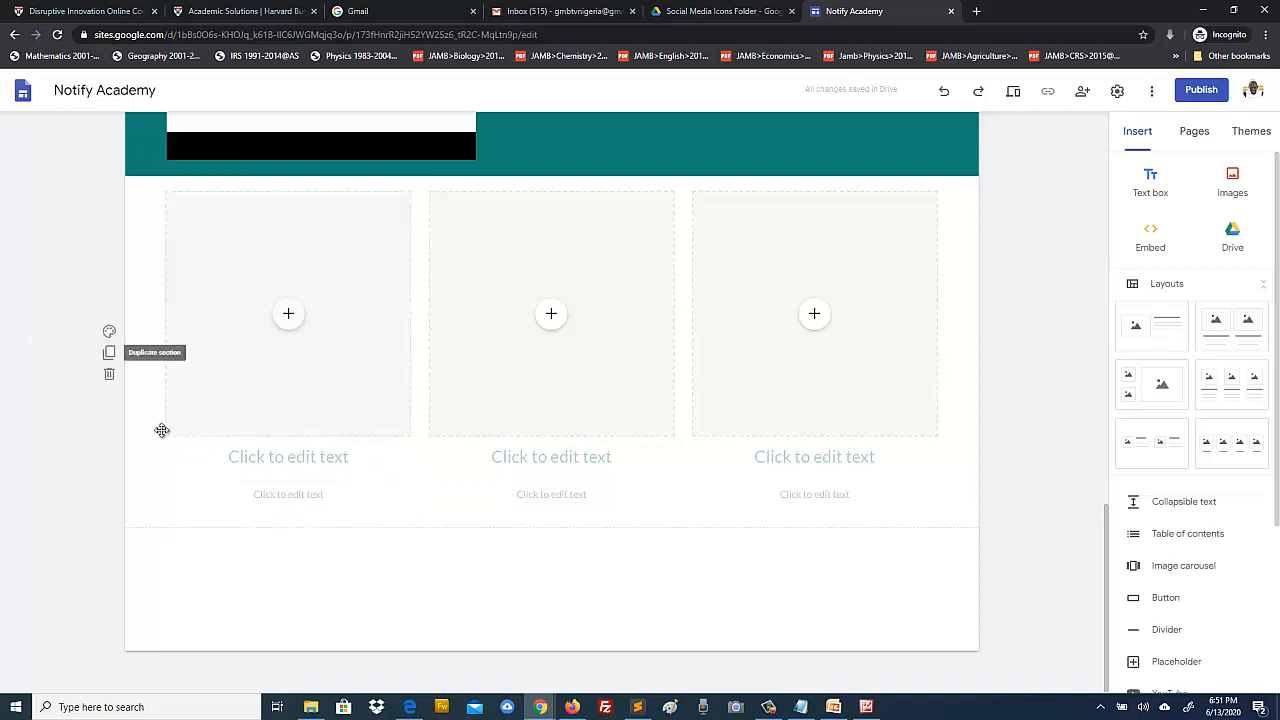
click(207, 483)
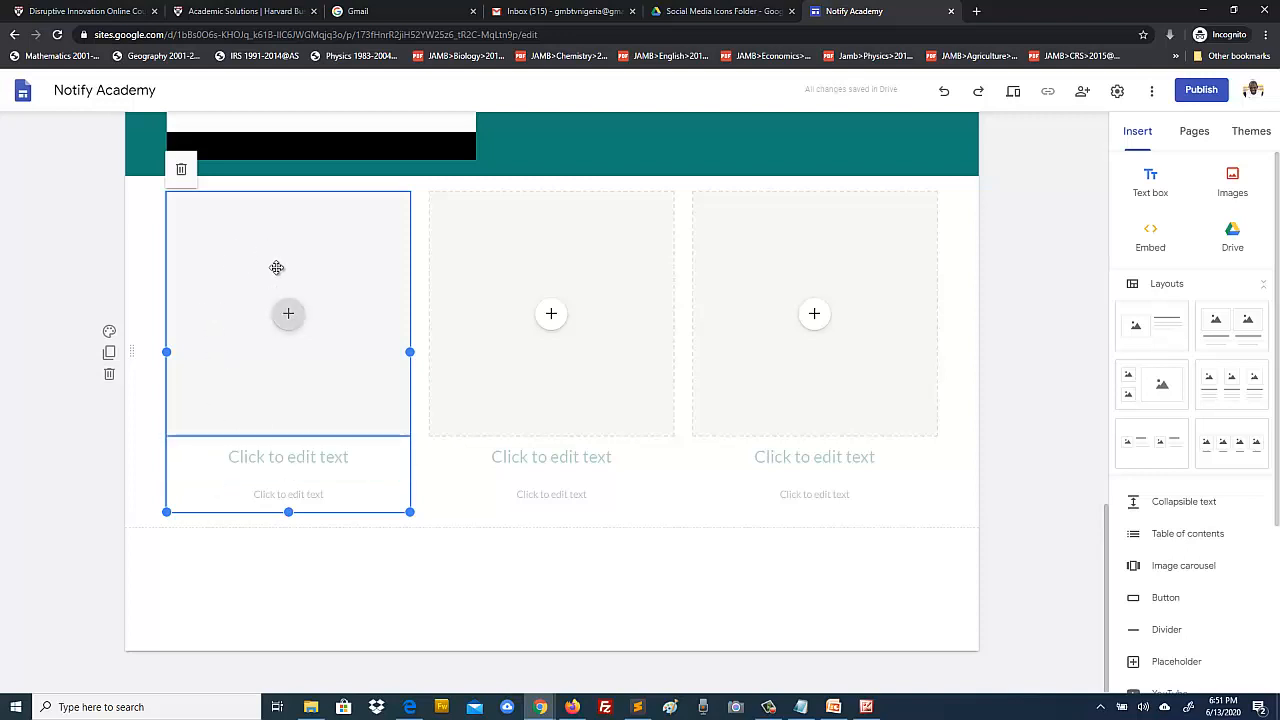
click(51, 261)
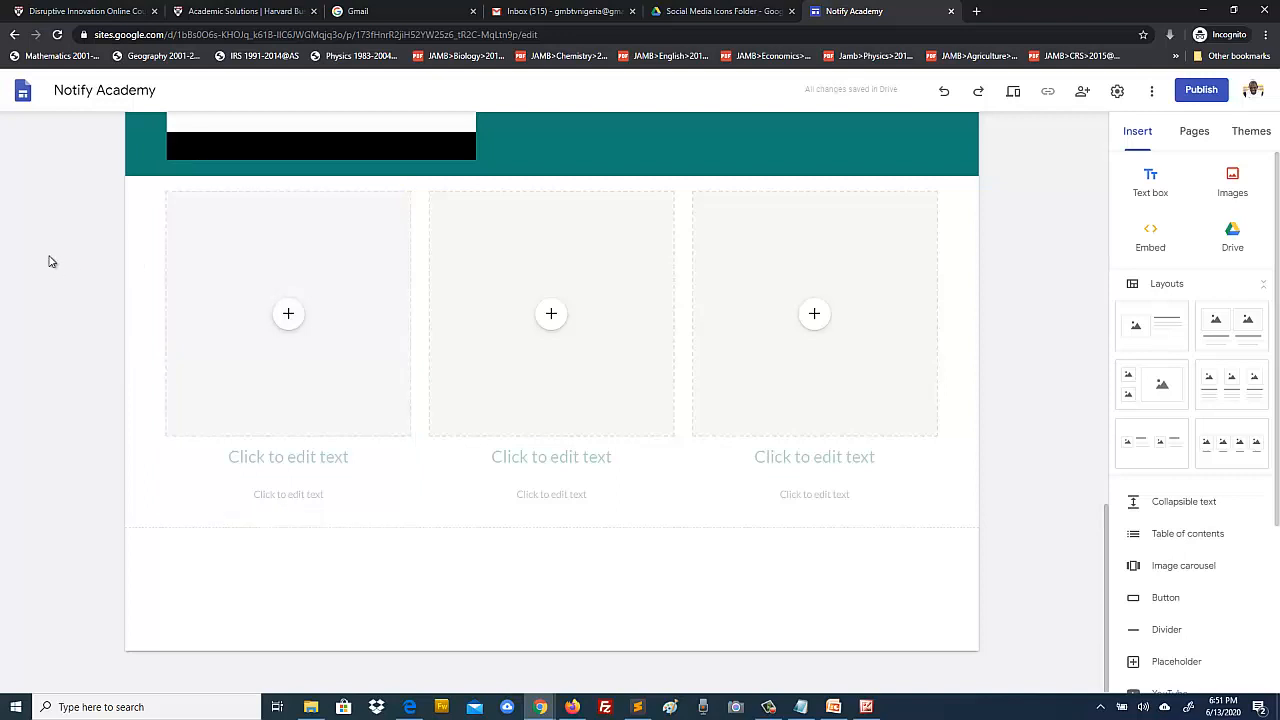
click(237, 291)
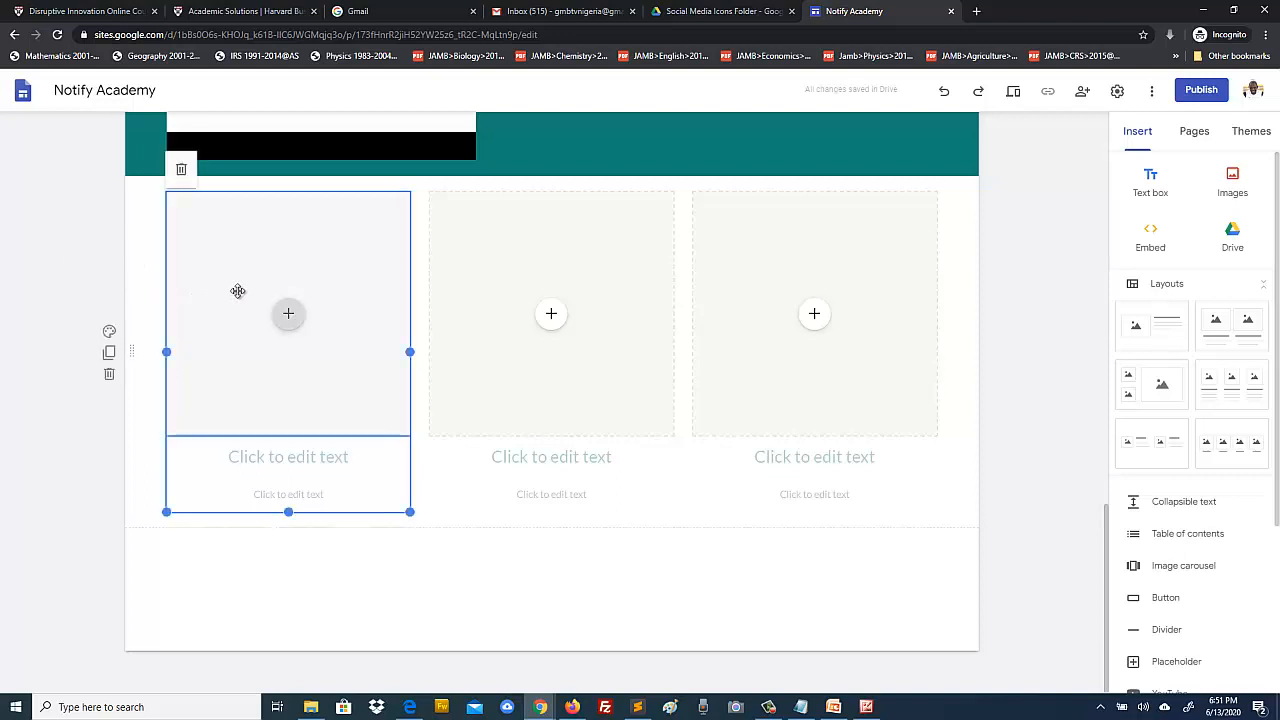
click(237, 291)
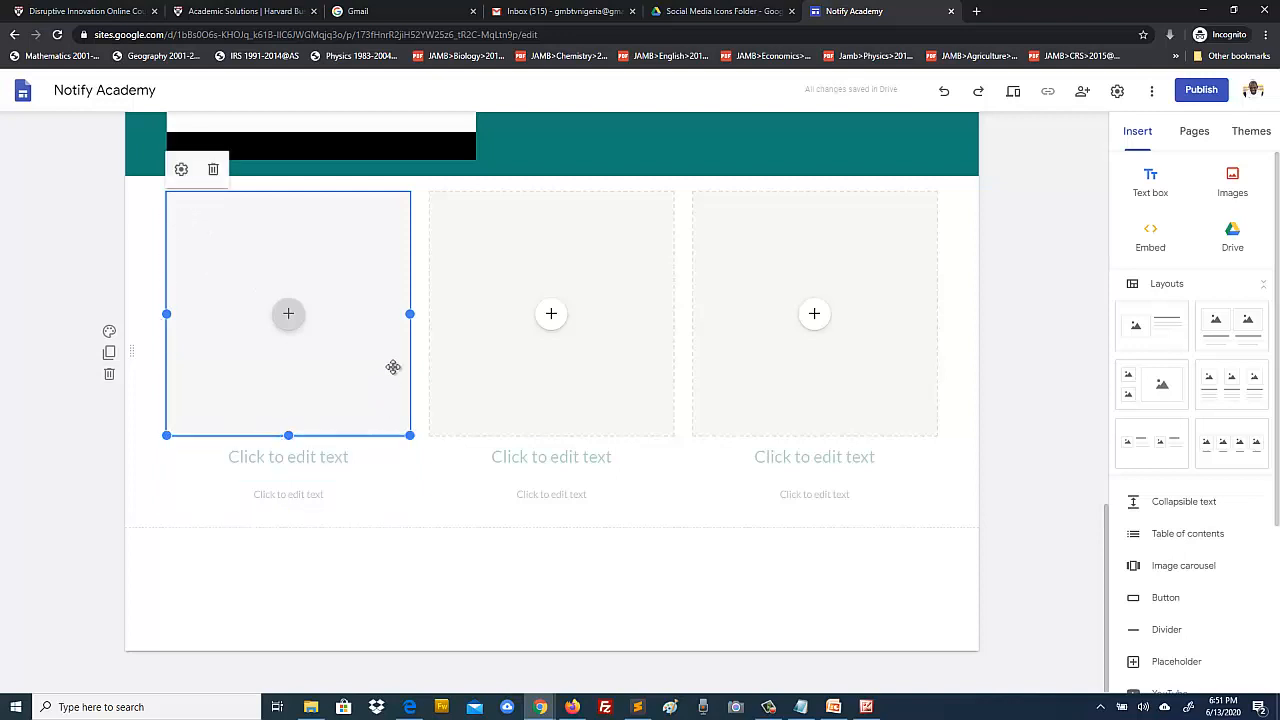
click(213, 172)
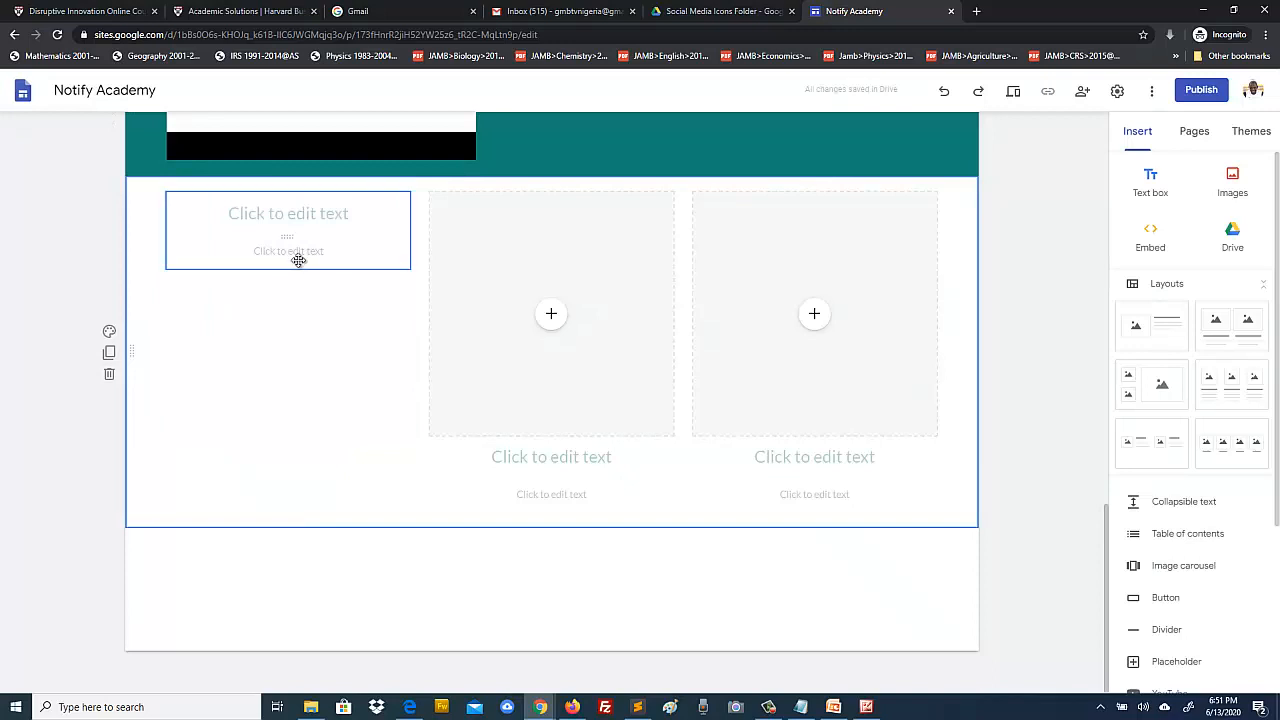
Step: Delete the middle and right columns' image placeholders, then check the design reference image
click(495, 252)
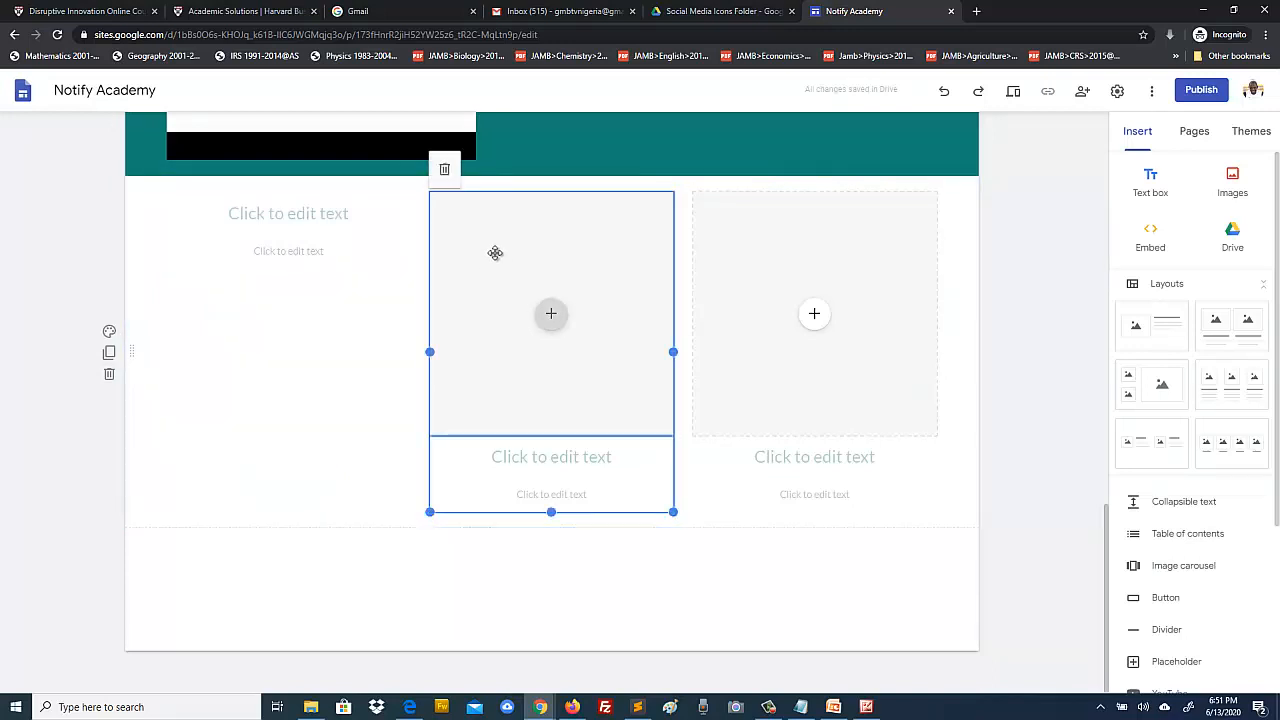
click(495, 252)
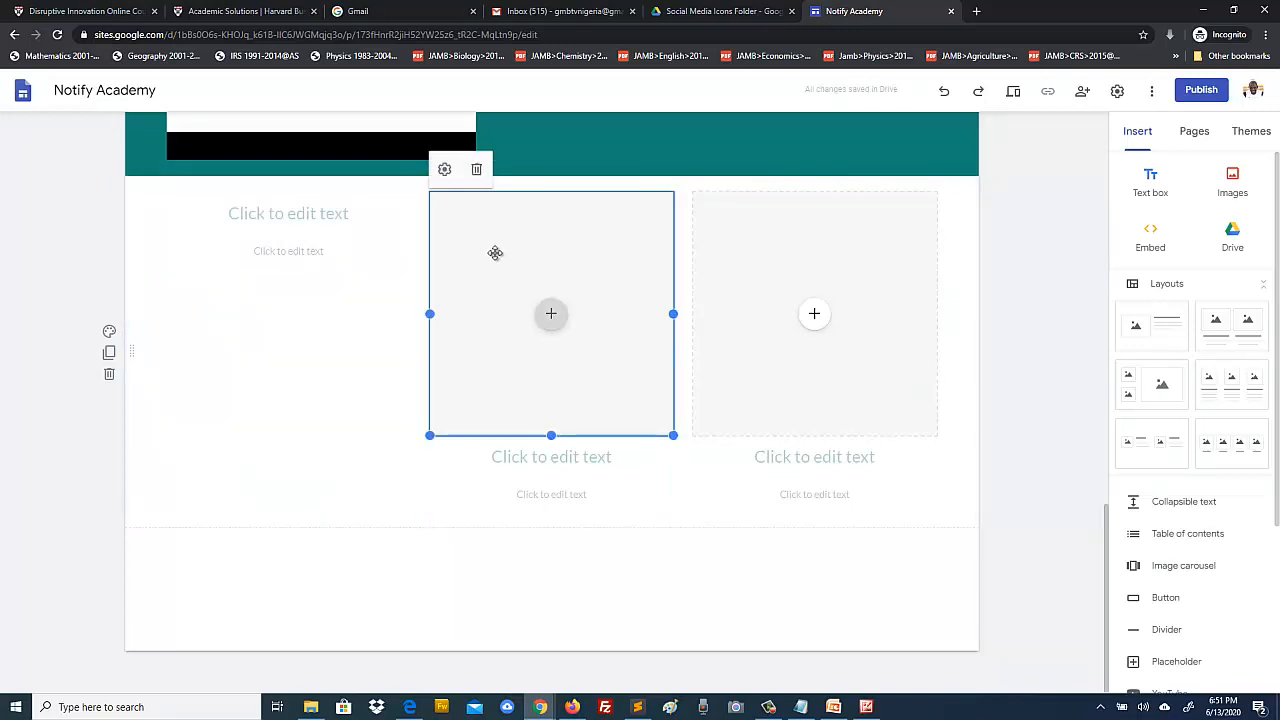
click(477, 172)
click(766, 292)
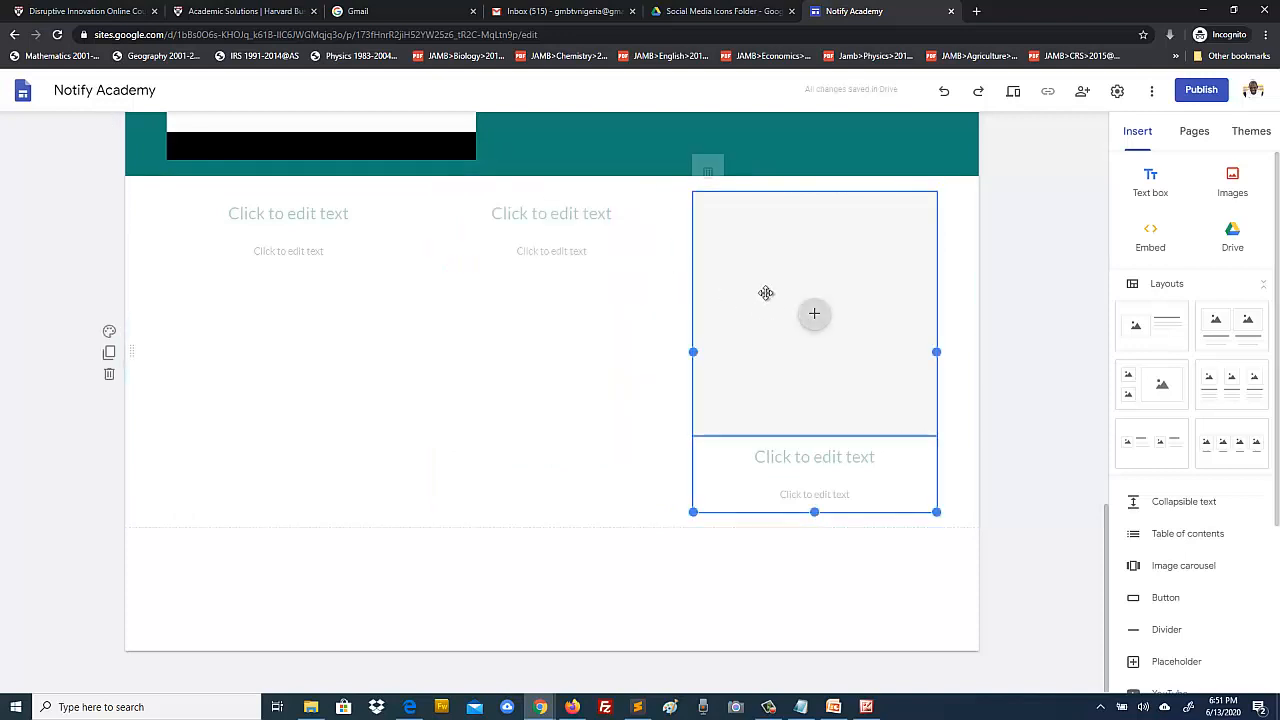
click(766, 292)
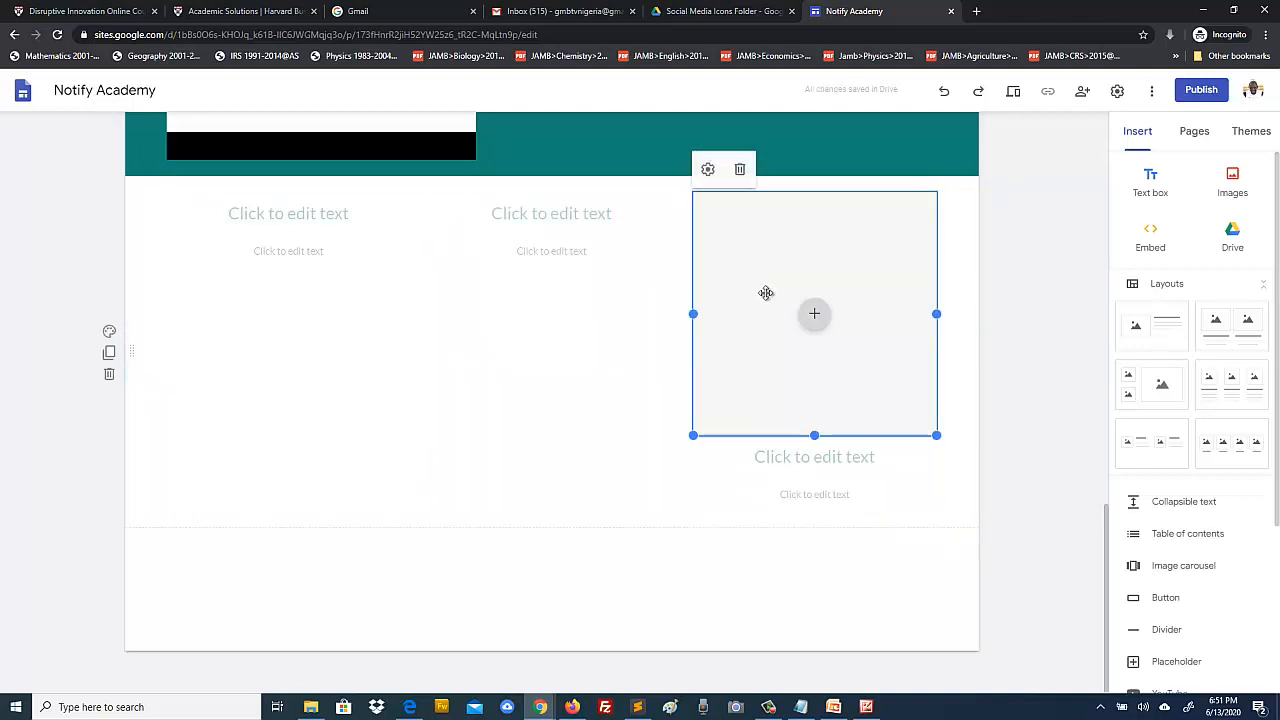
click(740, 171)
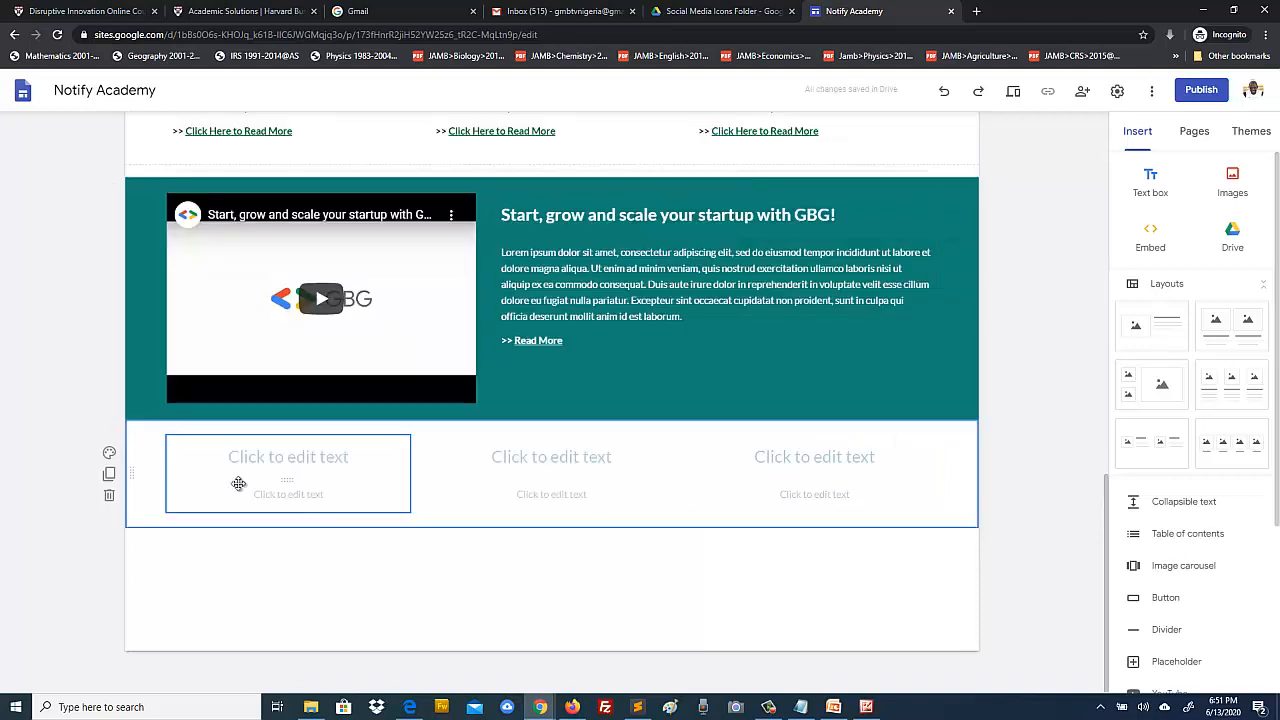
click(868, 708)
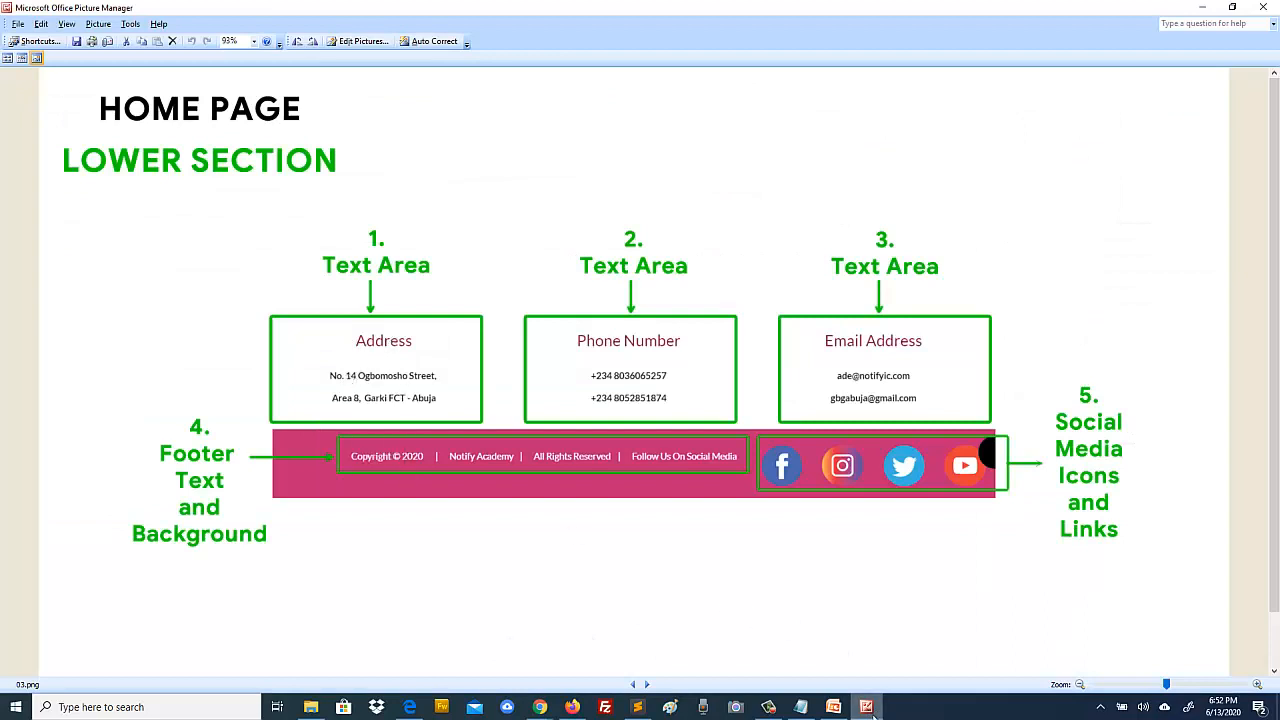
Step: Type 'Address' as the left column heading
click(540, 707)
click(306, 457)
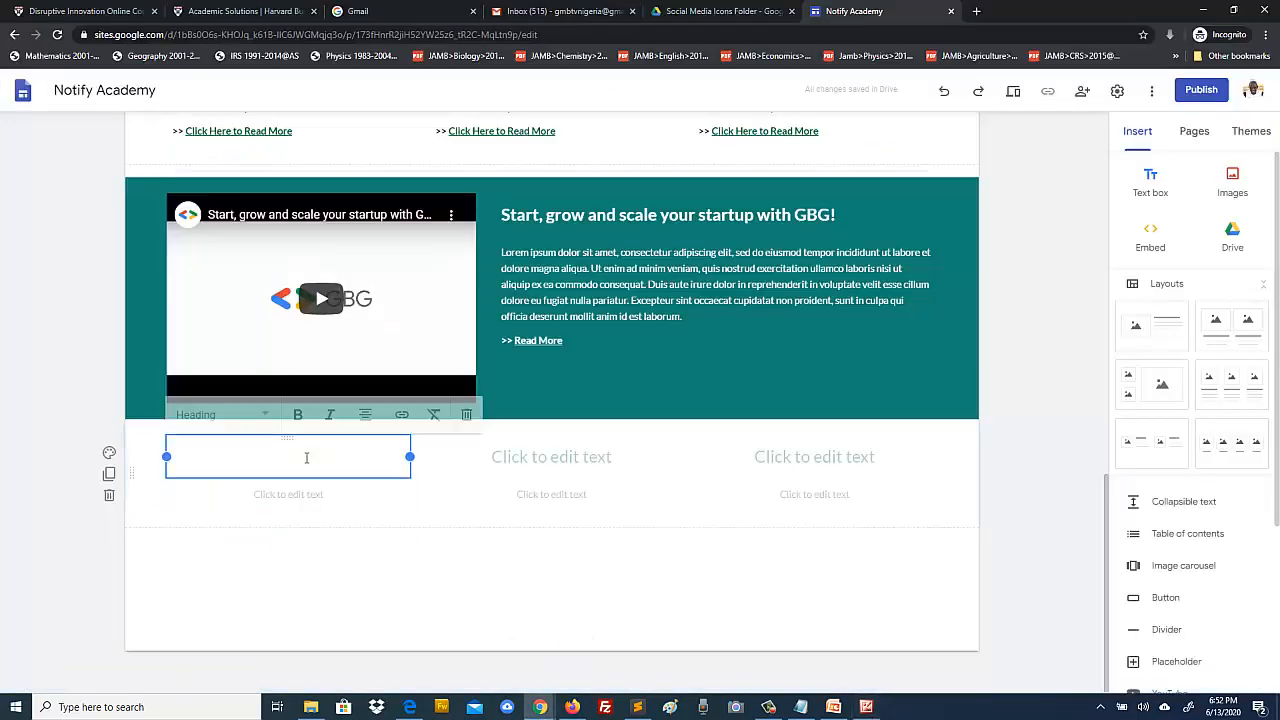
text(Address)
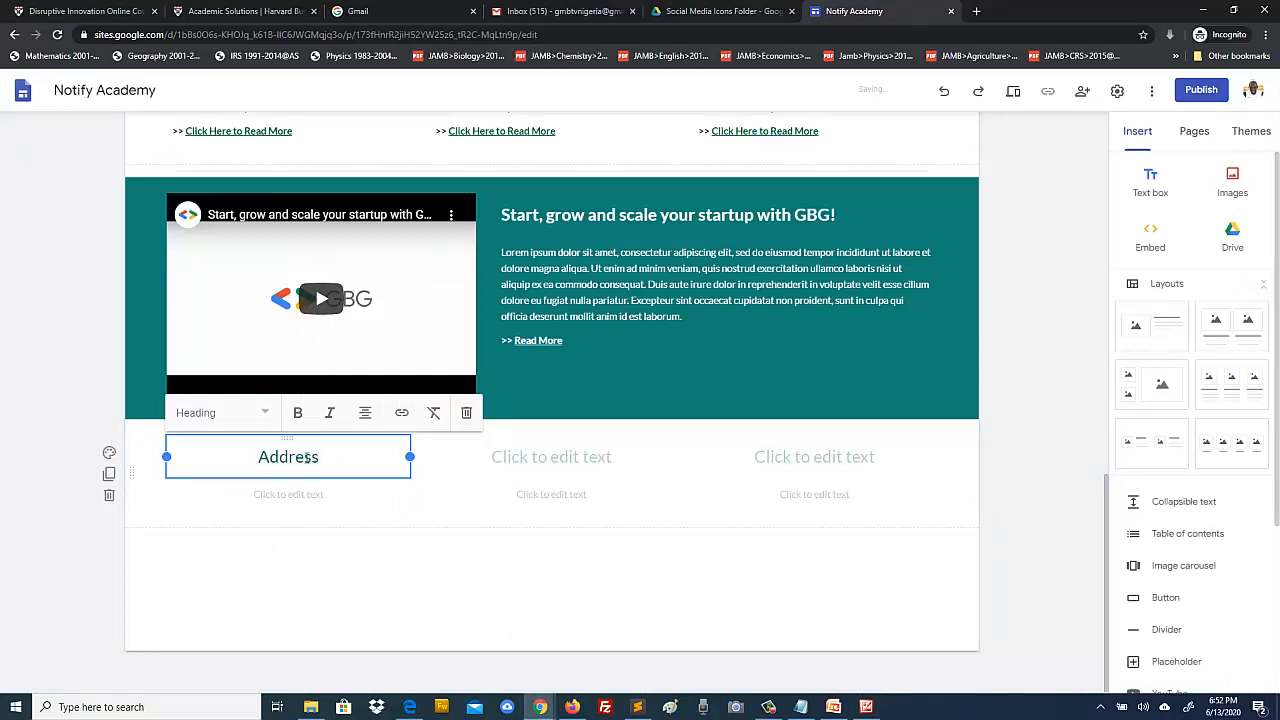
drag(339, 457, 260, 457)
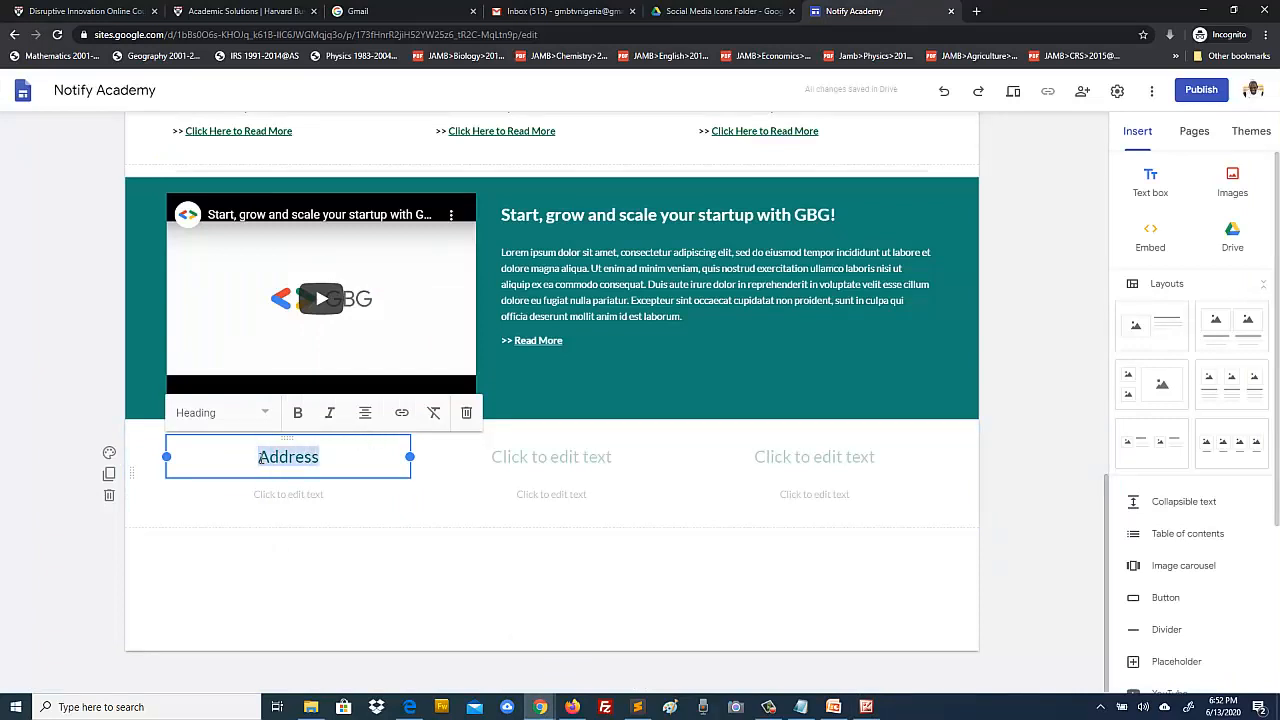
Step: Copy the Lorem ipsum passage from the GBG block and paste it under Address
click(293, 494)
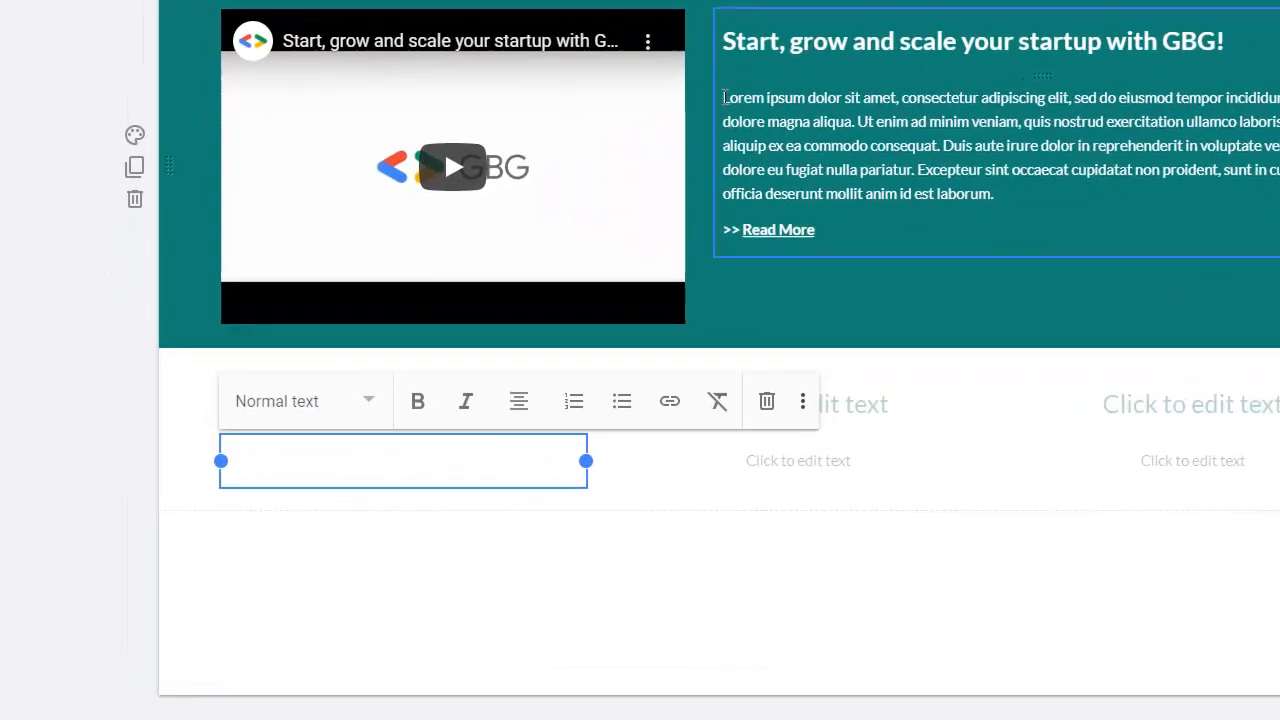
drag(501, 252, 666, 268)
drag(970, 121, 855, 121)
key(ctrl+c)
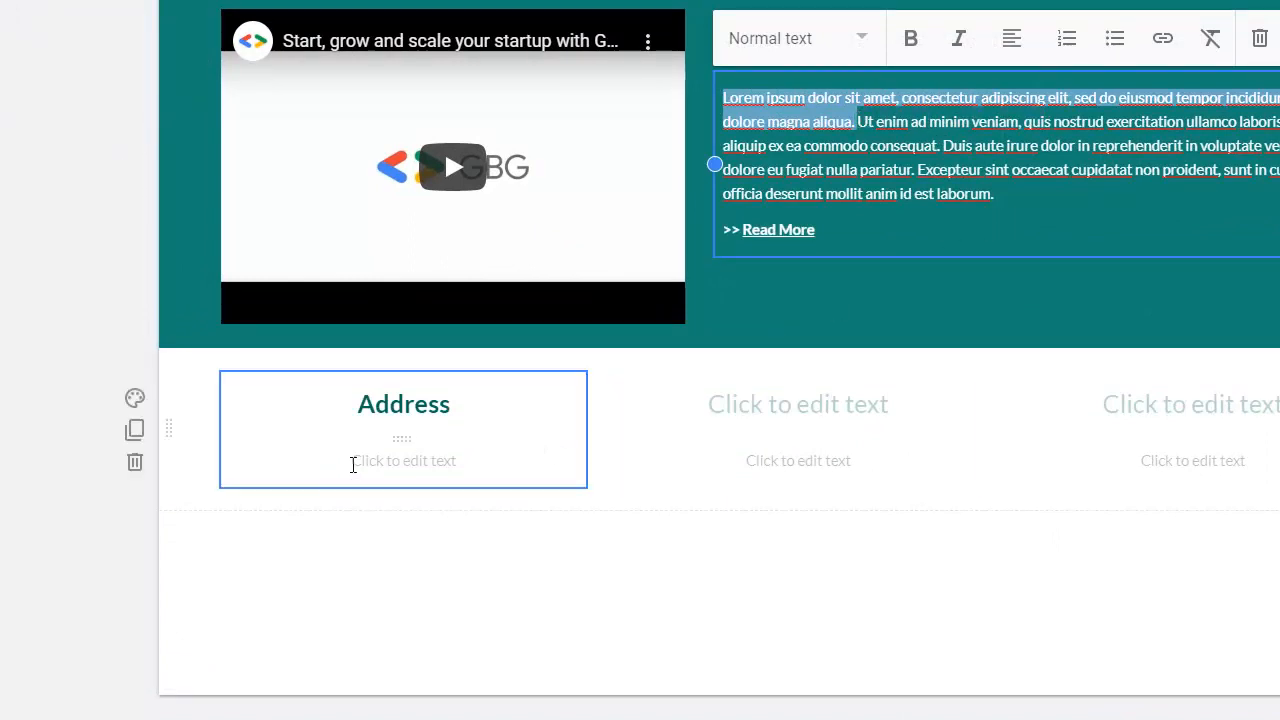
click(352, 463)
key(ctrl+v)
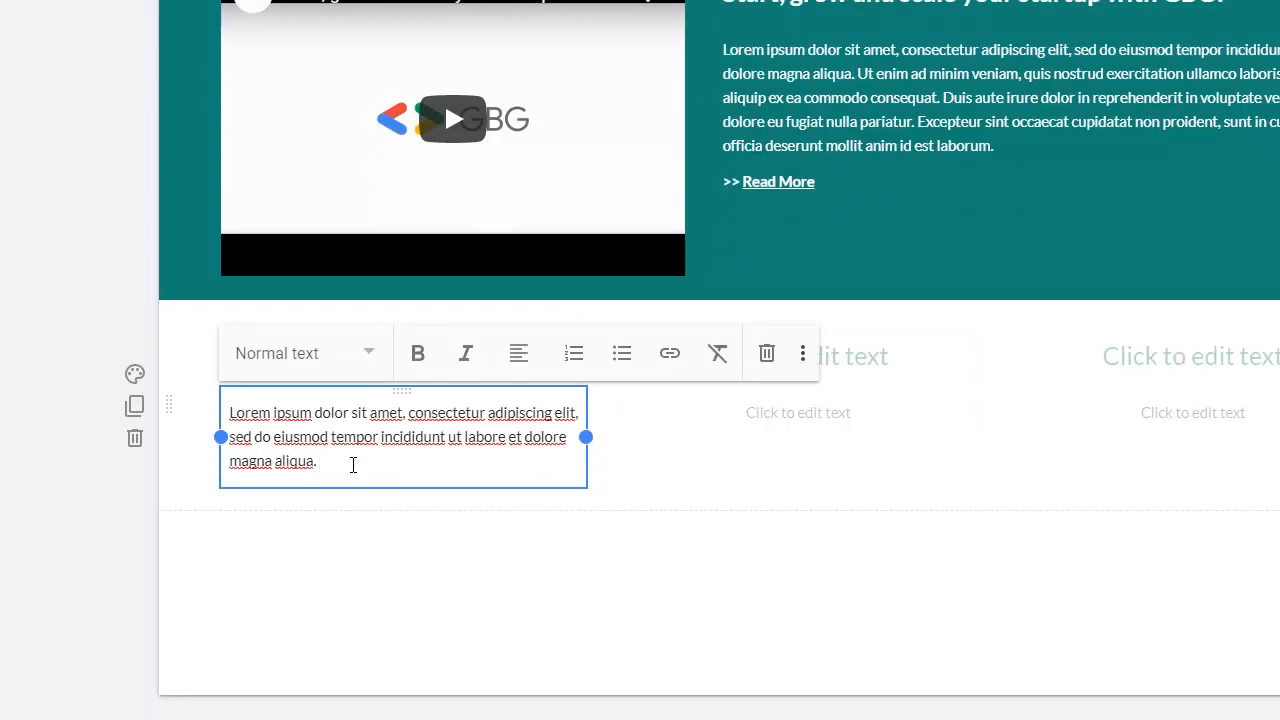
click(4, 550)
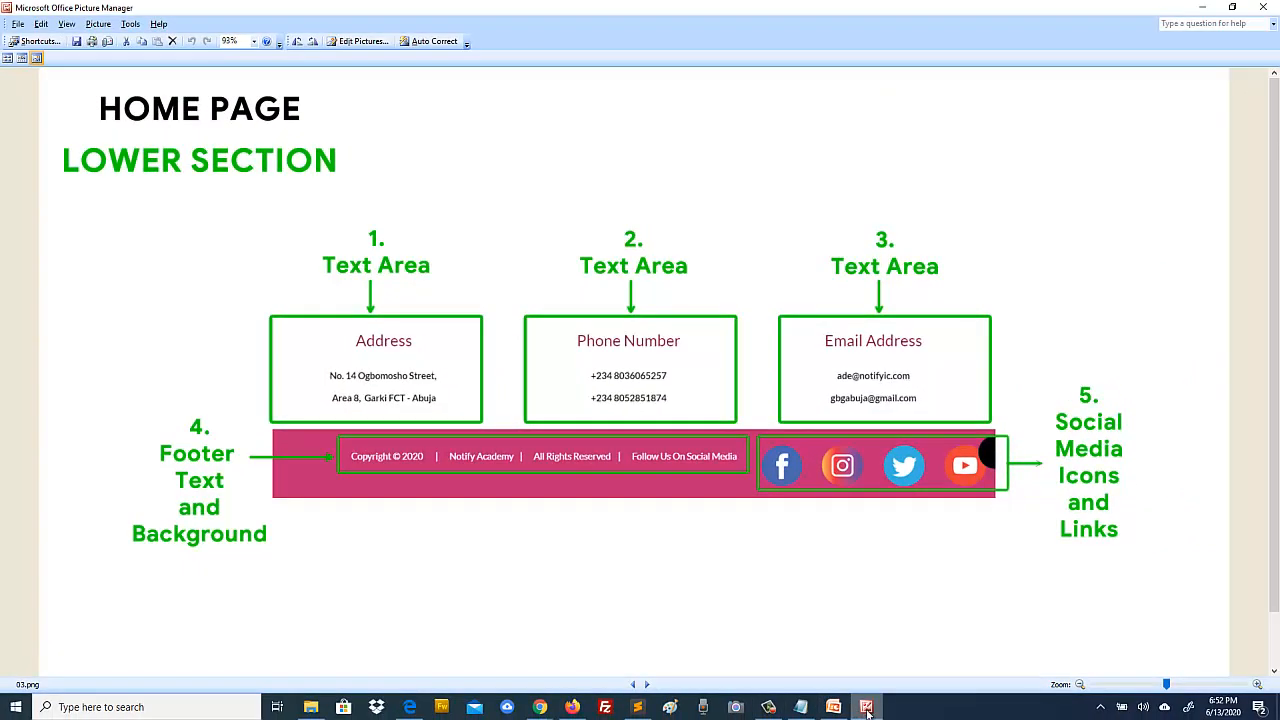
Step: Make the pasted Lorem ipsum paragraph under Address bold
click(866, 707)
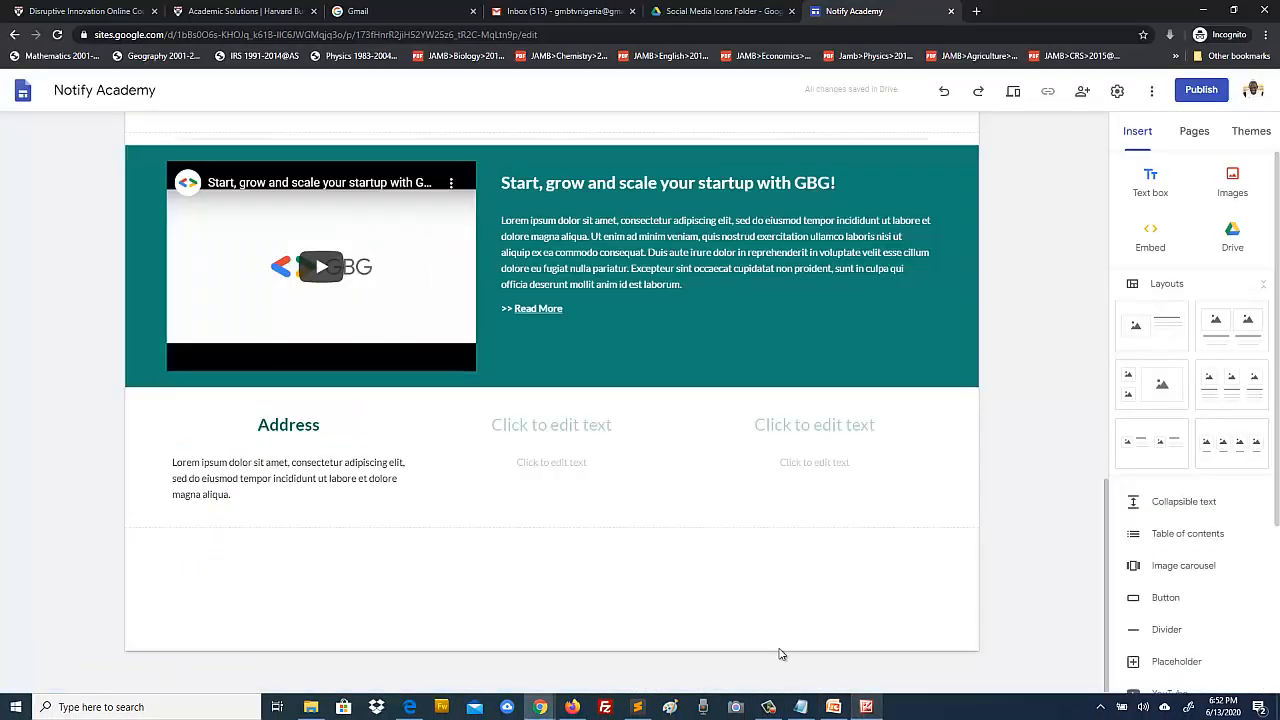
click(233, 495)
drag(233, 495, 170, 462)
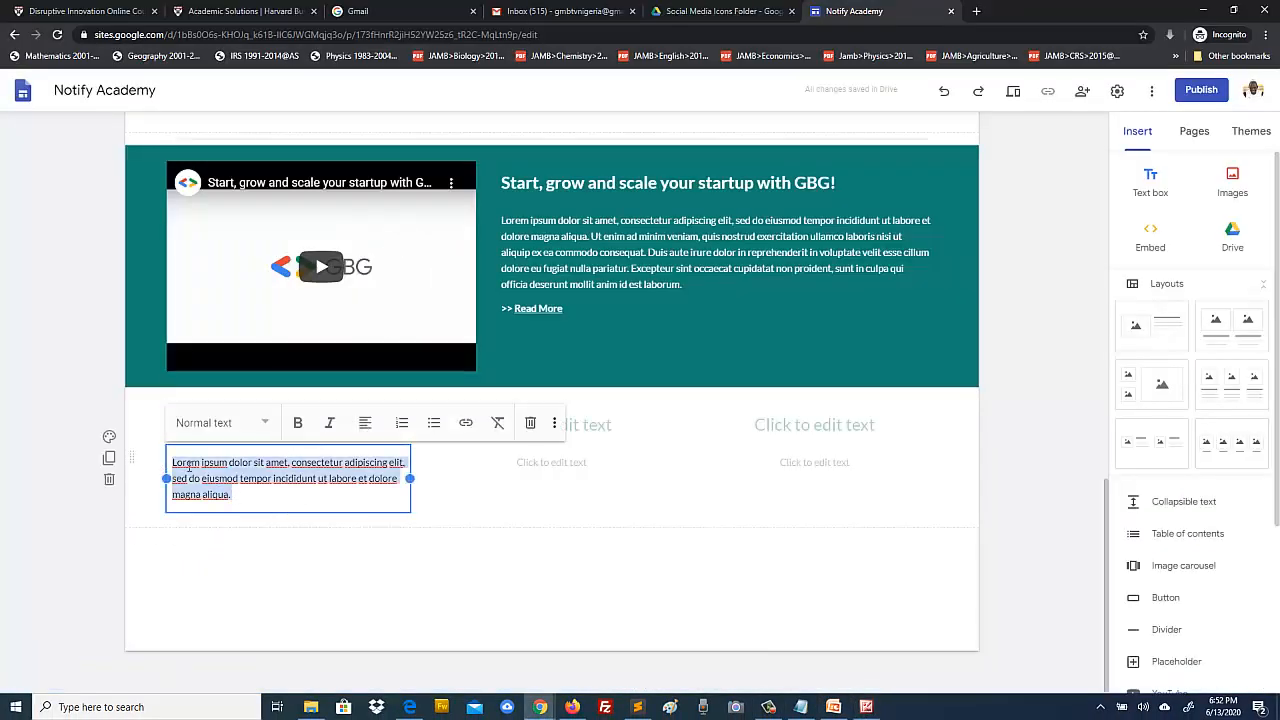
click(298, 426)
click(55, 452)
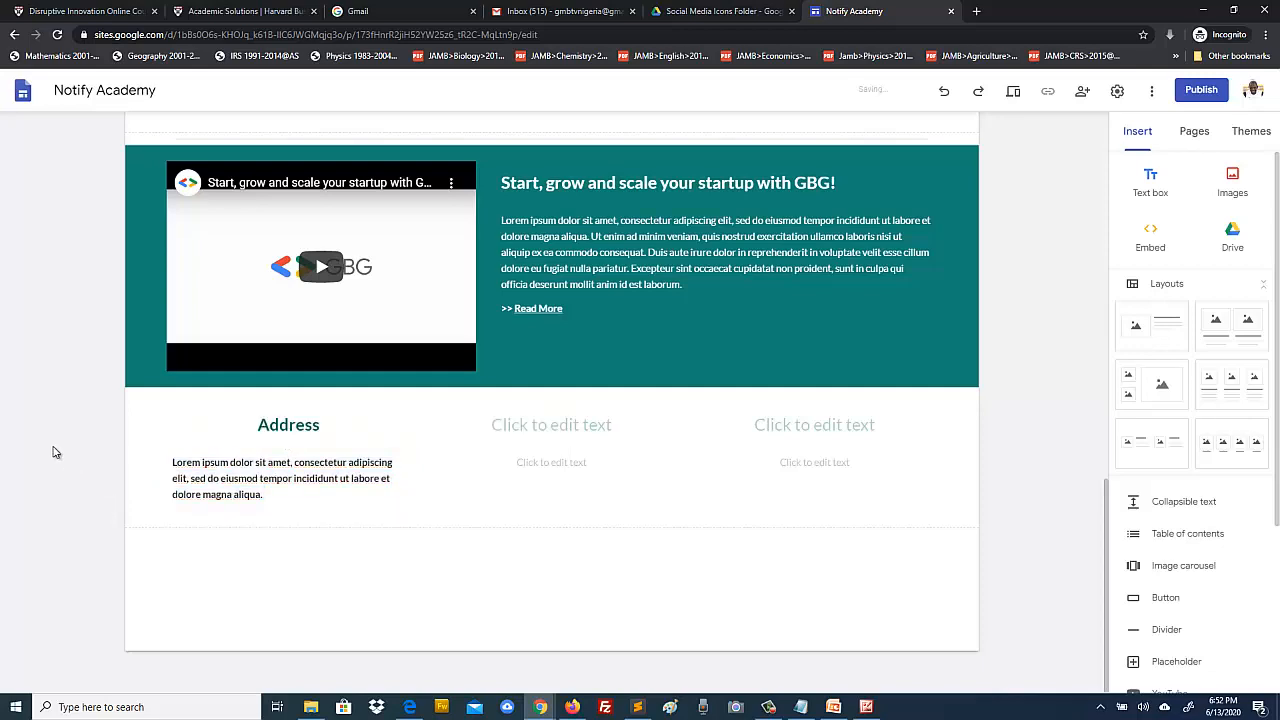
Step: After checking the design reference, title the middle column heading 'Phone Number'
click(866, 707)
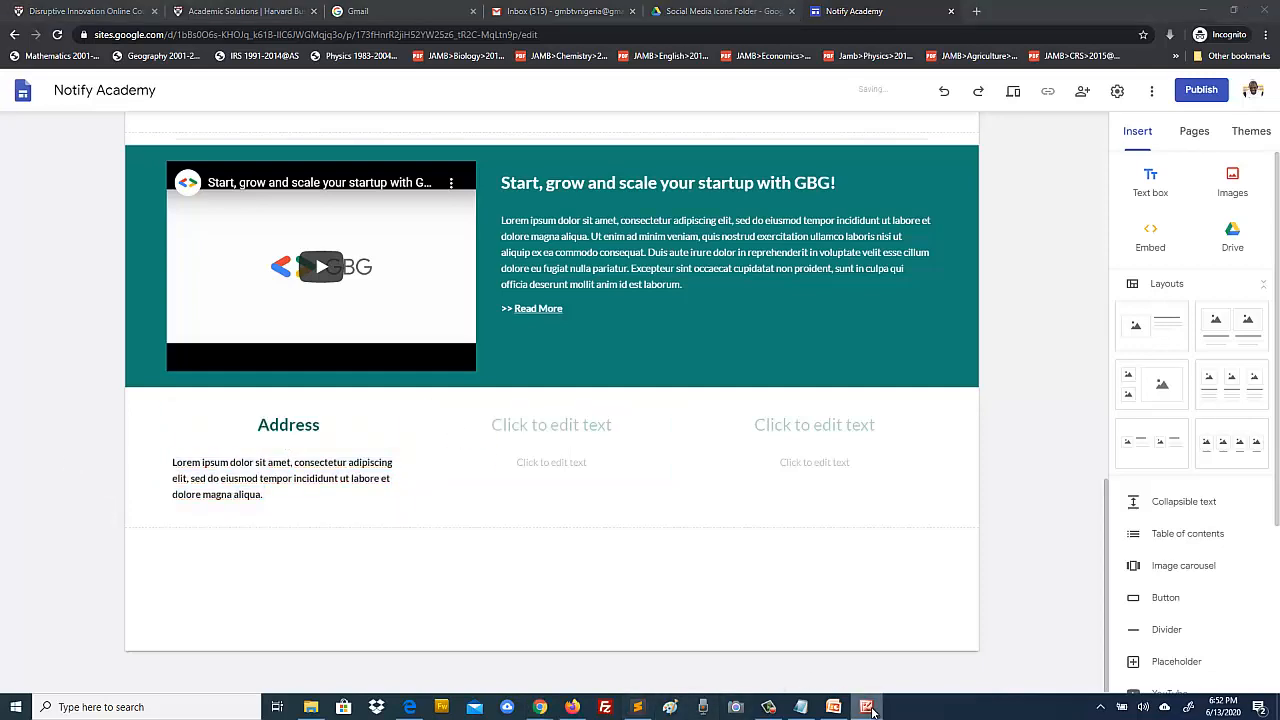
click(868, 707)
click(547, 425)
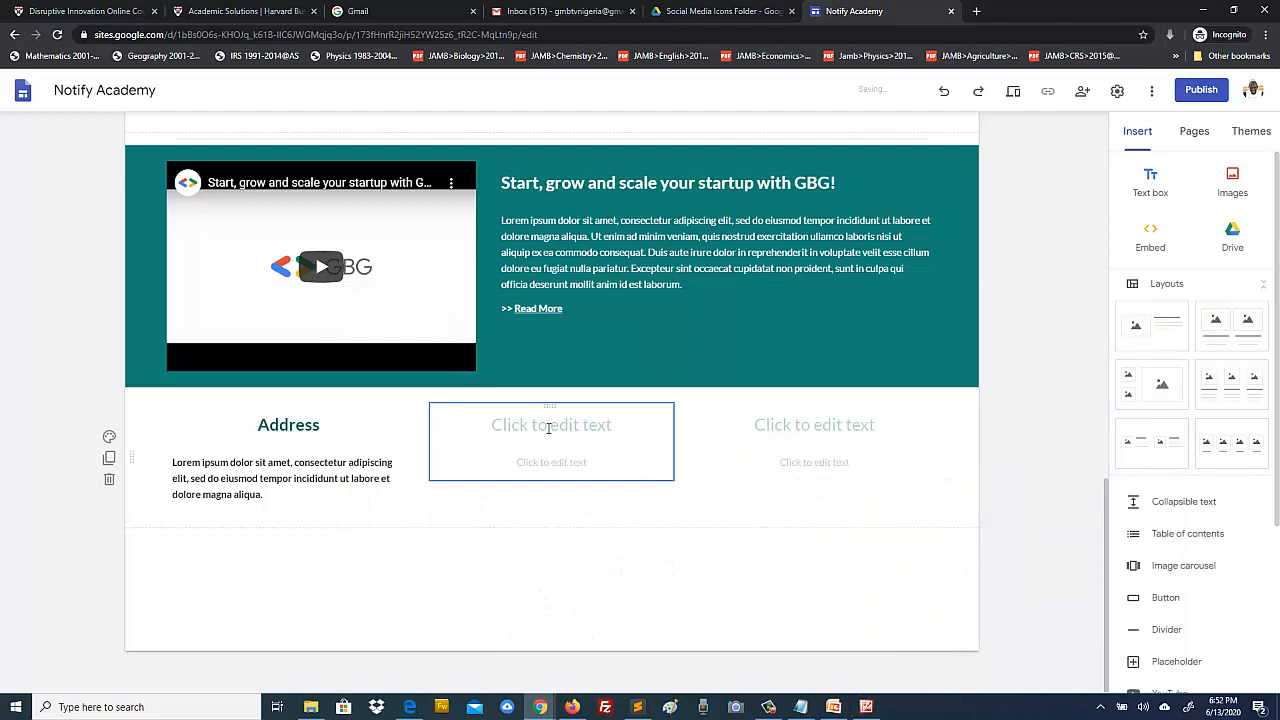
text(Pho)
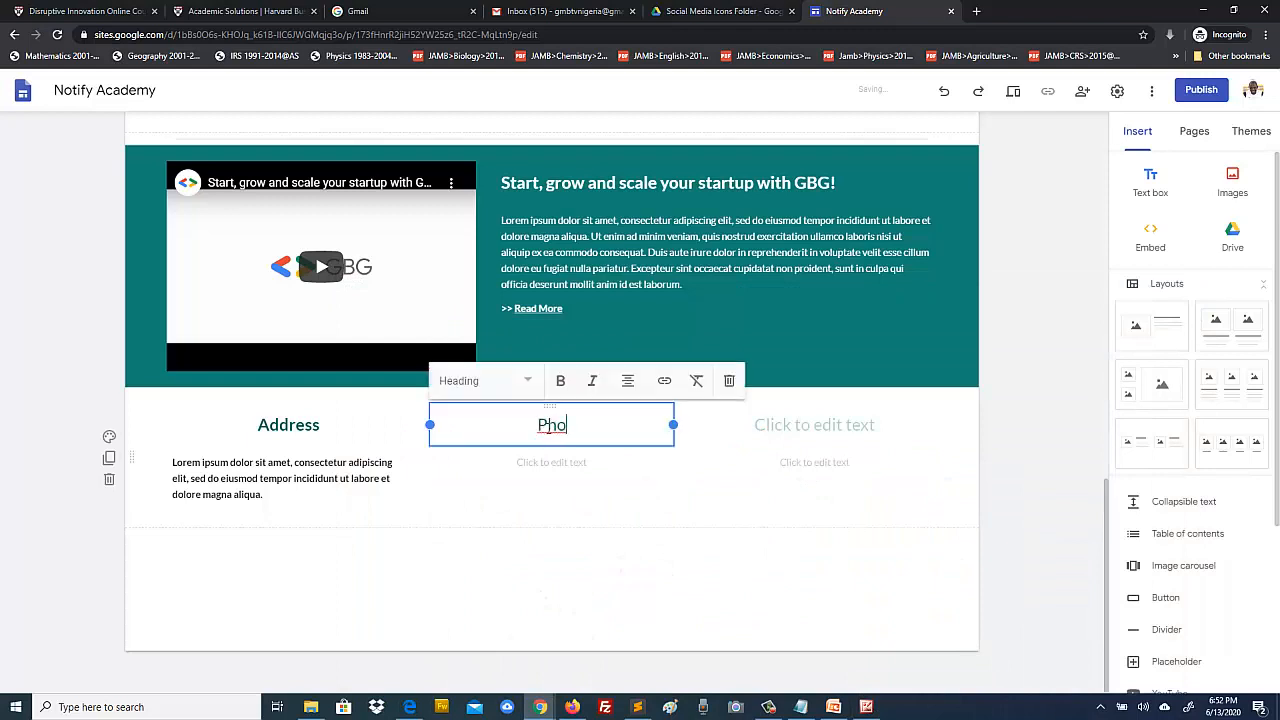
text(ne Numb)
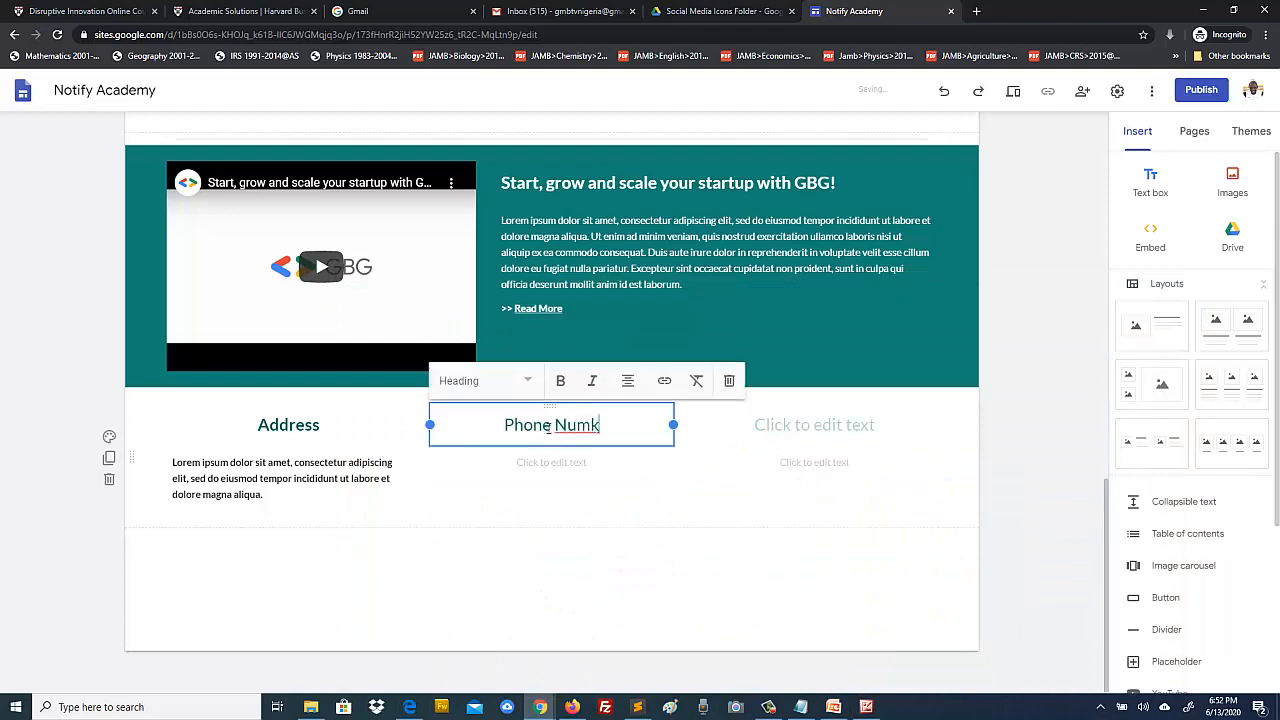
text(er)
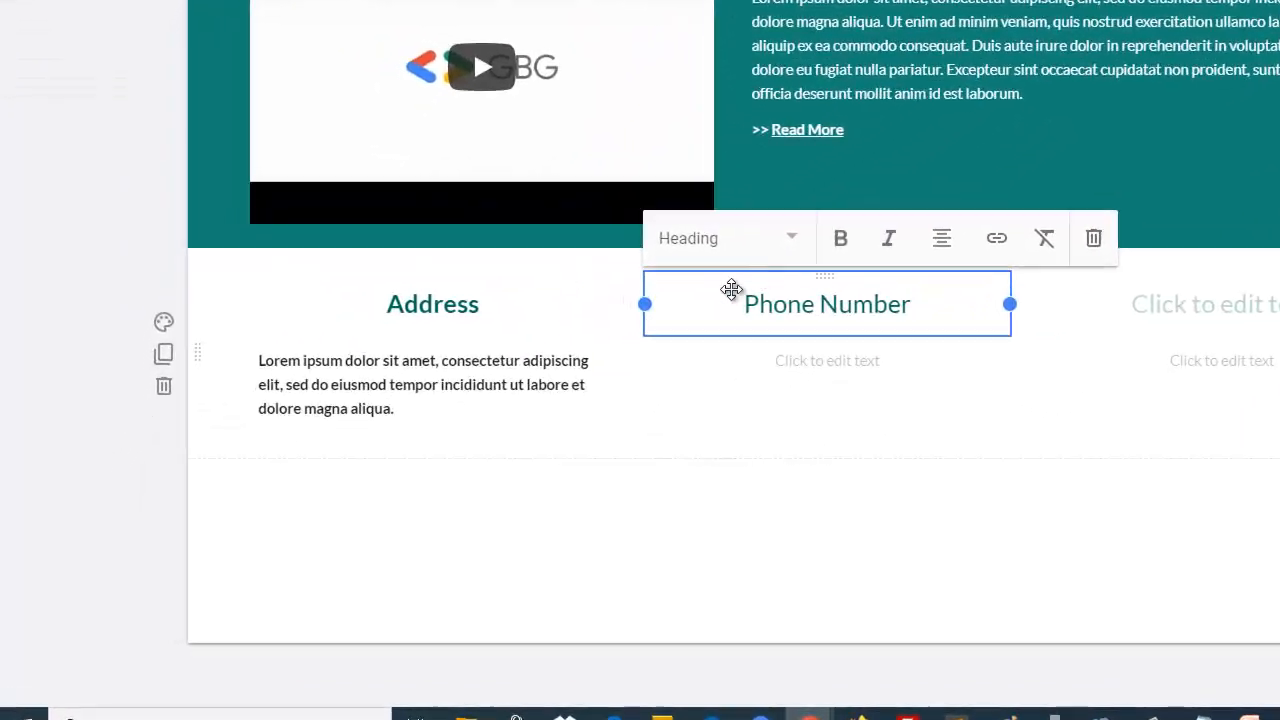
click(275, 495)
drag(413, 411, 260, 359)
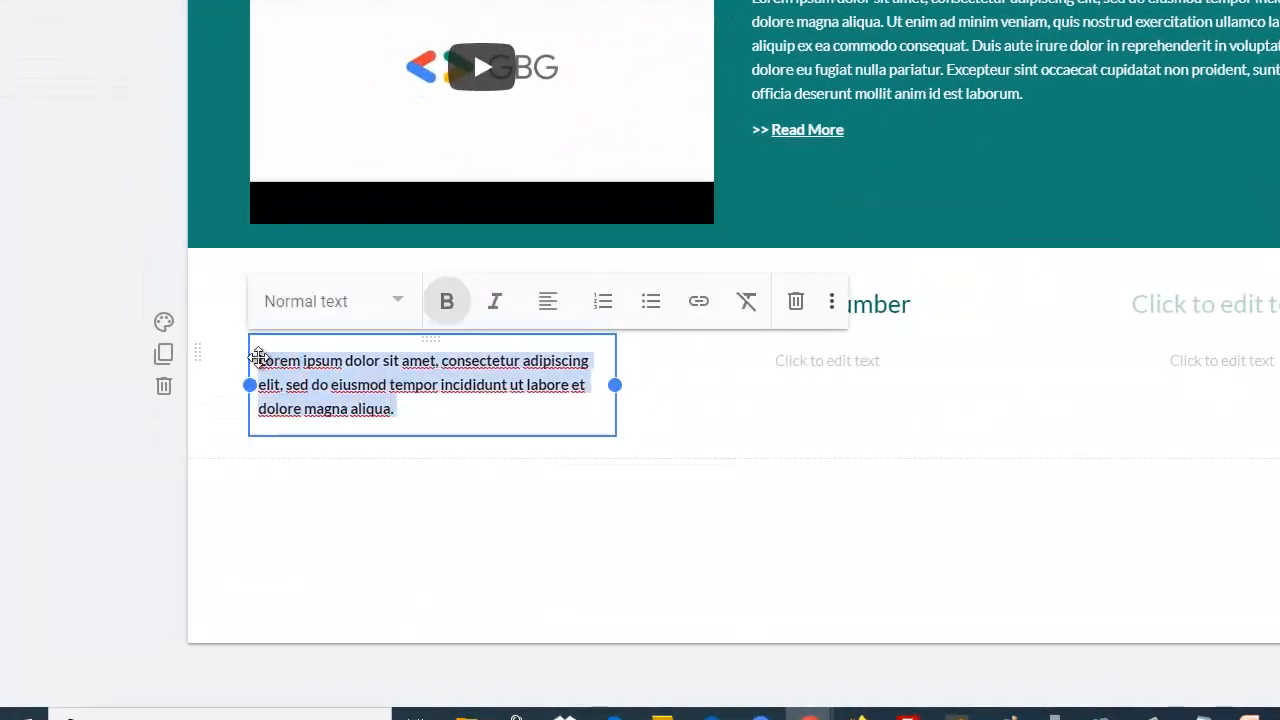
Step: Enter two phone numbers on separate lines under the heading and make both bold
click(827, 360)
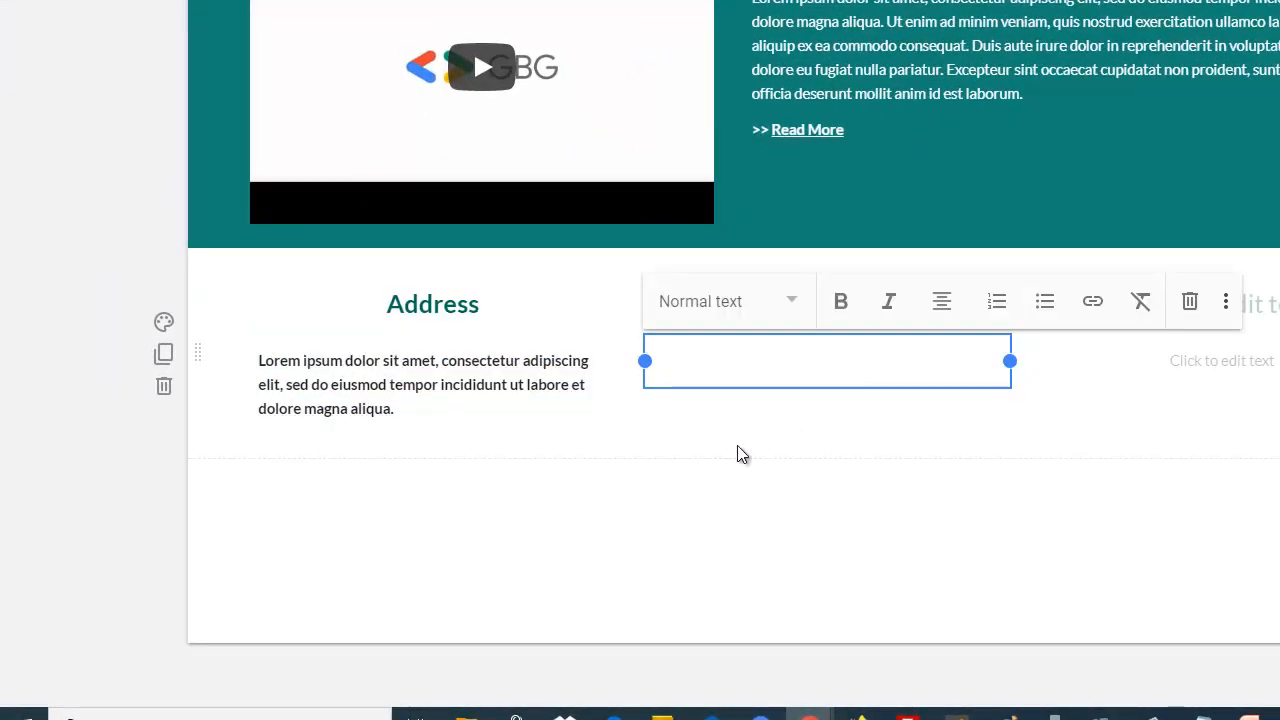
click(76, 479)
click(804, 359)
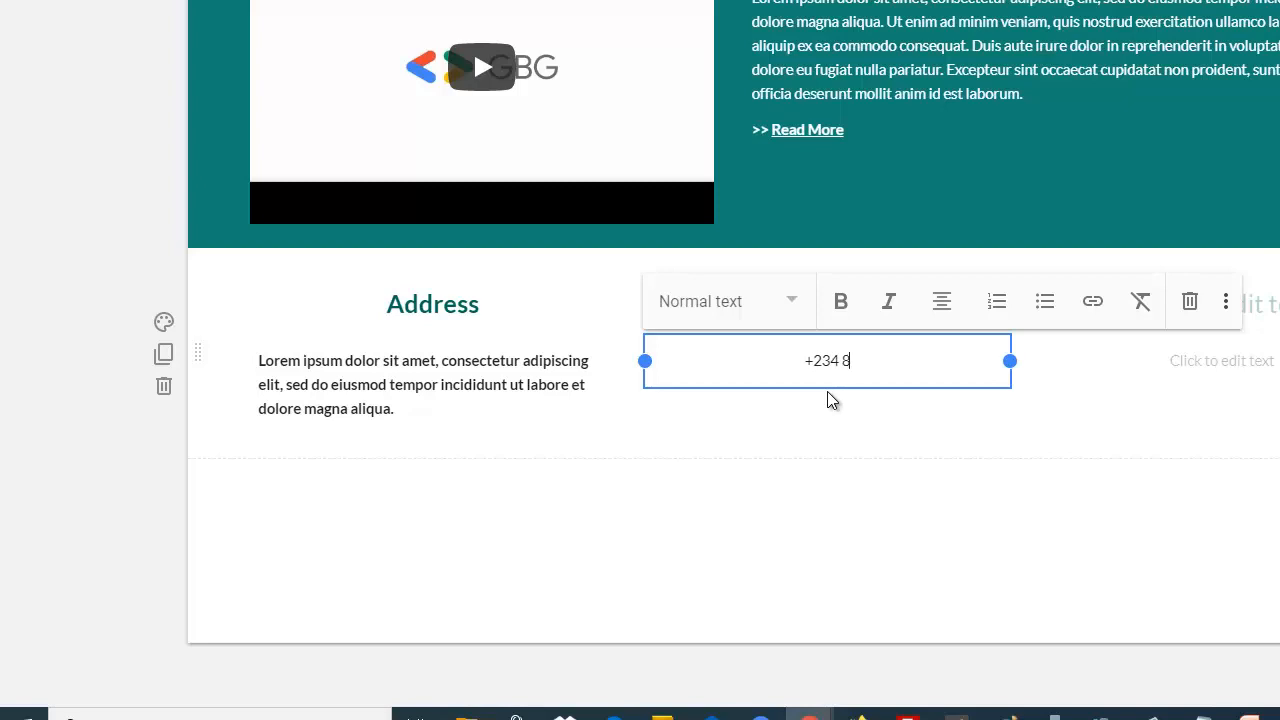
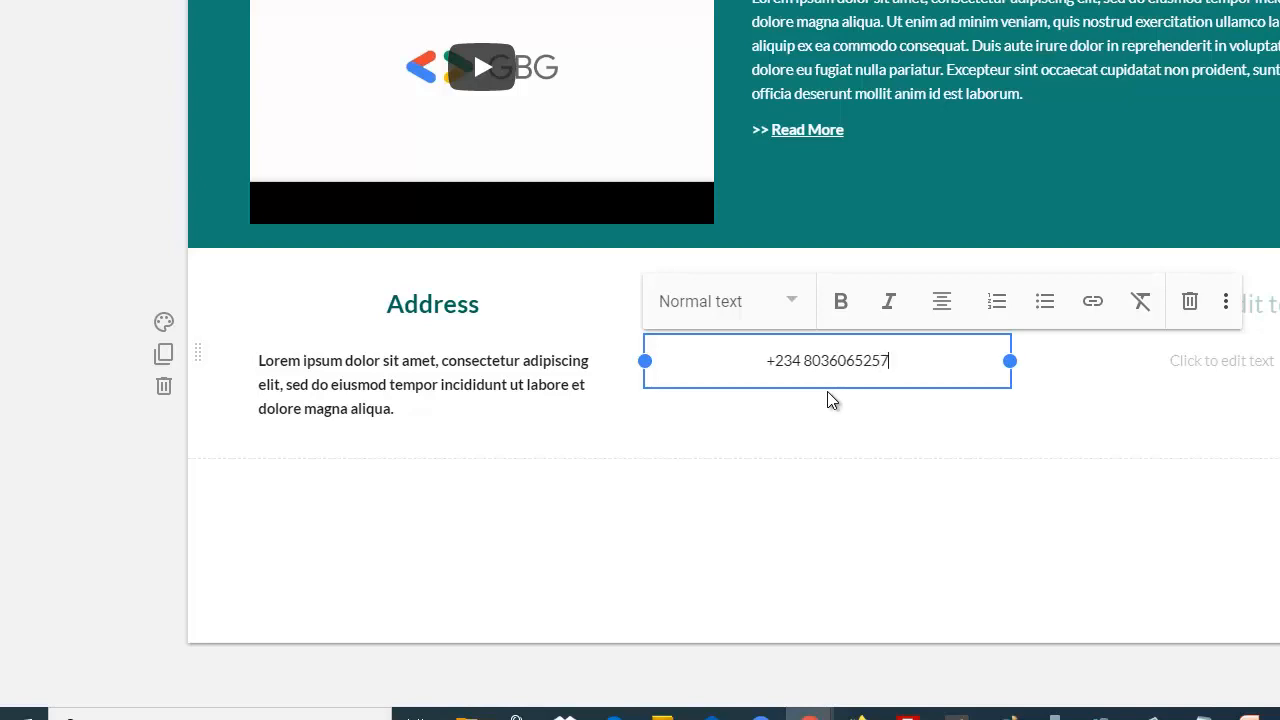
key(Return)
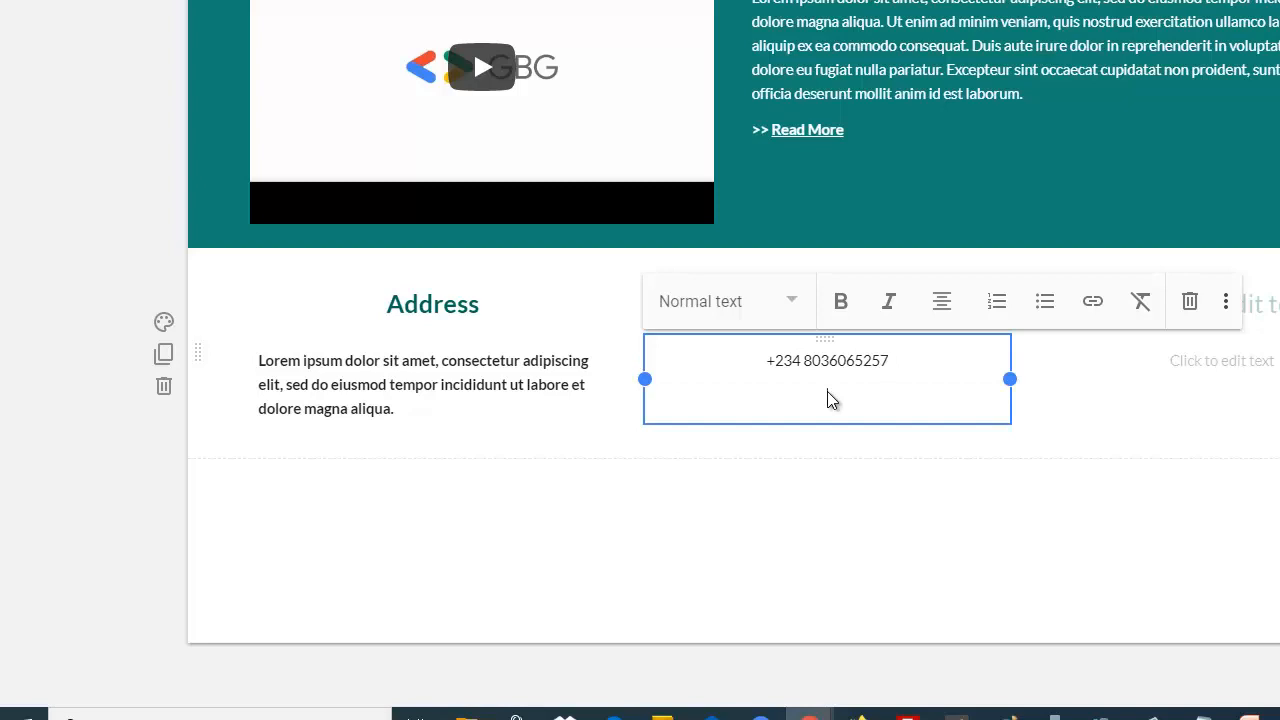
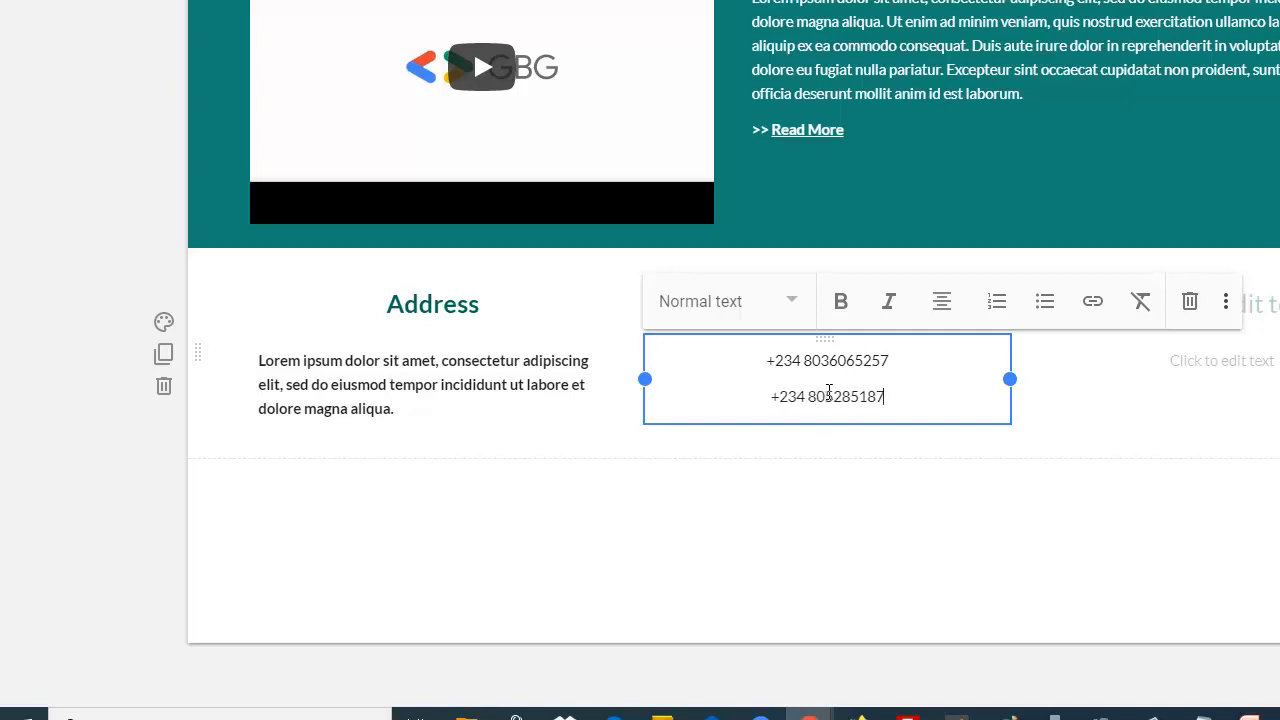
drag(911, 403, 762, 359)
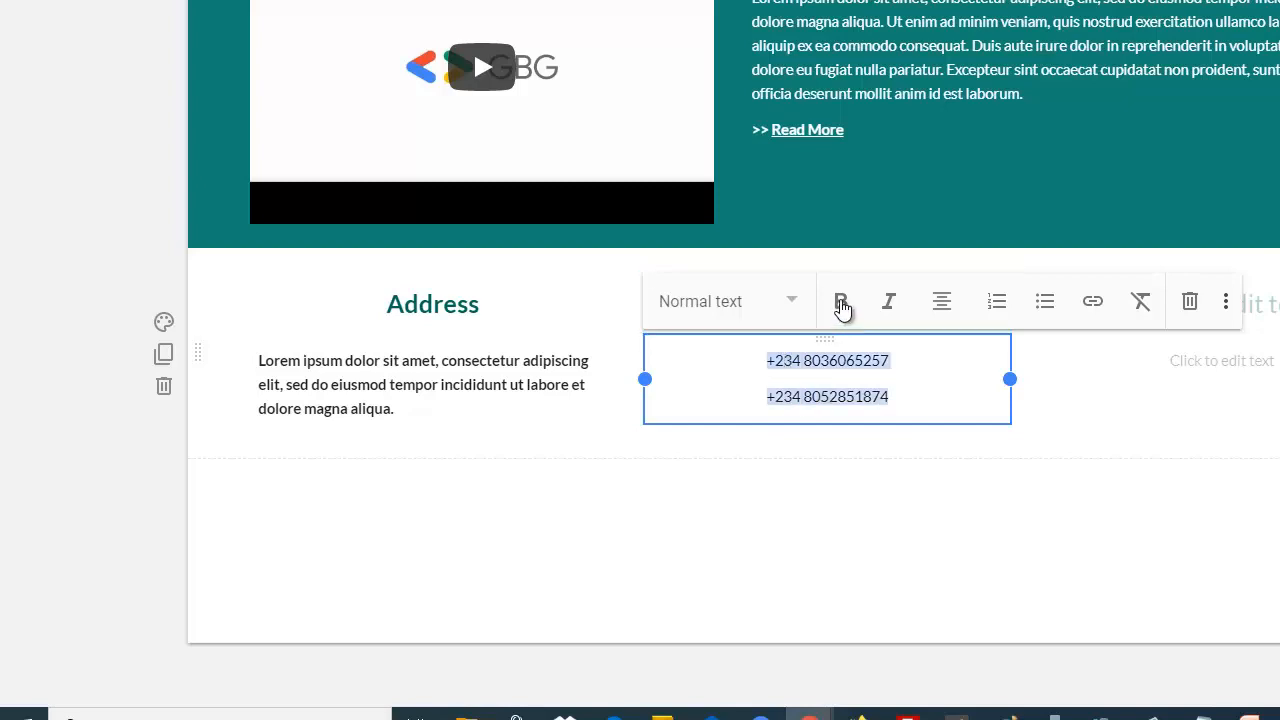
click(843, 310)
click(128, 443)
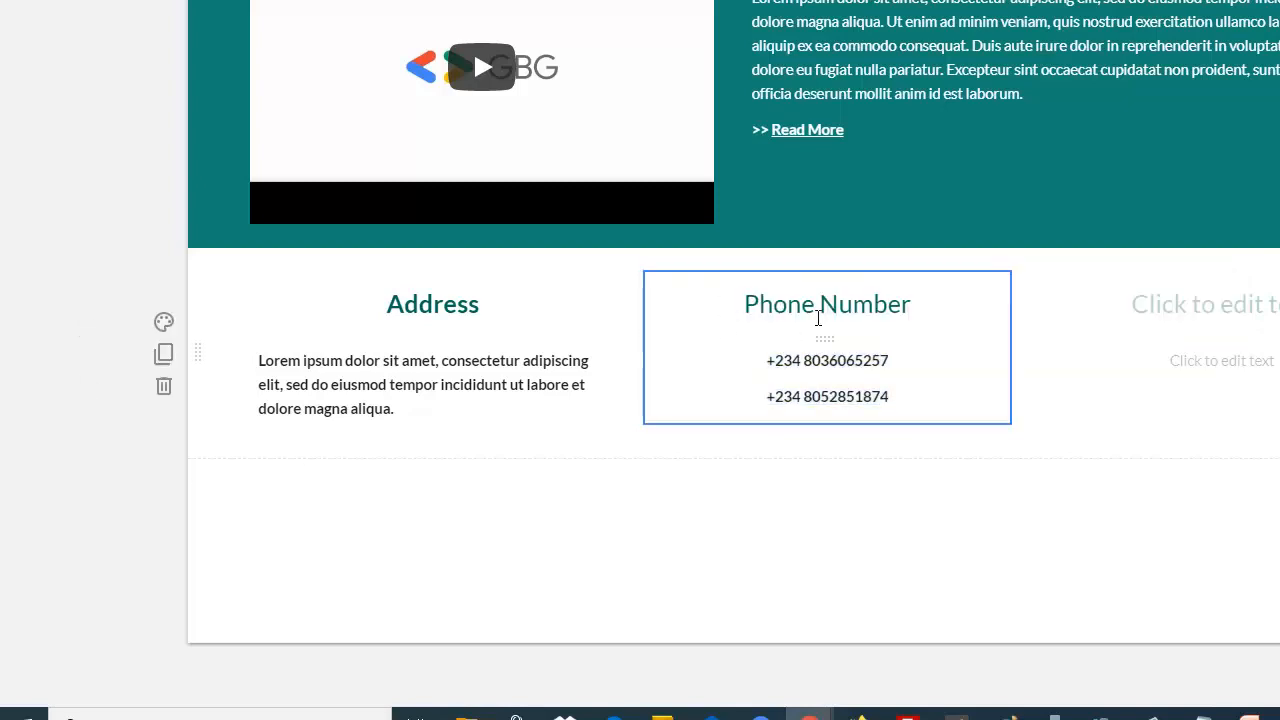
Step: Make the 'Phone Number' heading bold
click(924, 305)
drag(924, 305, 731, 300)
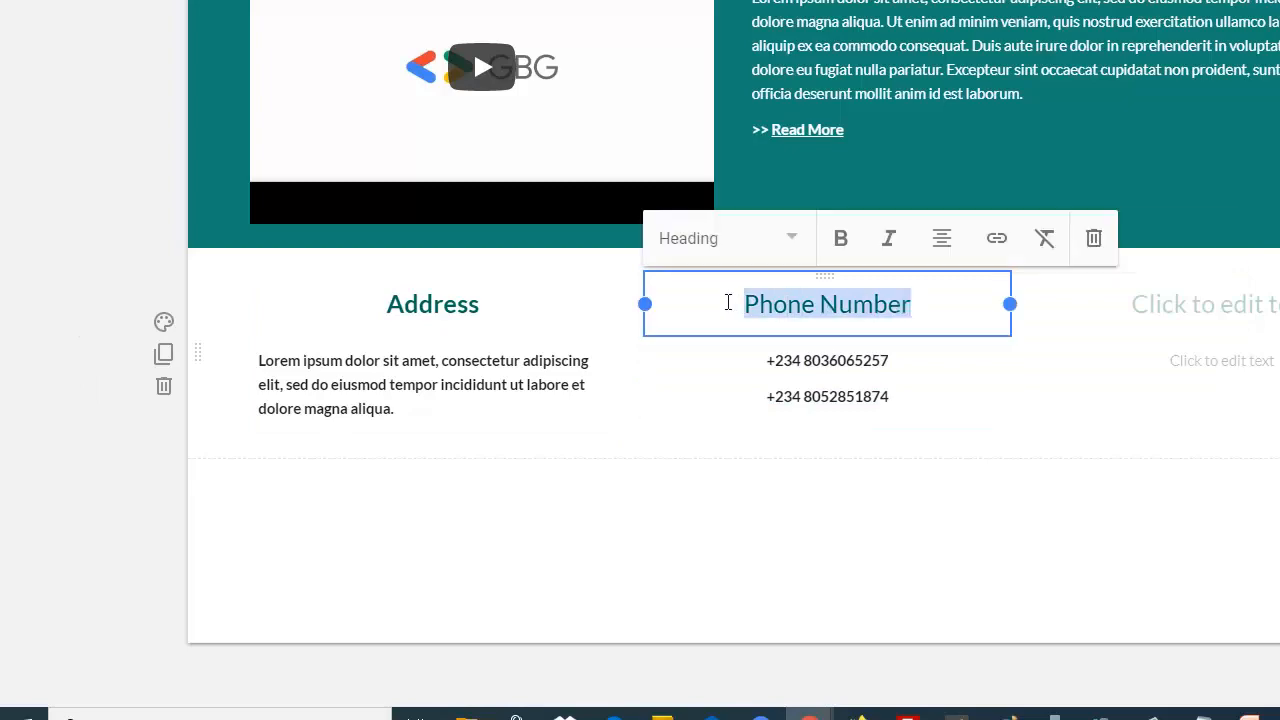
click(841, 238)
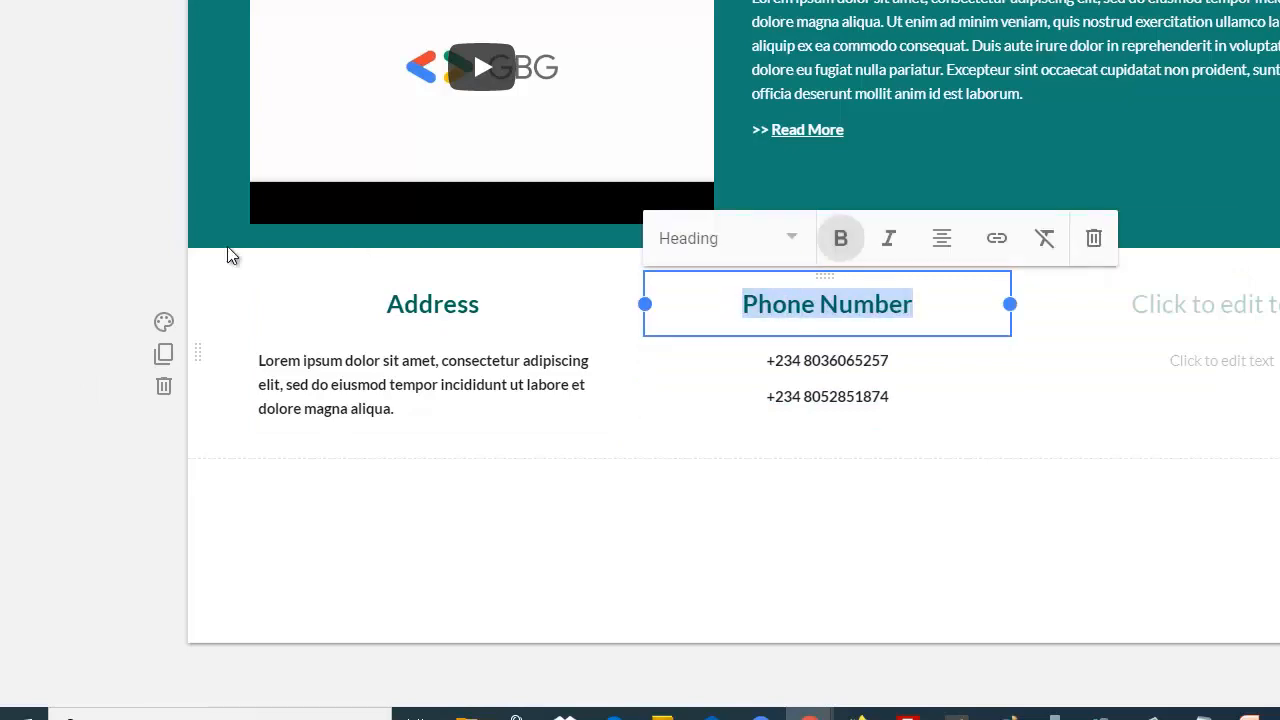
click(23, 326)
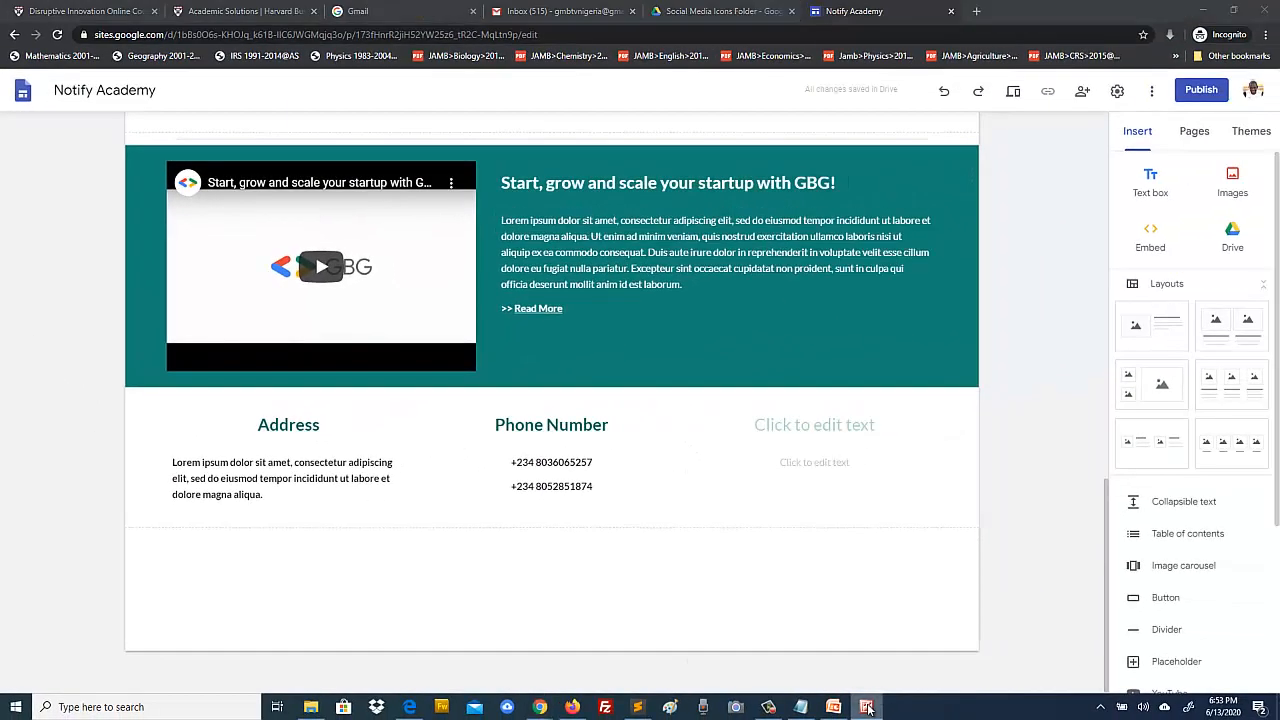
click(997, 712)
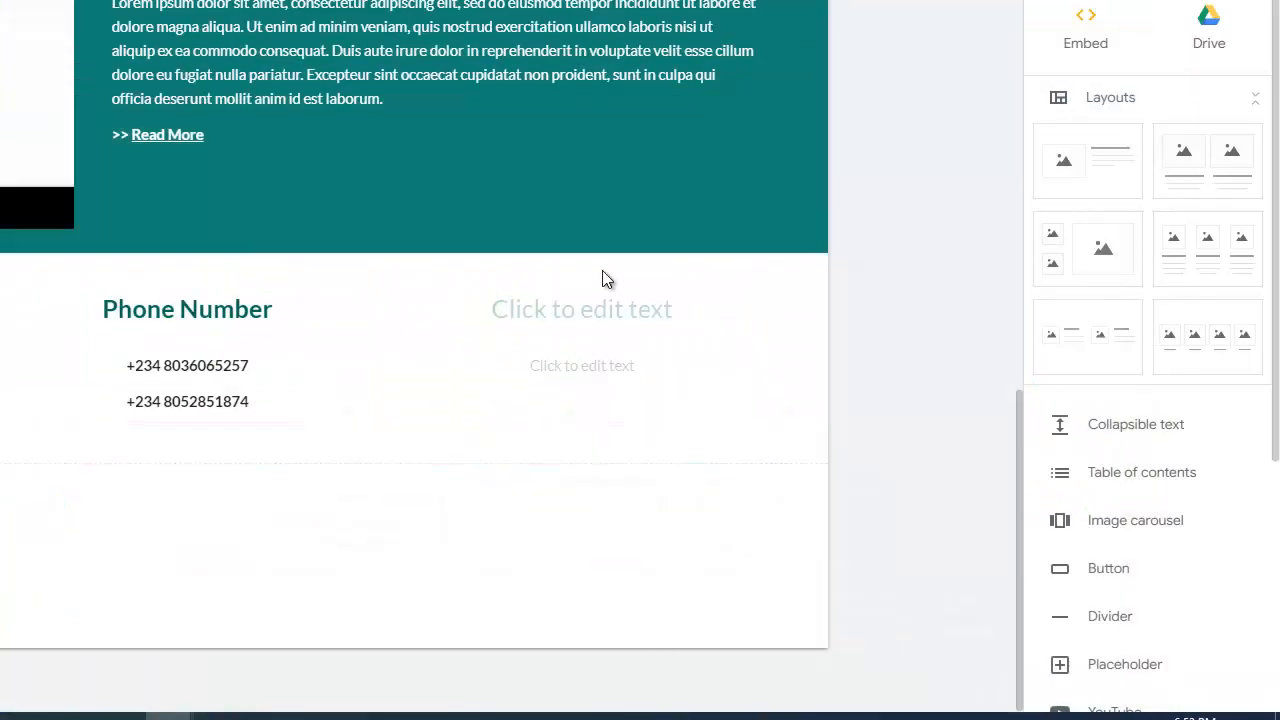
Step: Give the third column a bold 'Email Address' heading
click(583, 308)
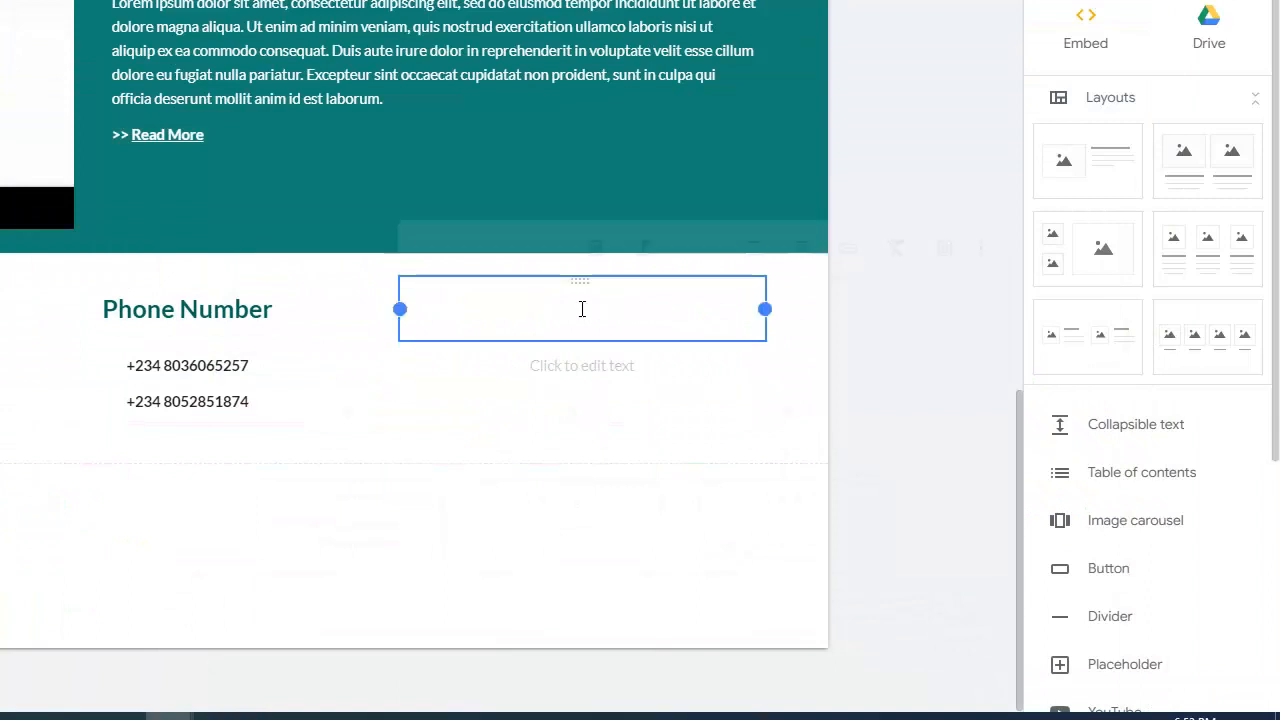
text(Email)
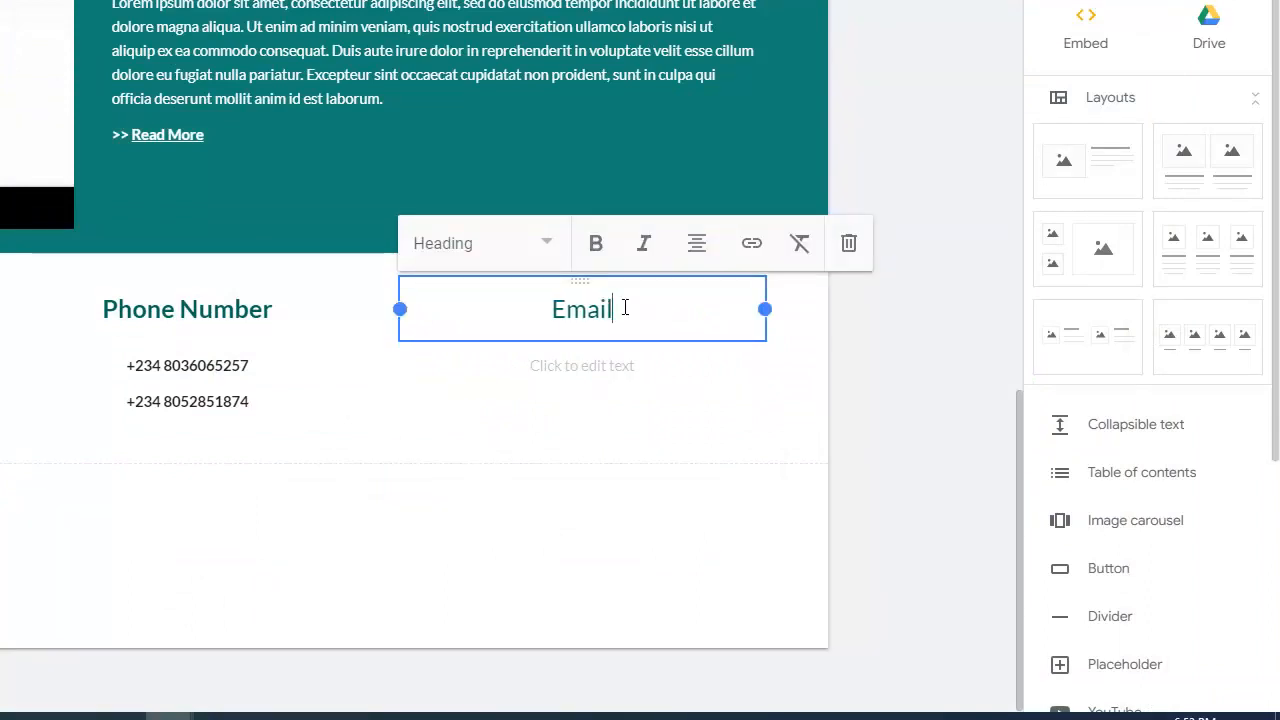
text( Address)
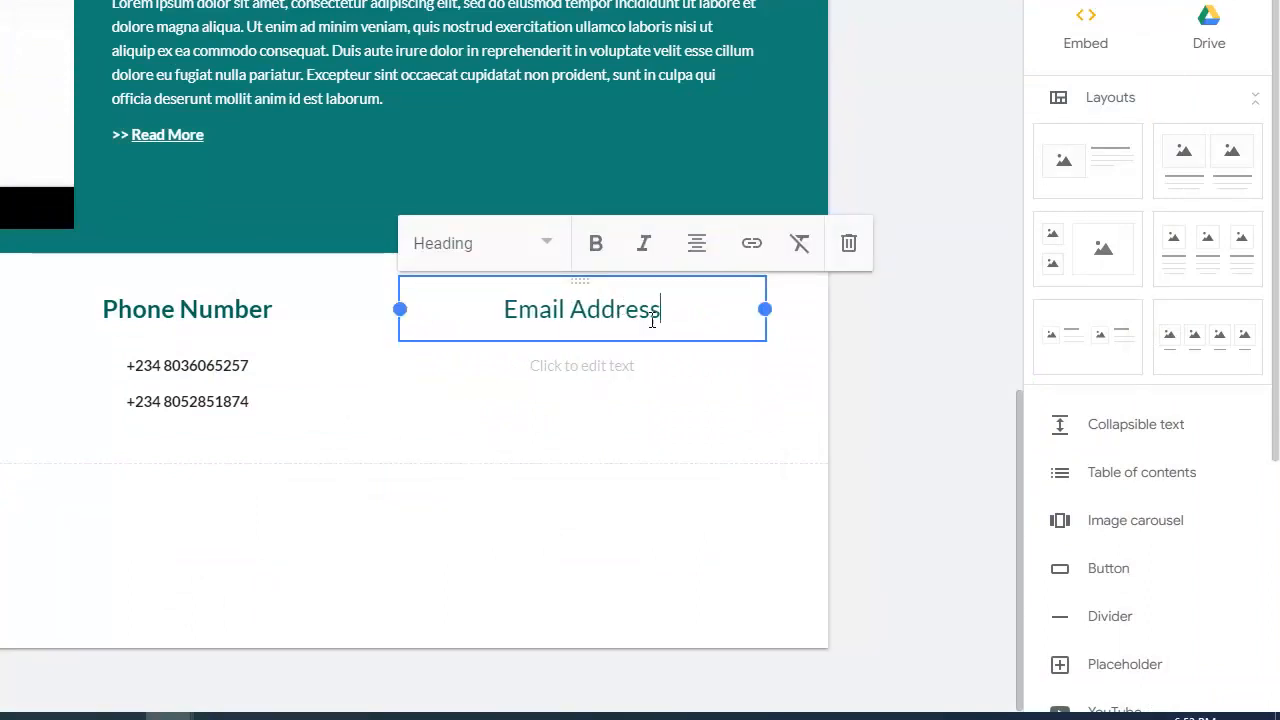
drag(677, 312, 449, 300)
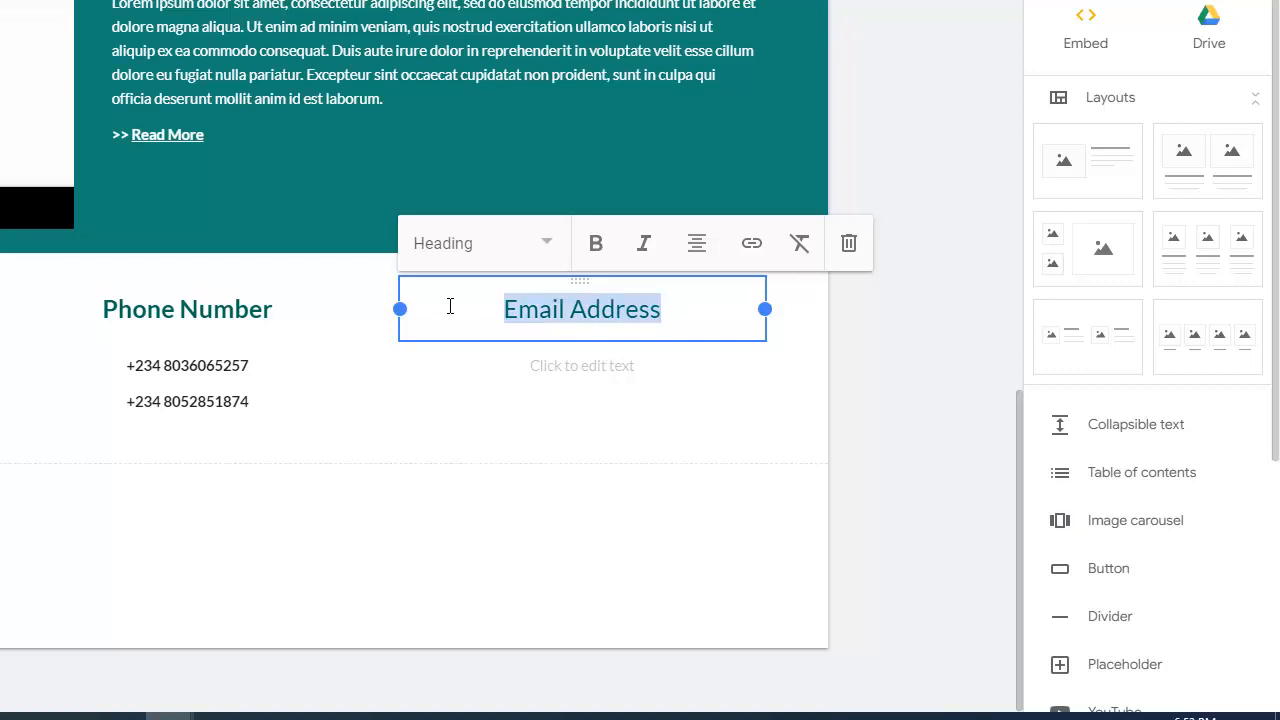
click(598, 245)
Step: List two email addresses on separate lines beneath it and make them bold
click(575, 365)
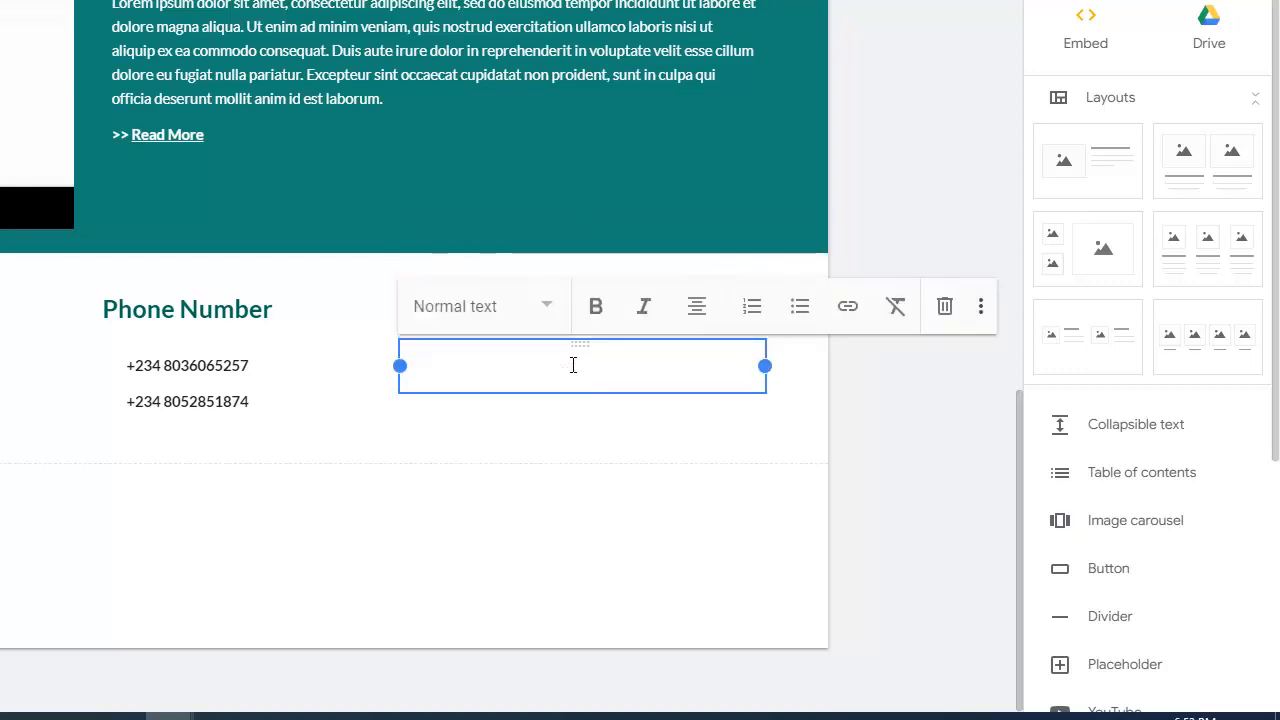
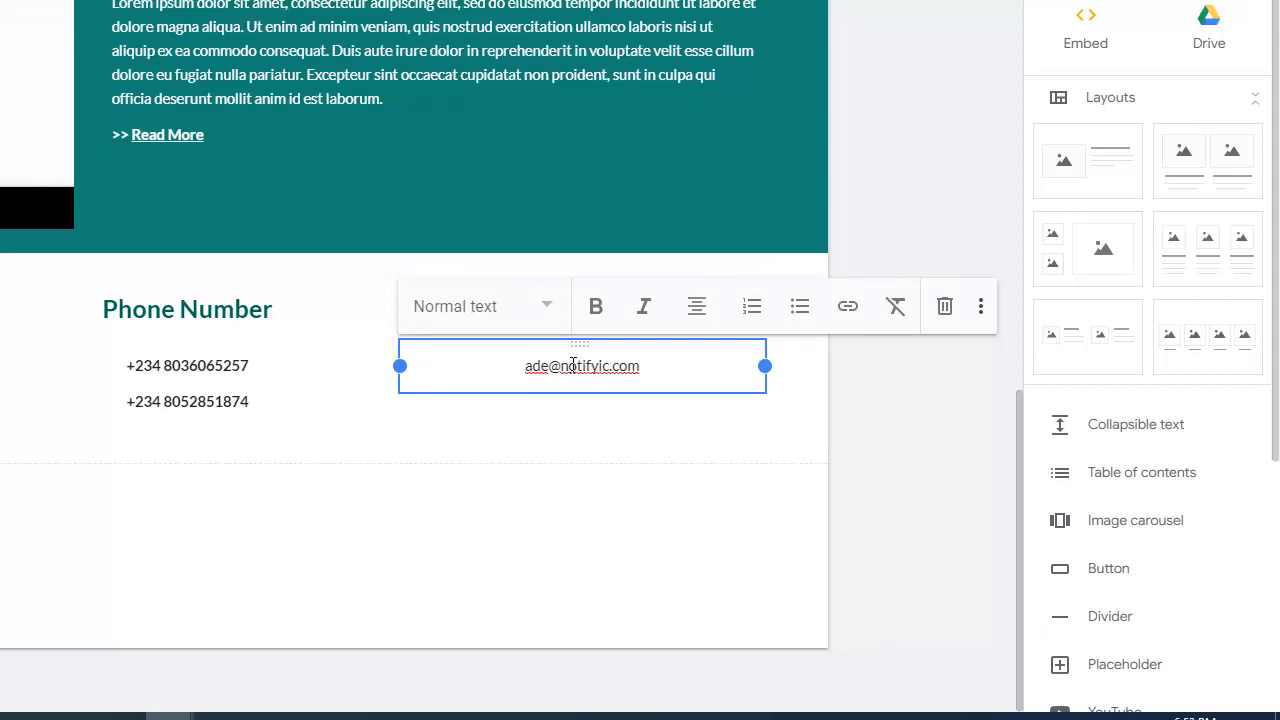
key(Return)
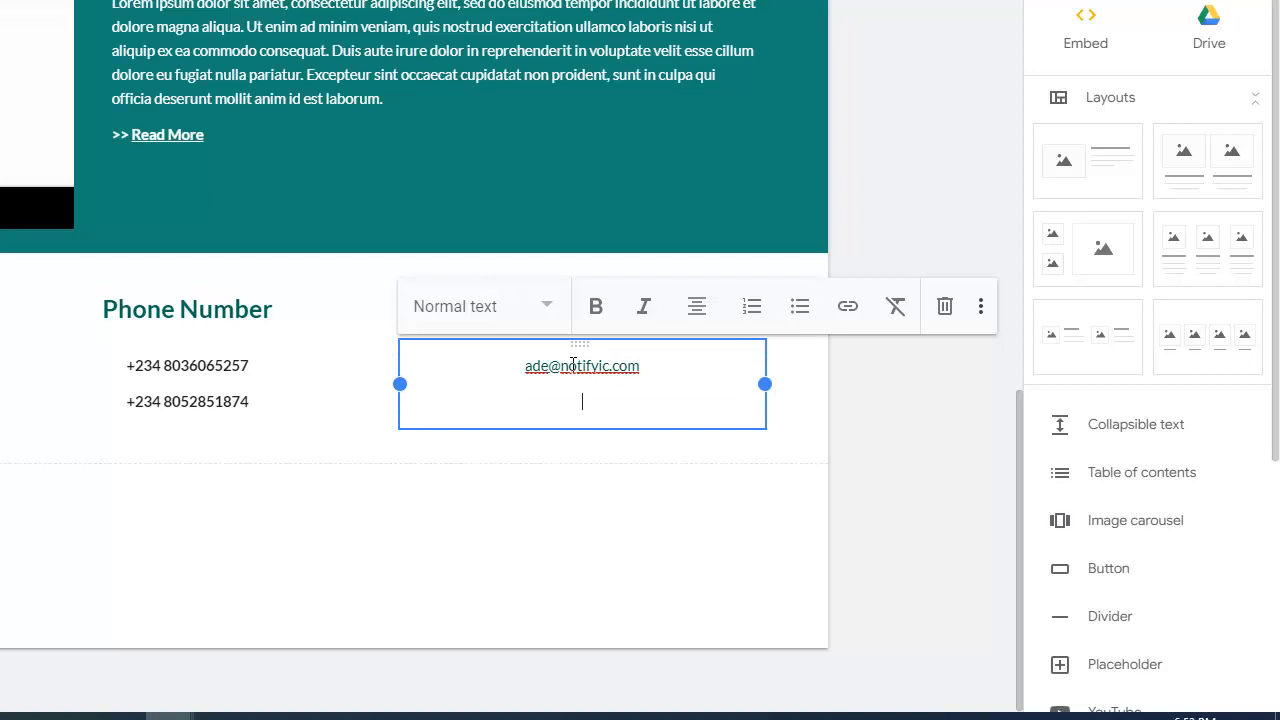
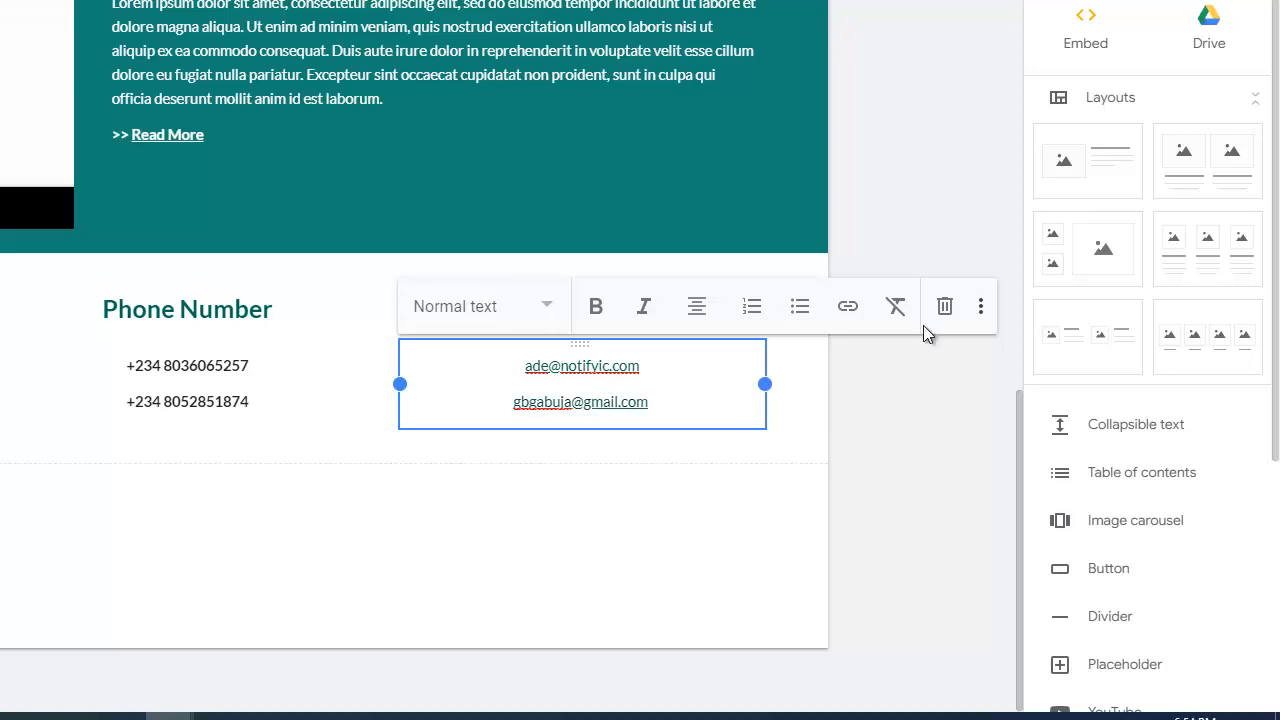
drag(658, 401, 517, 364)
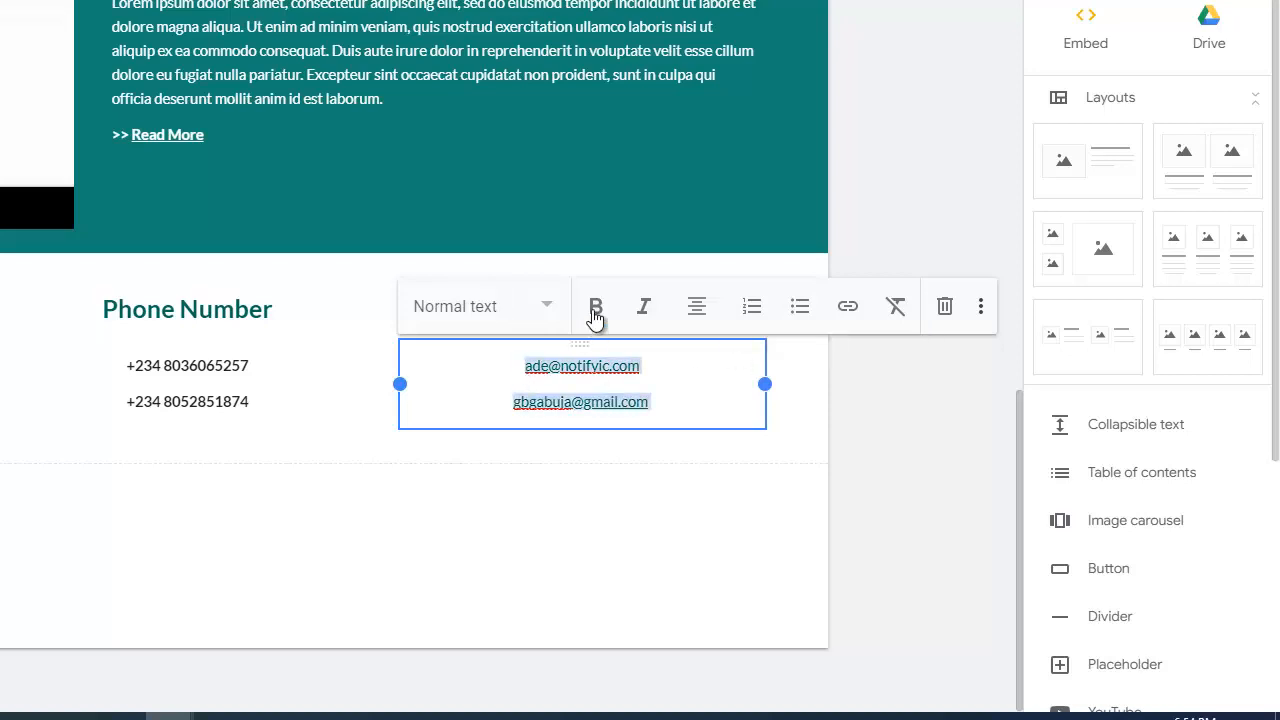
click(595, 308)
key(Escape)
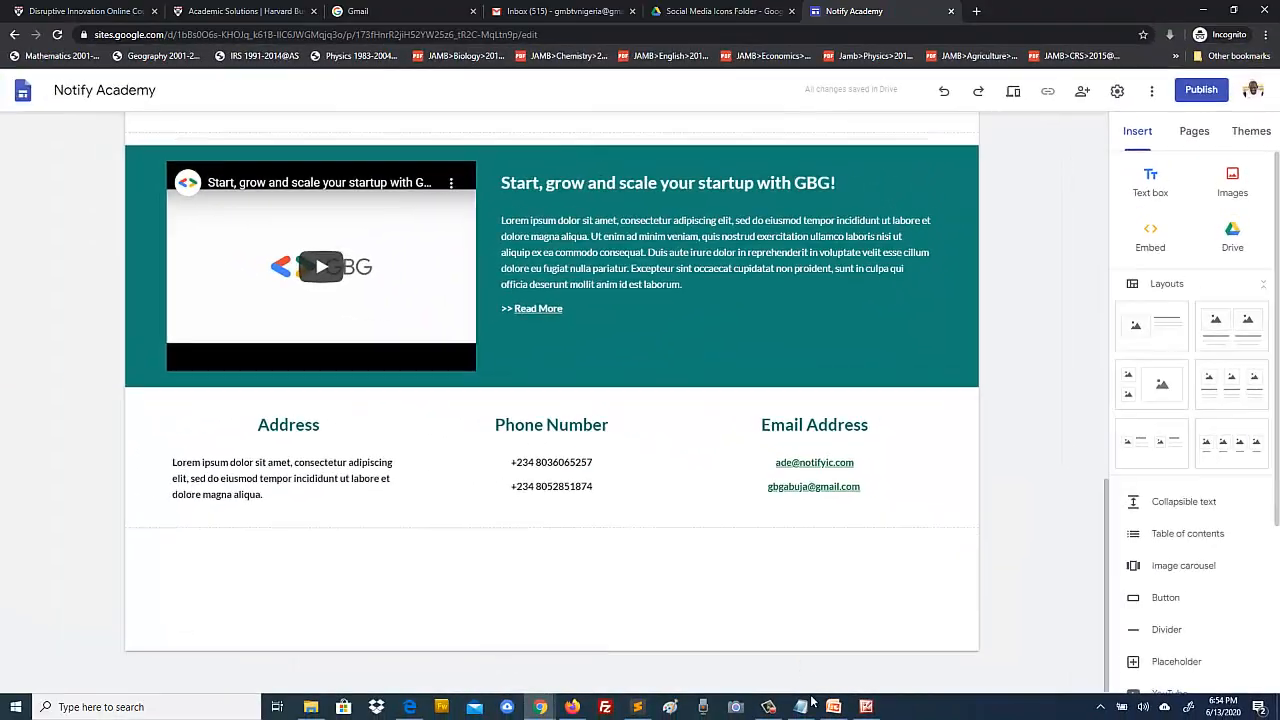
click(867, 707)
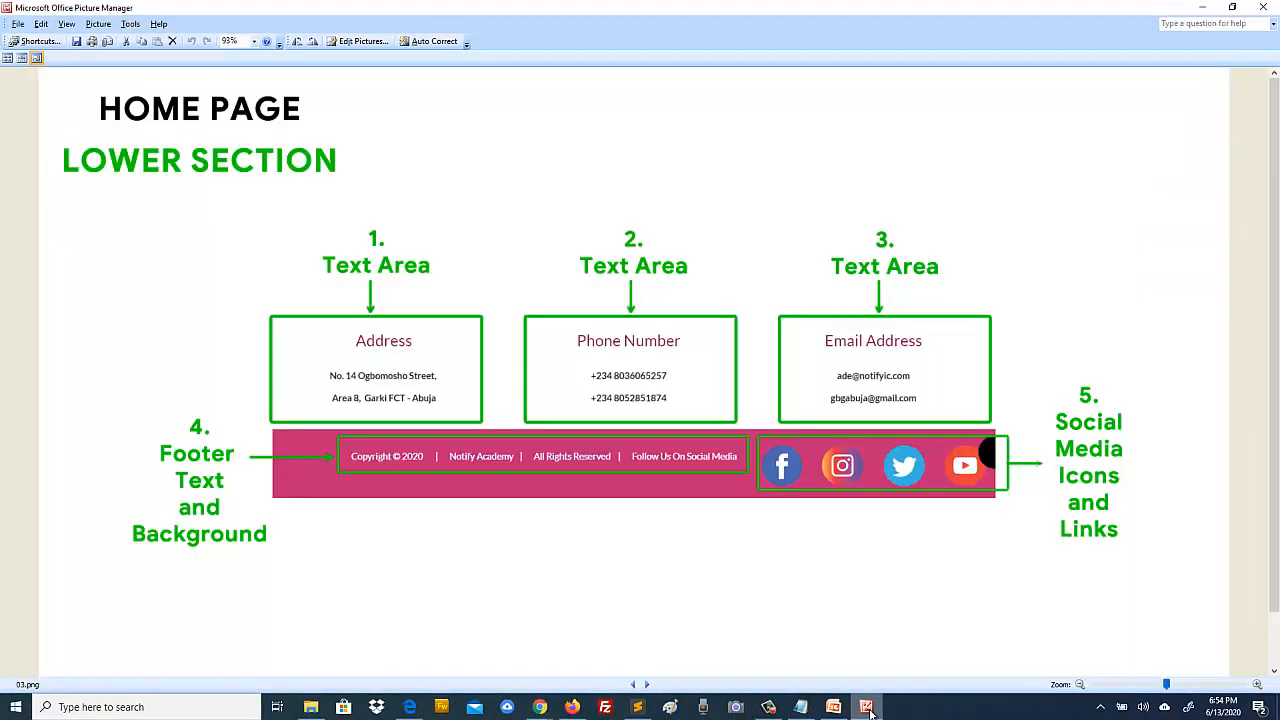
click(867, 707)
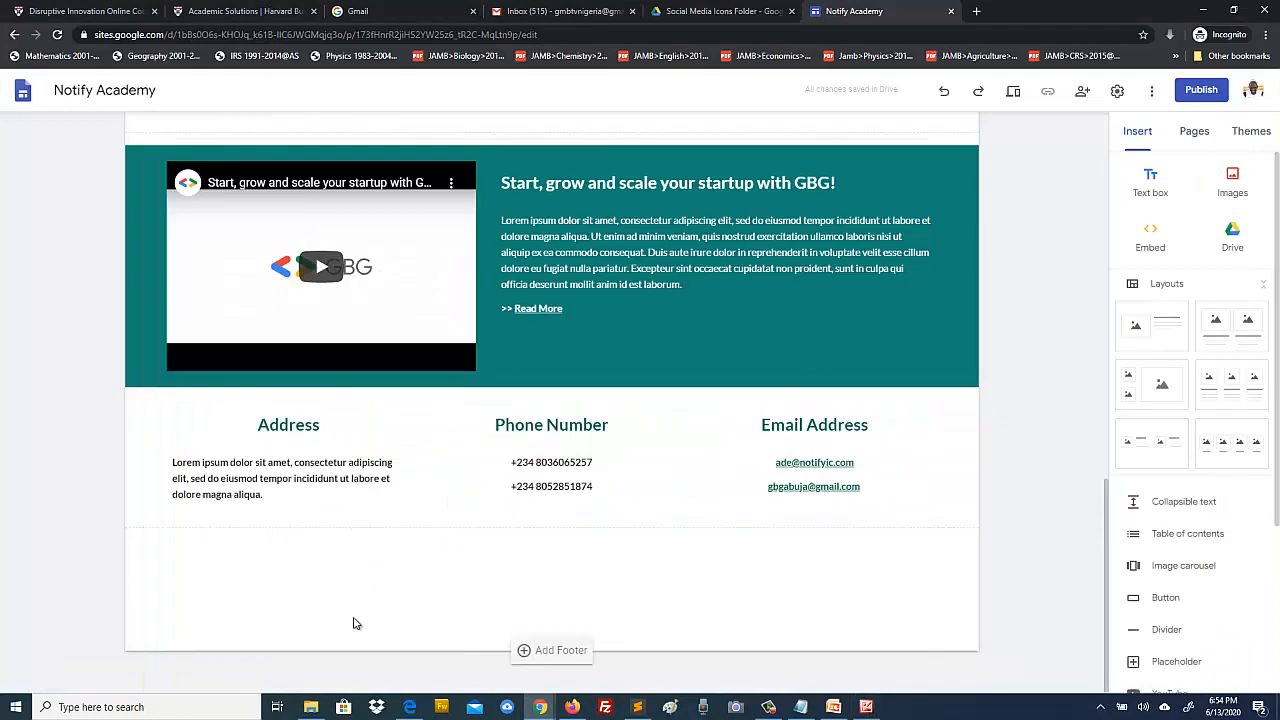
click(1009, 92)
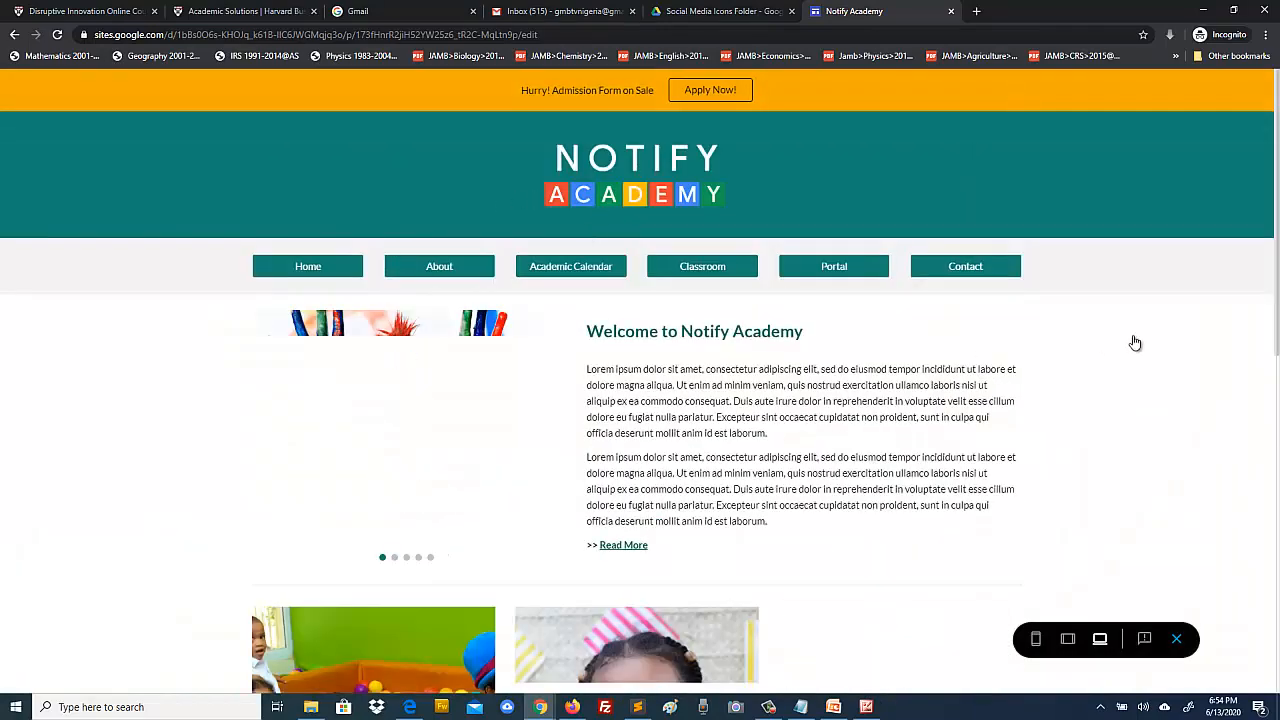
scroll(180, 340, down, 7)
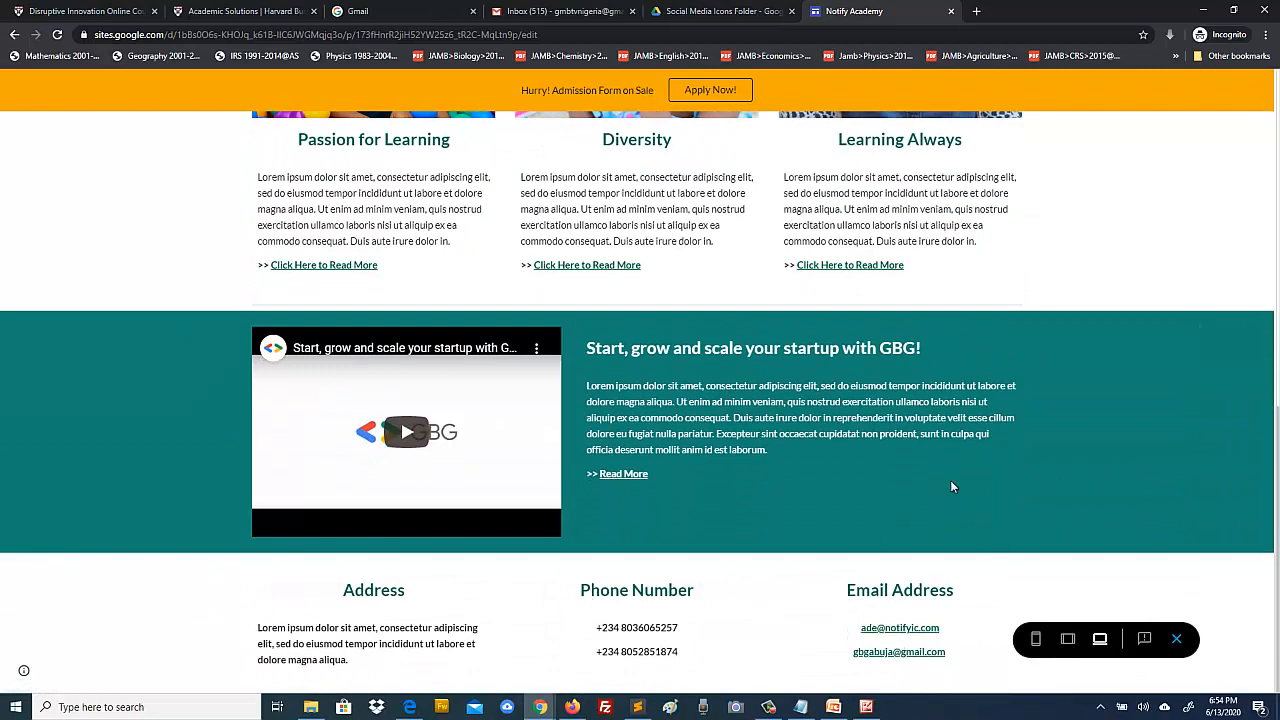
click(1176, 638)
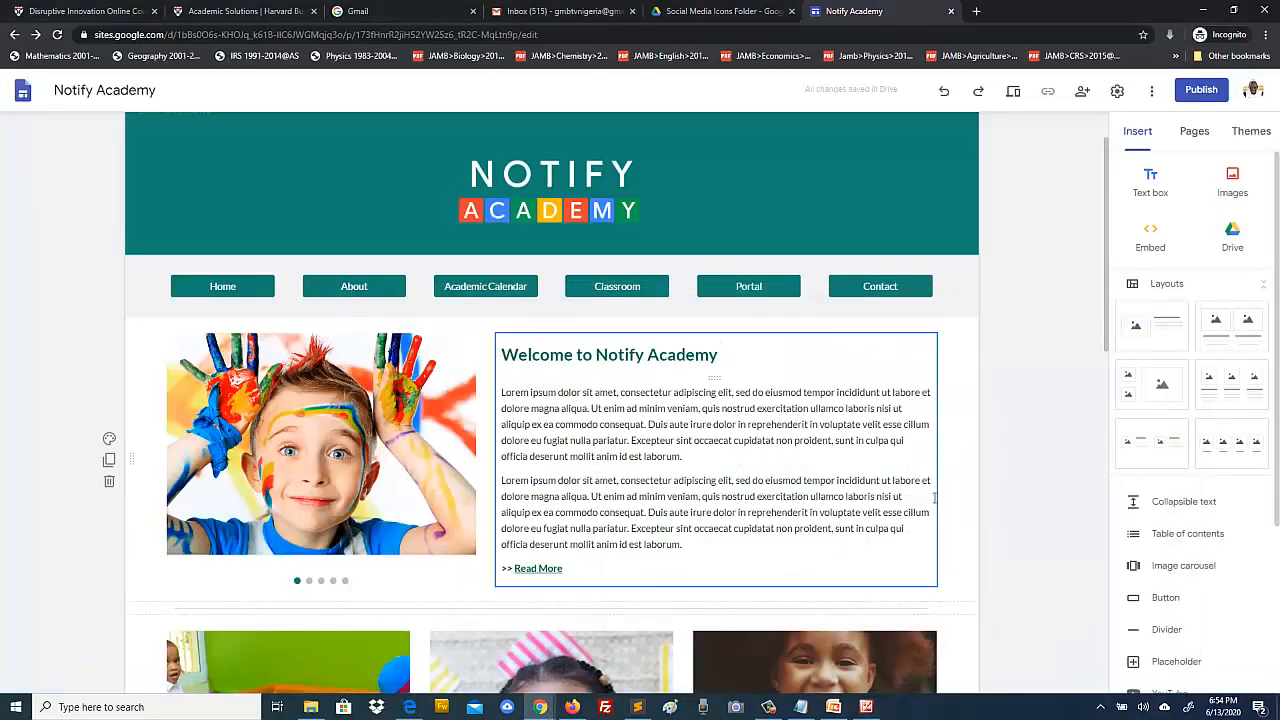
Step: Add a footer at the bottom of the page and bring the 03.png design image back up
scroll(1042, 485, down, 5)
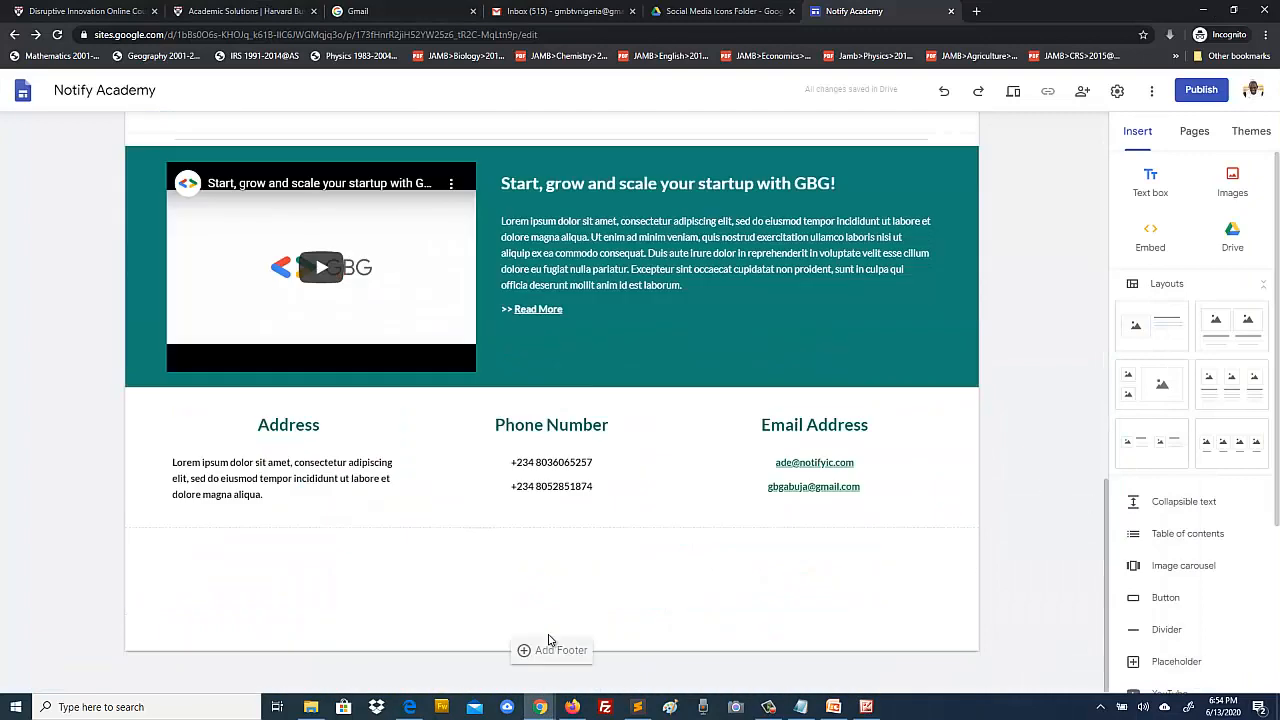
click(525, 653)
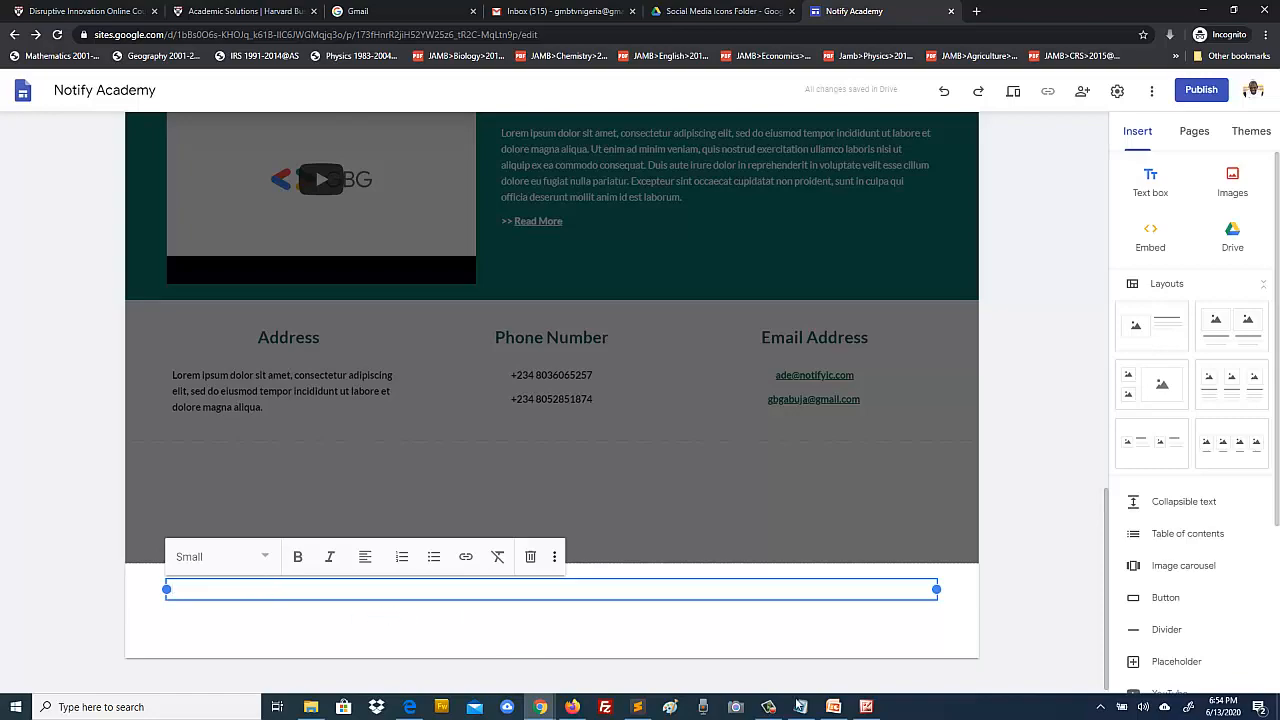
click(866, 708)
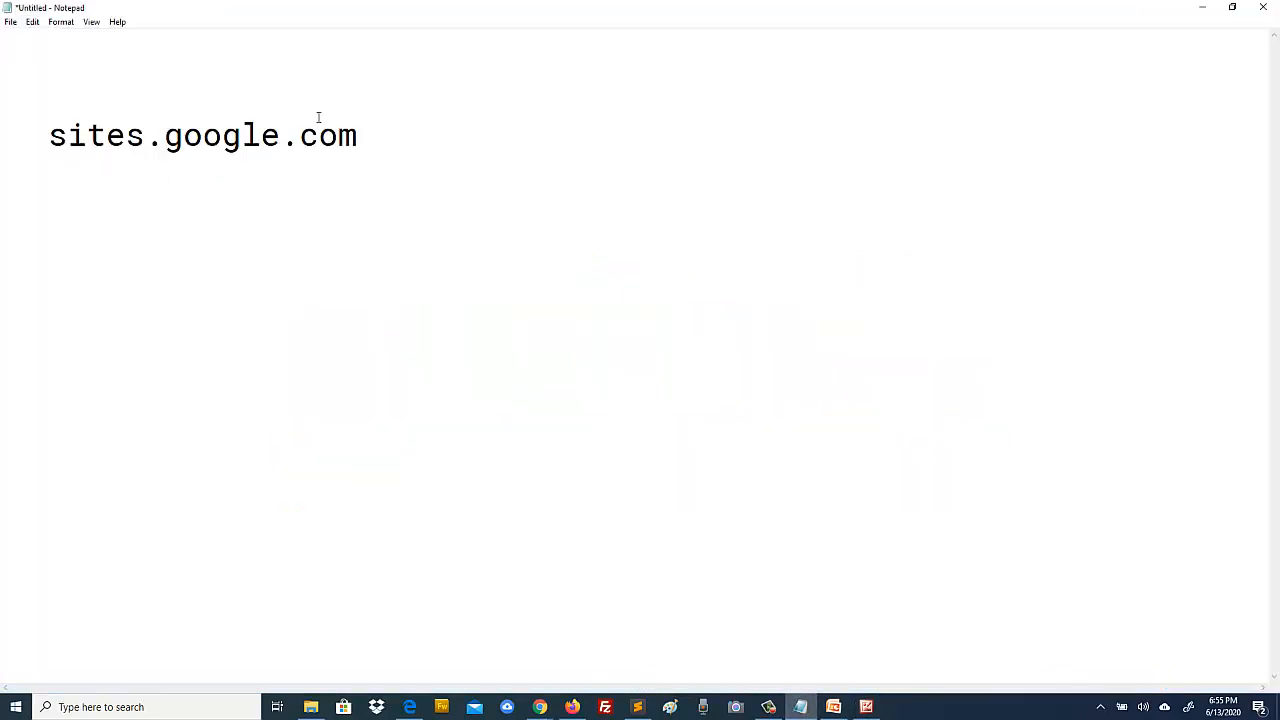
Step: In Notepad, replace the sites.google.com text with the start of the copyright wording
drag(377, 134, 50, 124)
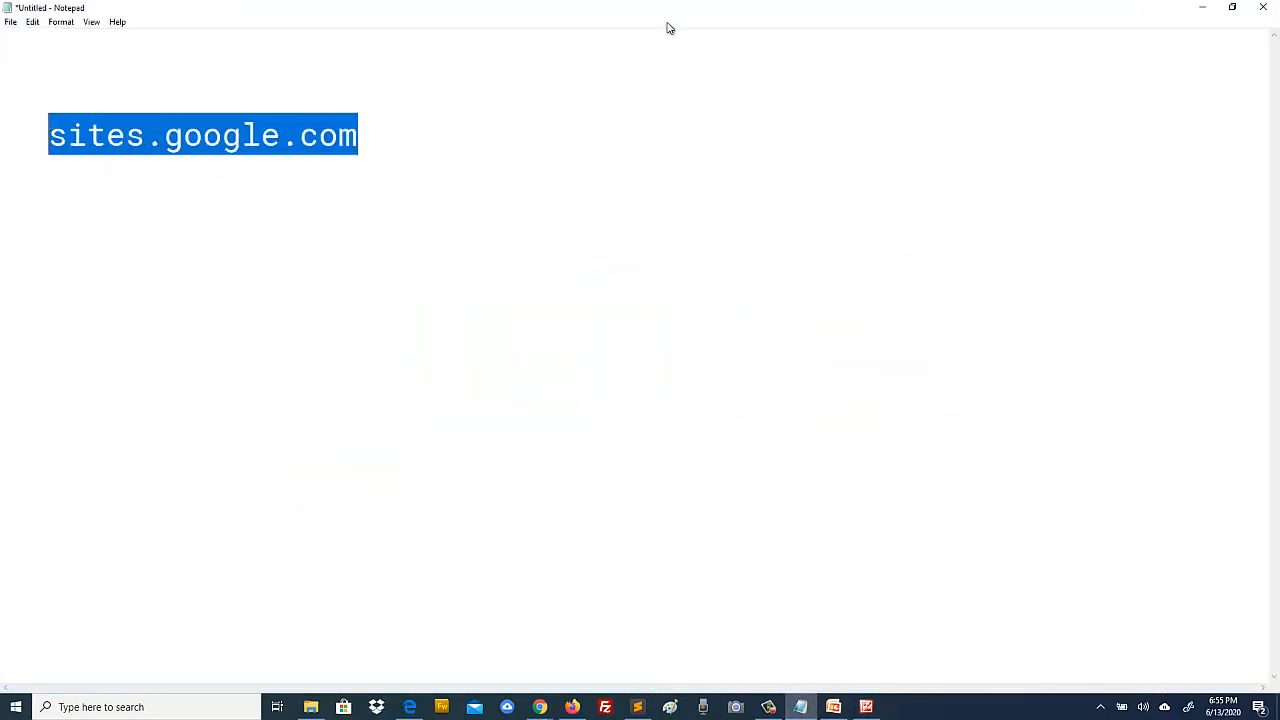
drag(669, 14, 675, 112)
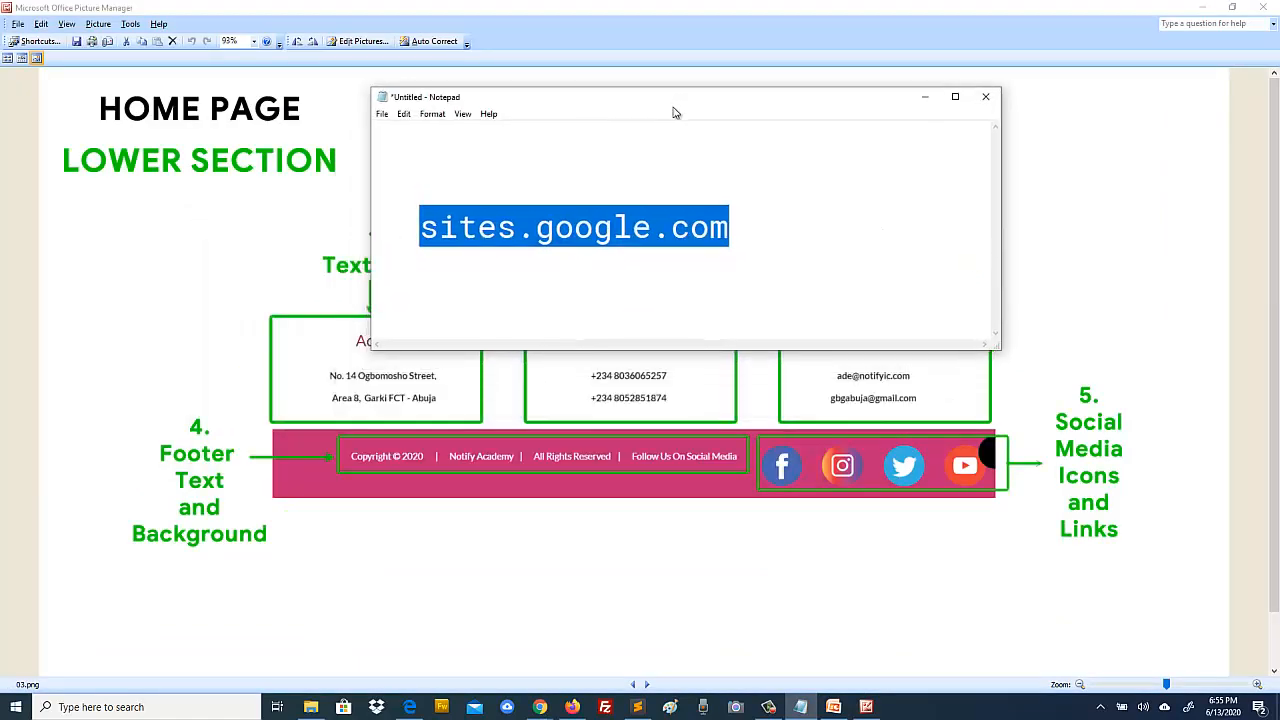
key(BackSpace)
key(BackSpace)
key(BackSpace)
key(BackSpace)
key(BackSpace)
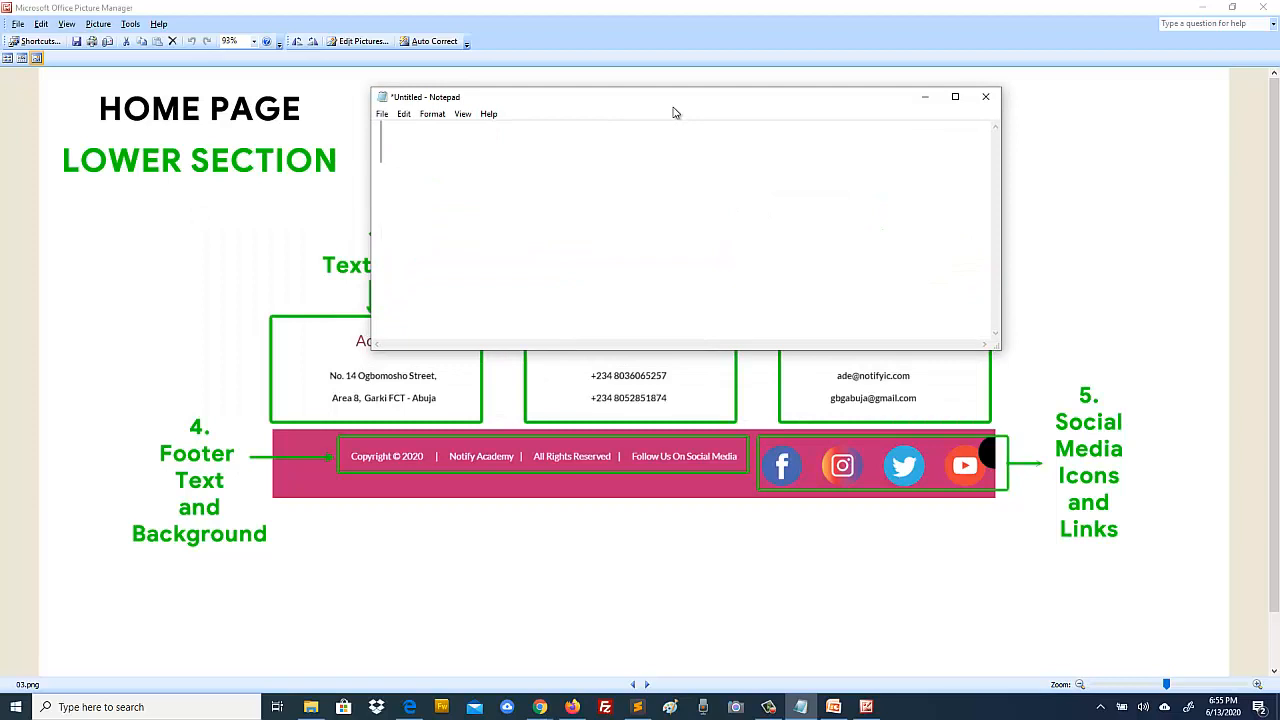
text(Co)
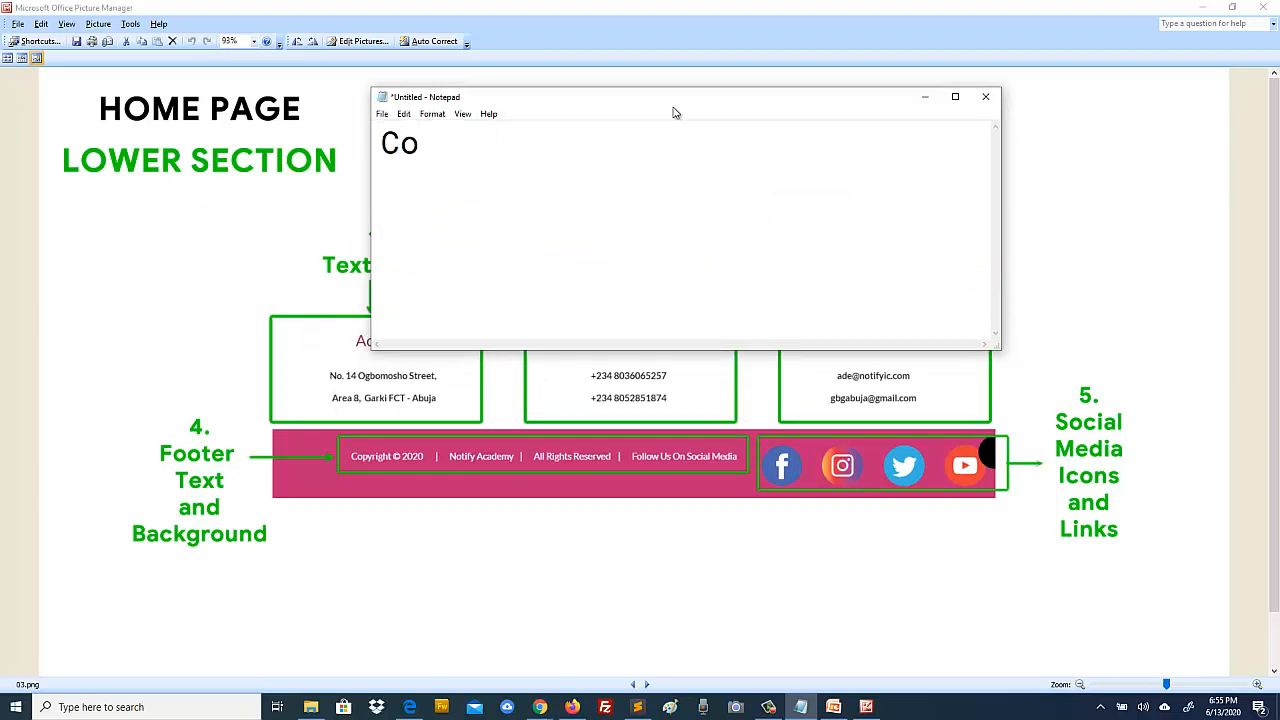
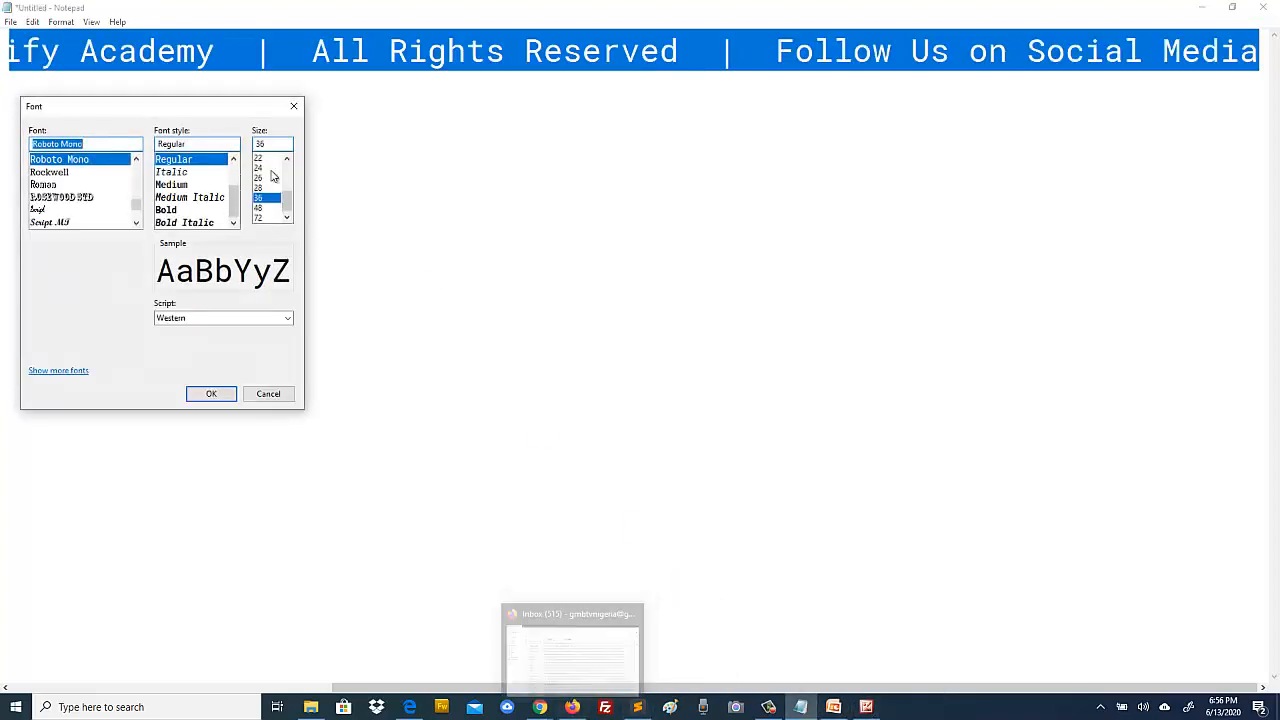
Step: Set the drafted Notepad footer line to font size 14
drag(286, 200, 284, 180)
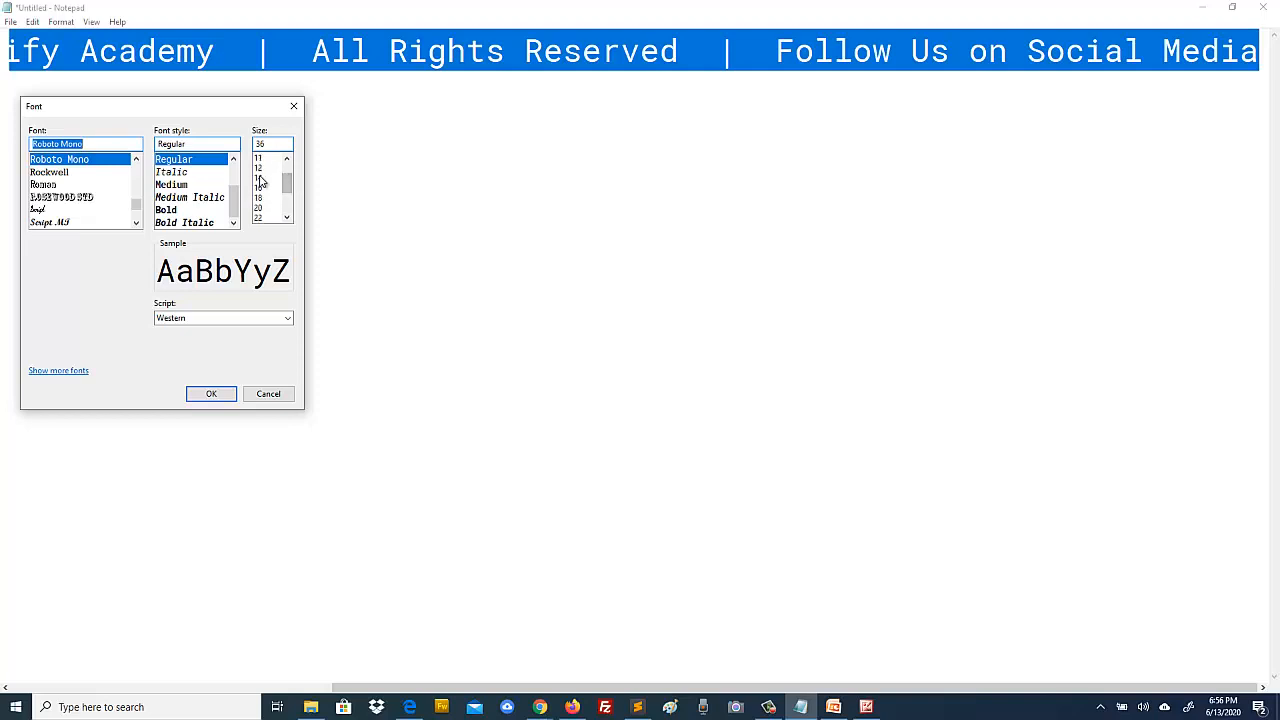
click(259, 177)
click(211, 394)
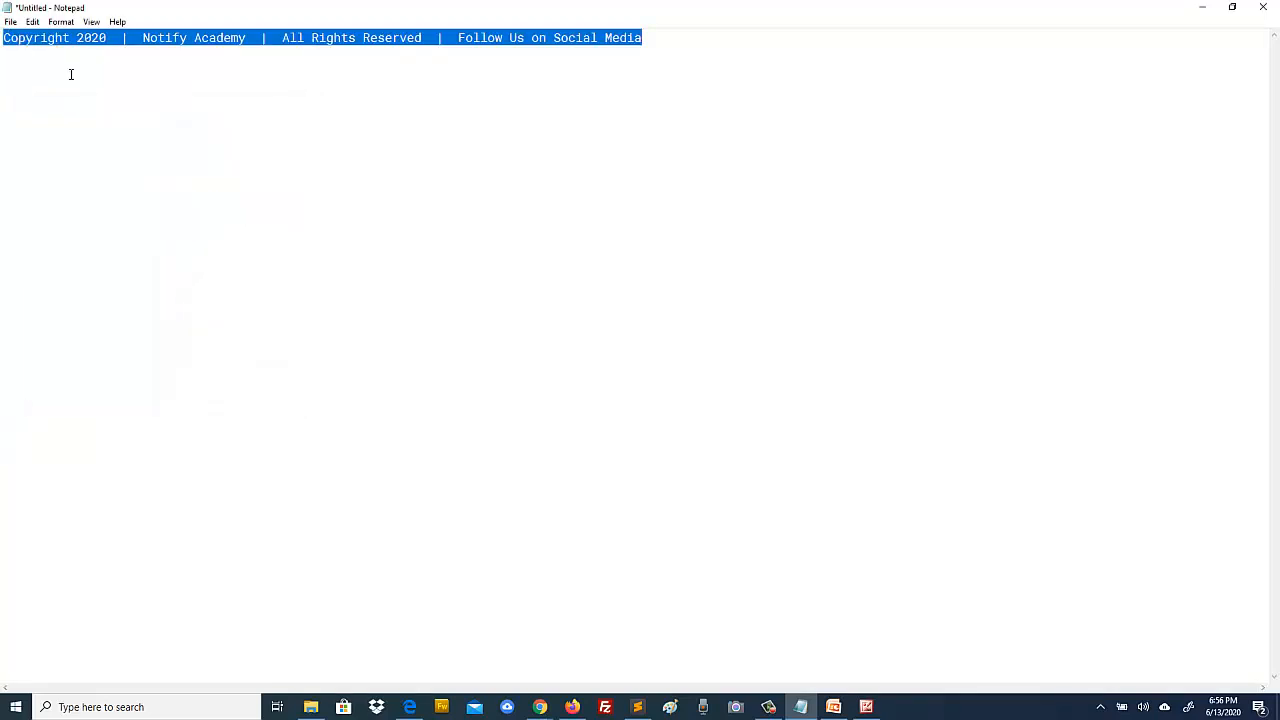
click(71, 74)
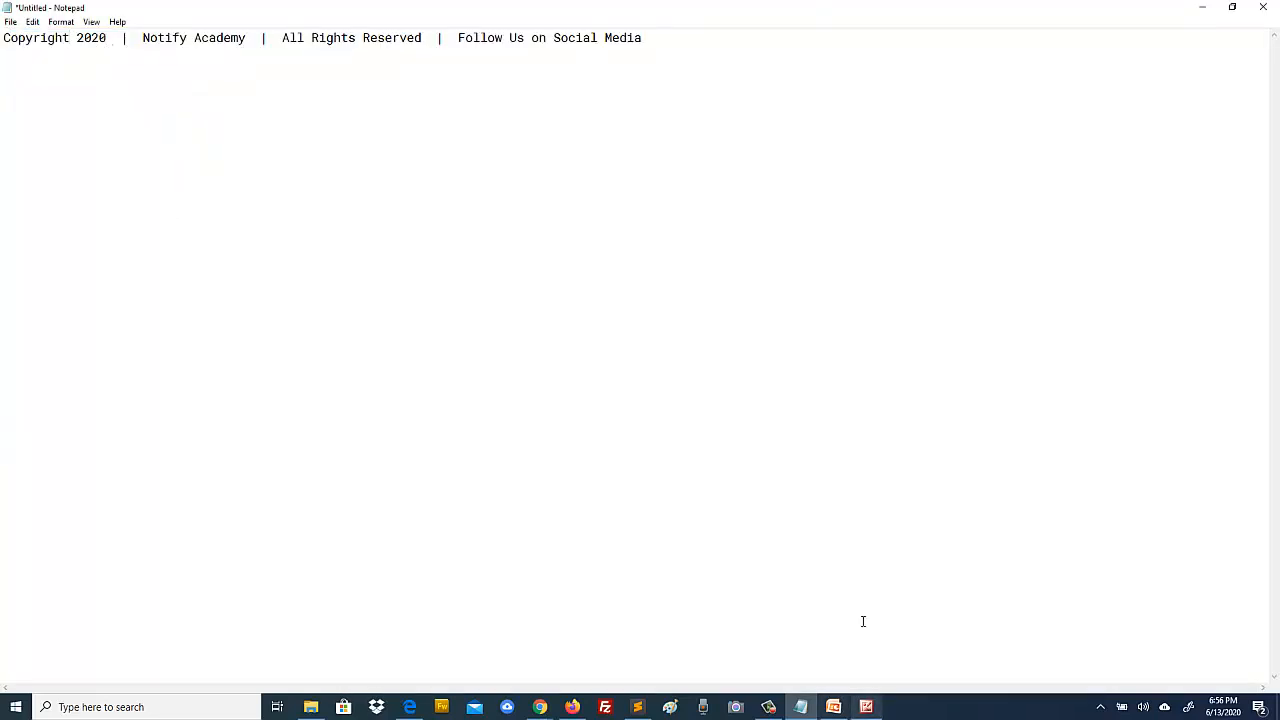
Step: Restore the Notepad window and return to the Notify Academy site editor in Chrome
double_click(729, 9)
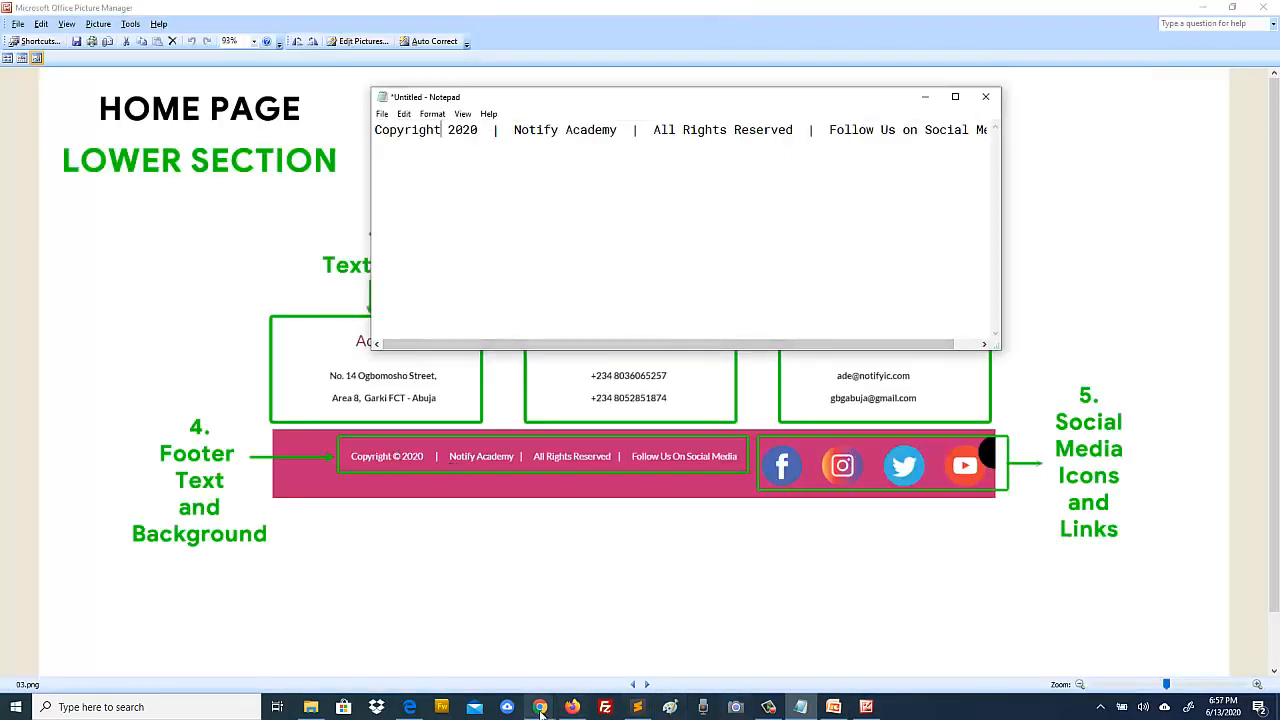
click(540, 708)
click(612, 645)
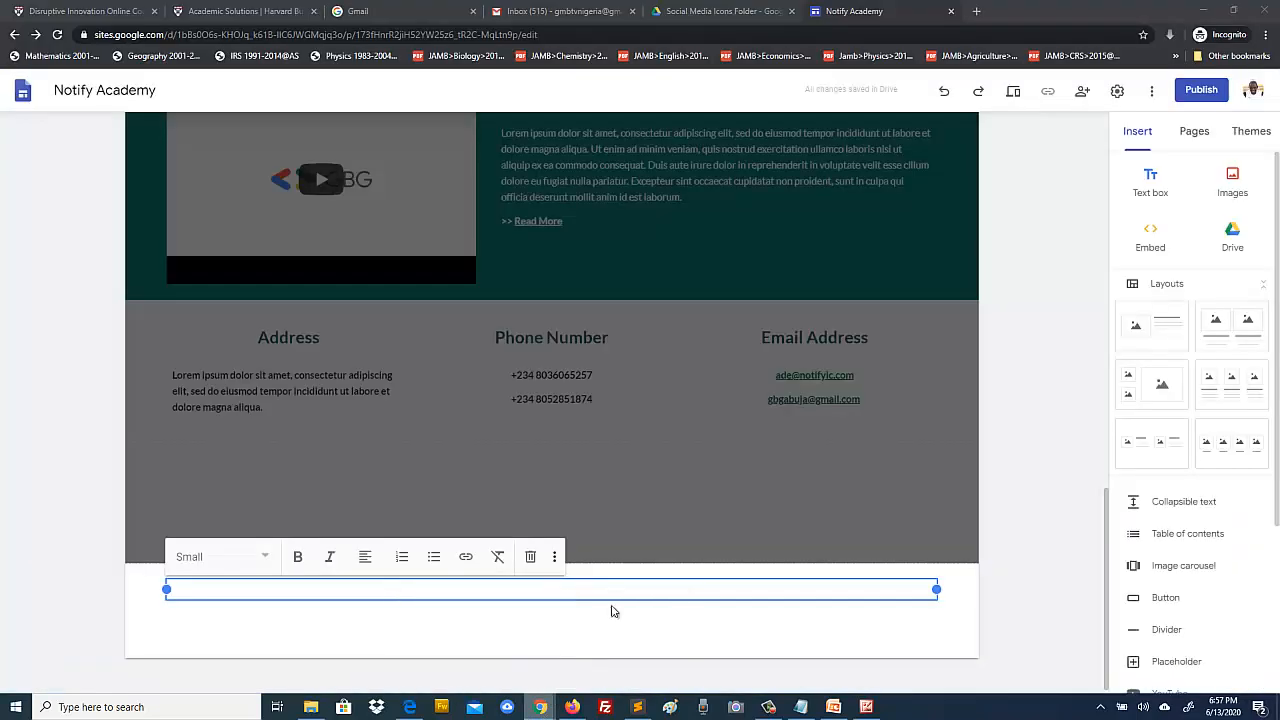
Step: Search Google for 'Copyright' in a new Chrome tab
click(976, 12)
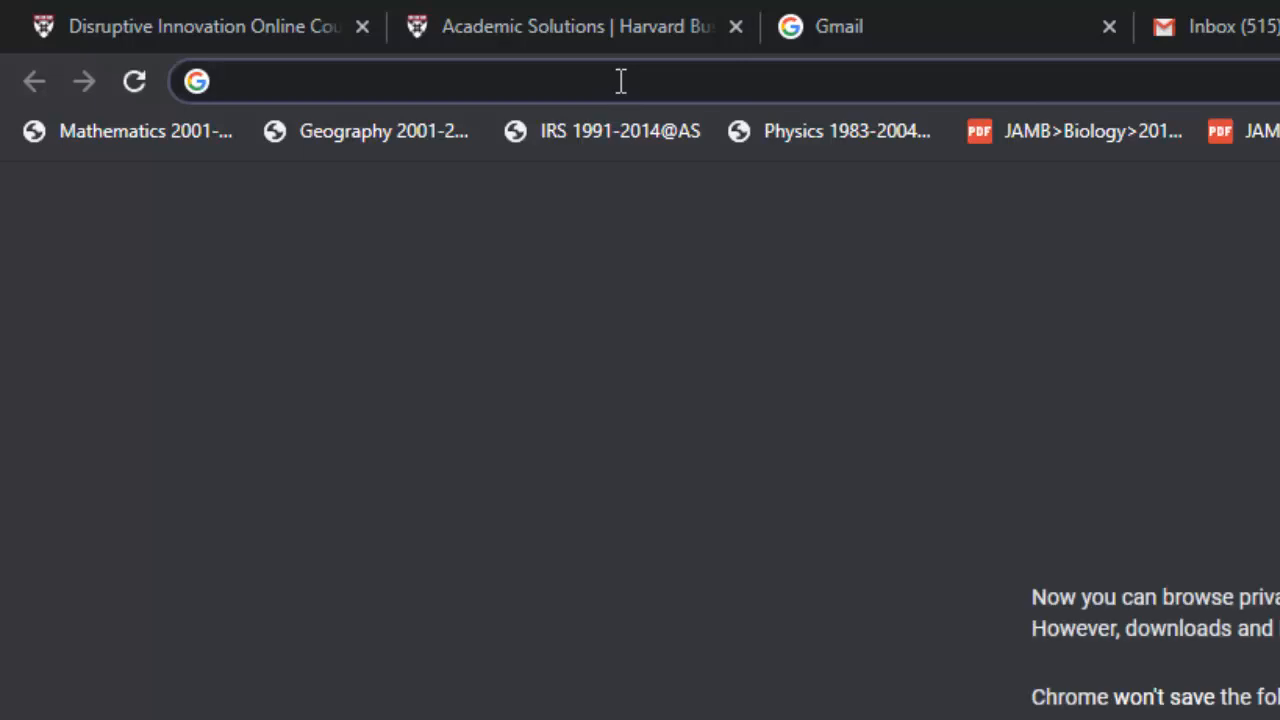
text(Co)
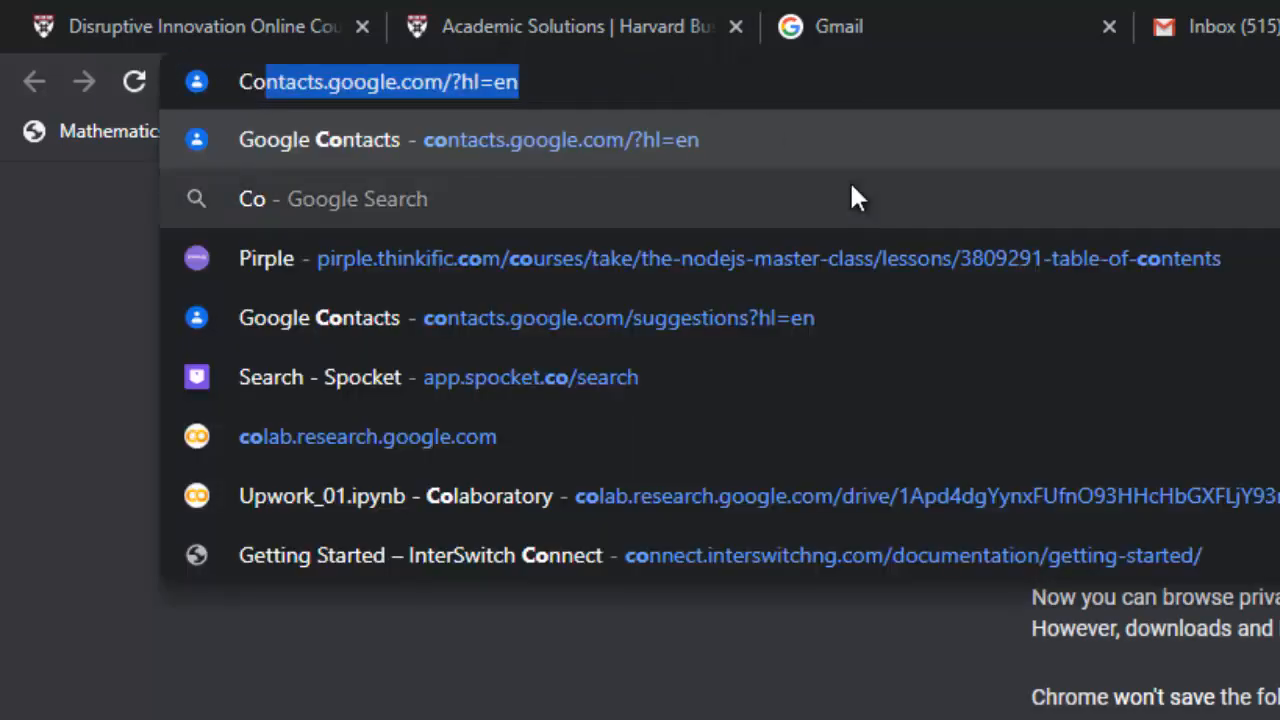
text(pyright)
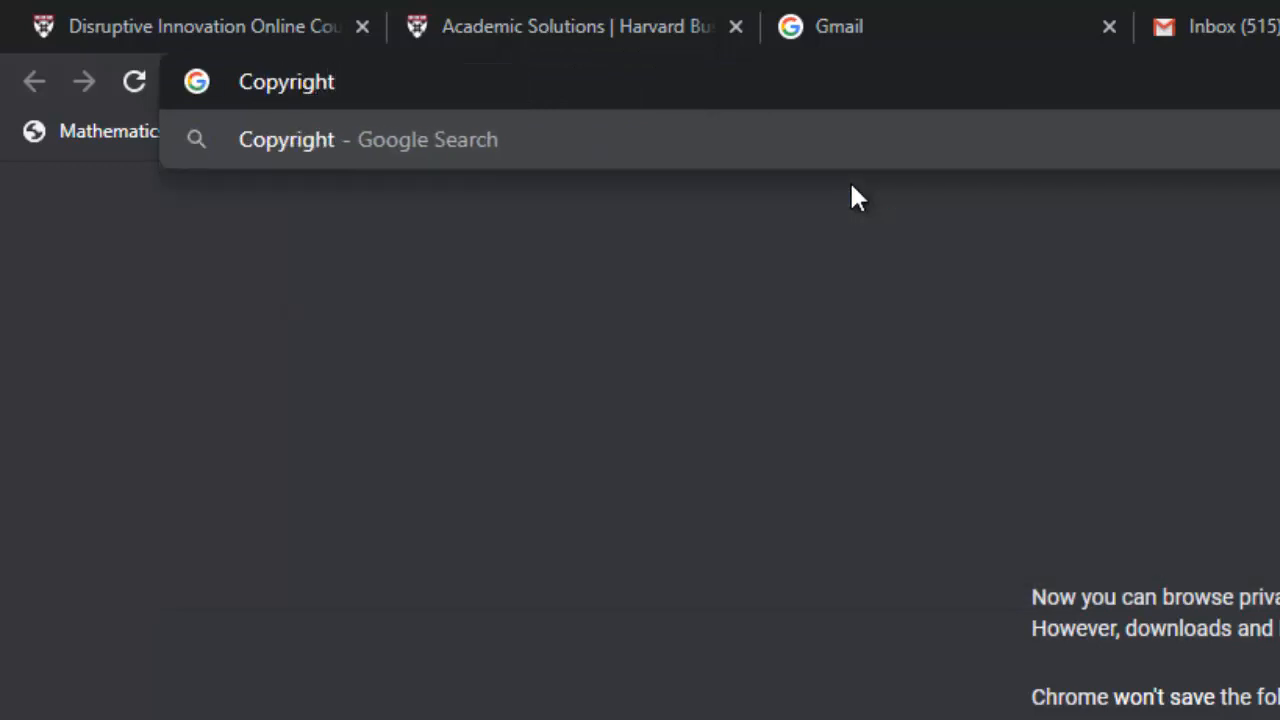
key(Return)
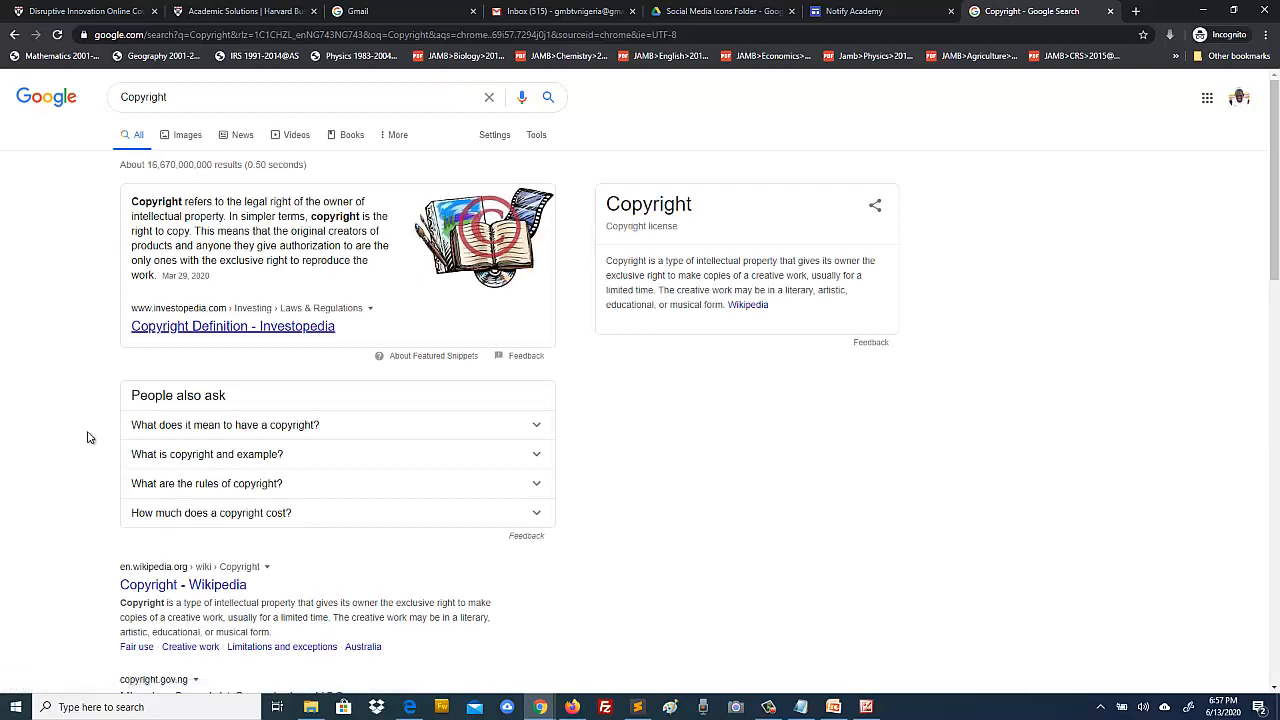
scroll(65, 487, down, 6)
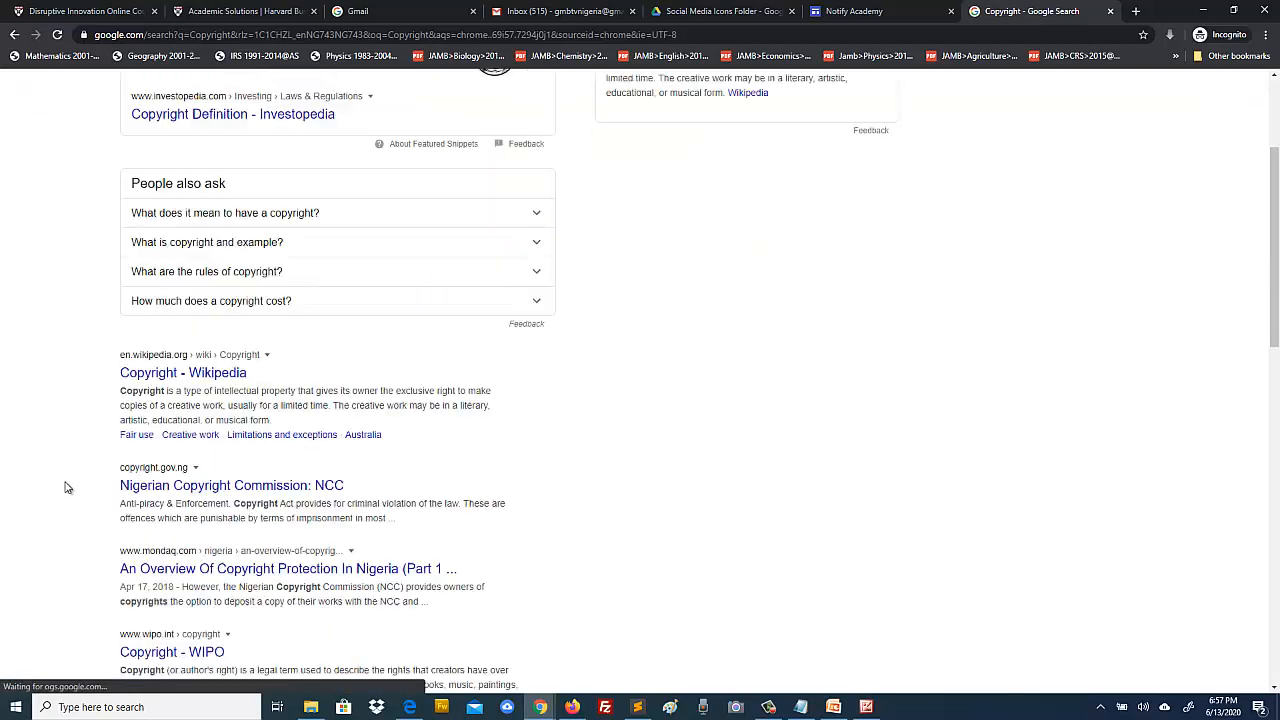
scroll(65, 487, up, 6)
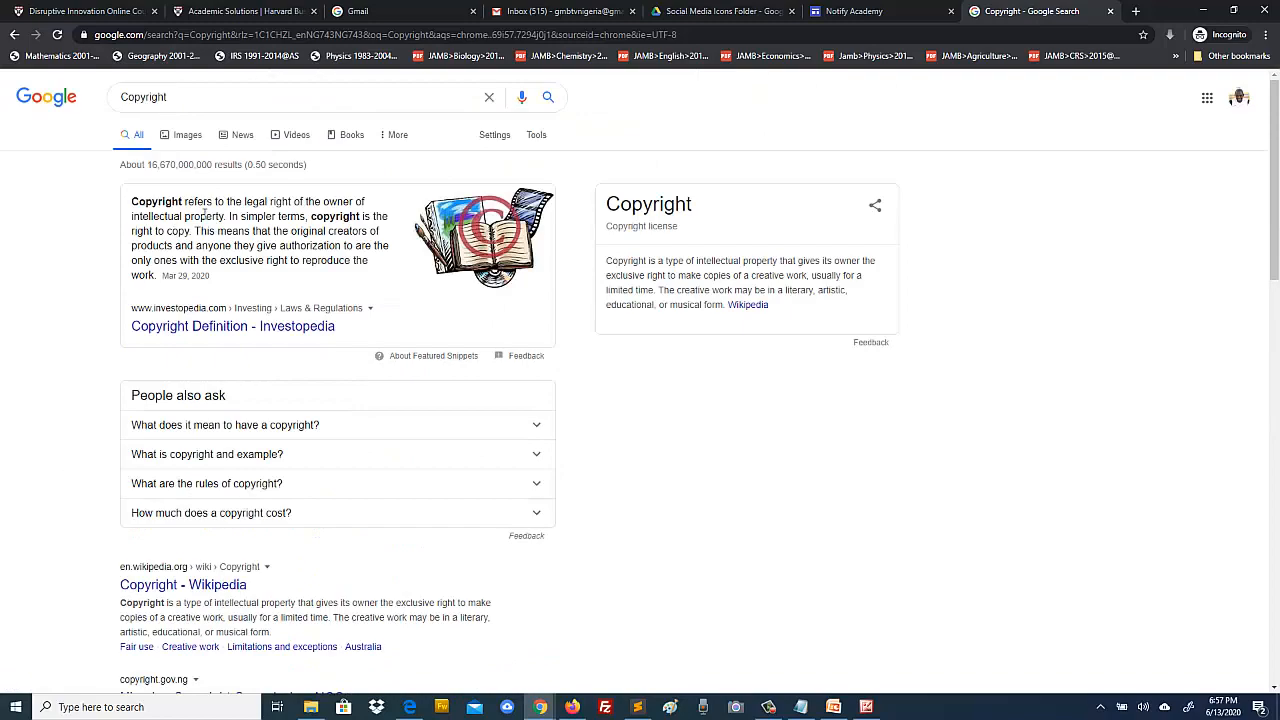
Step: Switch the search to 'copyright symbol' and select the © sign in the knowledge panel
click(197, 94)
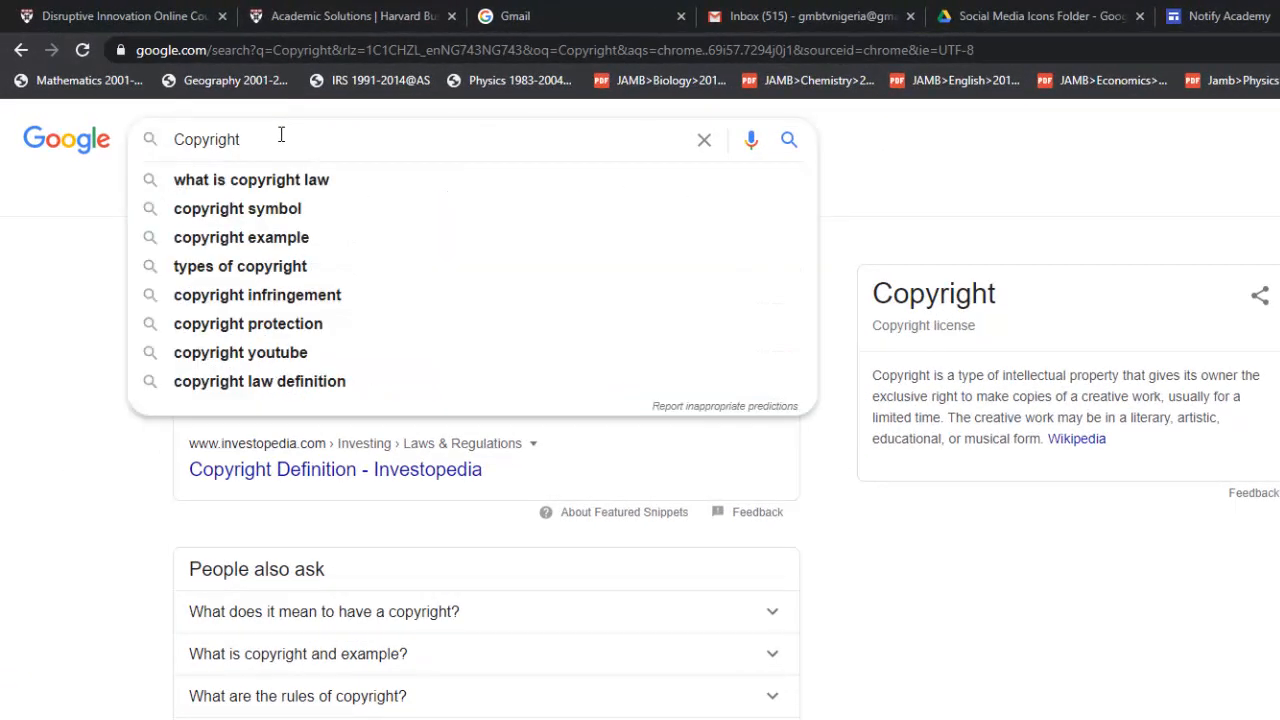
click(263, 208)
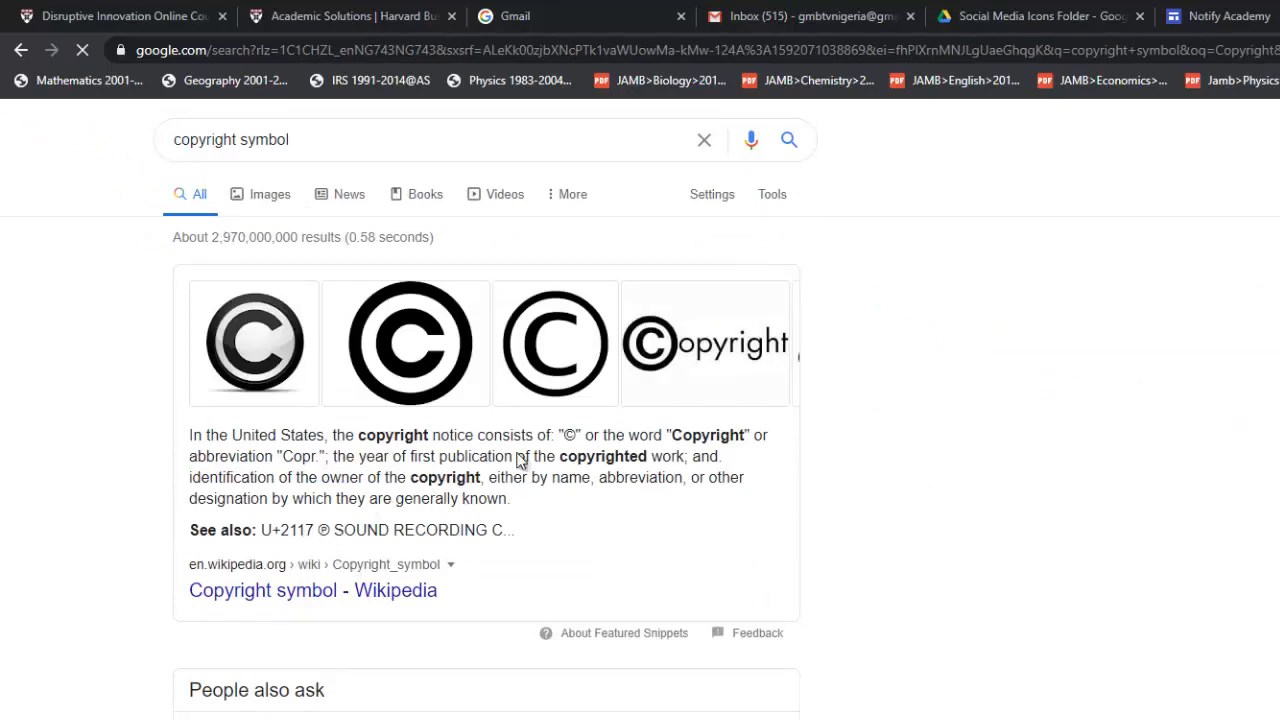
drag(568, 434, 566, 434)
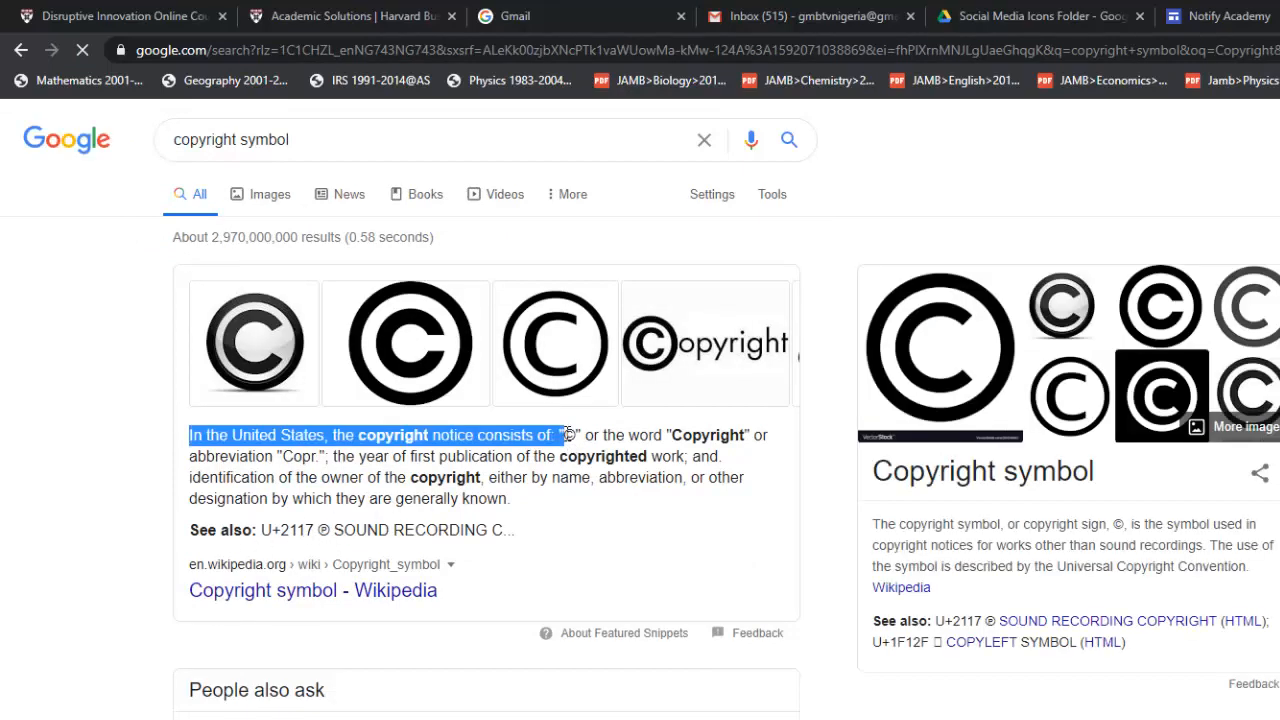
click(568, 434)
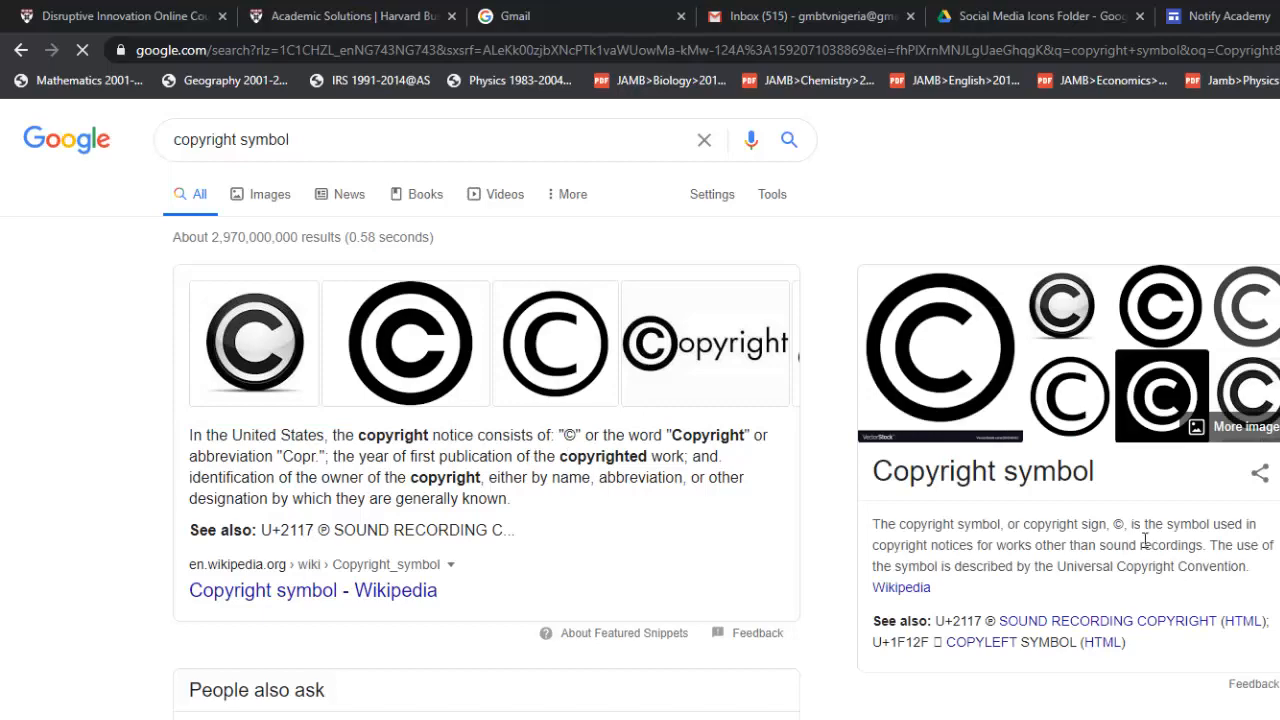
drag(1114, 524, 1124, 527)
key(ctrl+c)
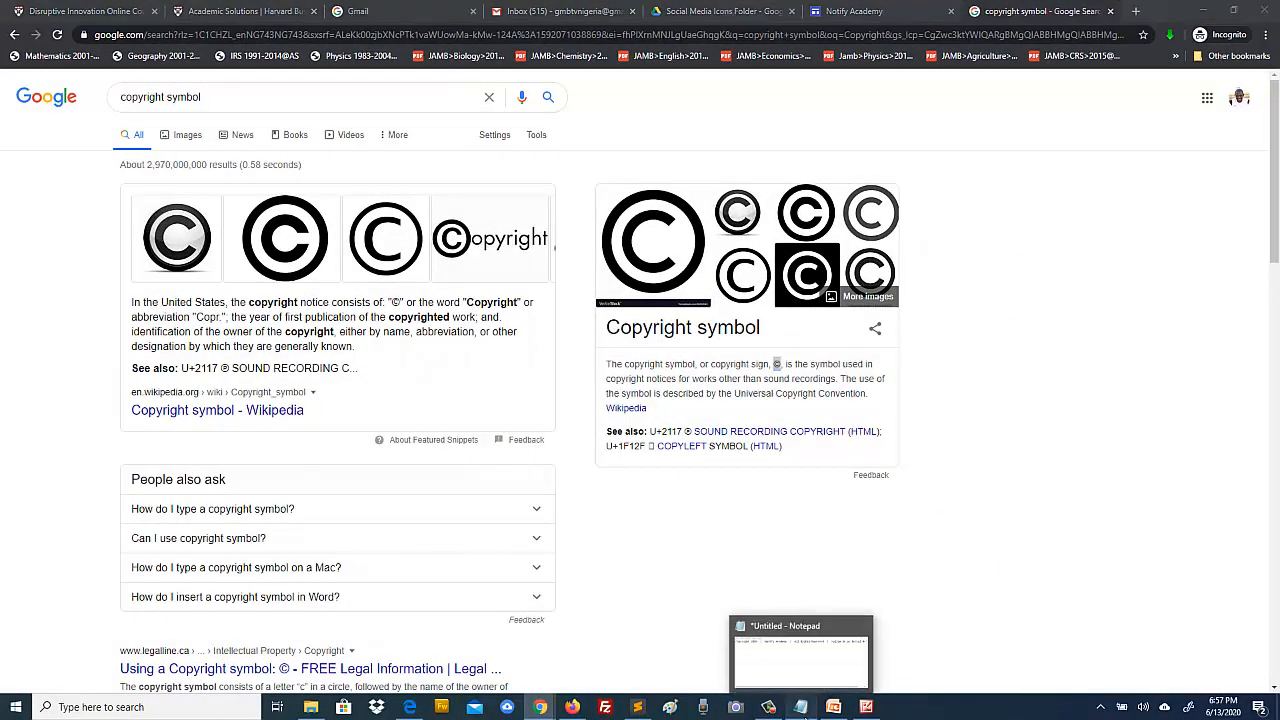
Step: Paste © after 'Copyright' in the Notepad footer line, then select the whole line
click(800, 707)
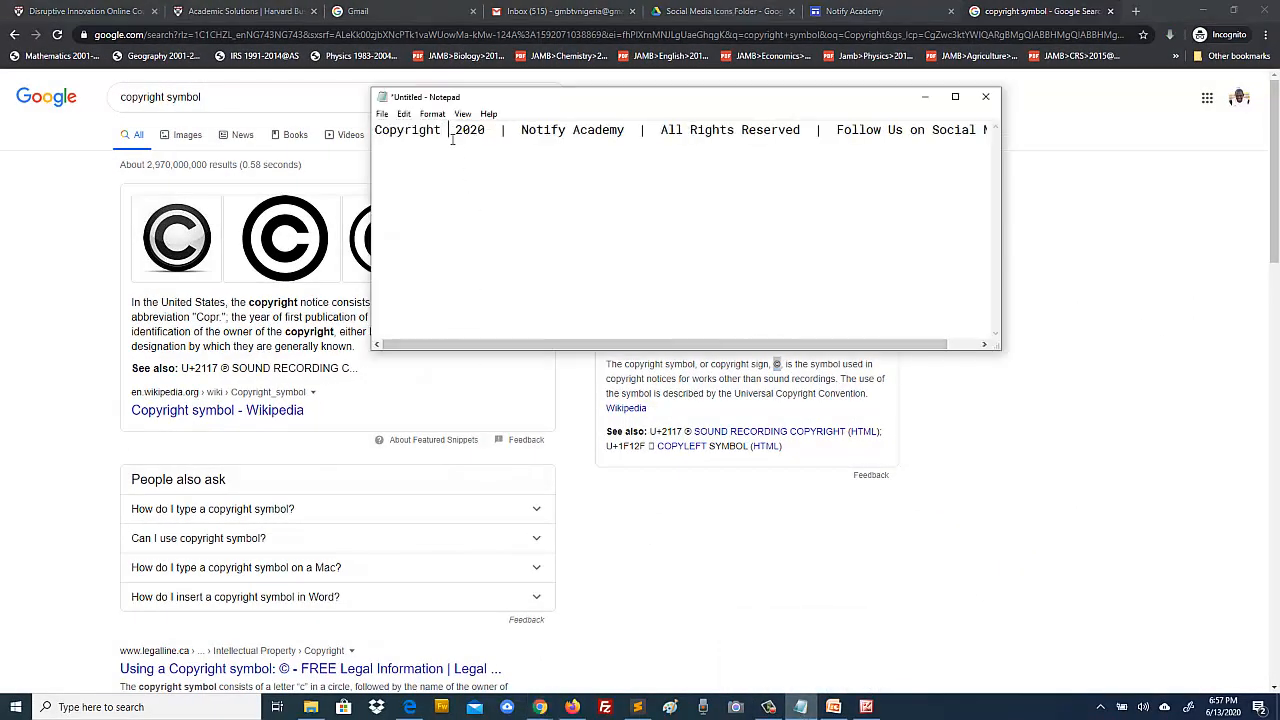
key(ctrl+v)
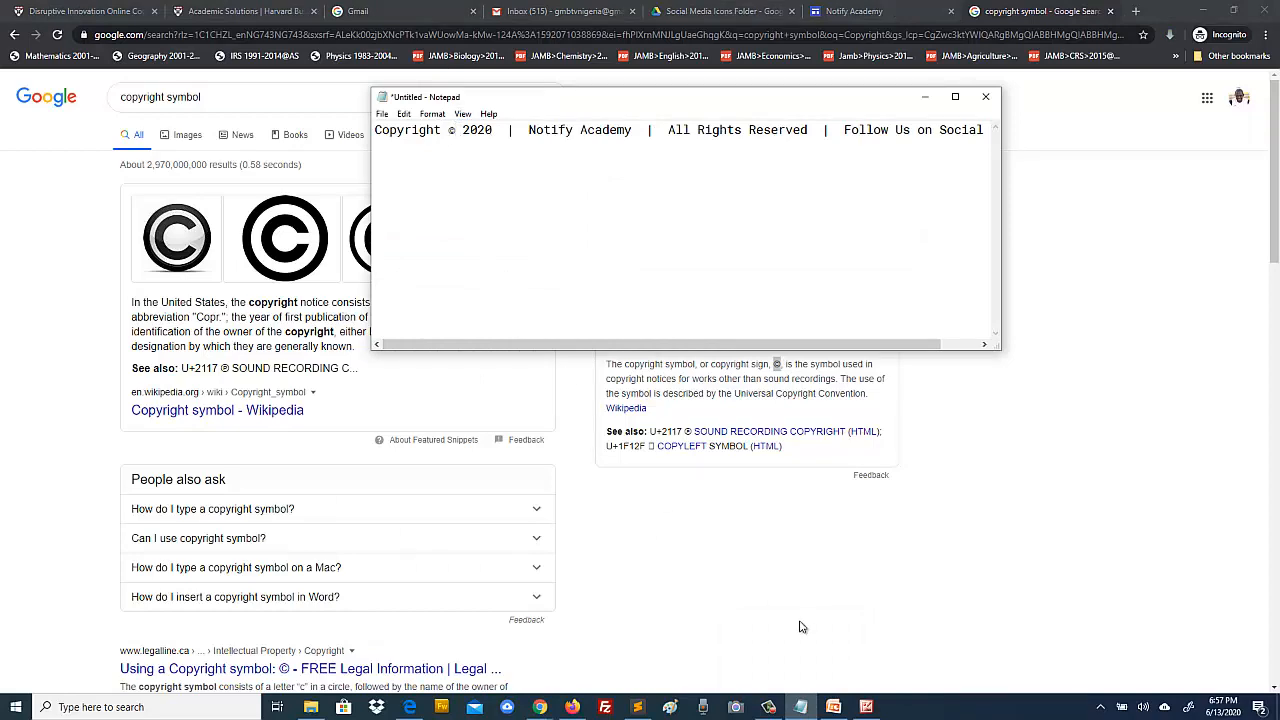
click(866, 707)
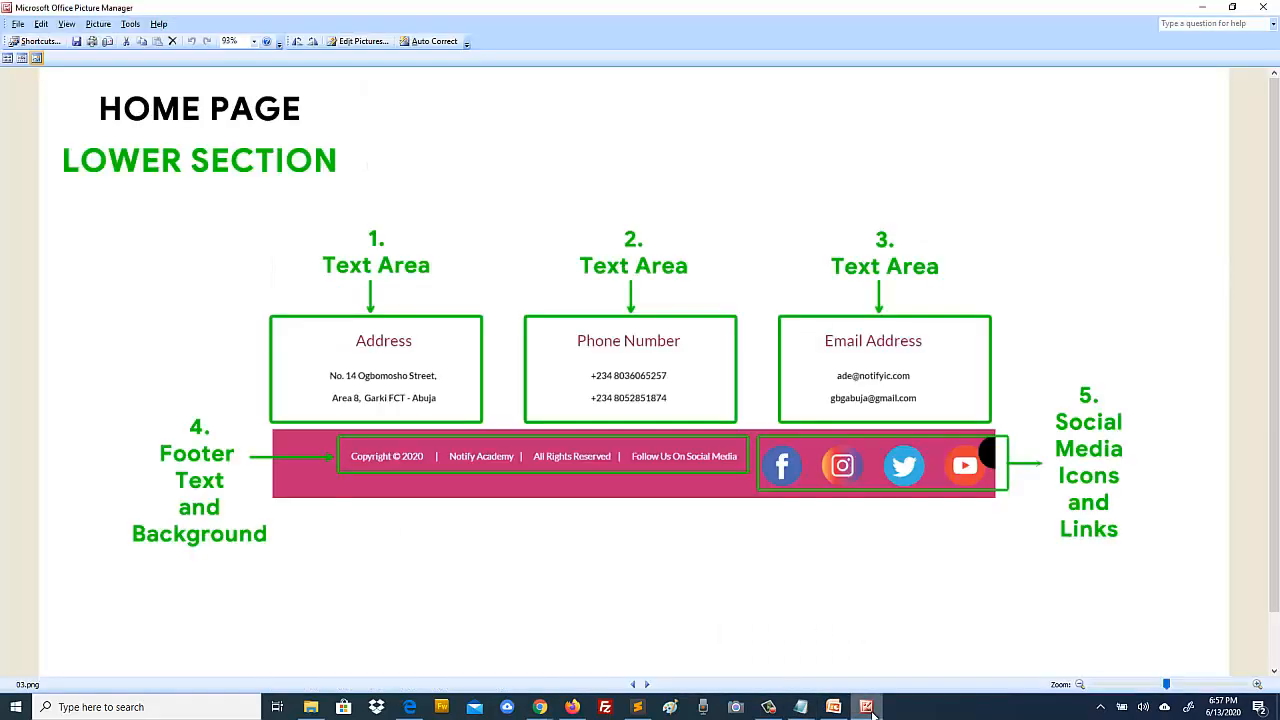
click(866, 707)
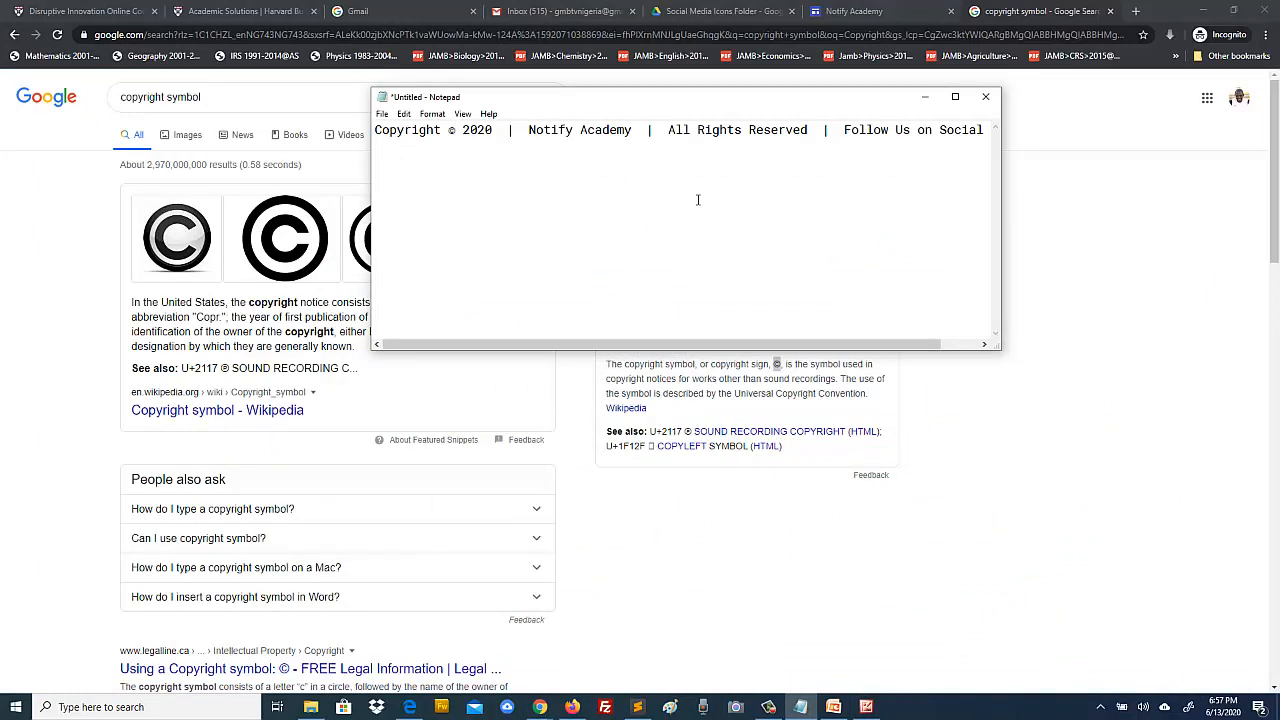
key(ctrl+a)
key(ctrl+c)
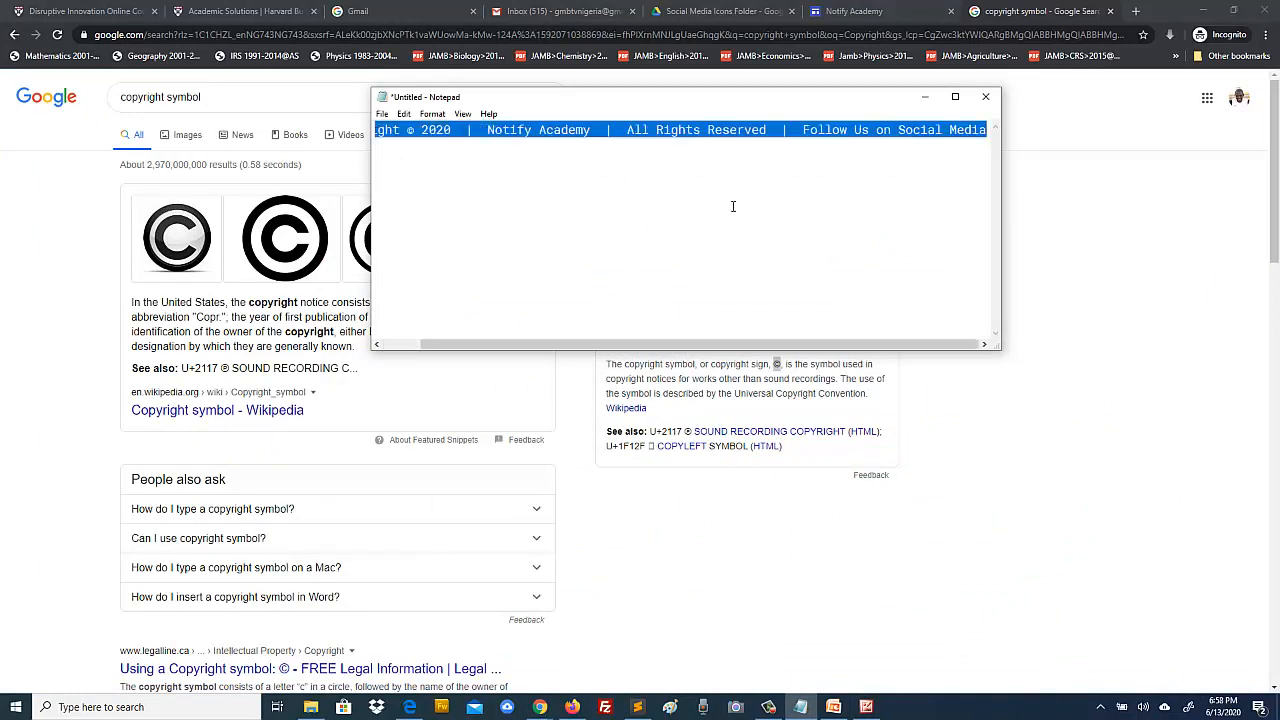
Step: Paste 'Copyright © 2020 | Notify Academy | All Rights Reserved | Follow Us on Social Media' into the footer box as Normal text
click(850, 11)
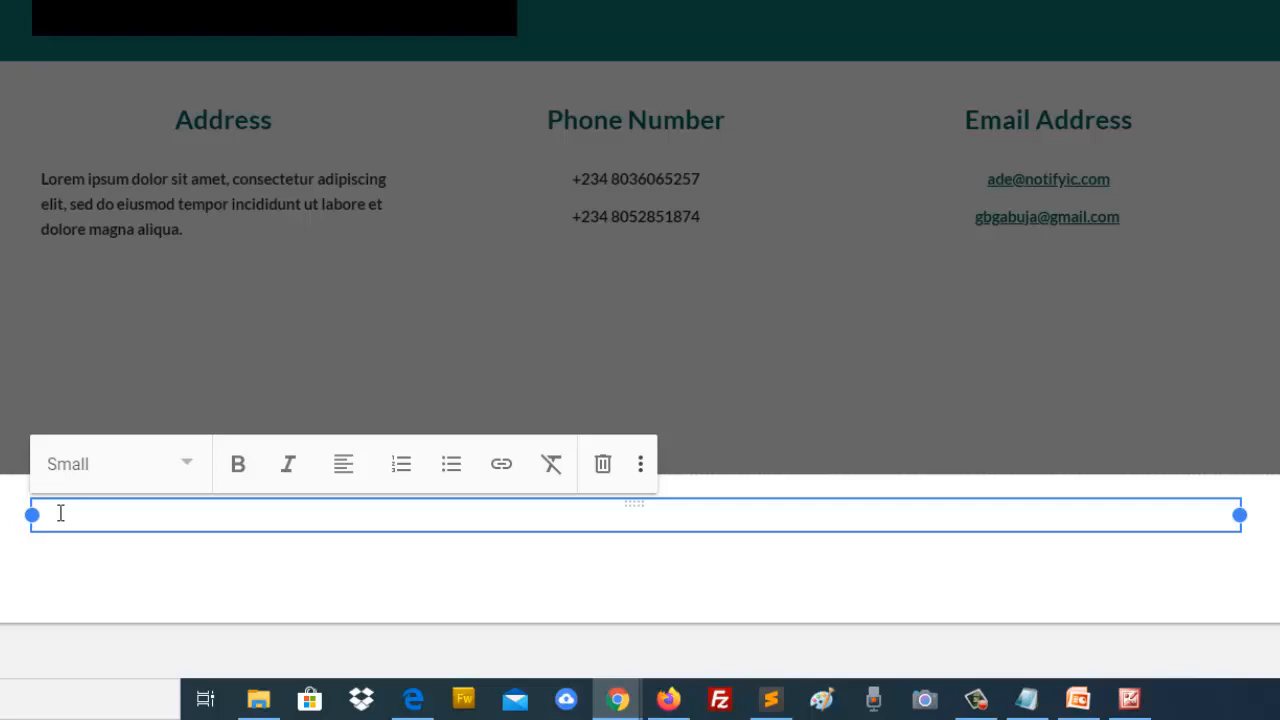
key(ctrl+v)
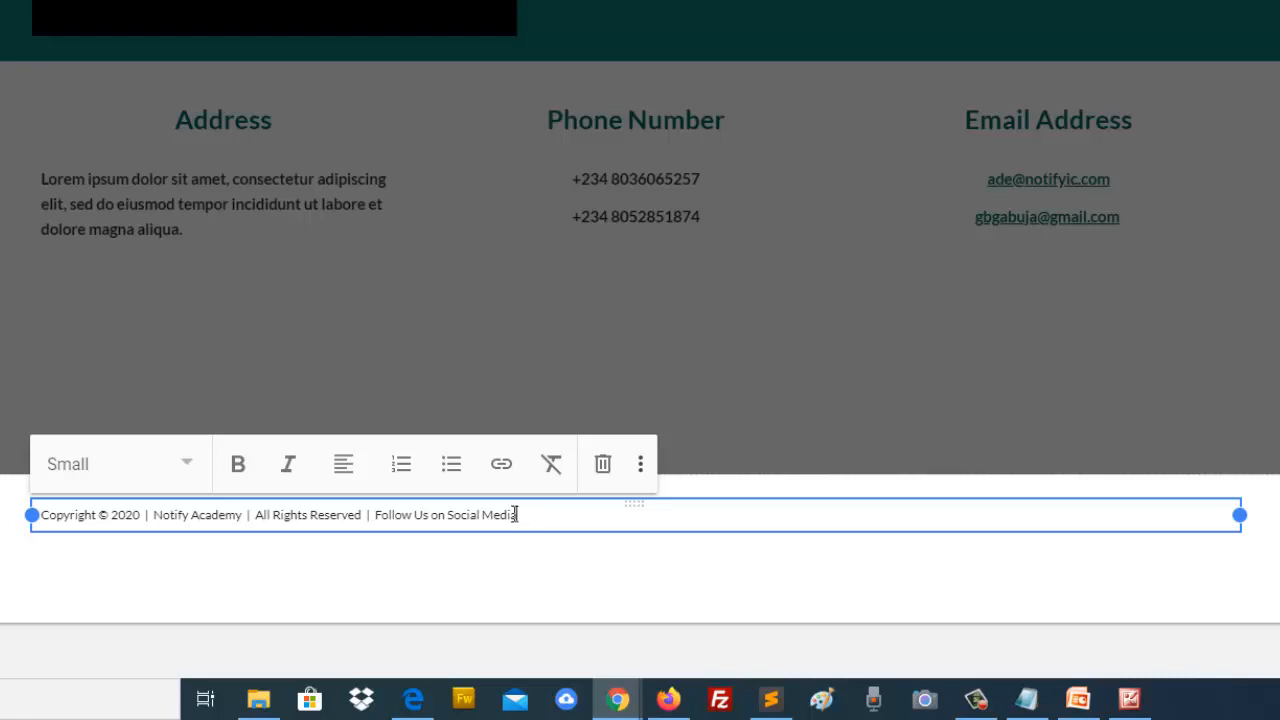
drag(517, 514, 36, 514)
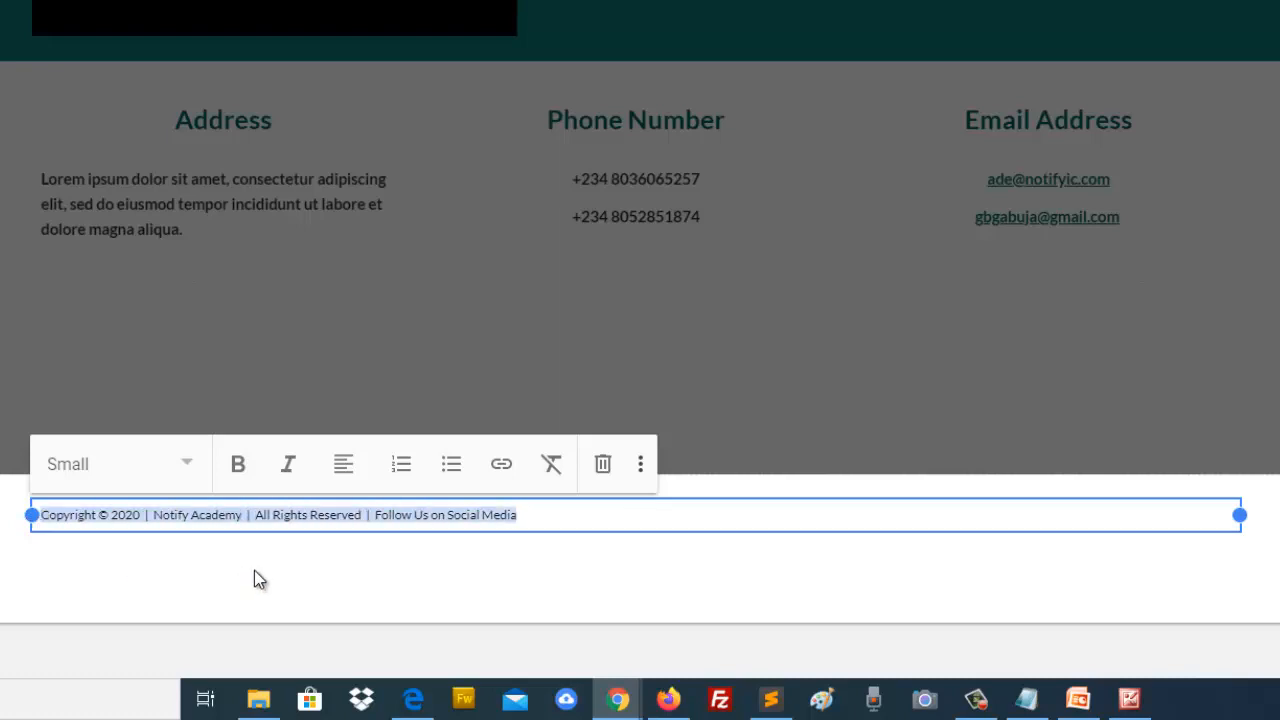
click(186, 464)
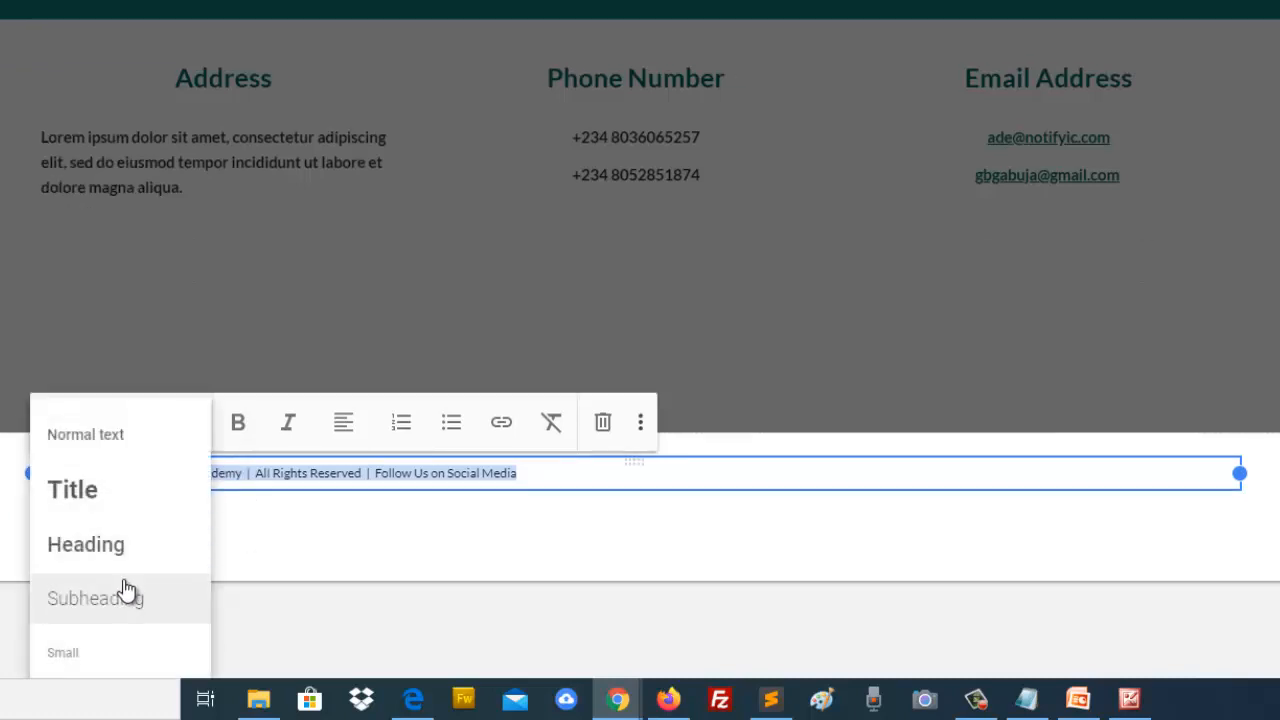
click(115, 550)
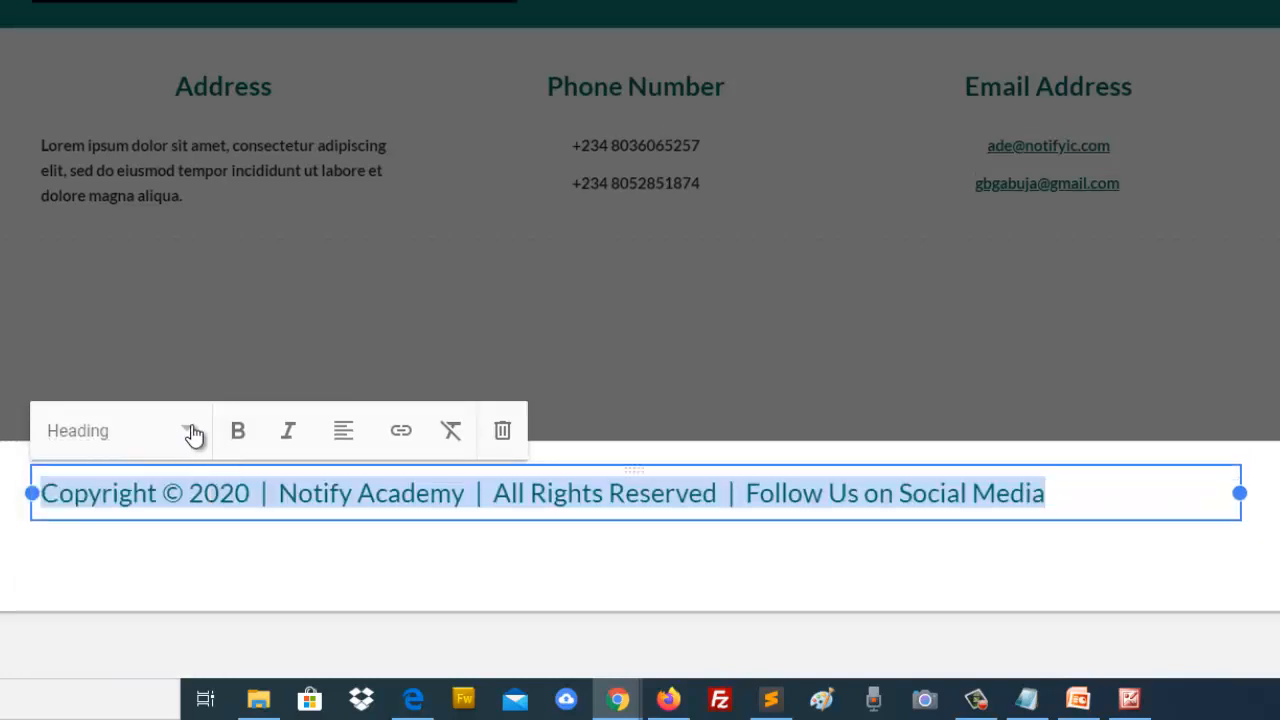
click(190, 432)
click(77, 444)
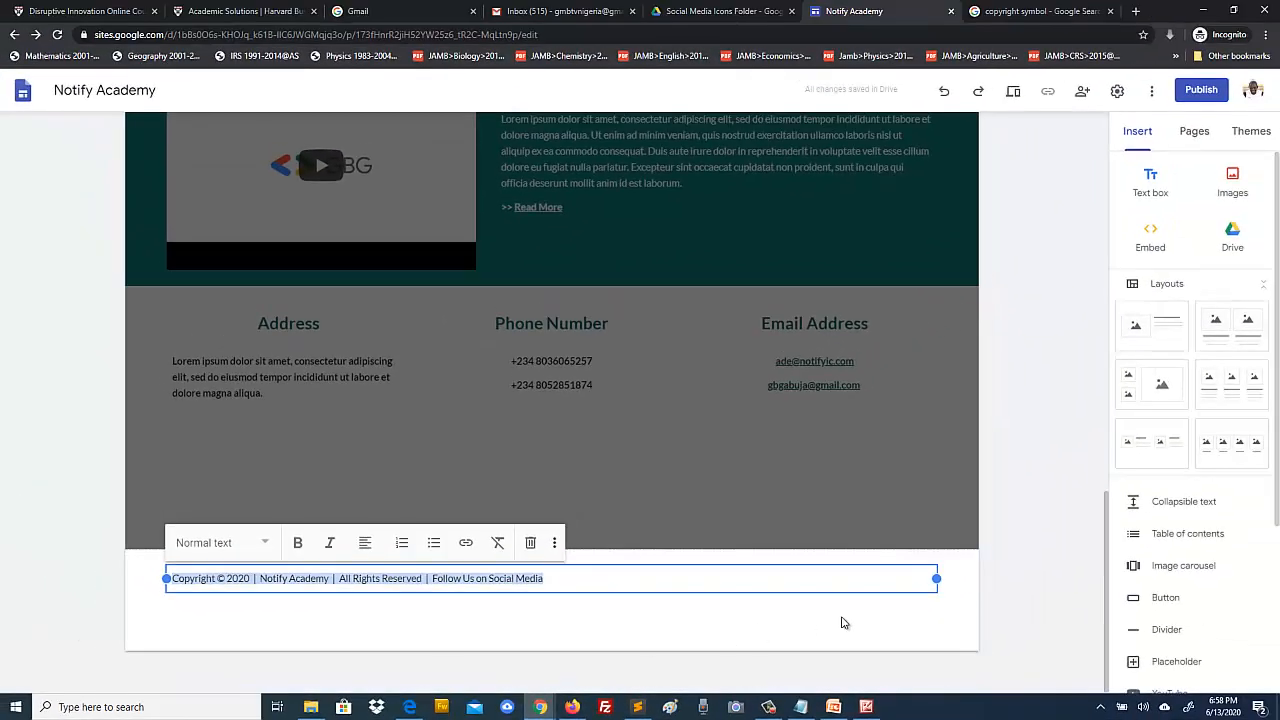
Step: Widen the footer text box and make the copyright line centred and bold
drag(935, 578, 572, 591)
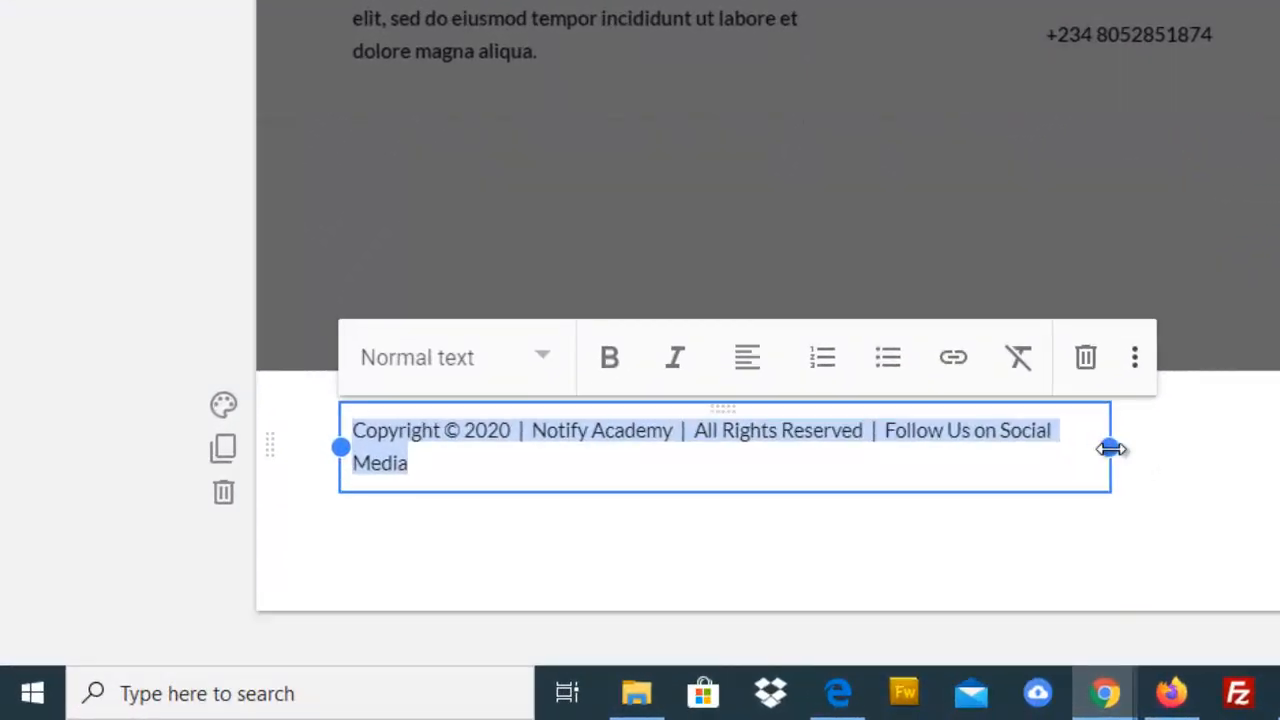
drag(1117, 446, 1250, 445)
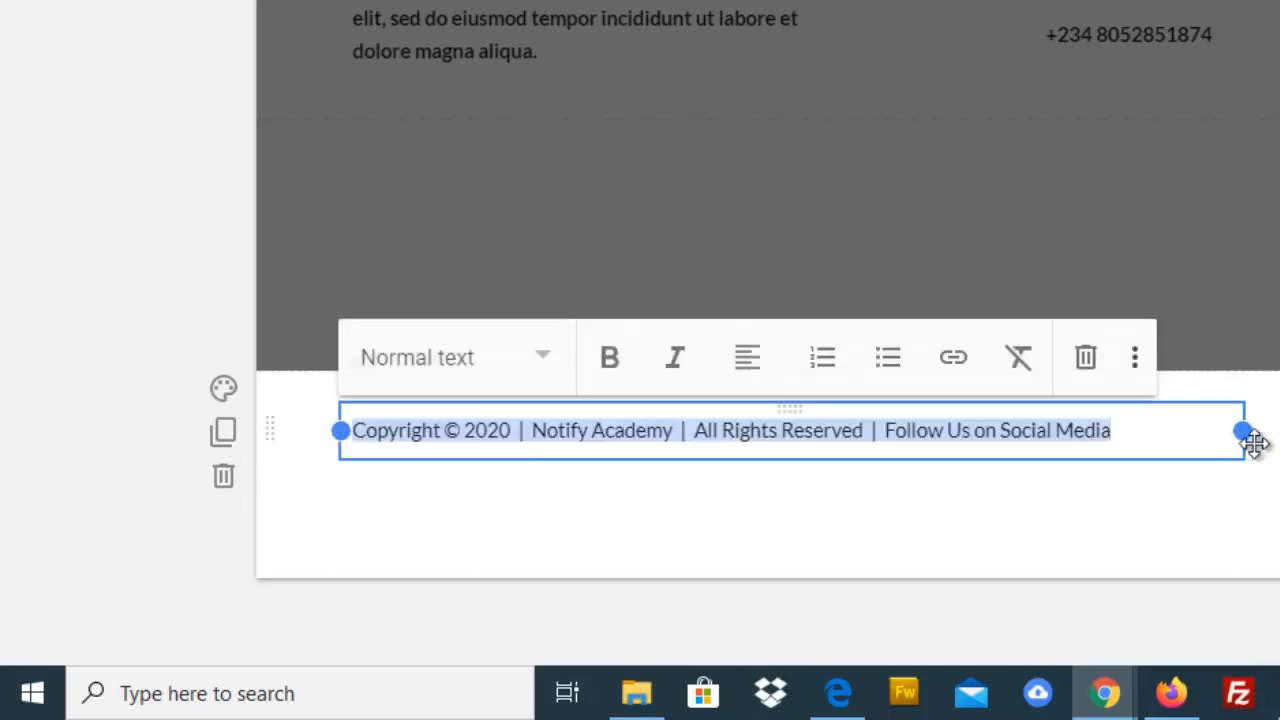
click(757, 368)
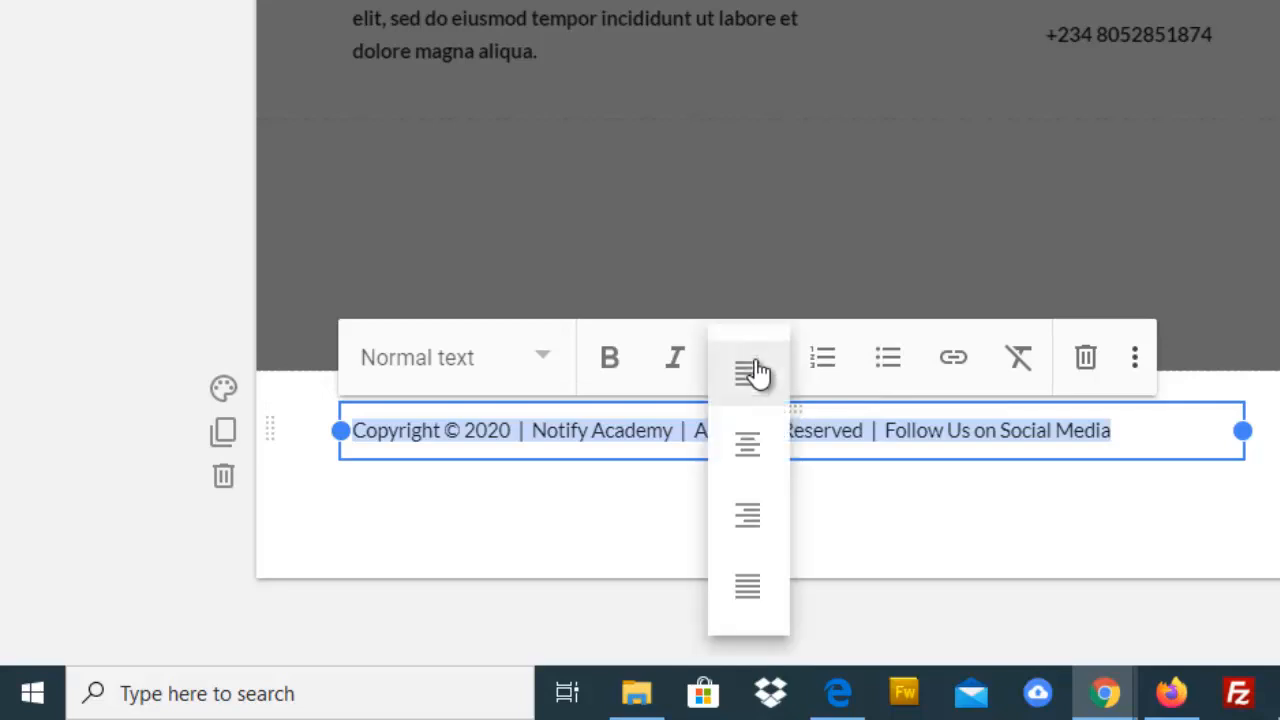
click(750, 446)
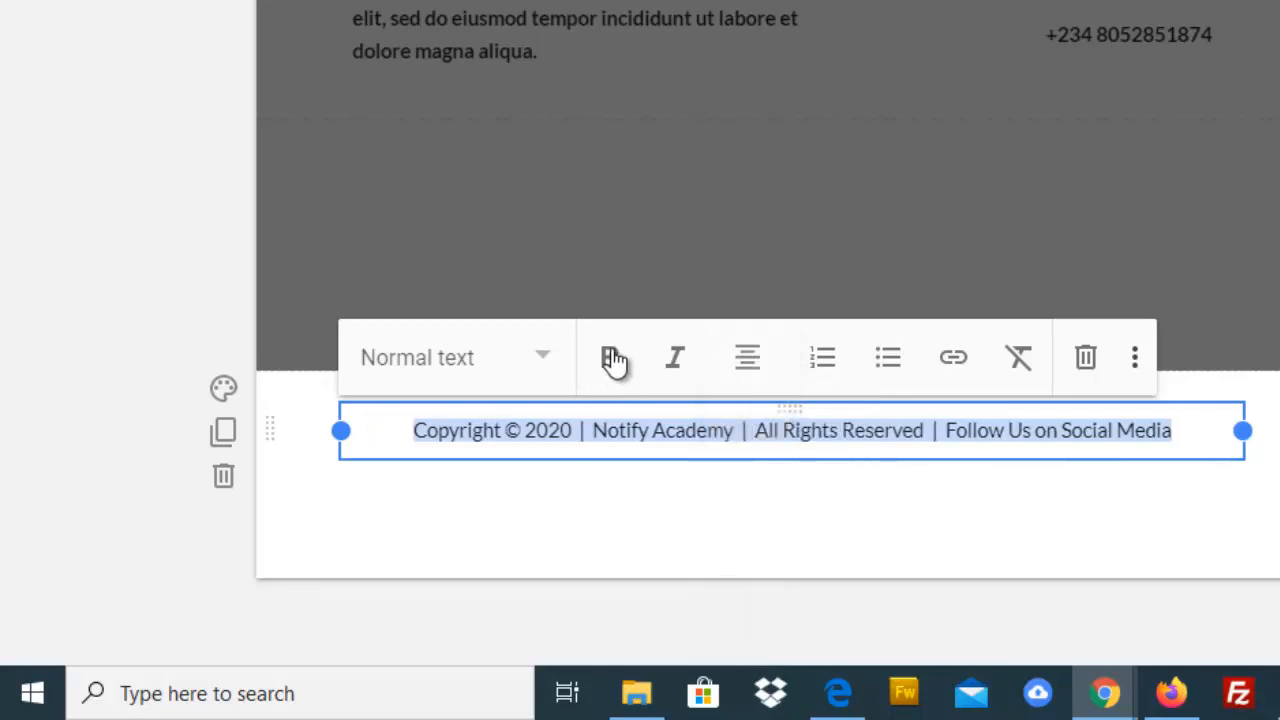
click(612, 360)
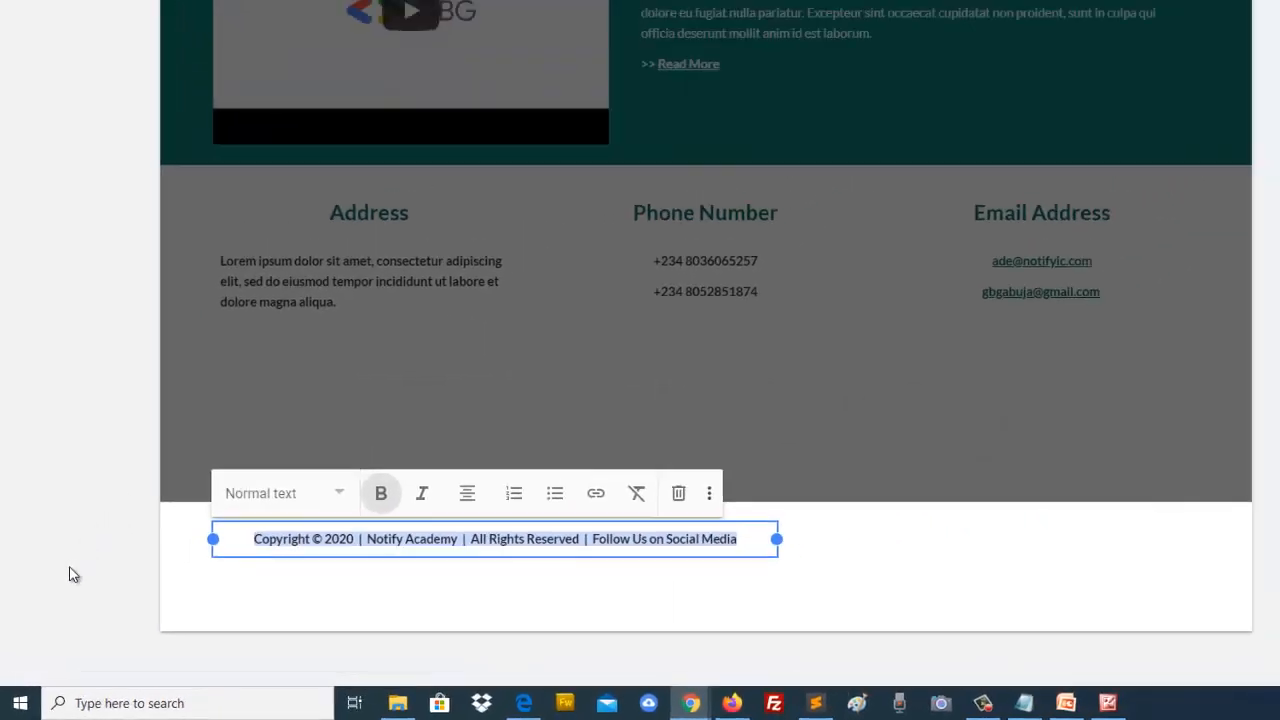
click(114, 487)
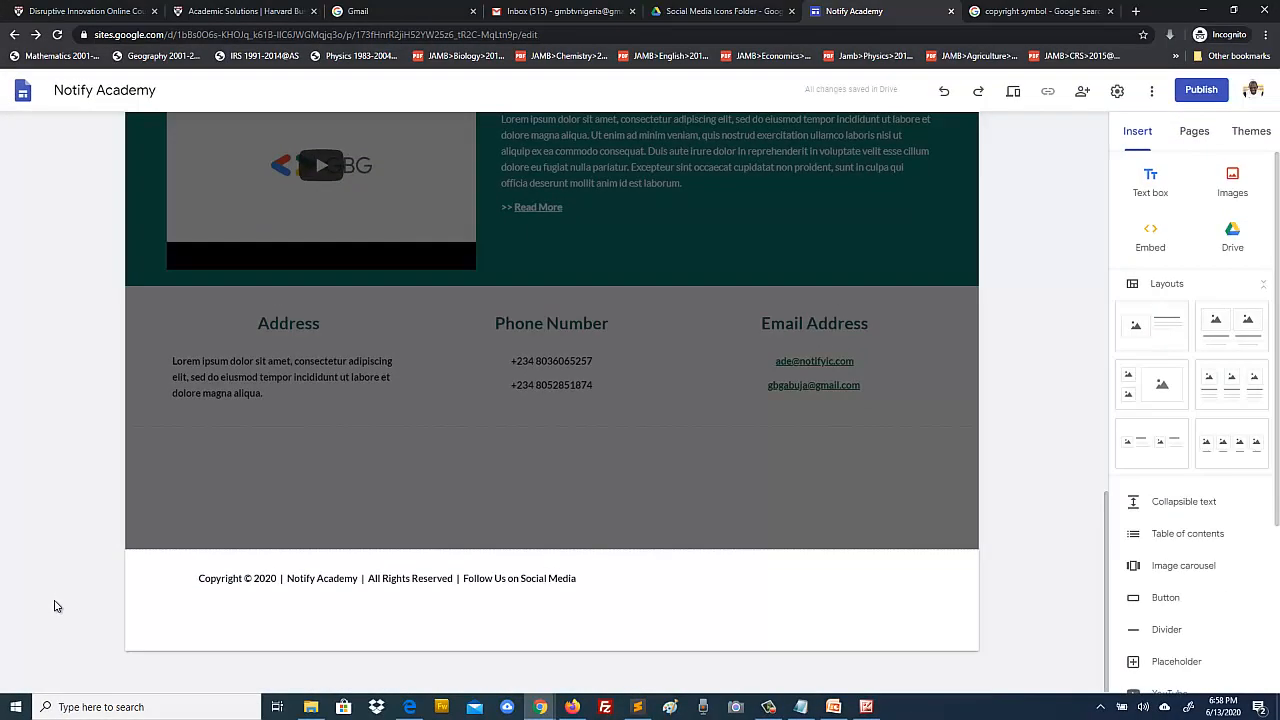
click(866, 707)
Step: Give the footer section the teal Emphasis 2 background
click(866, 707)
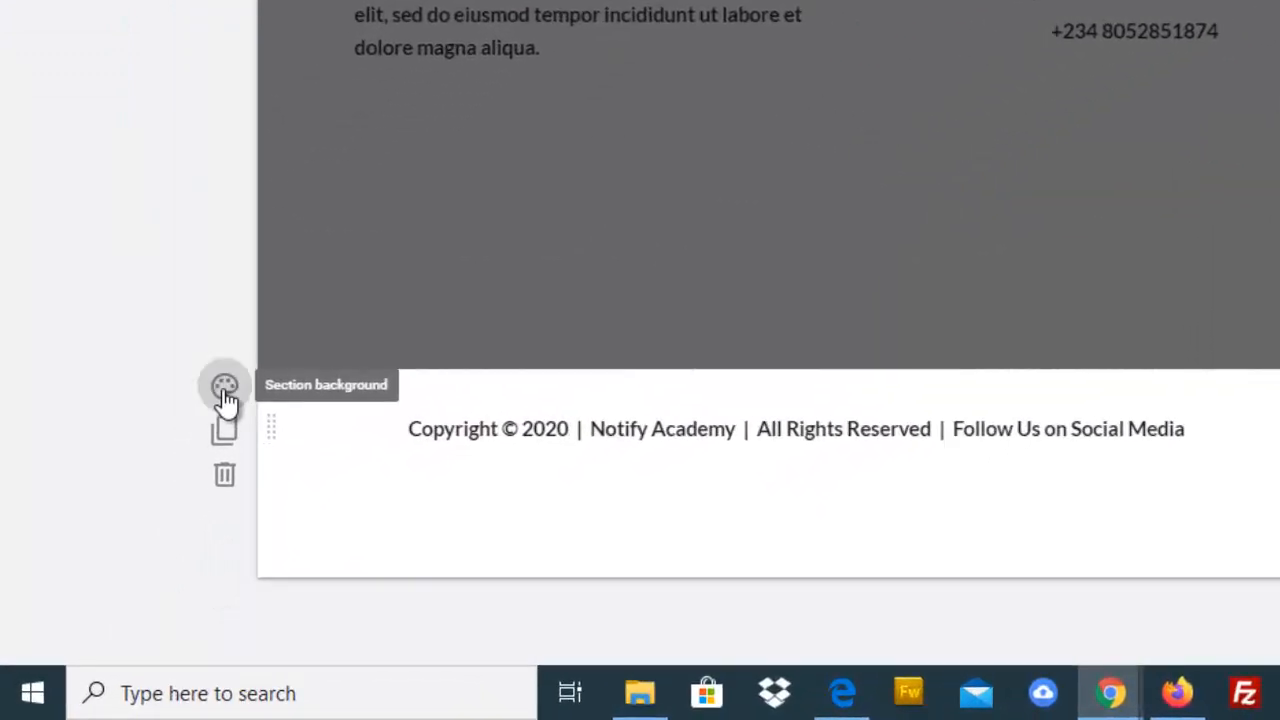
click(225, 390)
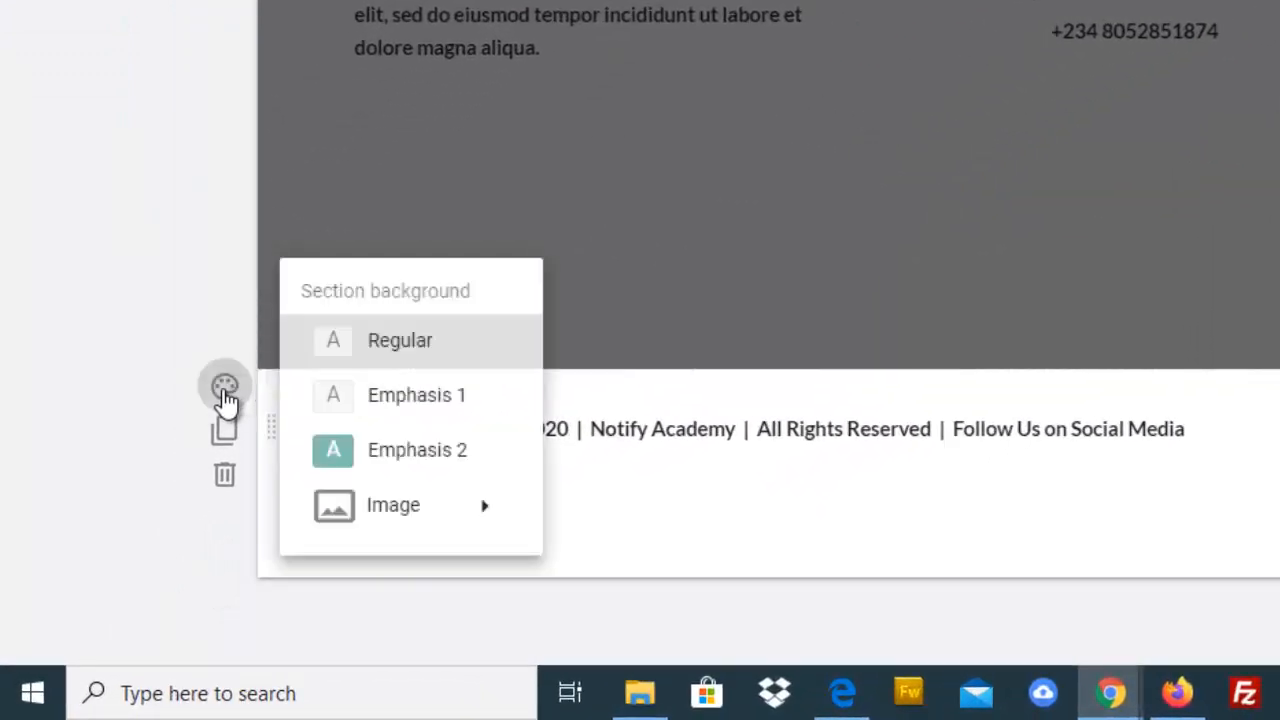
click(415, 452)
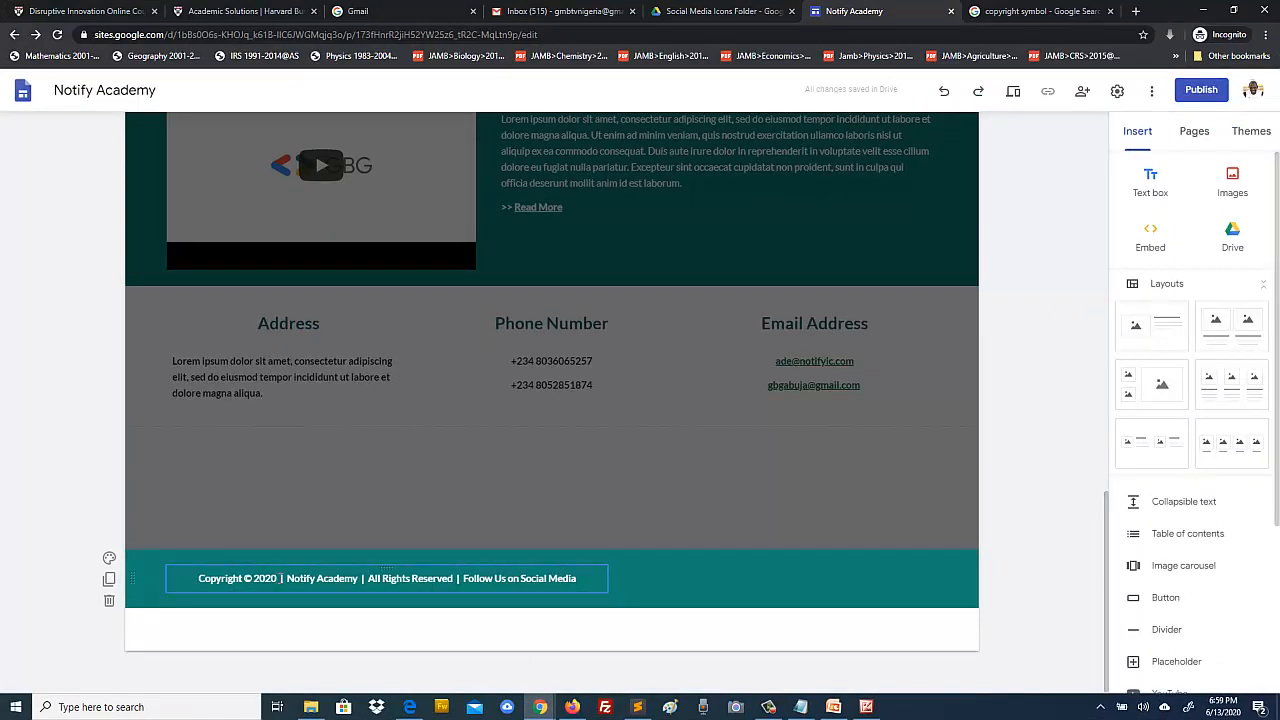
click(588, 578)
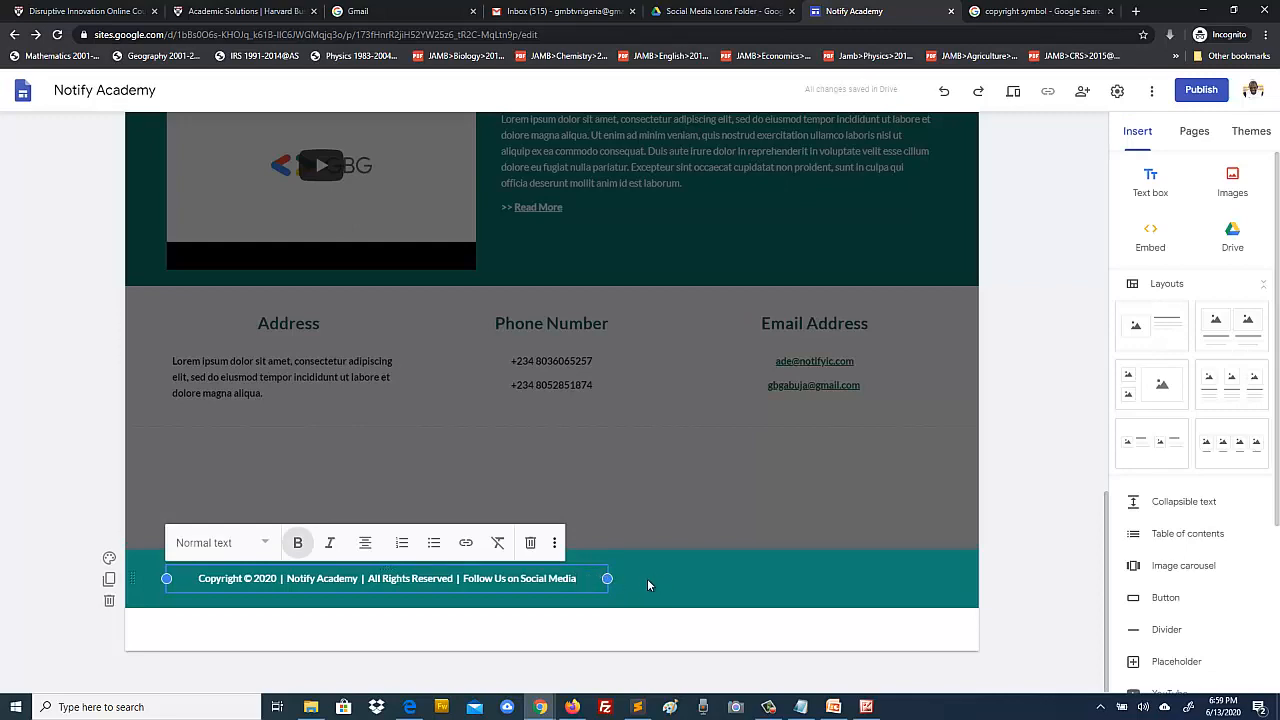
click(866, 709)
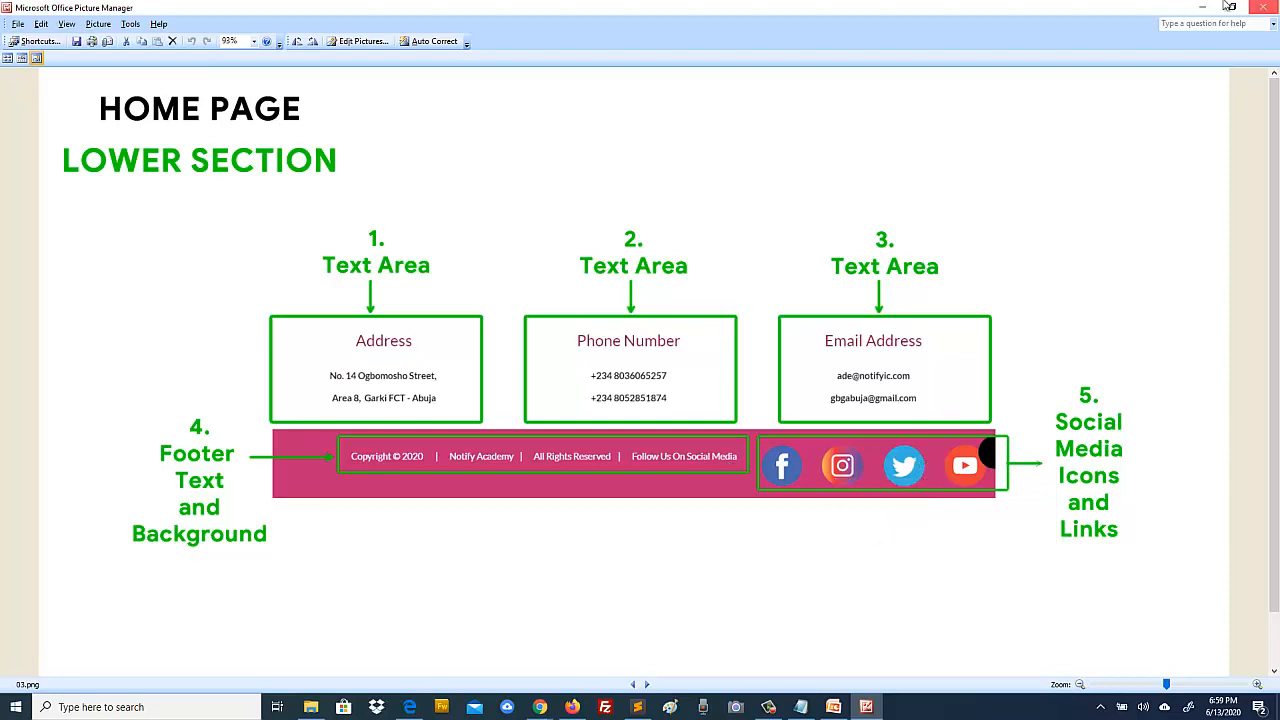
Step: Minimize the Picture Manager diagram and deselect the footer text box in the editor
click(1202, 7)
click(1030, 531)
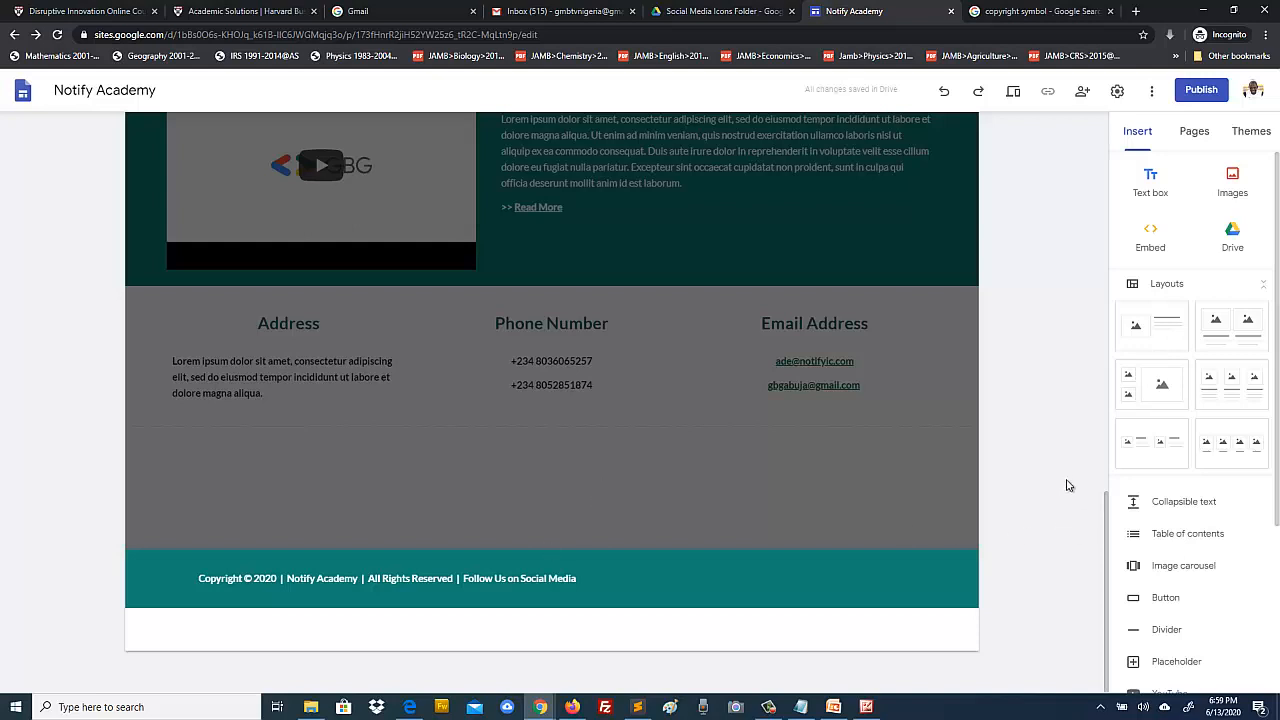
Step: Insert a placeholder below the teal footer and shrink it to a small icon-sized square
scroll(1180, 590, down, 3)
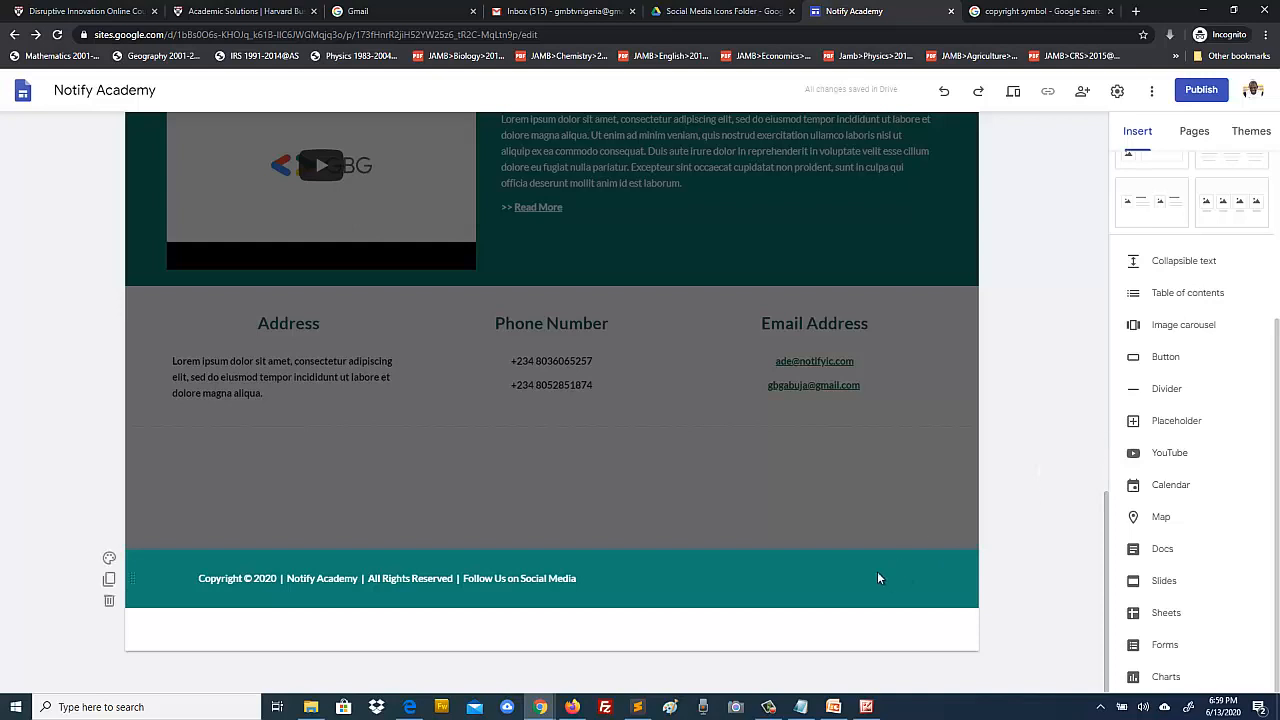
click(1175, 421)
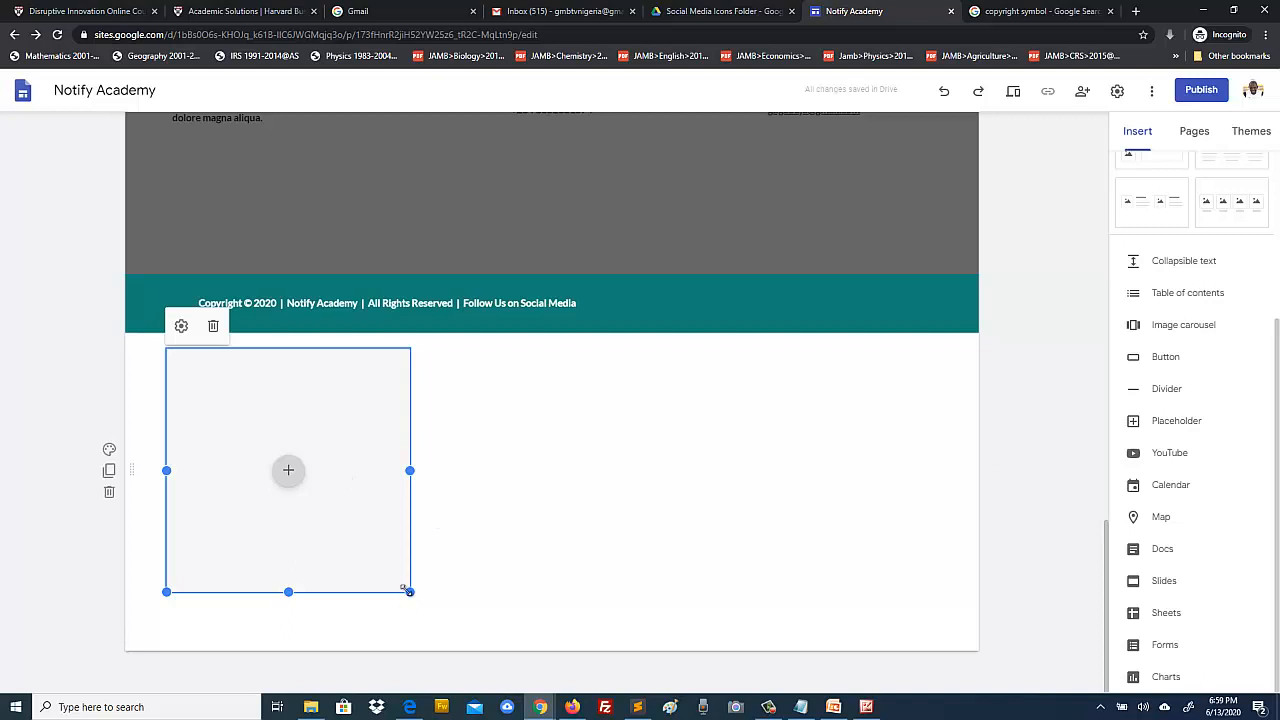
drag(408, 591, 345, 594)
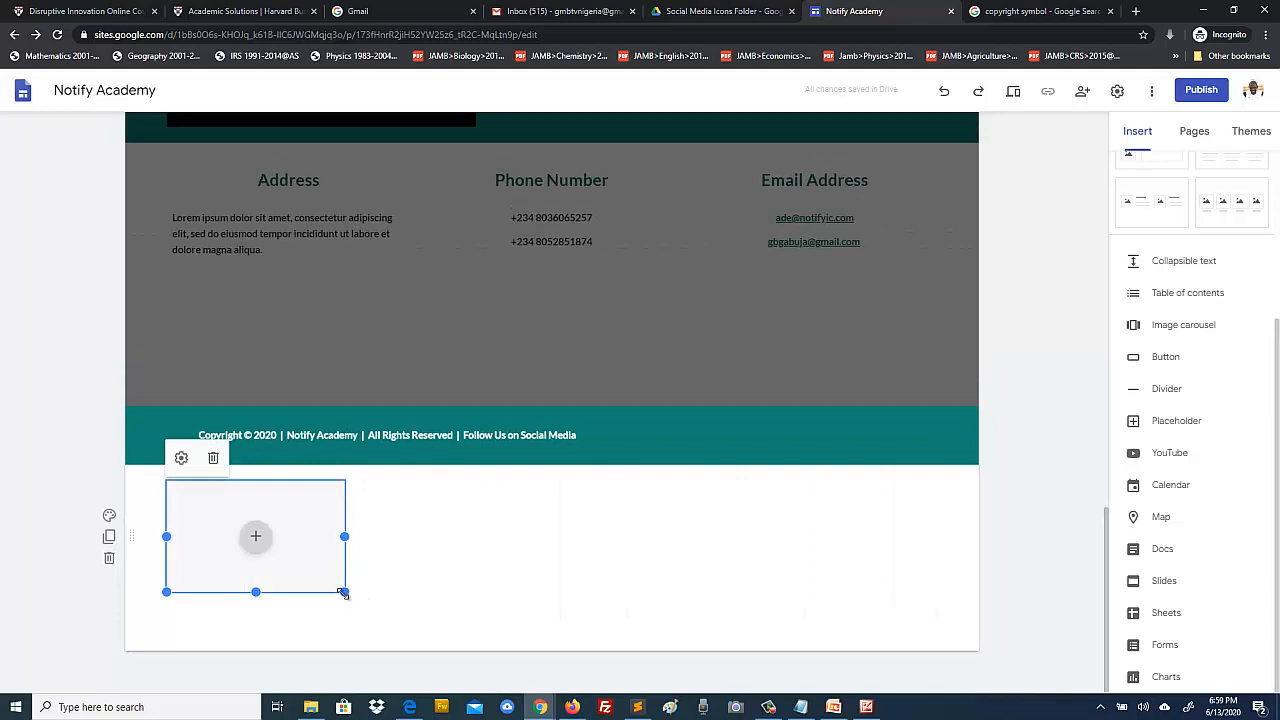
drag(342, 591, 224, 546)
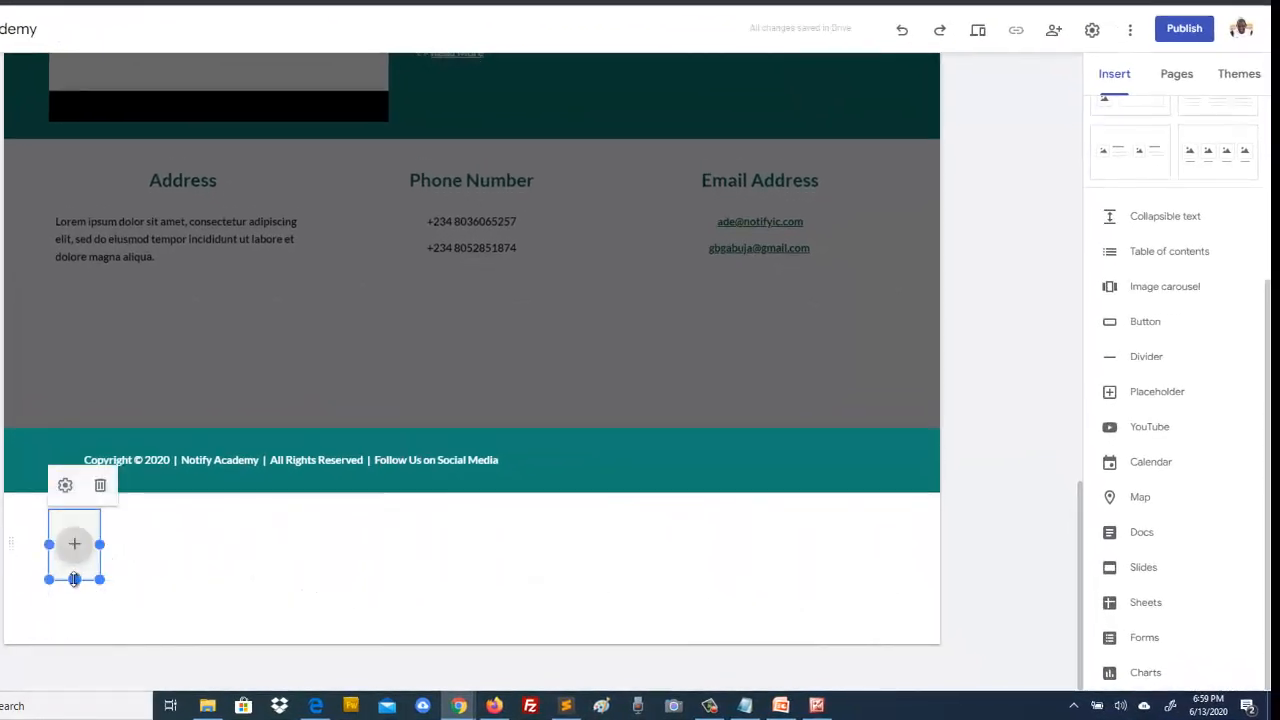
drag(74, 579, 76, 573)
click(198, 581)
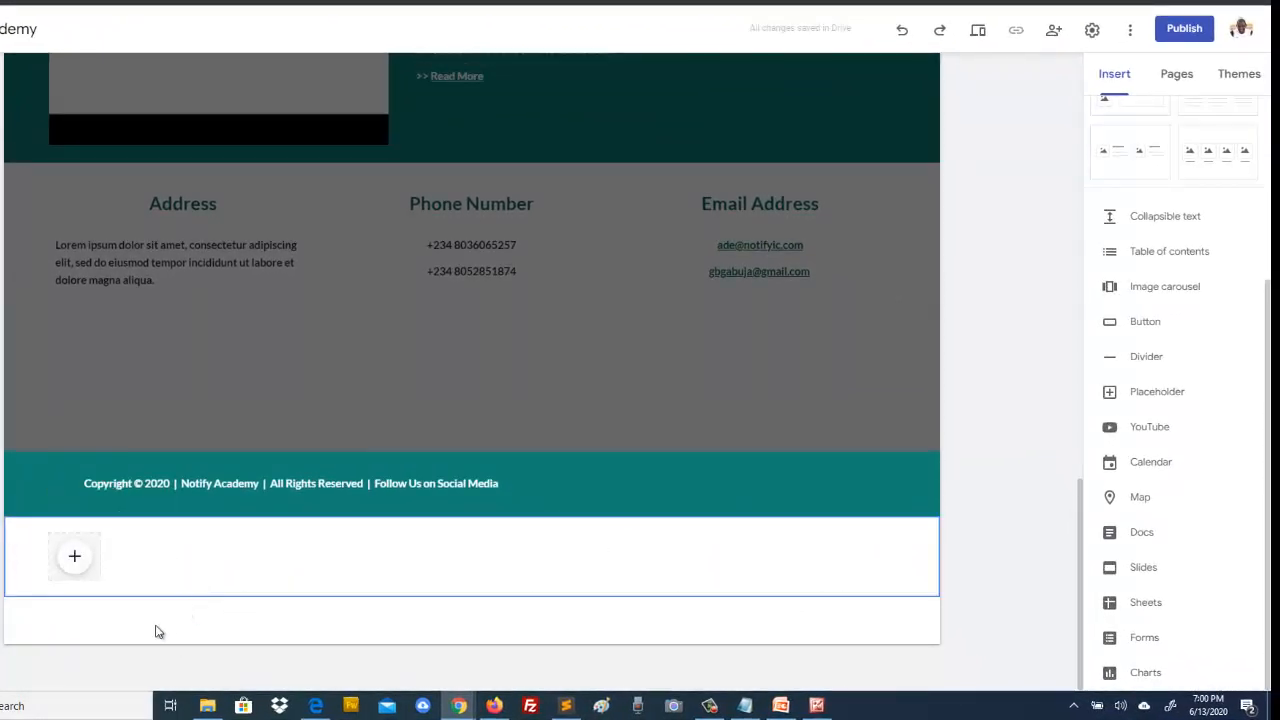
Step: Move the small placeholder into the teal footer and place a pasted copy beside it
click(70, 556)
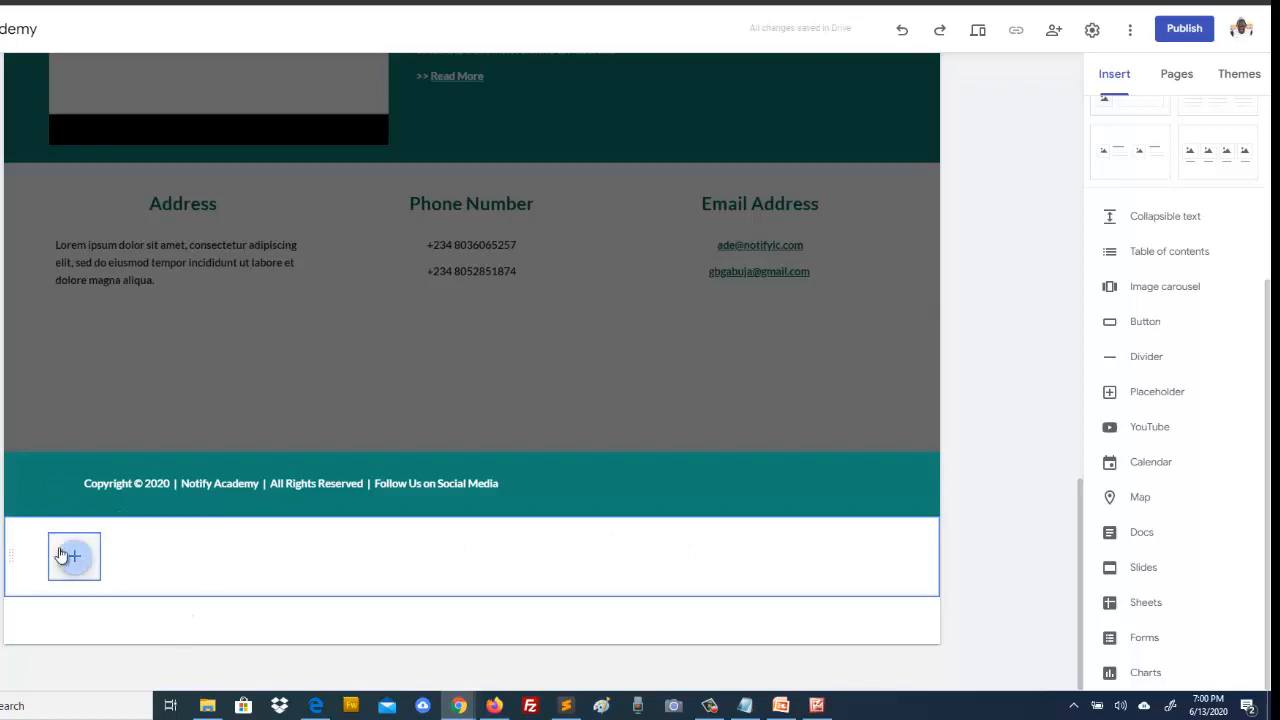
drag(568, 500, 571, 494)
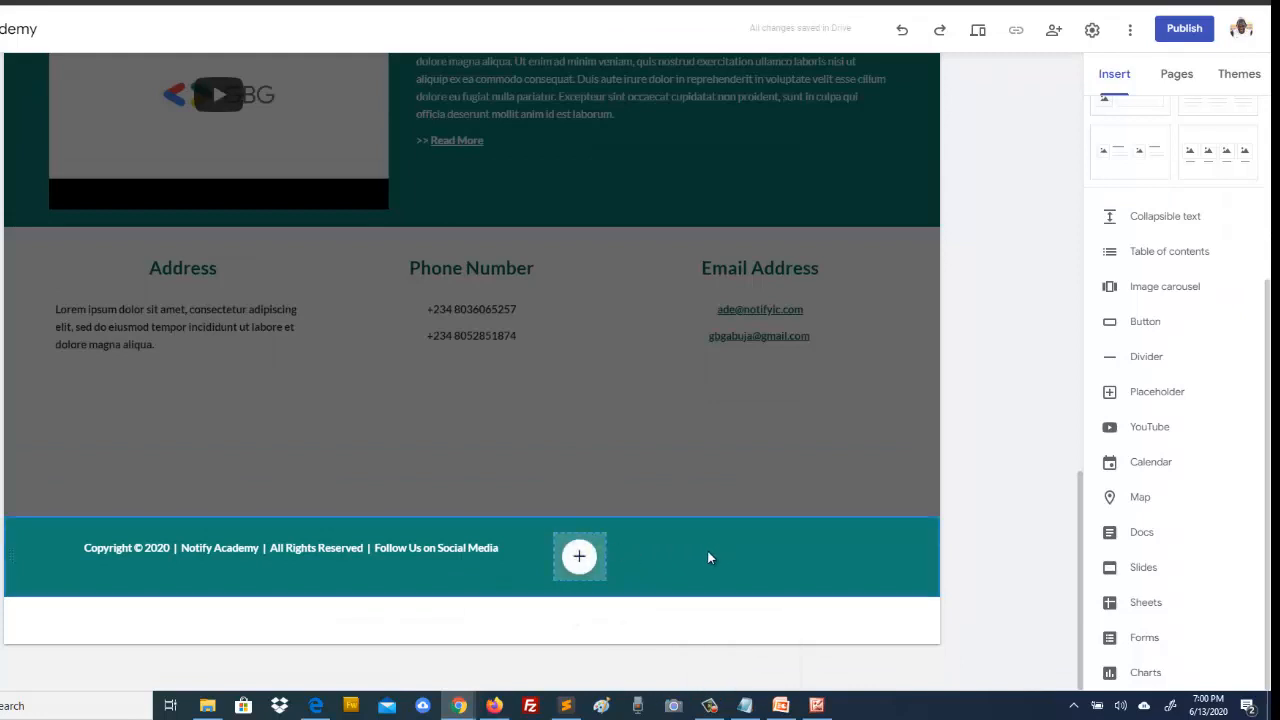
click(598, 541)
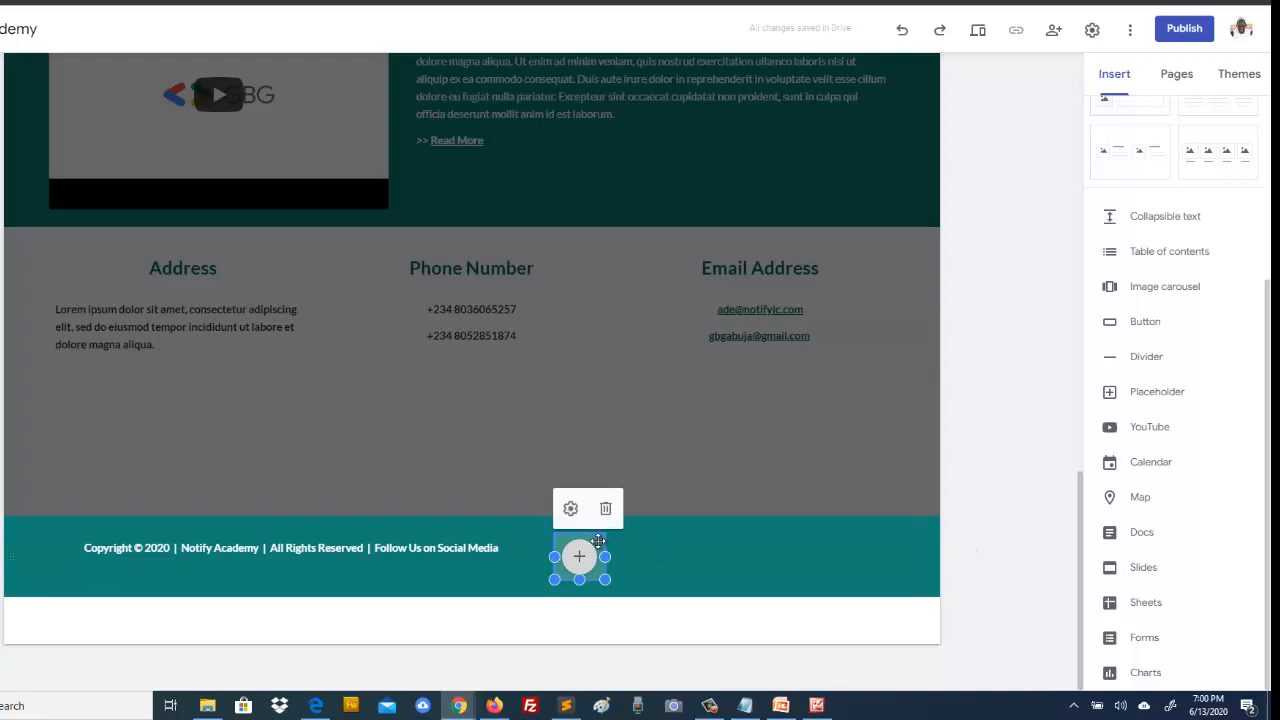
click(650, 552)
key(ctrl+v)
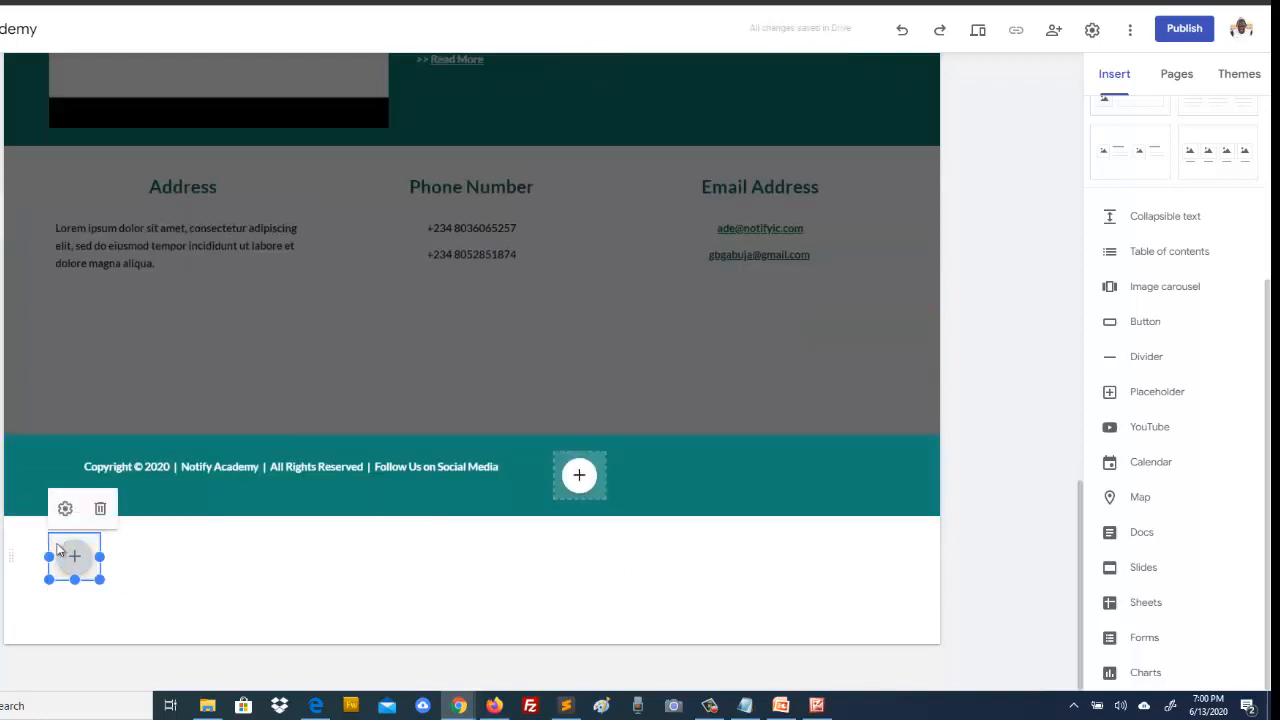
drag(62, 553, 648, 473)
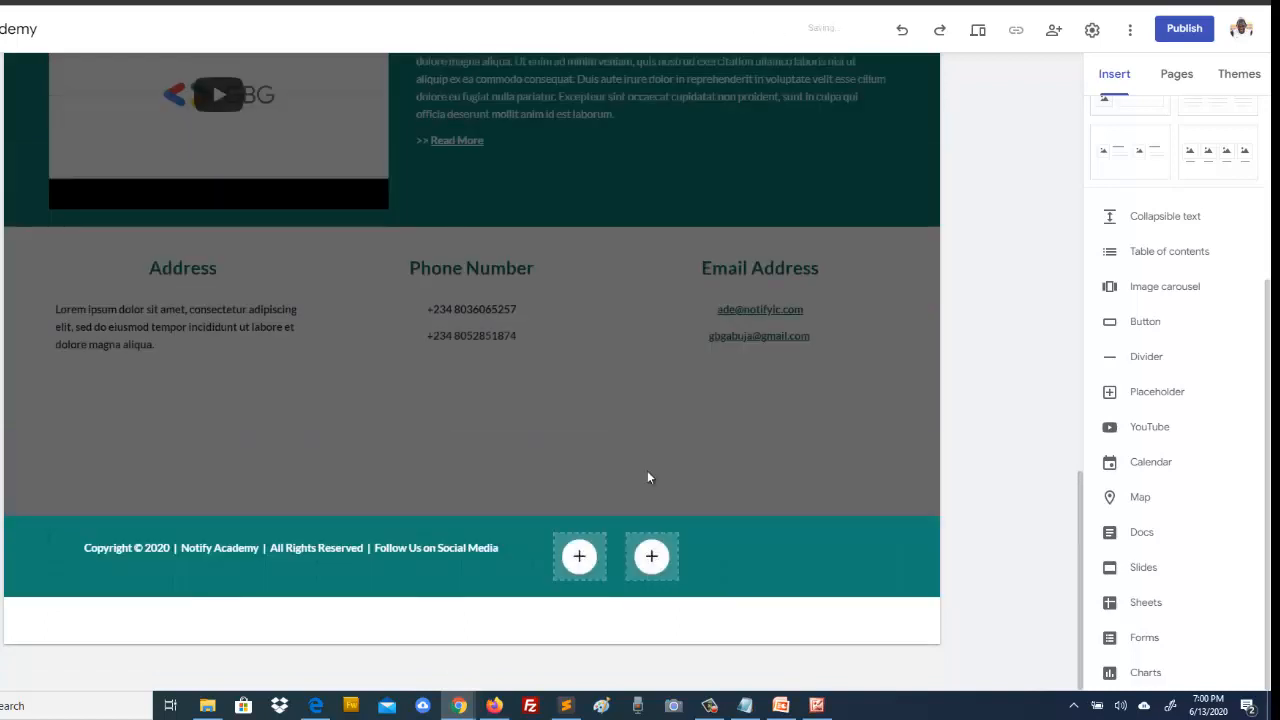
Step: Paste a third copy of the icon placeholder below the footer
click(591, 541)
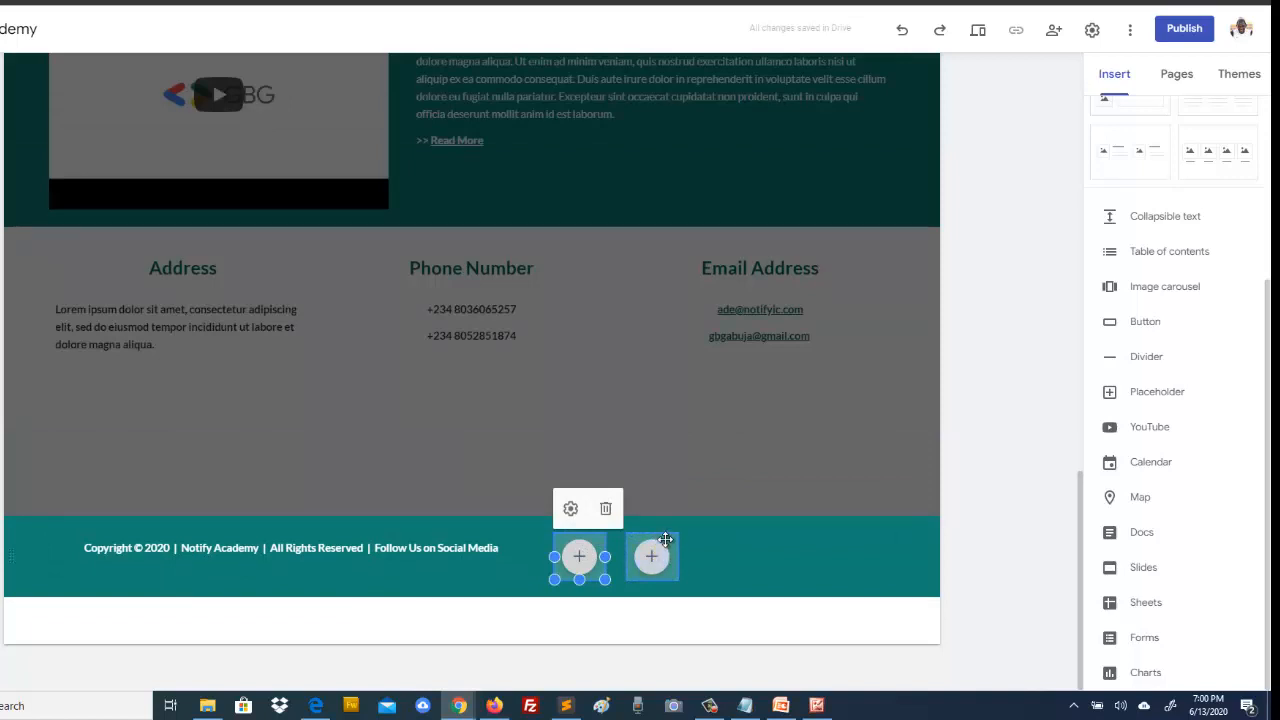
click(666, 539)
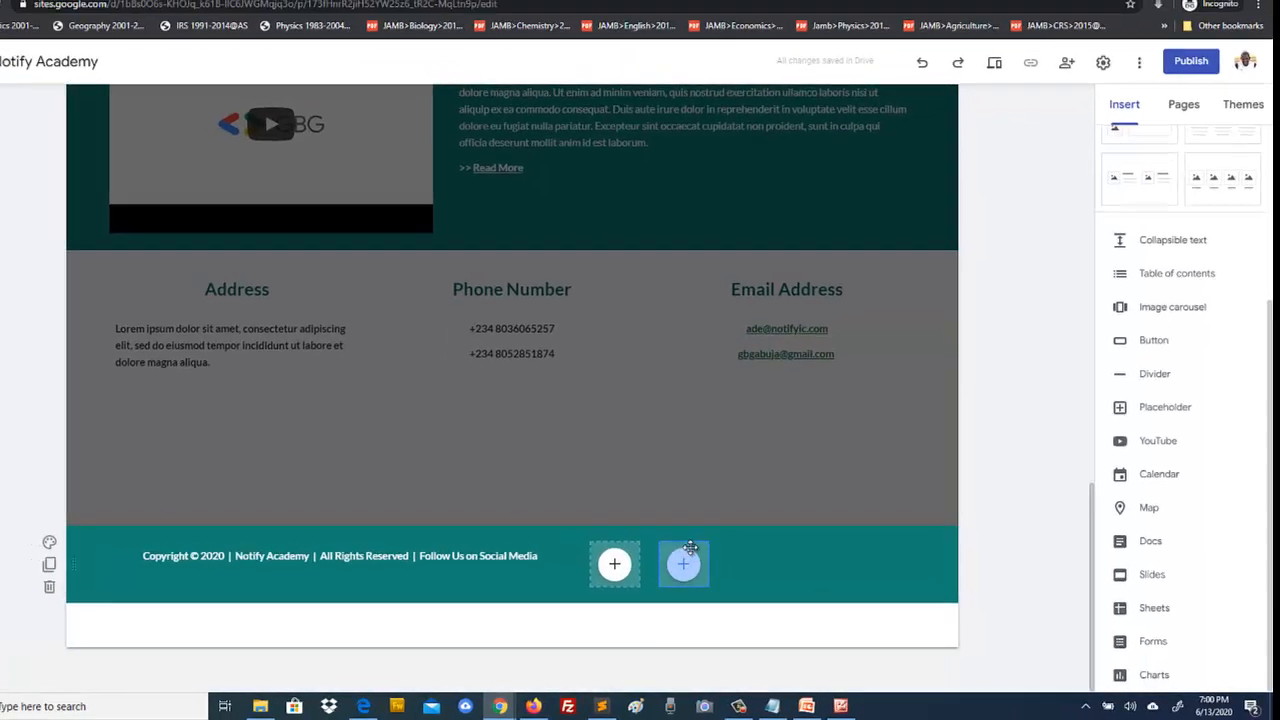
click(694, 550)
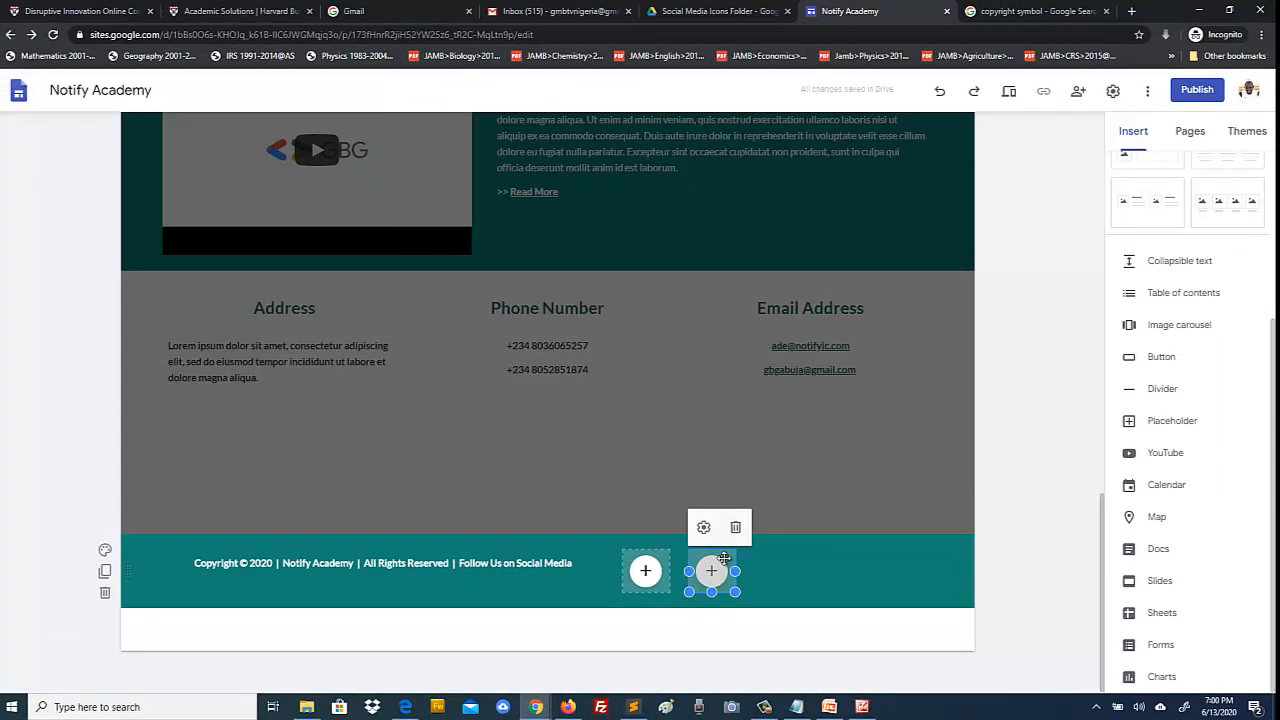
click(772, 572)
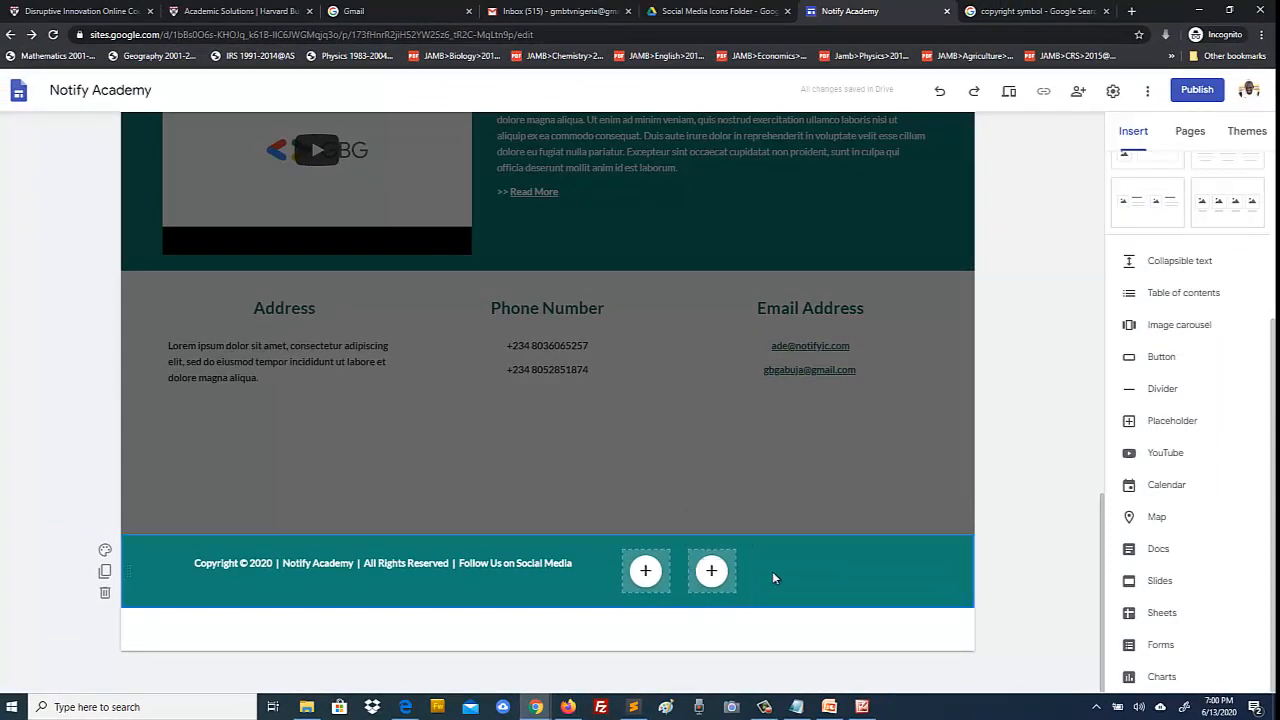
key(ctrl+v)
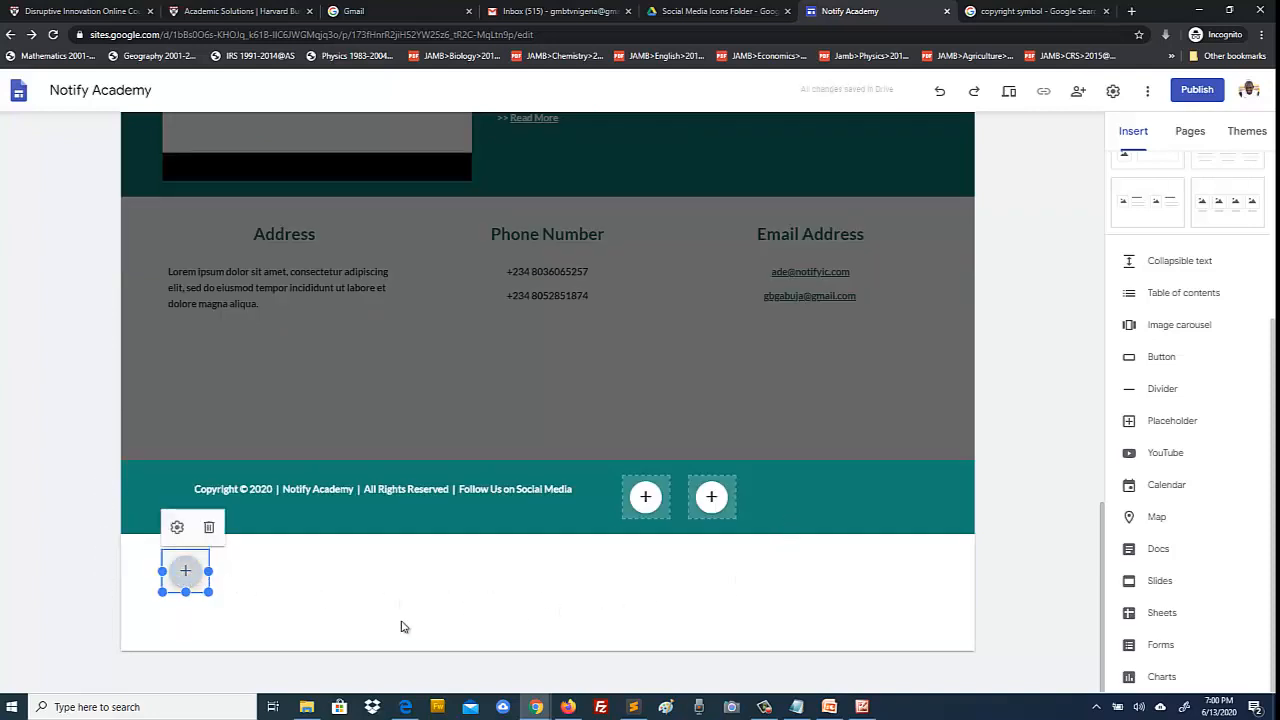
Step: Move the third placeholder into the footer row beside the other two, cancelling an accidental reload
click(254, 602)
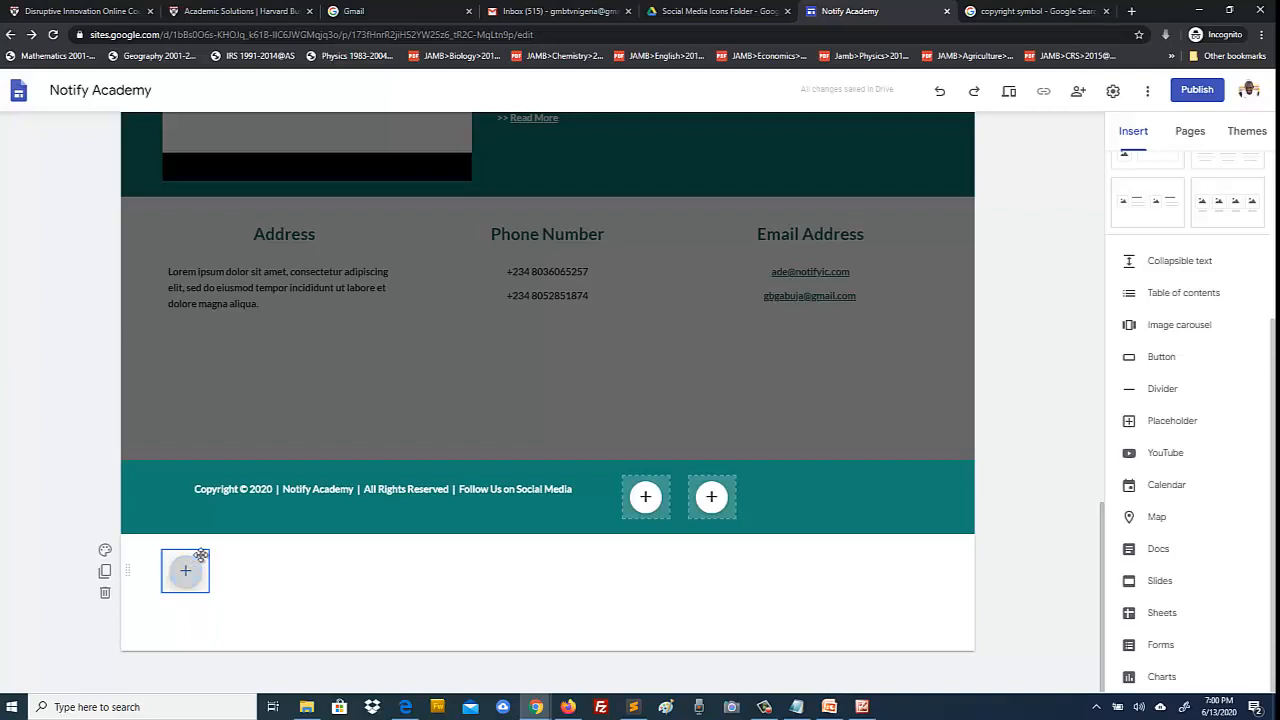
drag(186, 573, 740, 460)
key(F5)
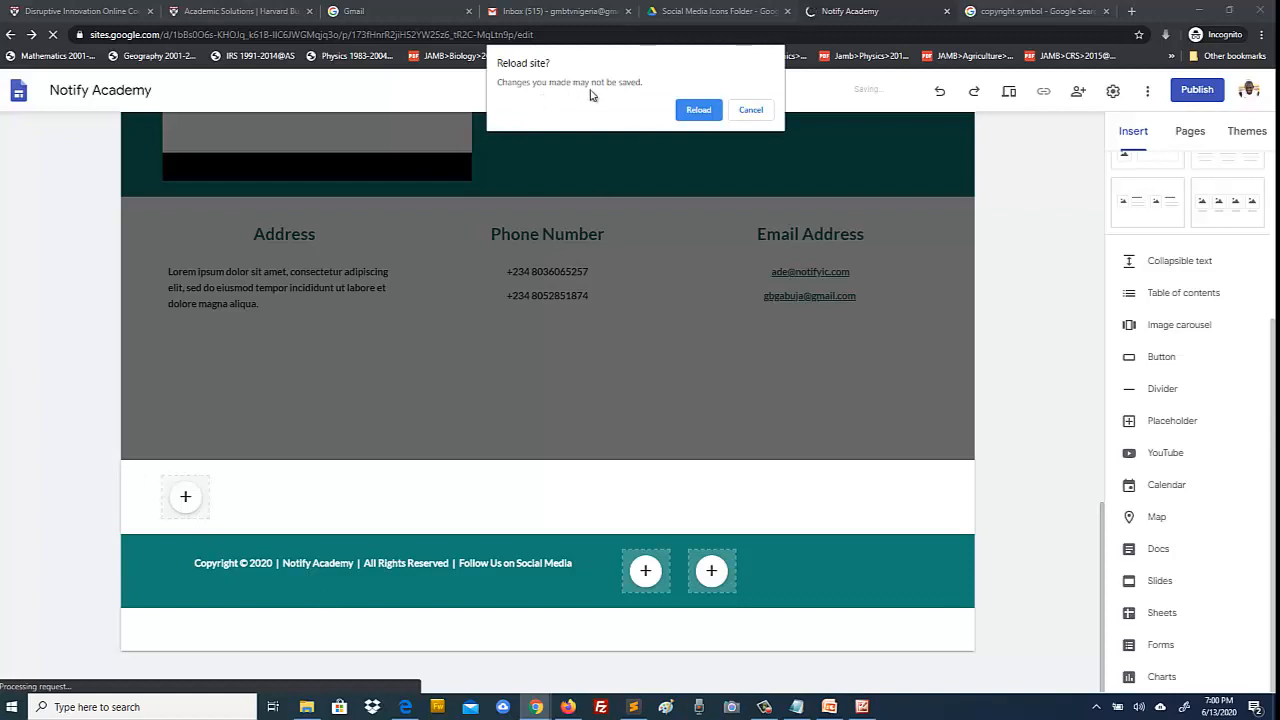
click(745, 112)
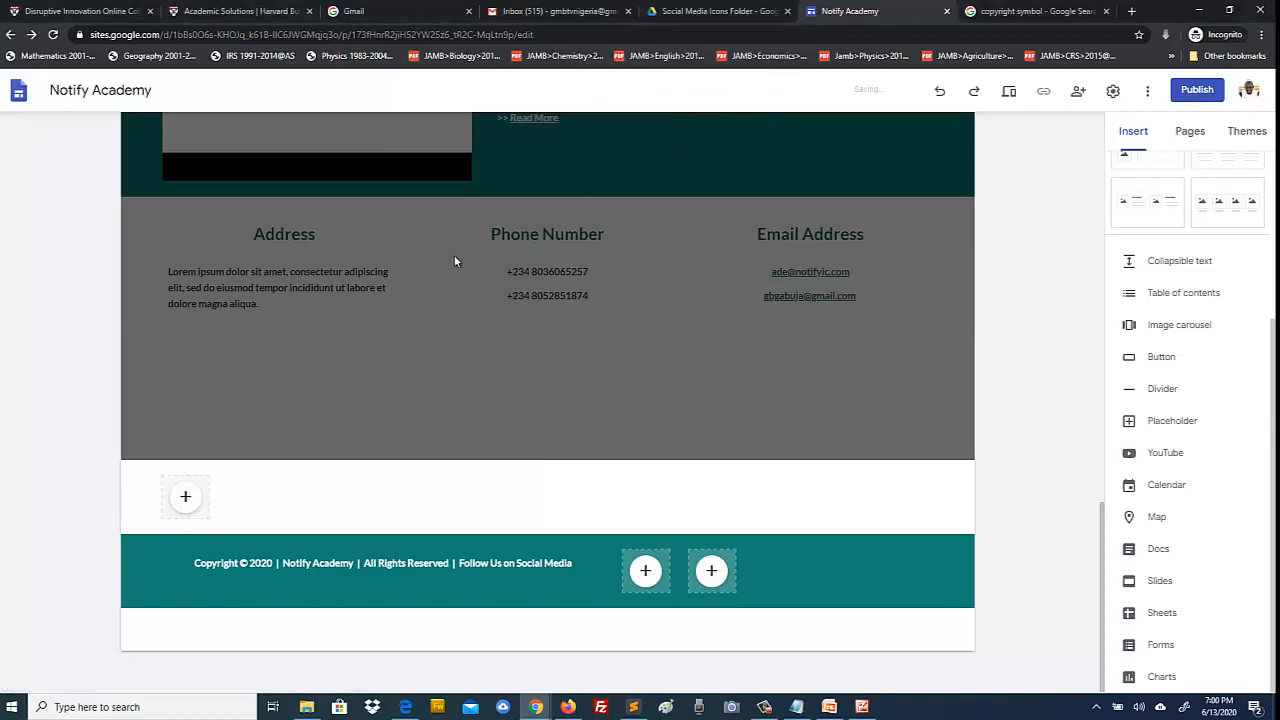
click(182, 497)
drag(183, 499, 785, 575)
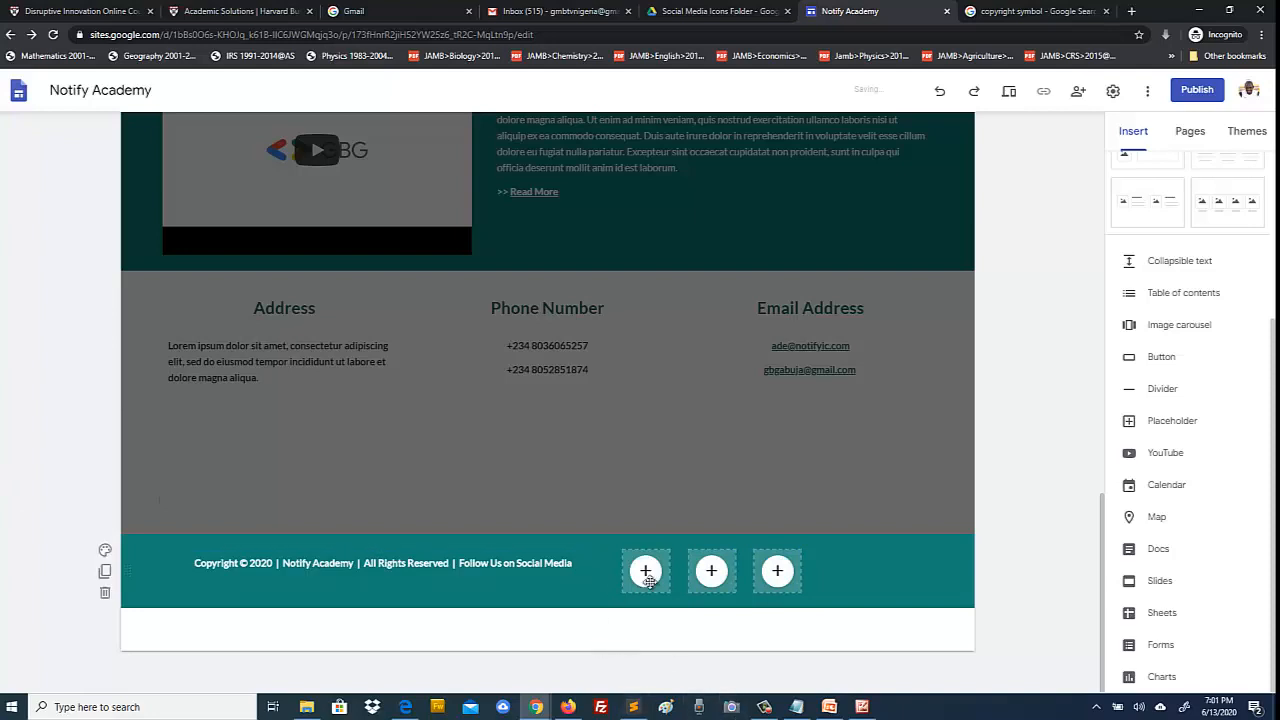
click(863, 708)
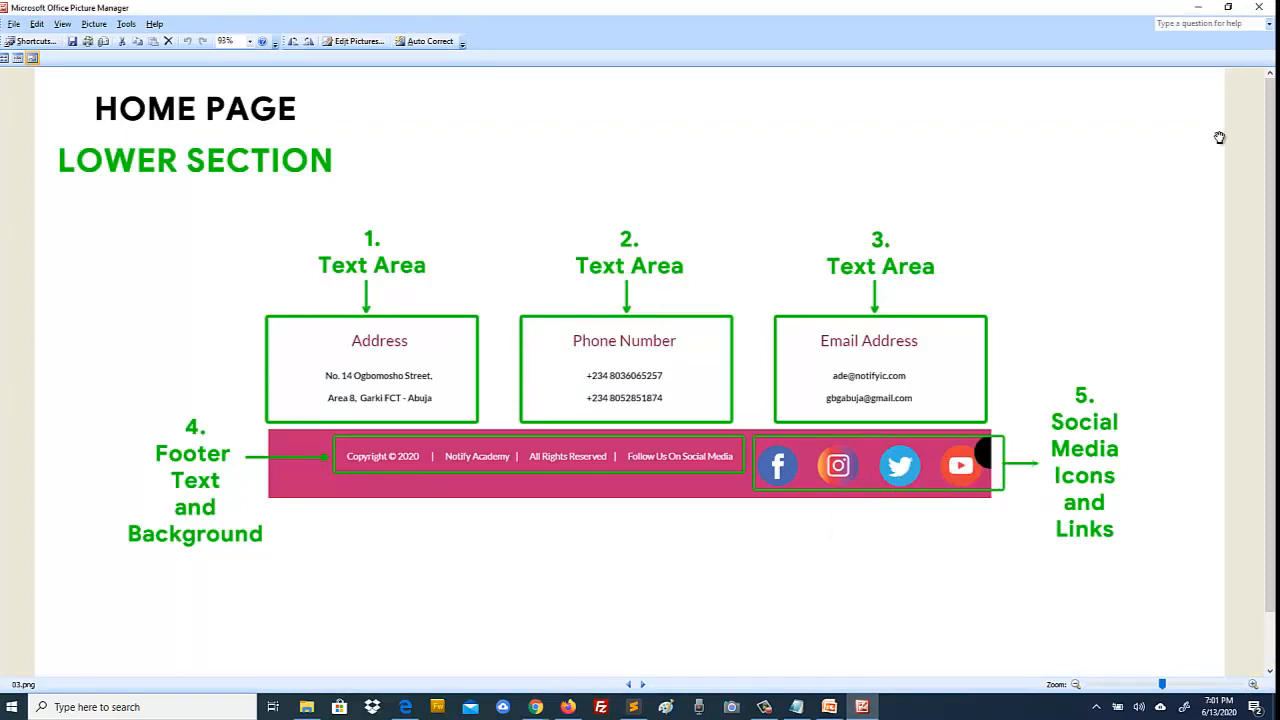
click(1198, 7)
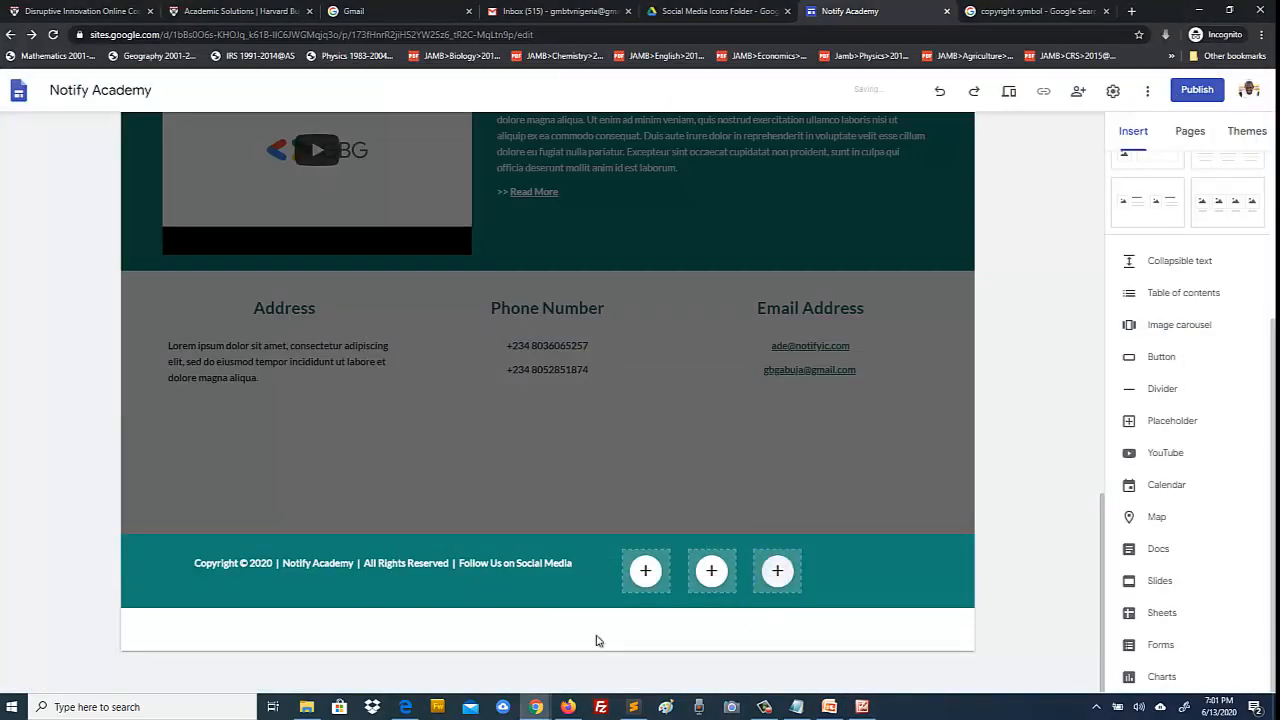
Step: Paste a fourth placeholder copy and drag it into the footer row after the other three
click(779, 568)
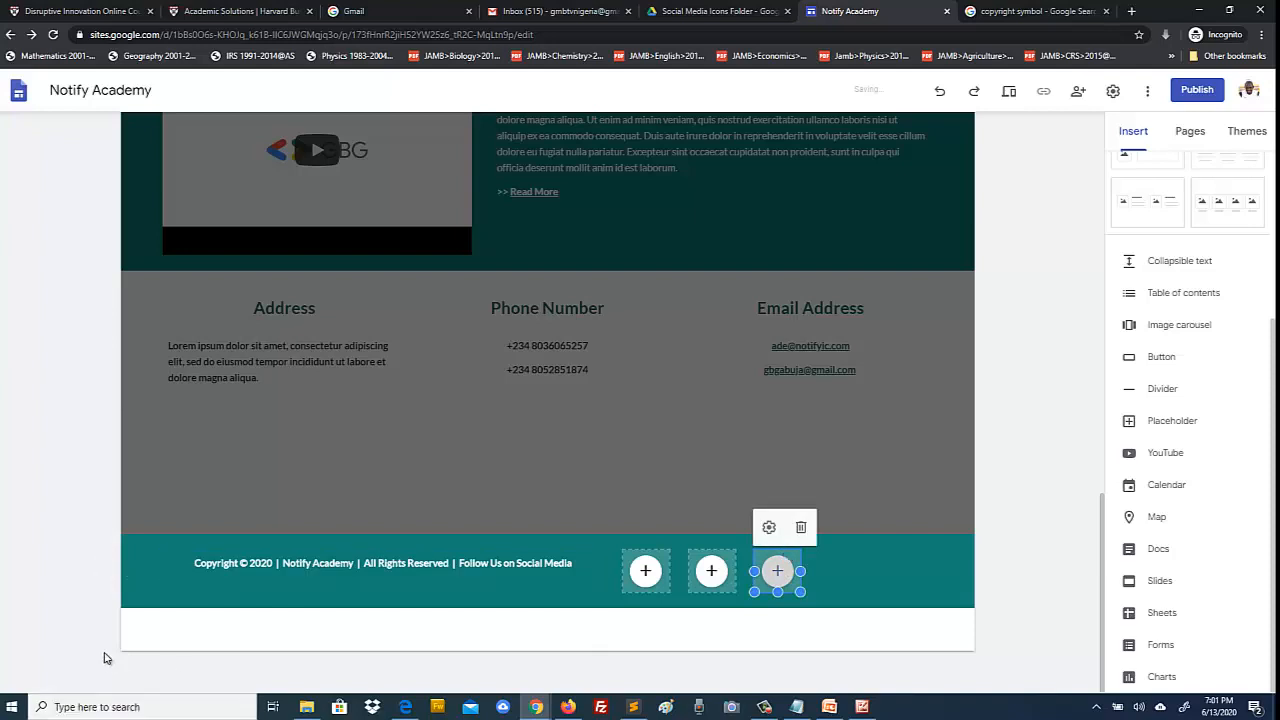
click(82, 594)
key(ctrl+v)
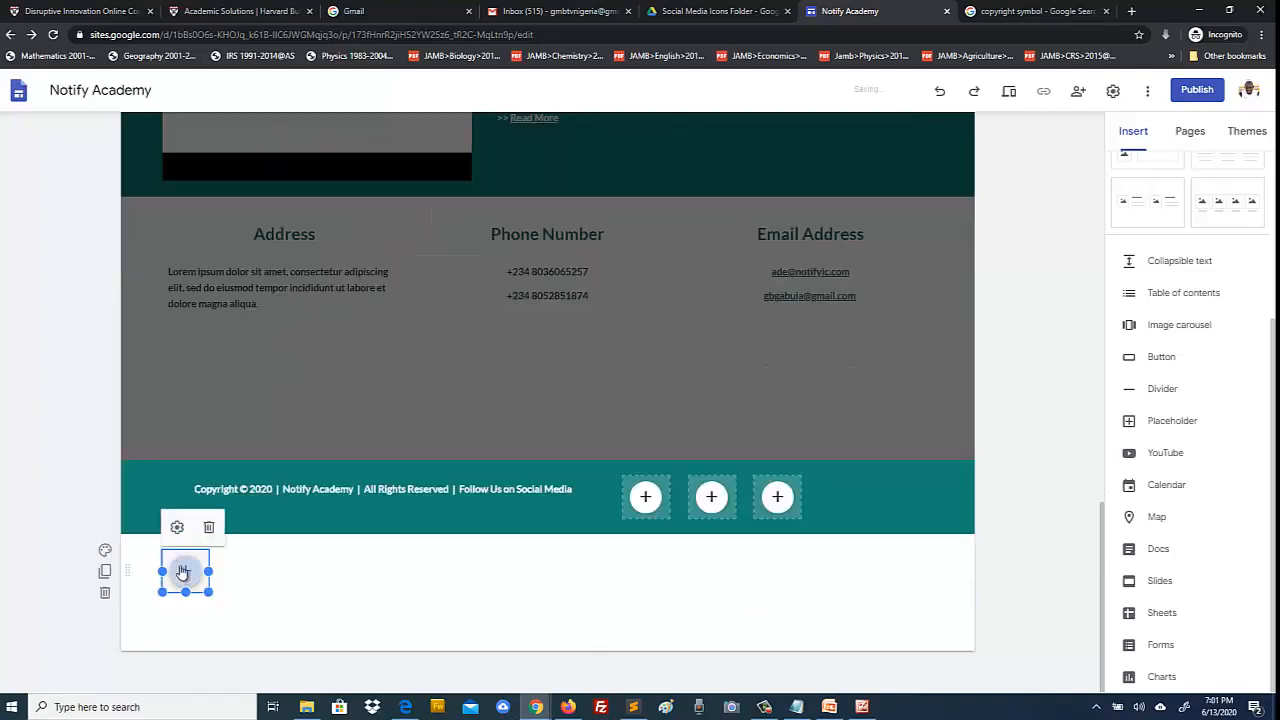
drag(169, 553, 837, 491)
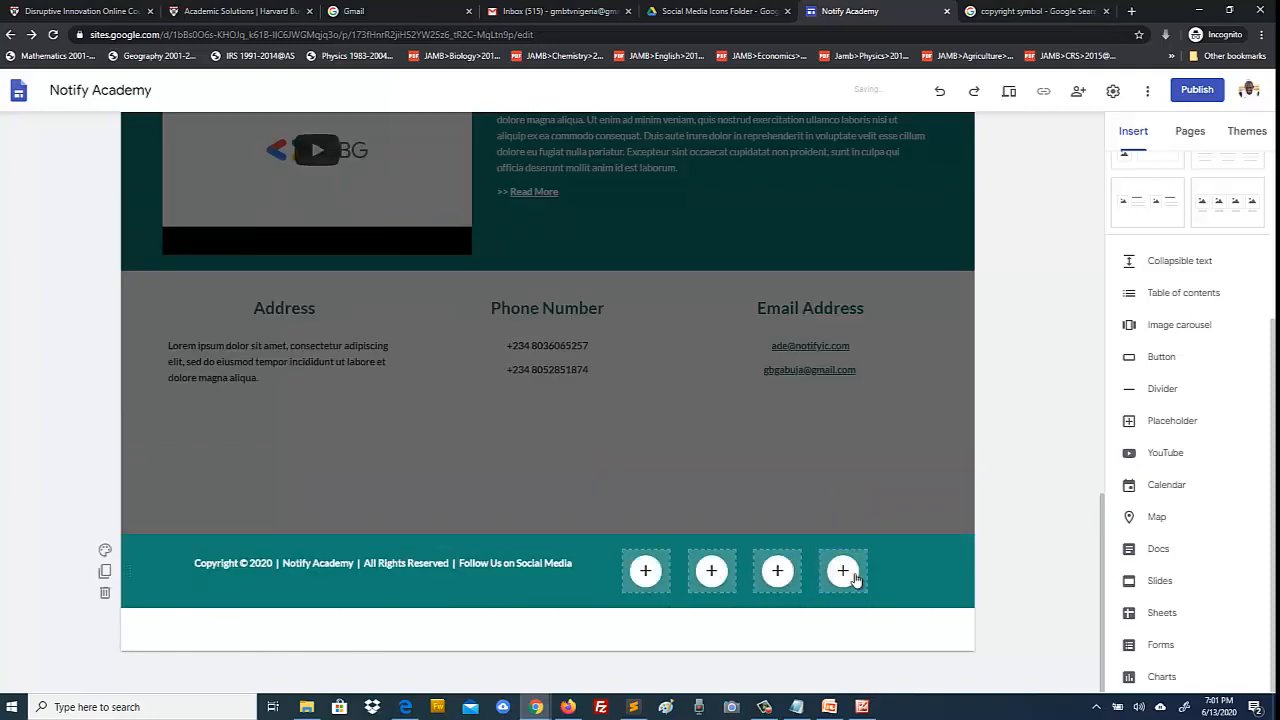
Step: Make the footer copyright line Small and add extra spaces around its '|' separators
click(505, 560)
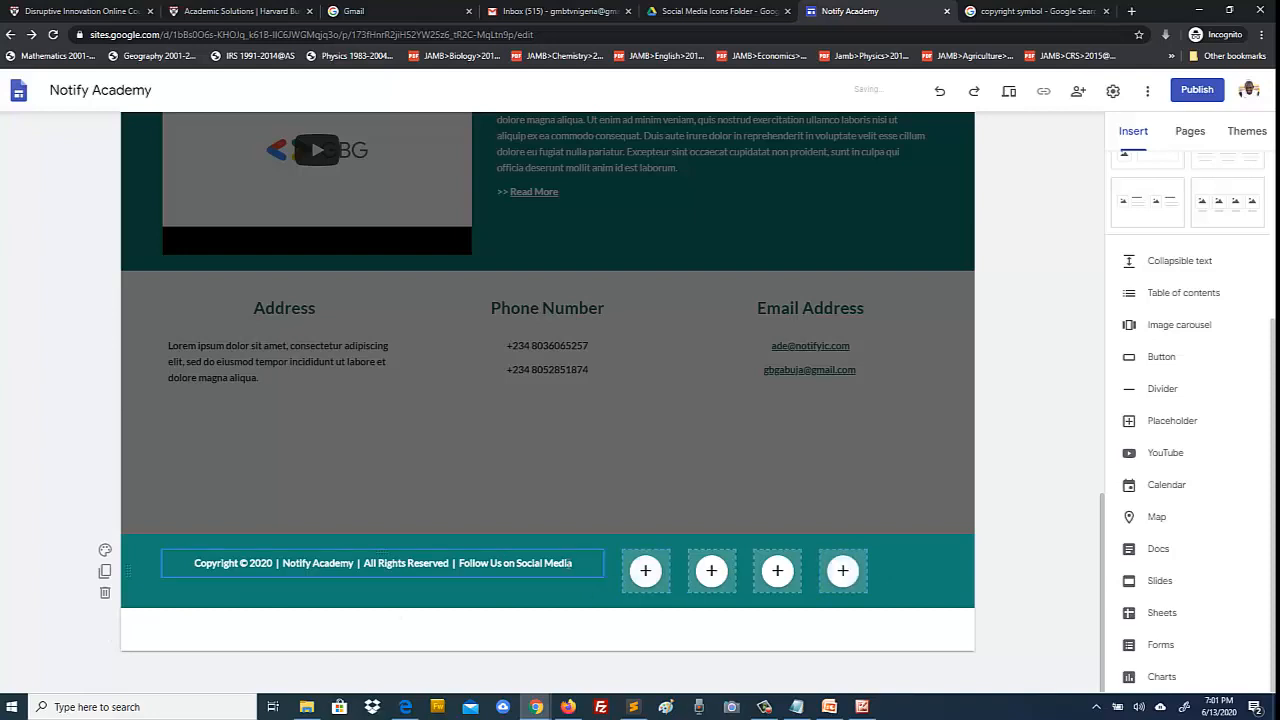
drag(577, 562, 195, 564)
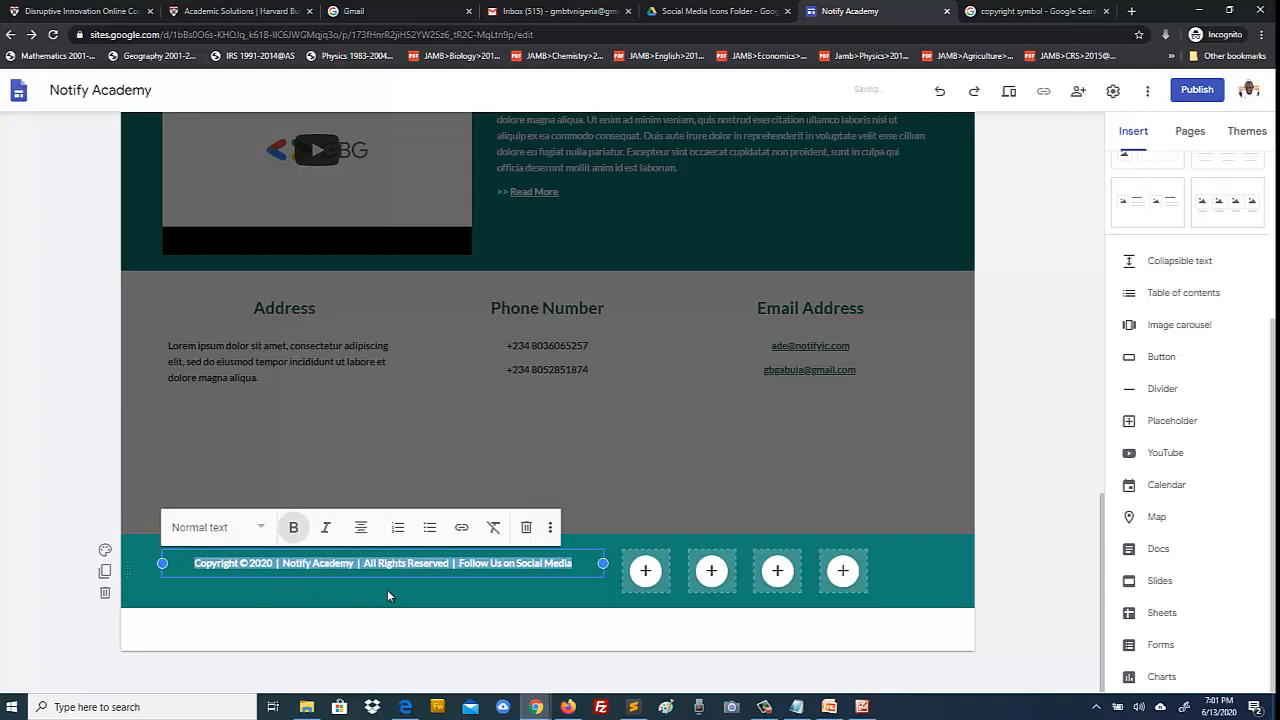
click(260, 528)
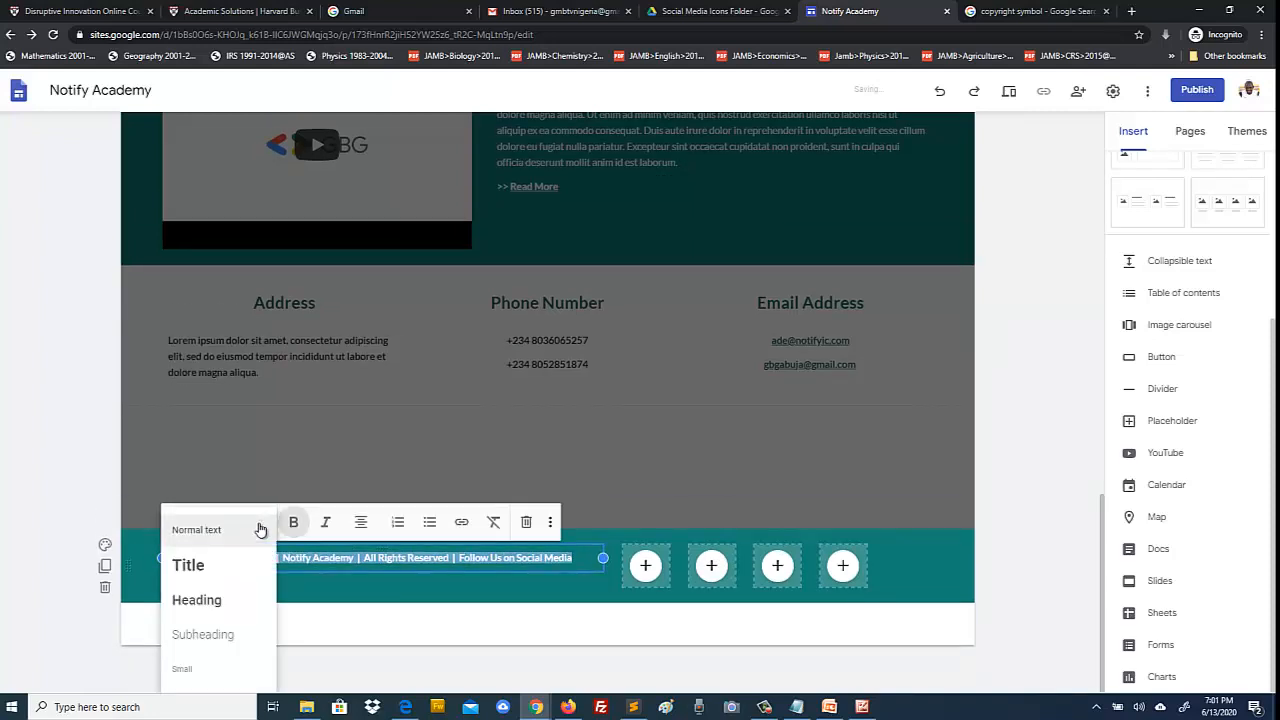
click(189, 668)
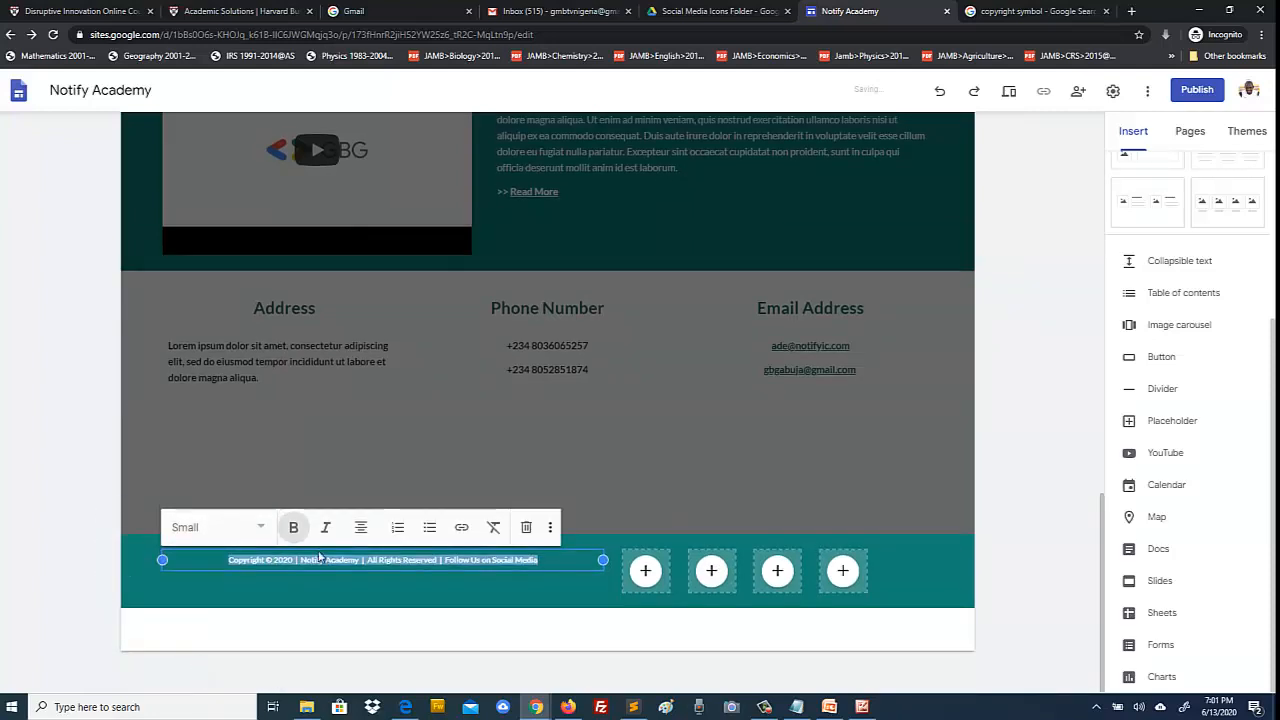
click(76, 500)
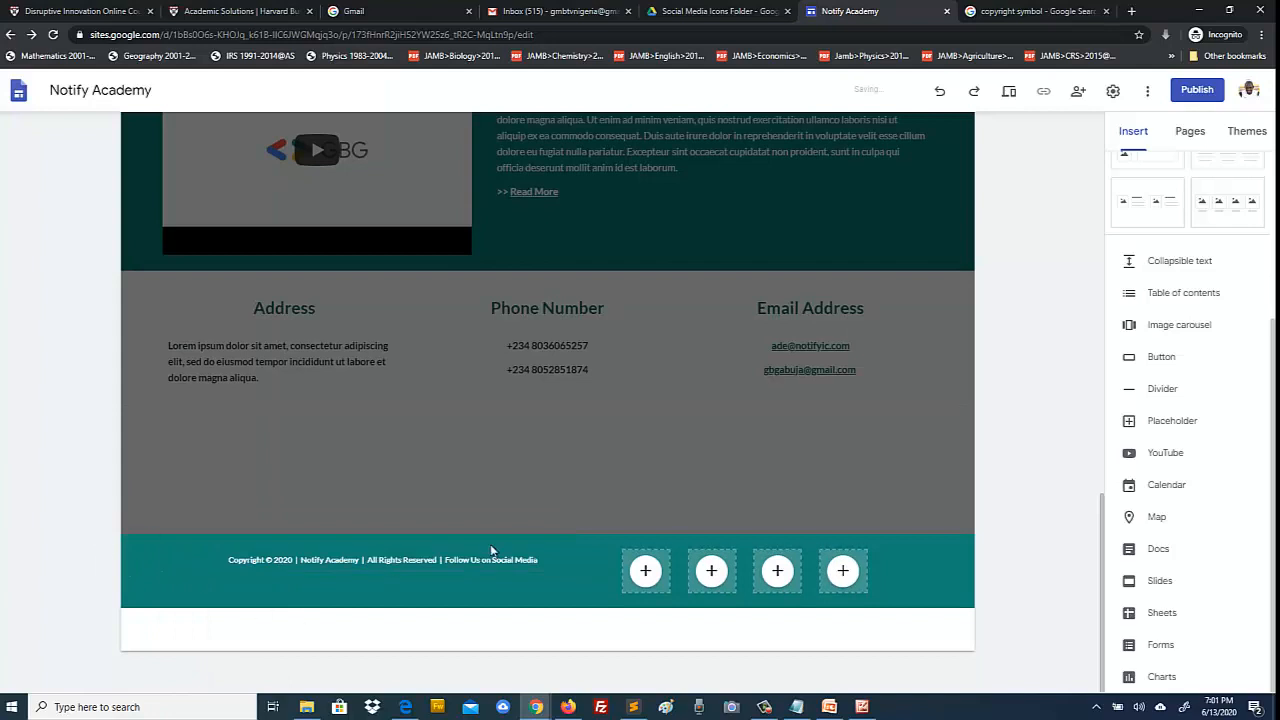
click(556, 560)
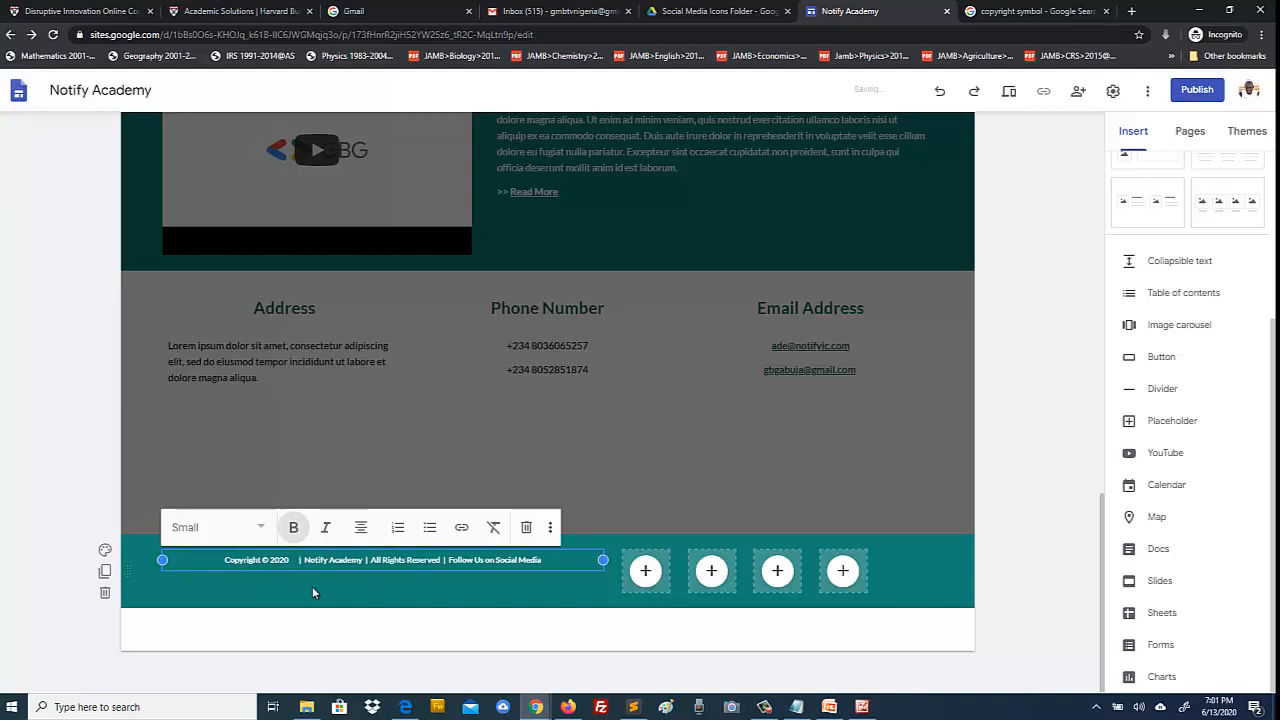
text(|   )
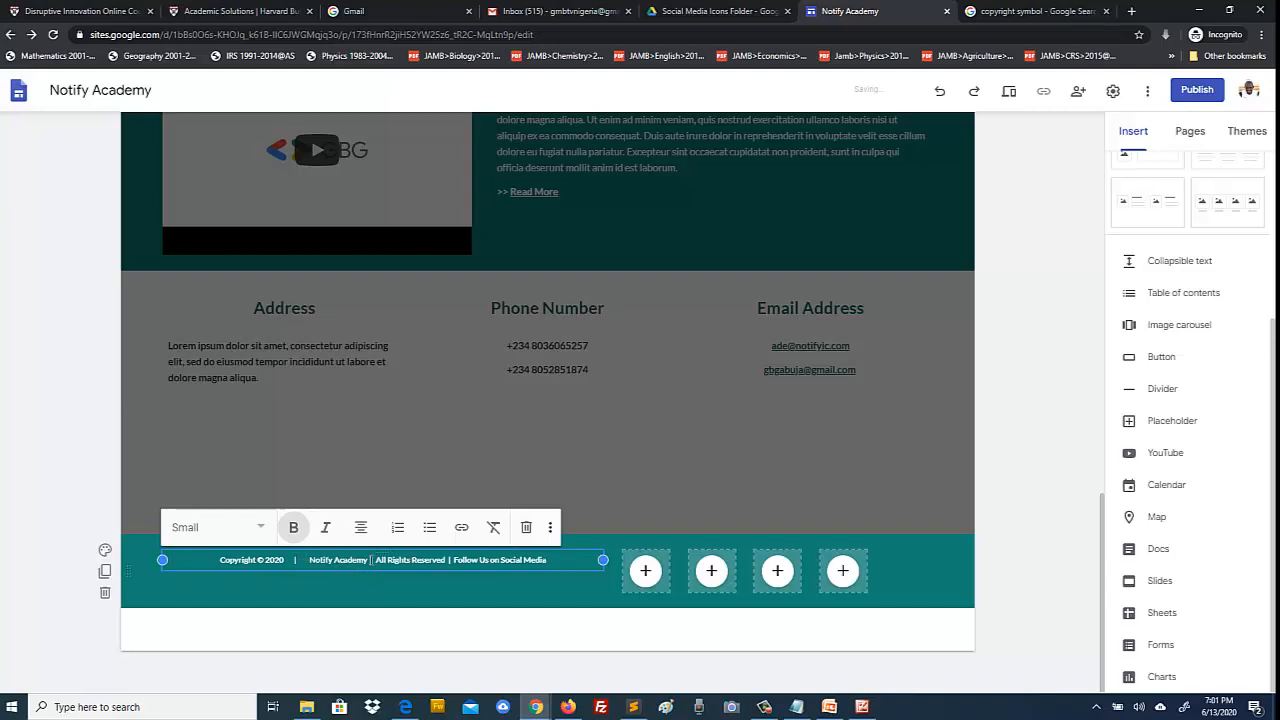
text(   |   )
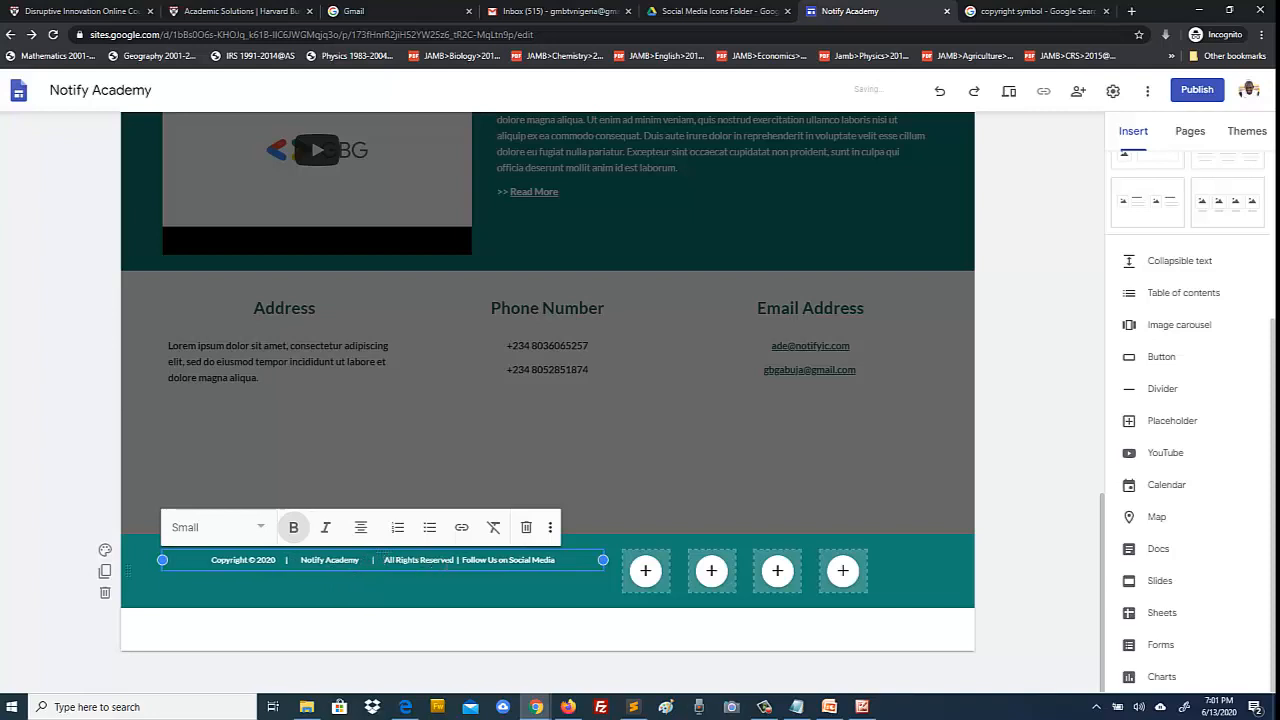
text( |)
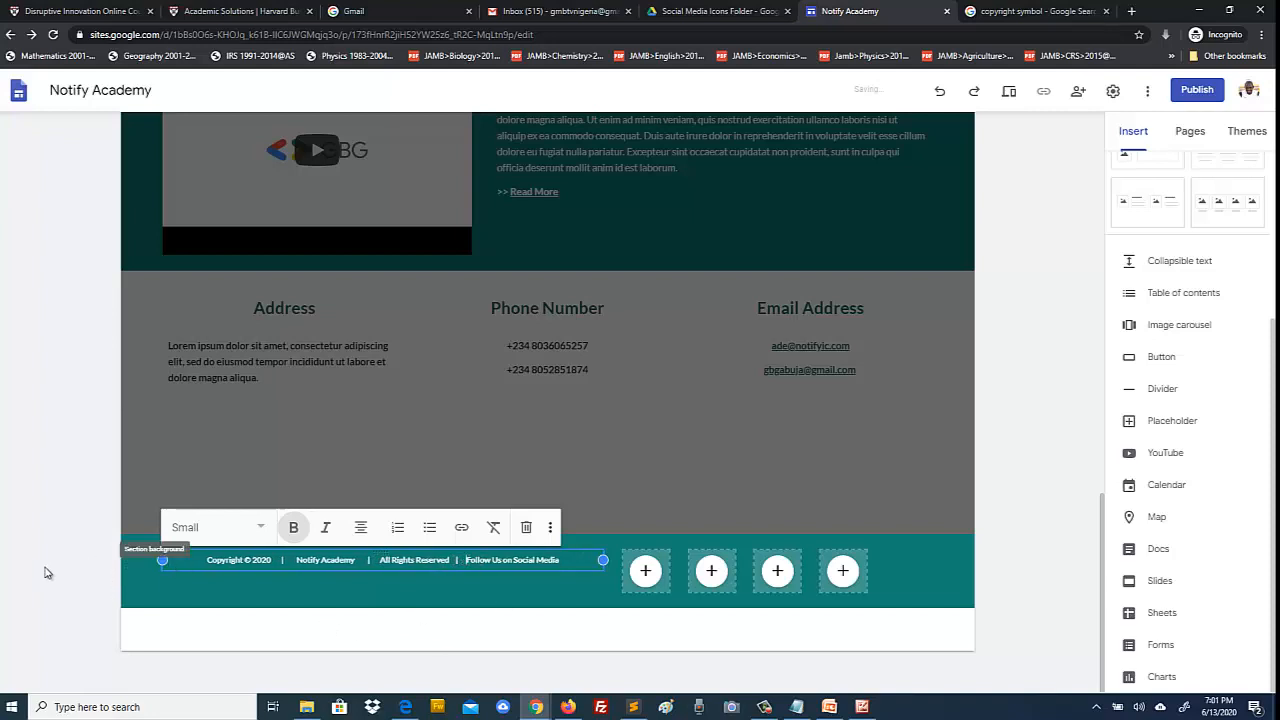
click(44, 572)
Step: Try Subheading and Heading on the copyright line, settle on Normal text, then bring up File Explorer
drag(561, 559, 163, 559)
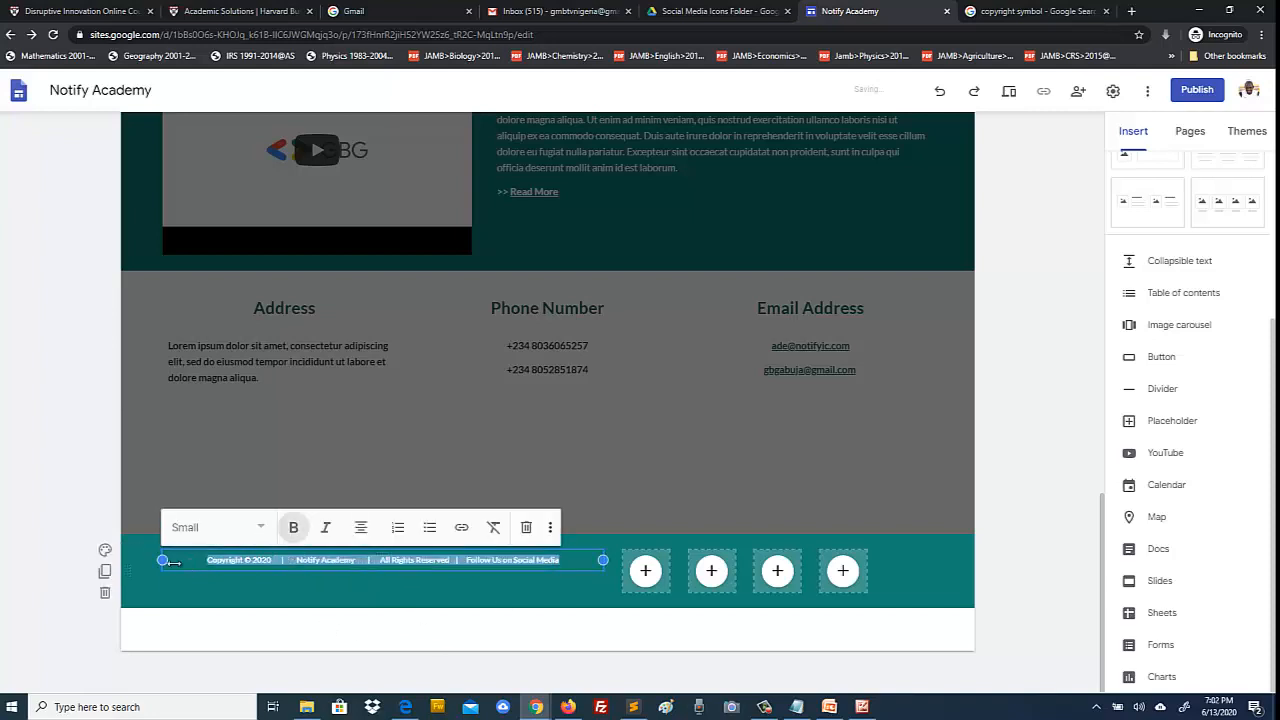
click(262, 528)
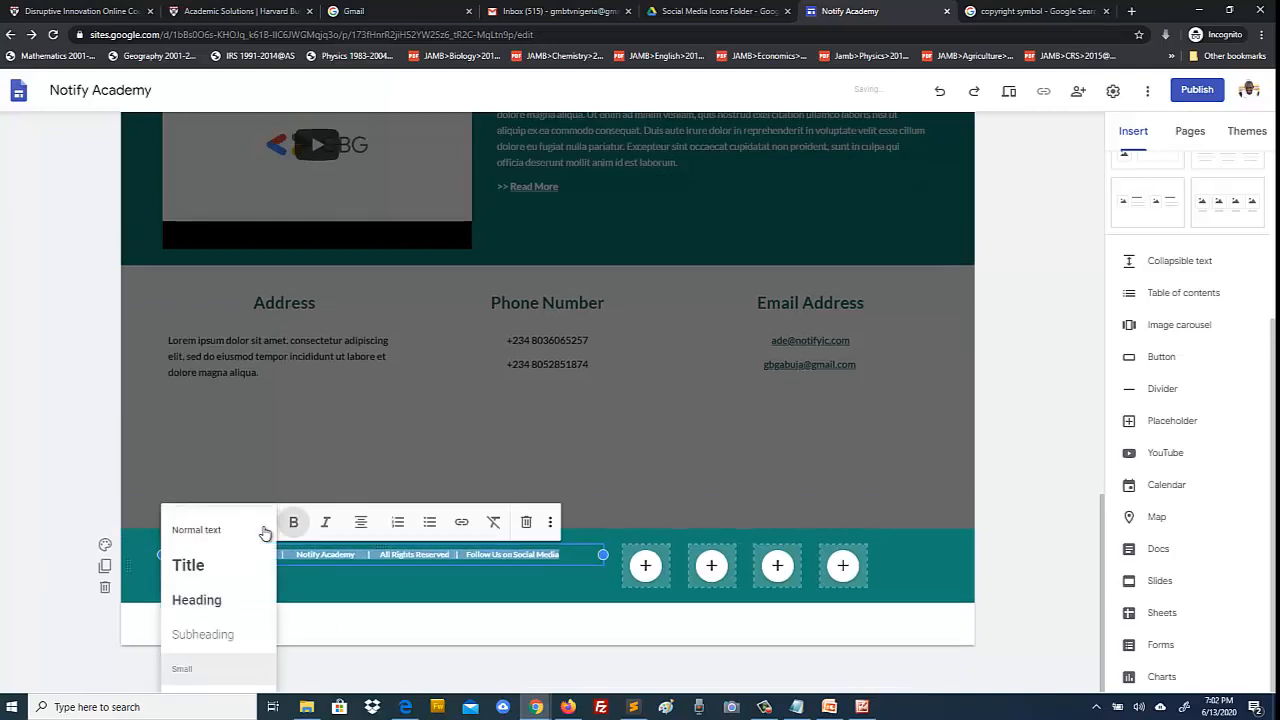
click(199, 639)
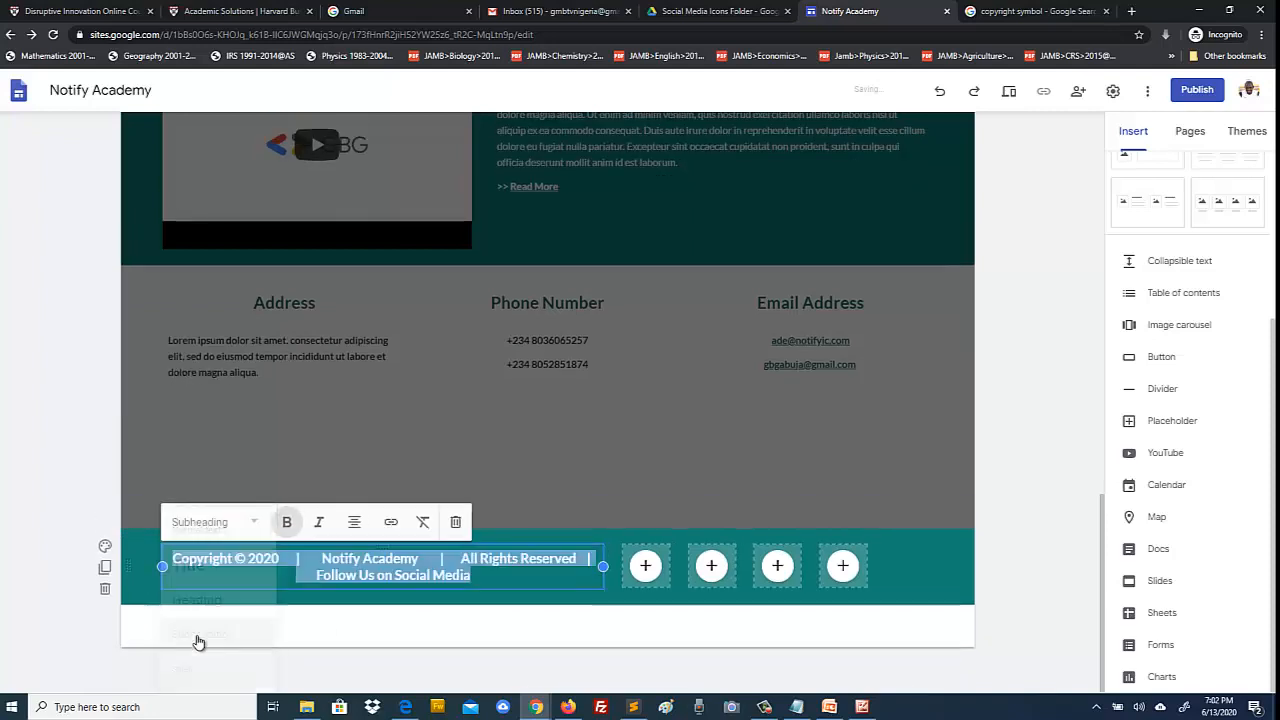
click(258, 528)
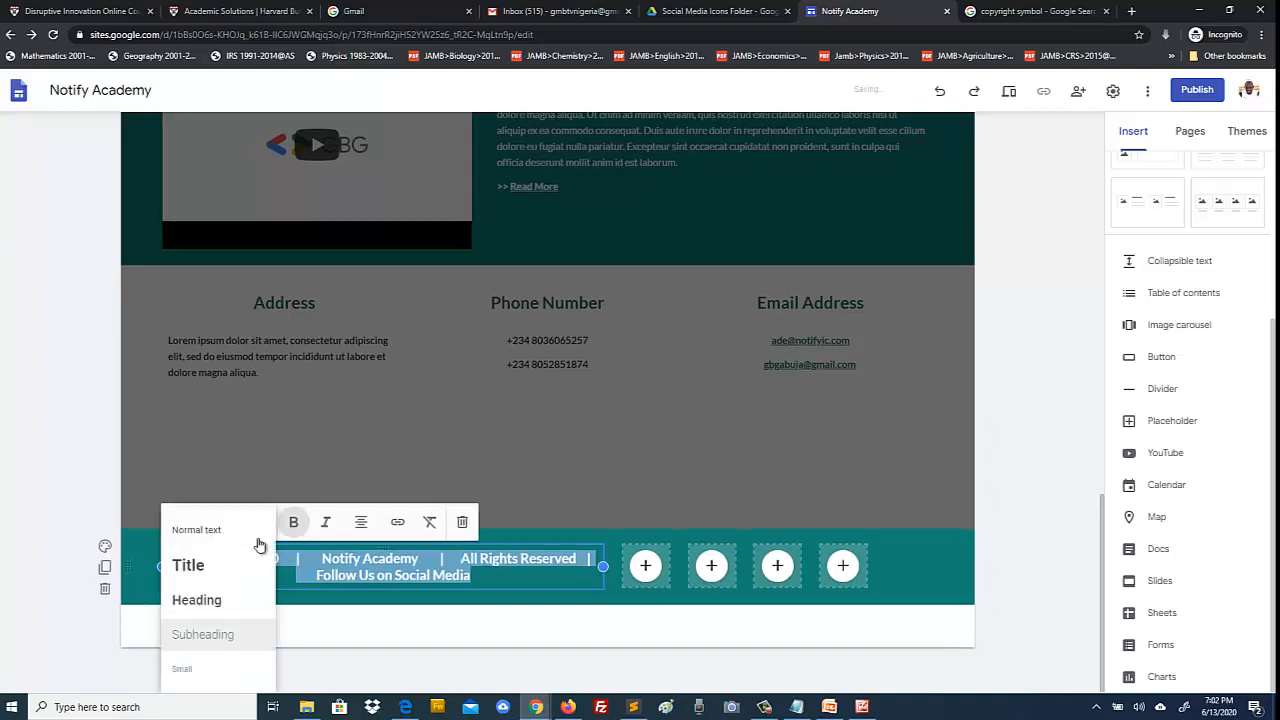
click(200, 600)
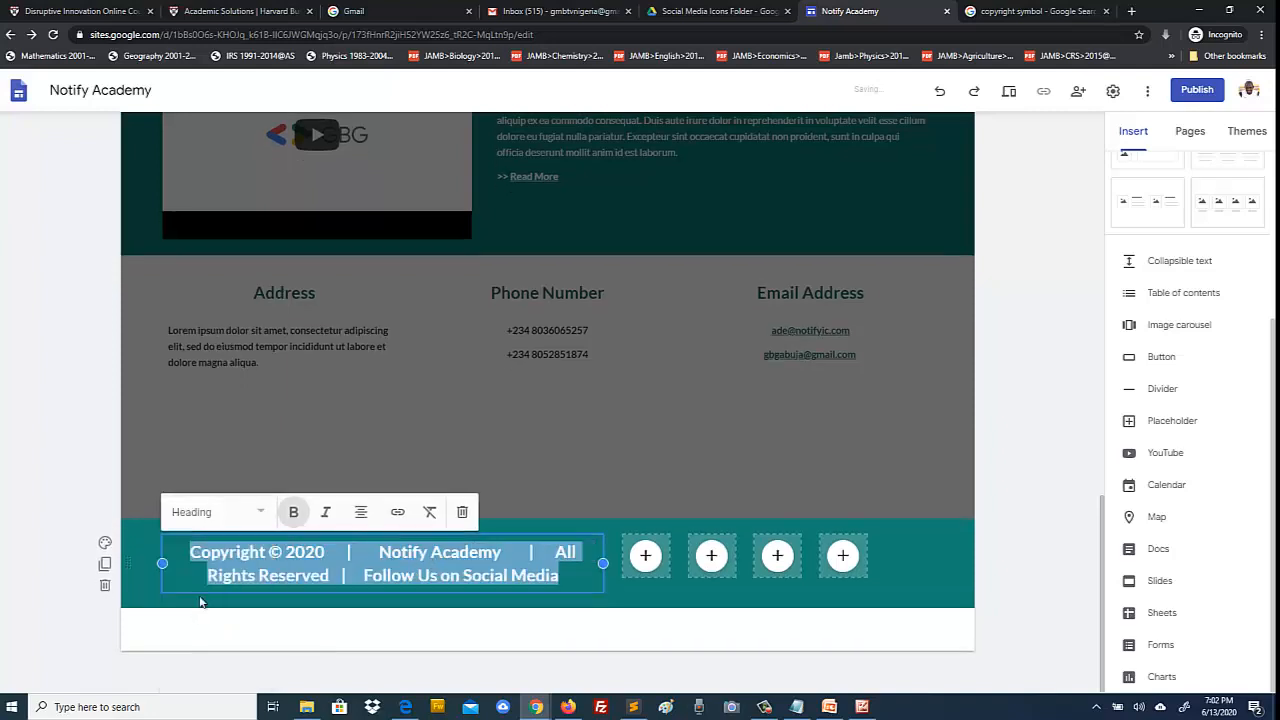
click(259, 514)
click(194, 522)
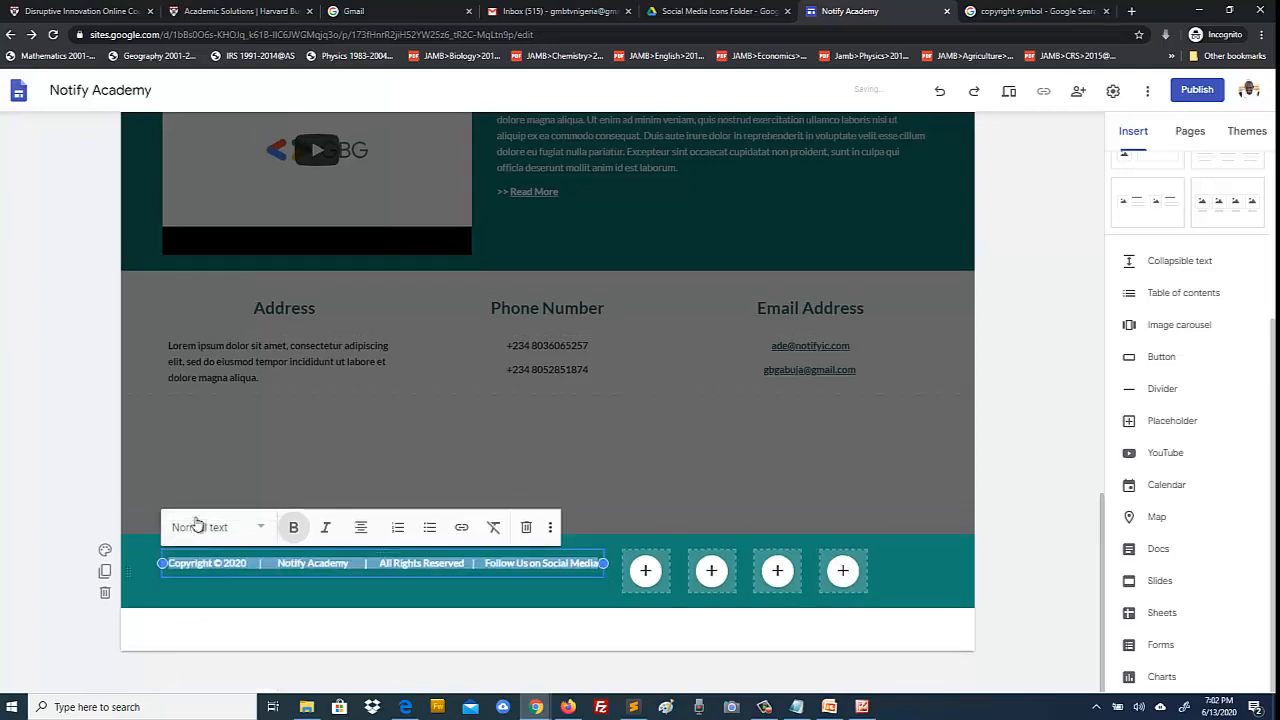
click(55, 491)
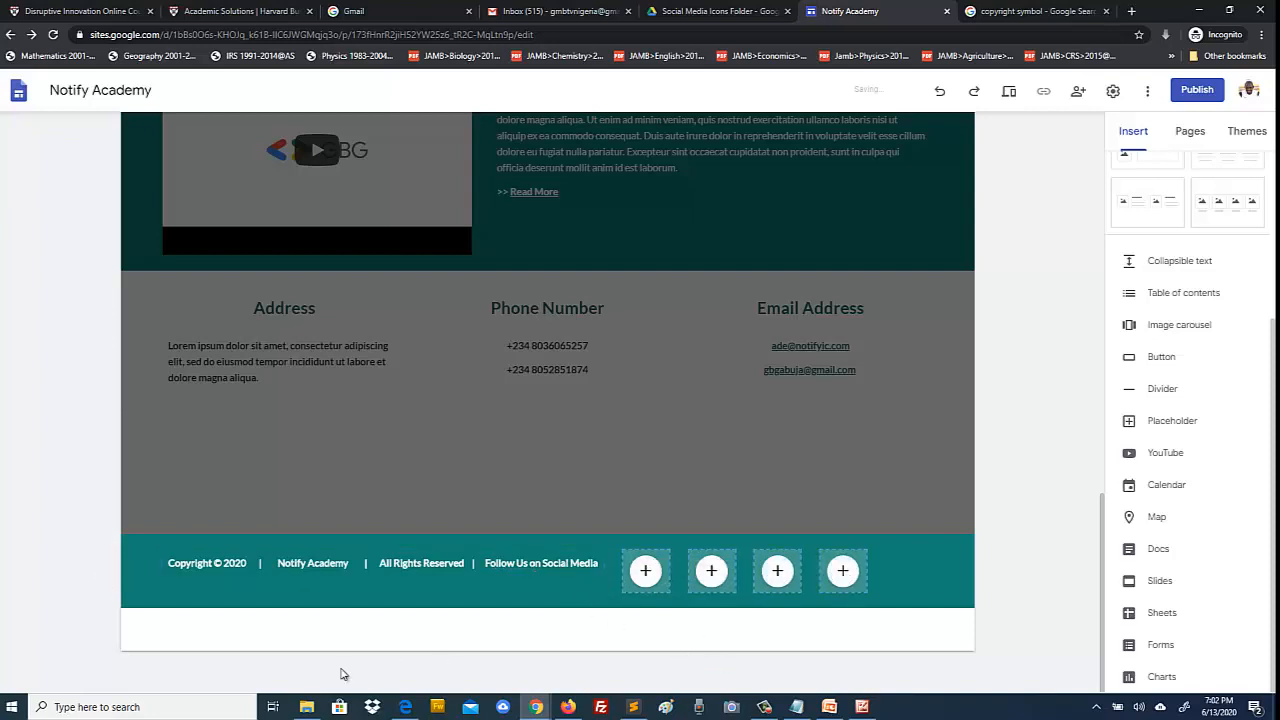
click(307, 707)
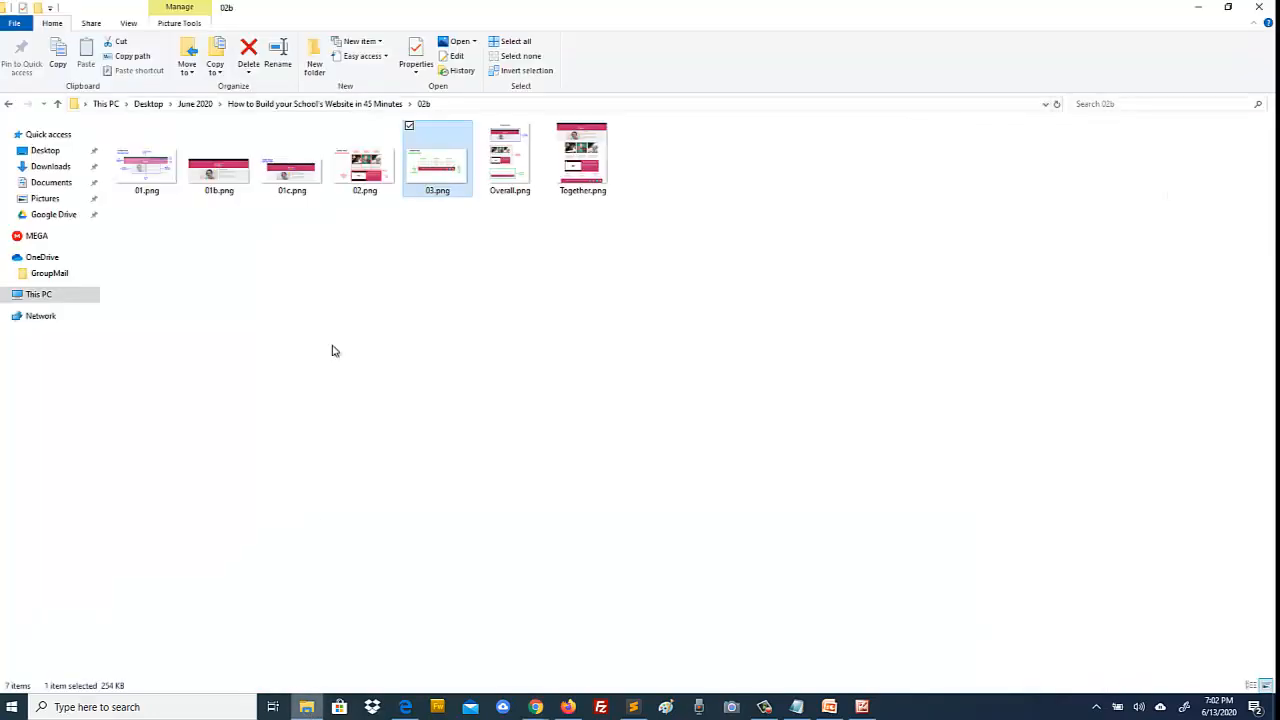
Step: View the Facebook, Instagram, Twitter and YouTube PNGs in Social Media Icons Folder, then return to the editor
click(317, 104)
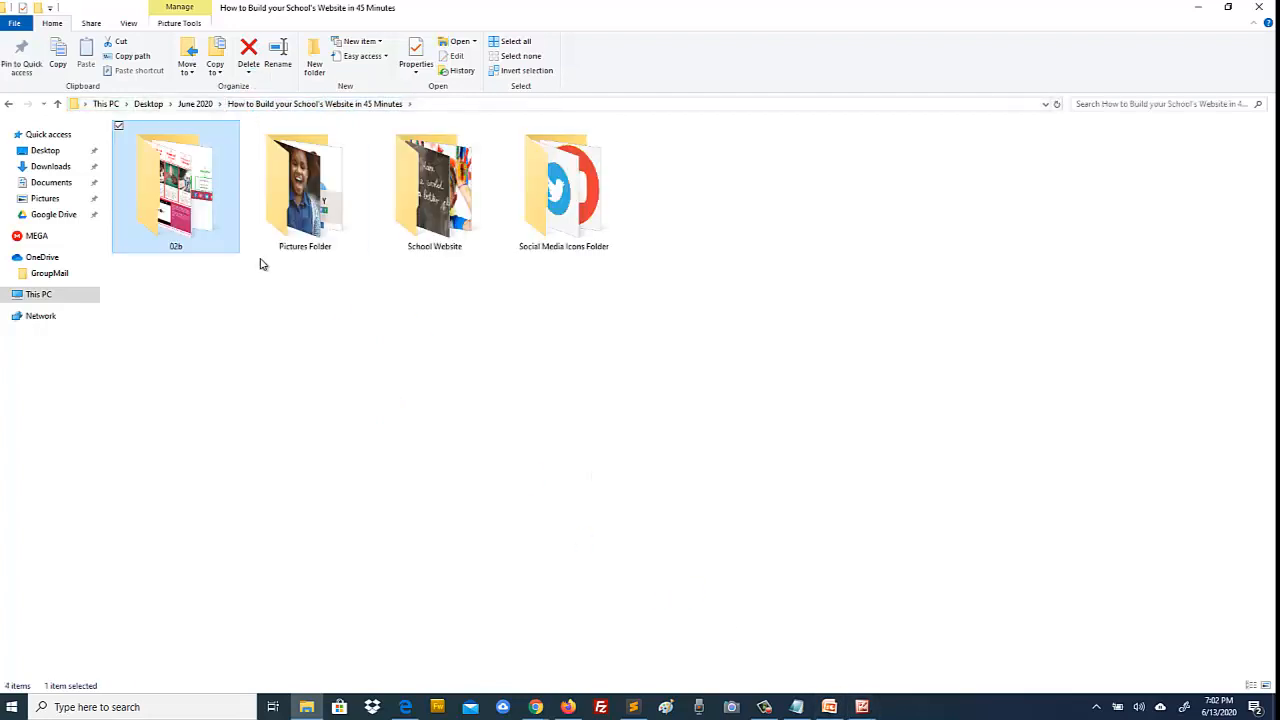
double_click(570, 224)
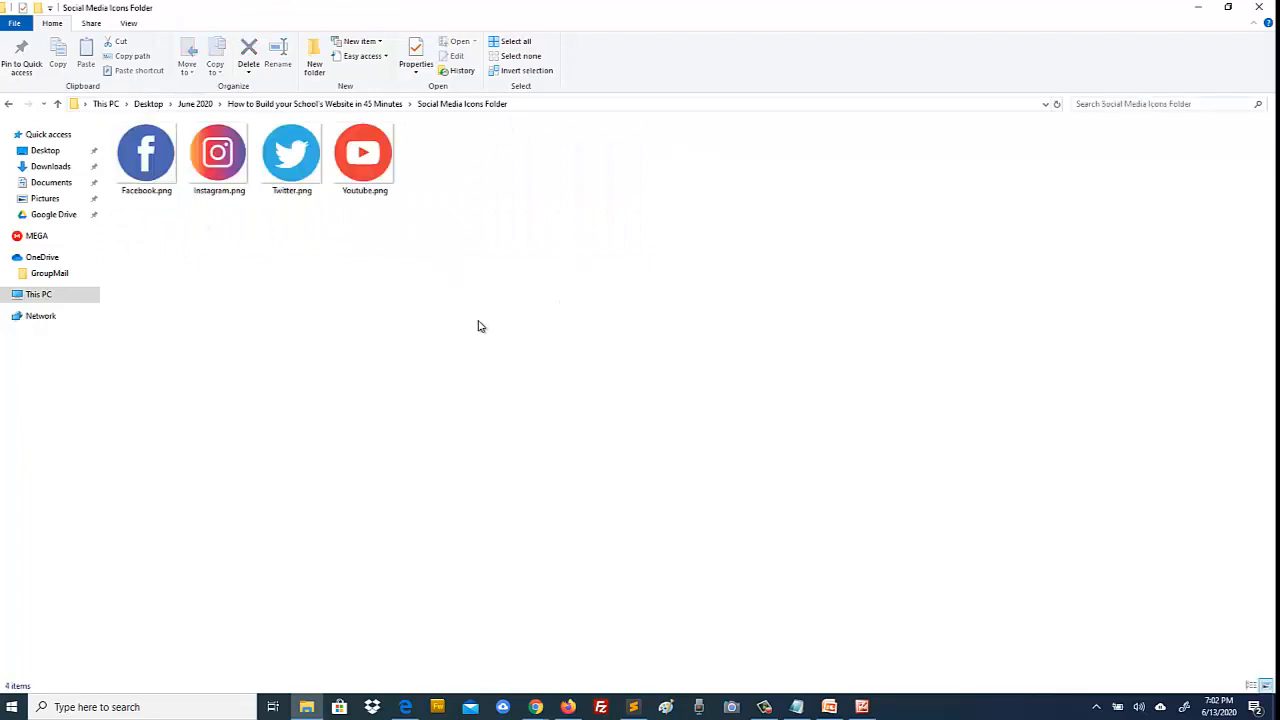
ctrl+scroll(478, 326, up, 3)
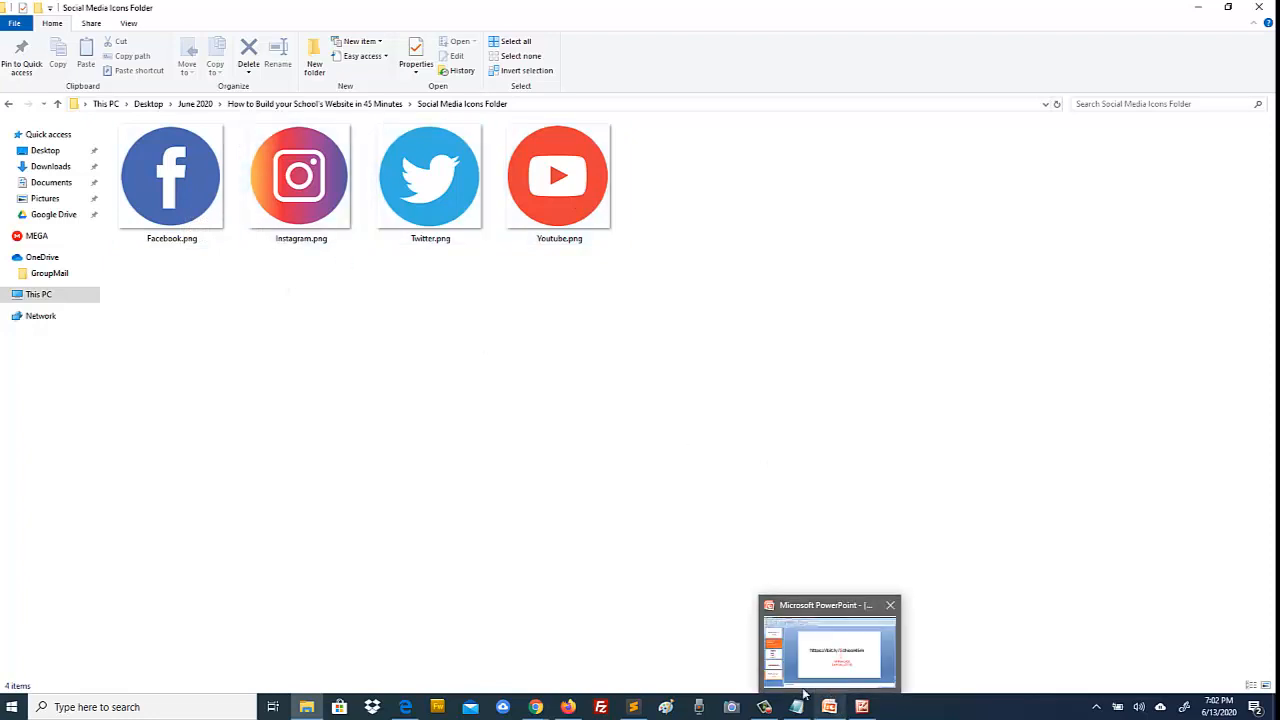
mouse_move(536, 707)
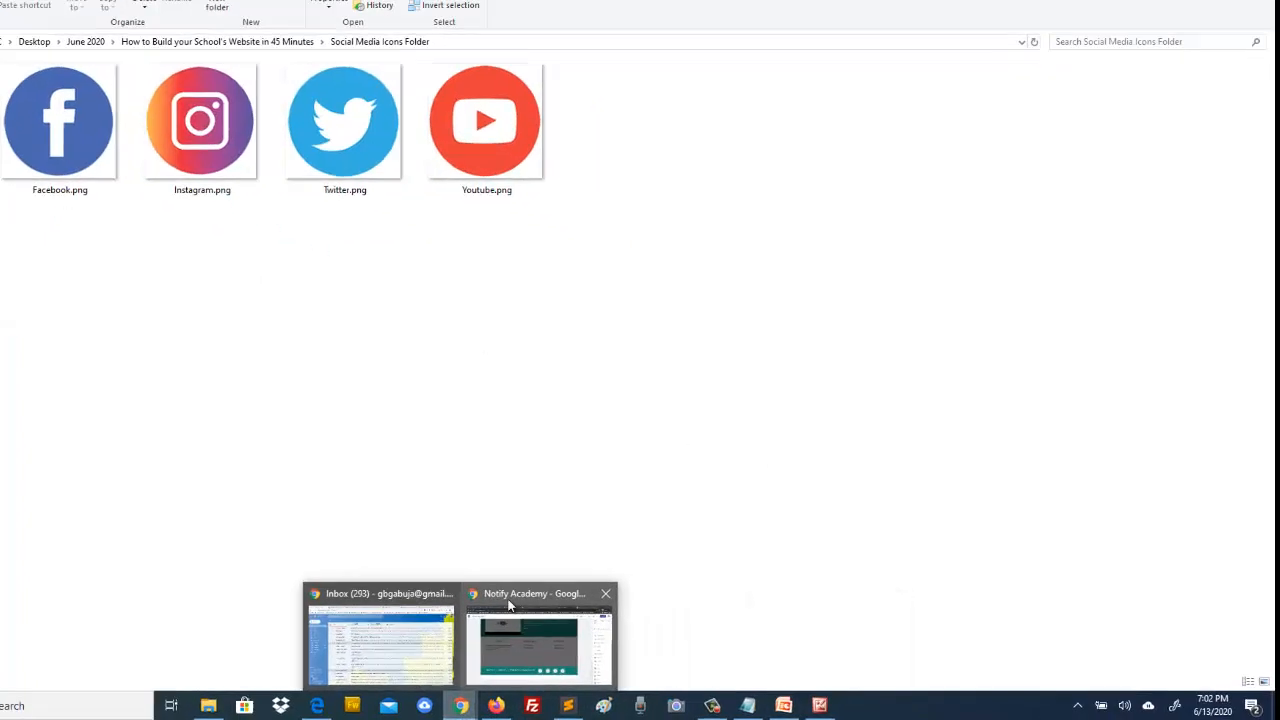
click(612, 640)
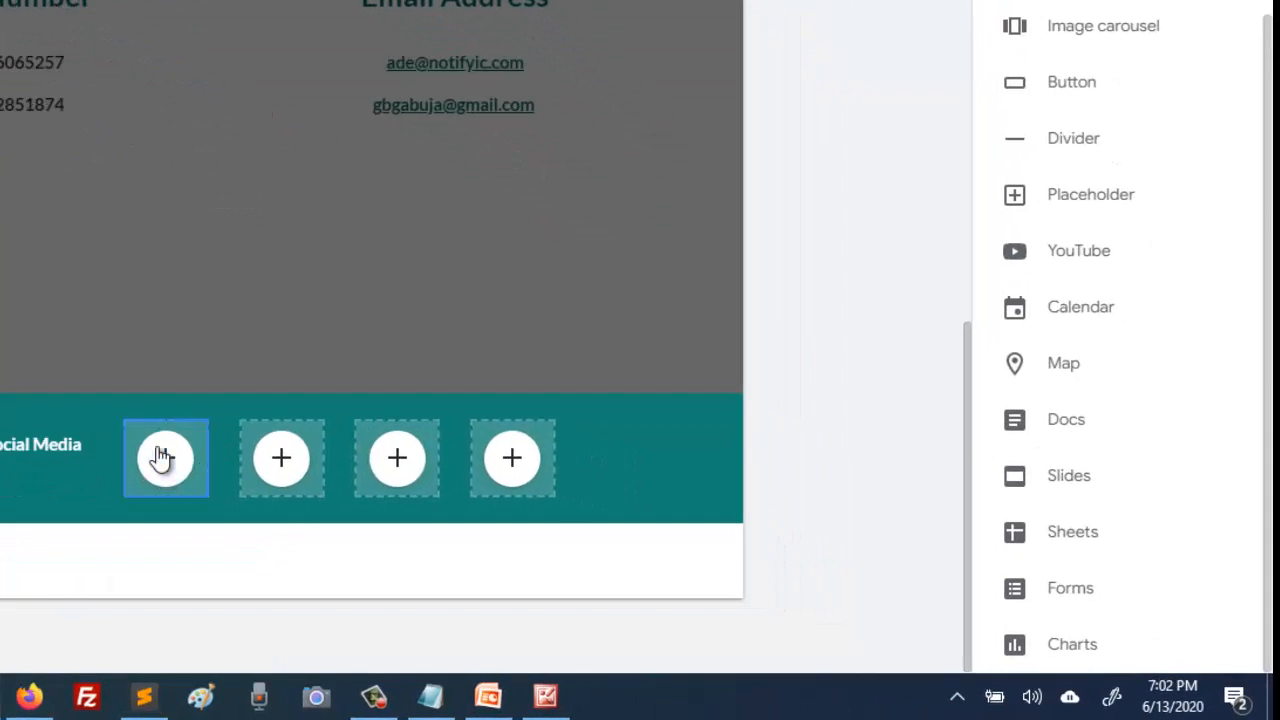
click(162, 459)
Step: Upload Facebook.png from the Social Media Icons Folder into the first footer placeholder
click(226, 362)
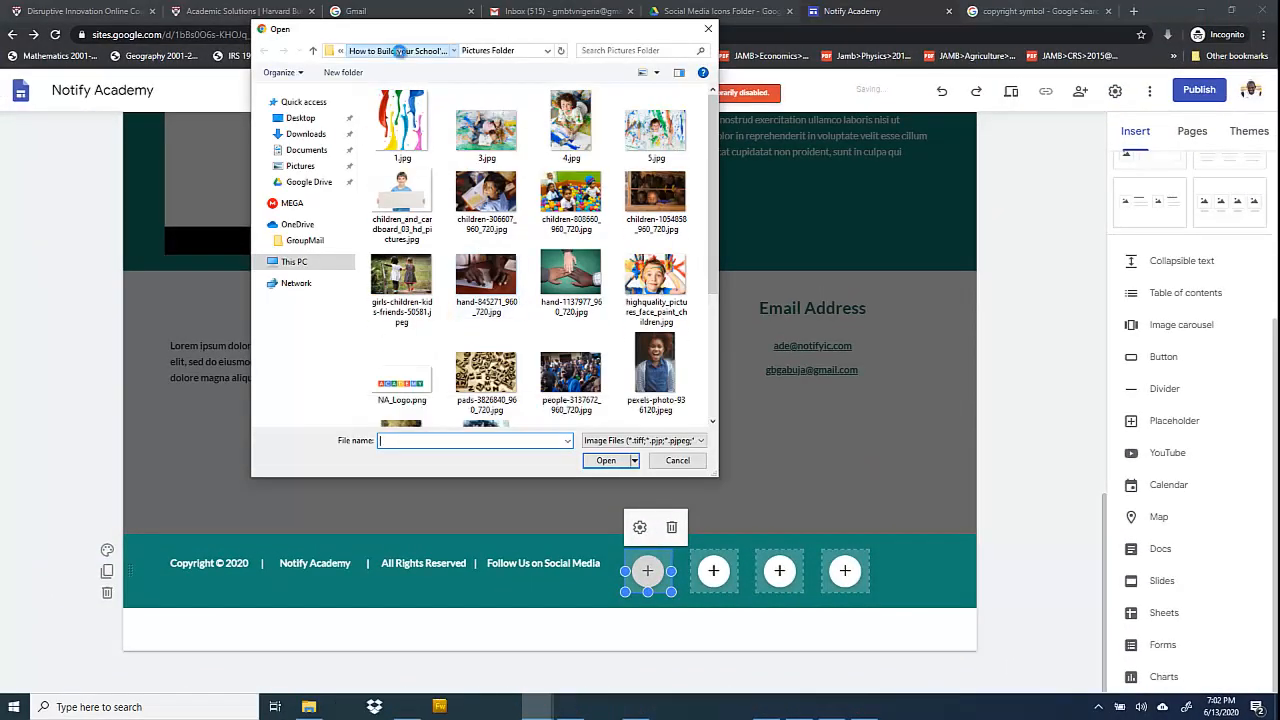
click(397, 50)
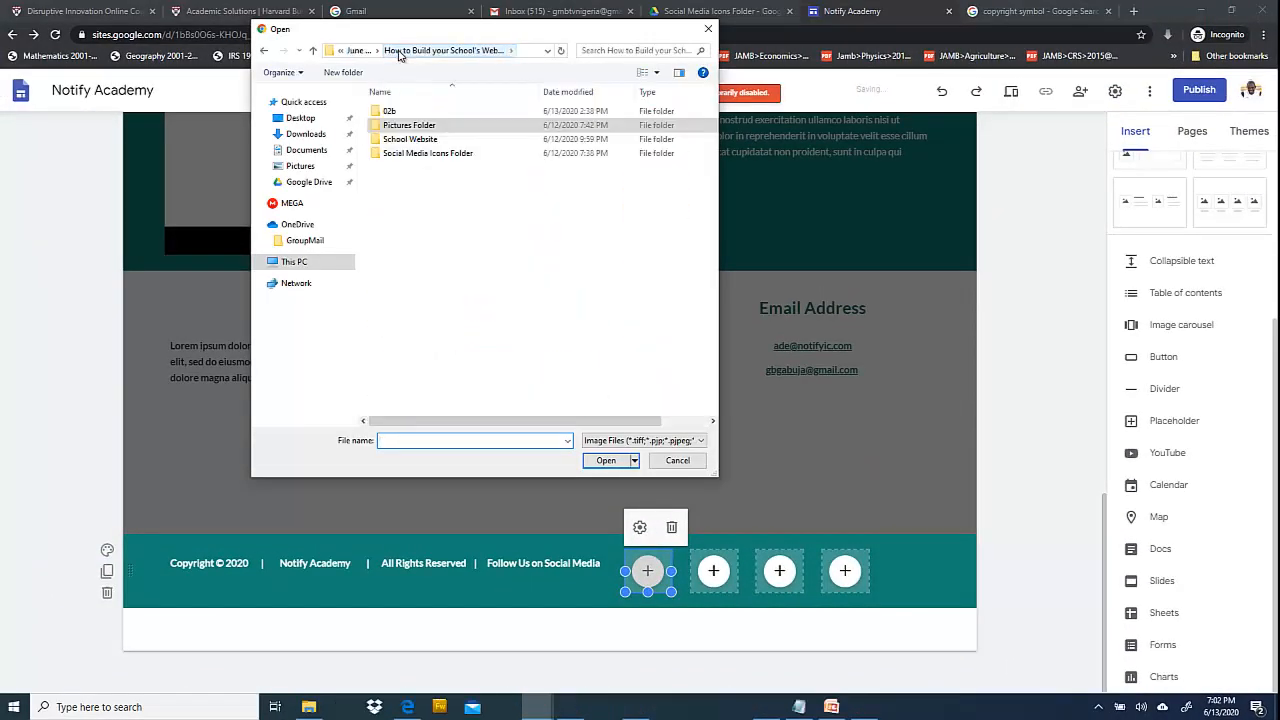
double_click(425, 153)
click(401, 124)
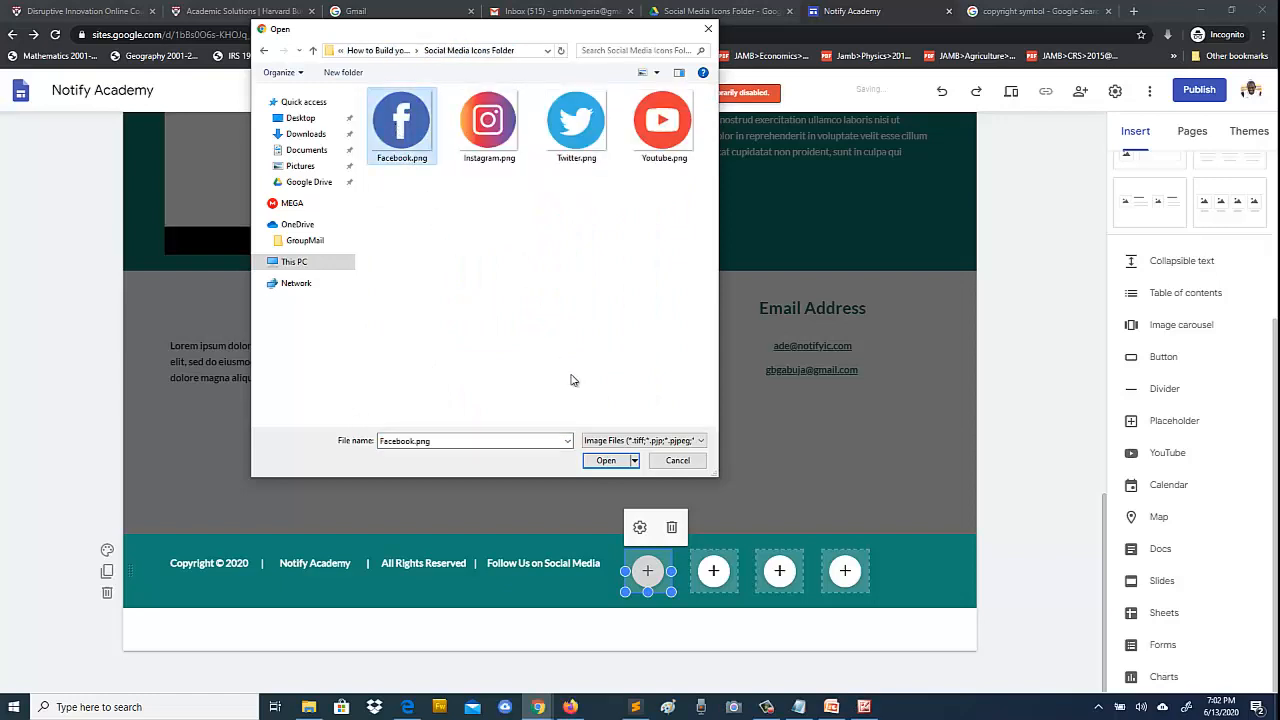
click(605, 460)
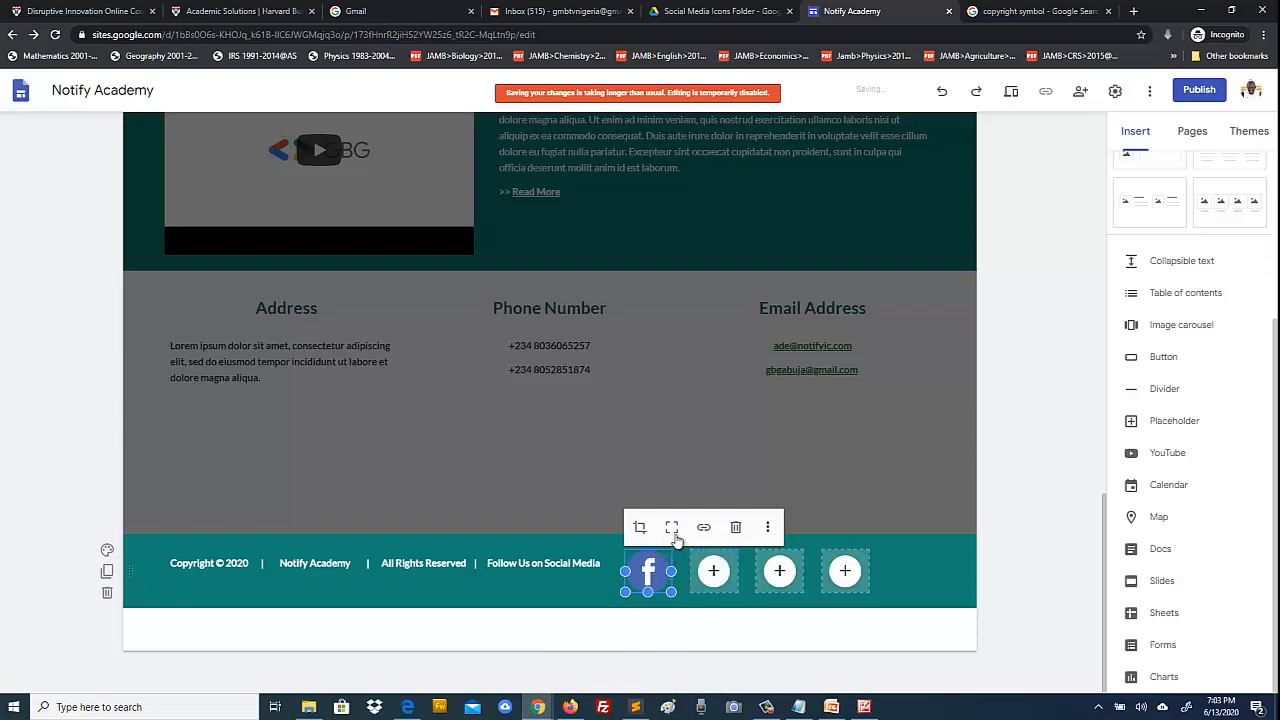
Step: Upload Instagram.png into the second footer placeholder
click(1010, 546)
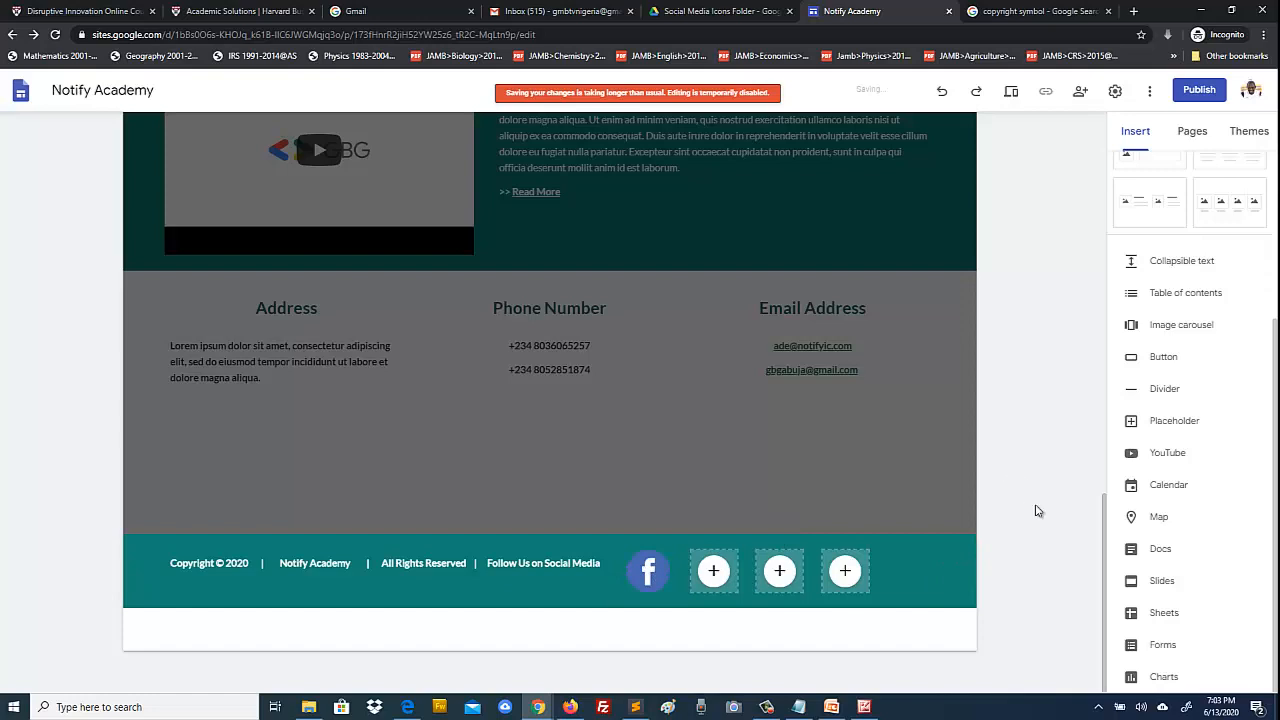
click(697, 560)
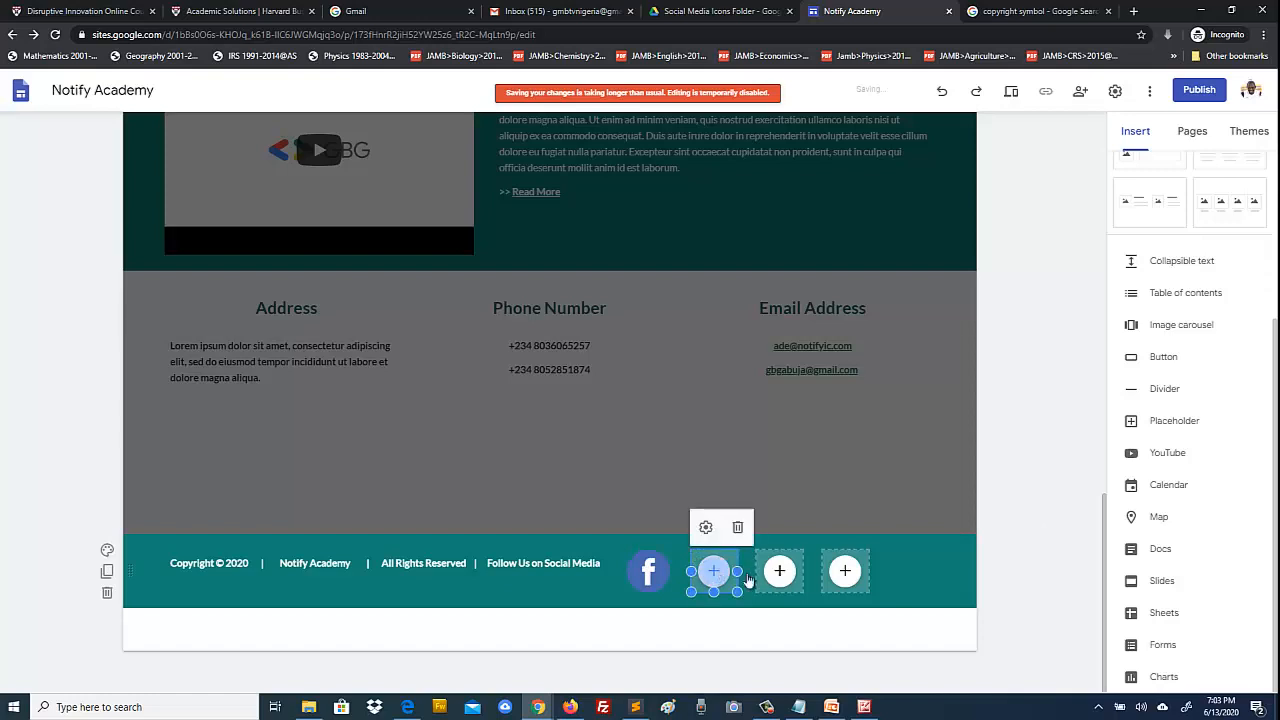
click(1023, 560)
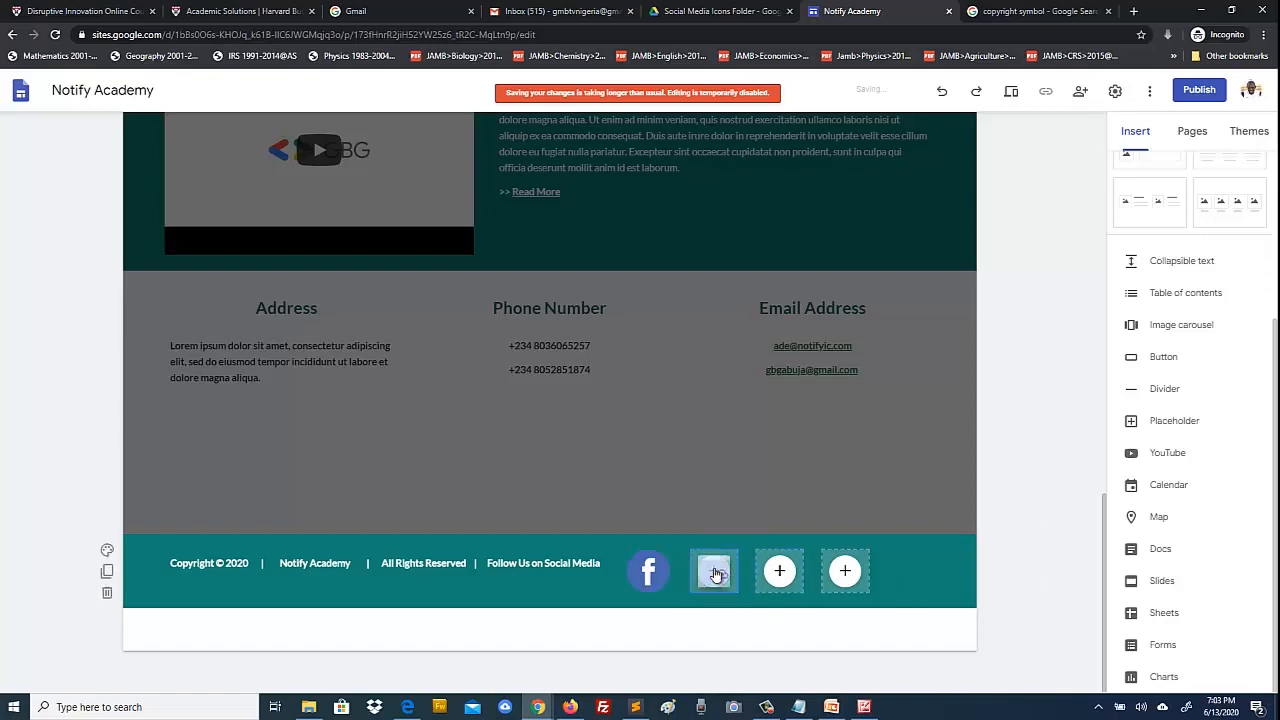
click(713, 570)
click(753, 517)
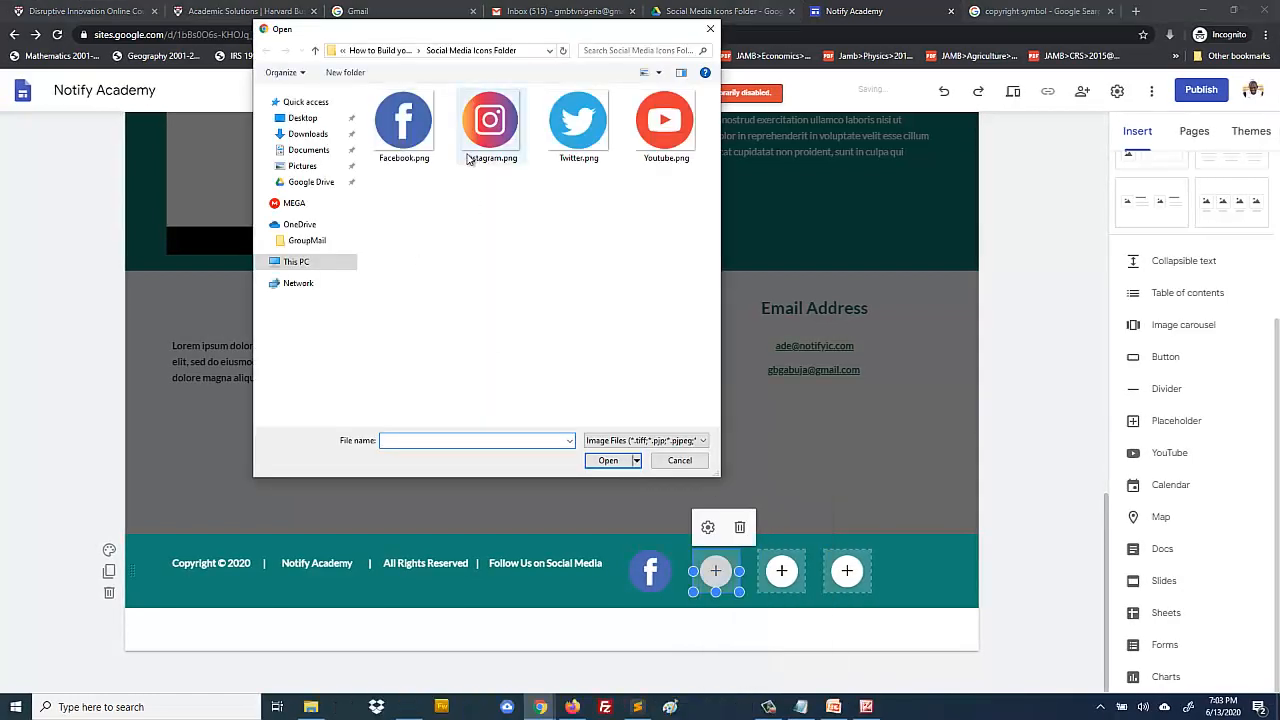
click(490, 125)
click(610, 461)
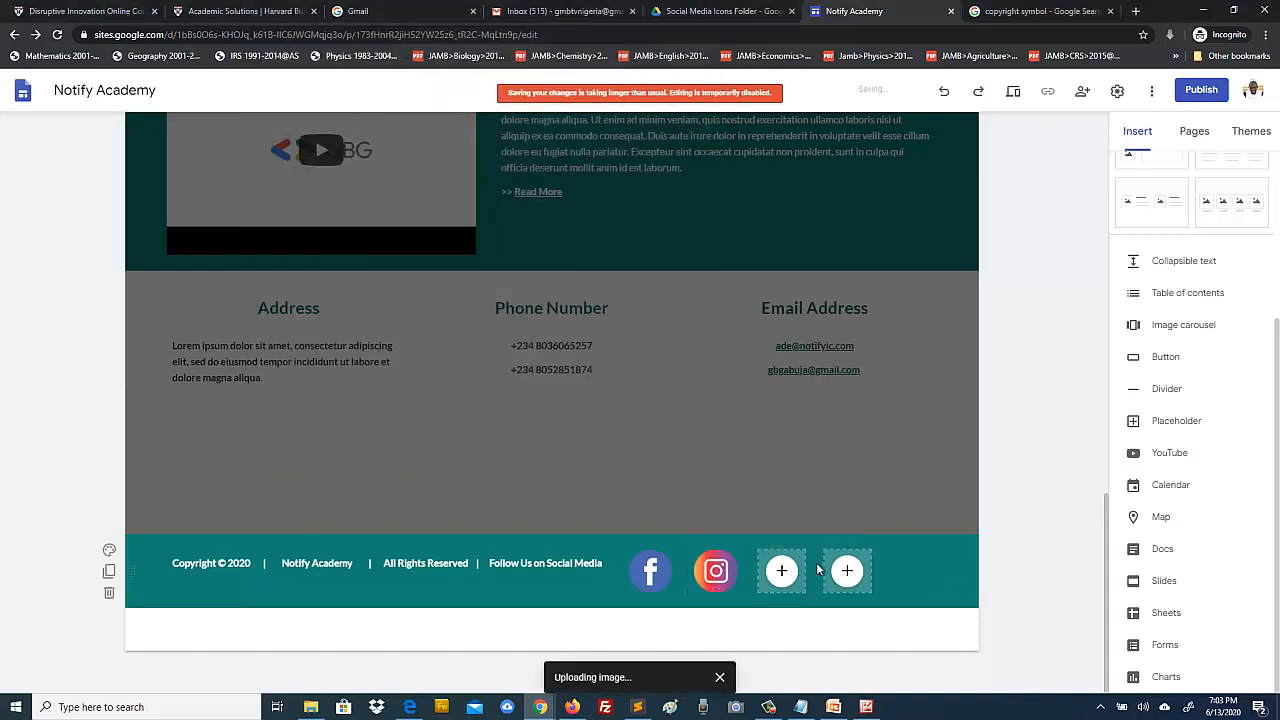
Step: Upload Twitter.png into the third footer placeholder
click(782, 570)
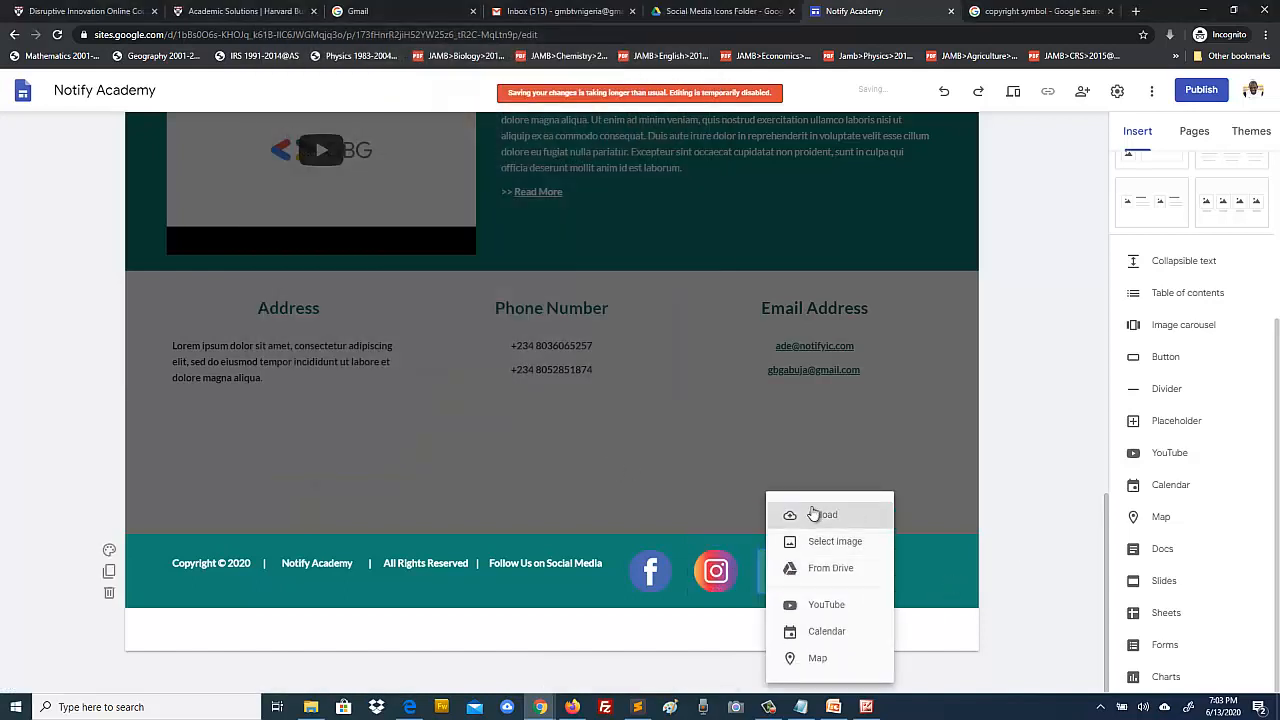
click(814, 515)
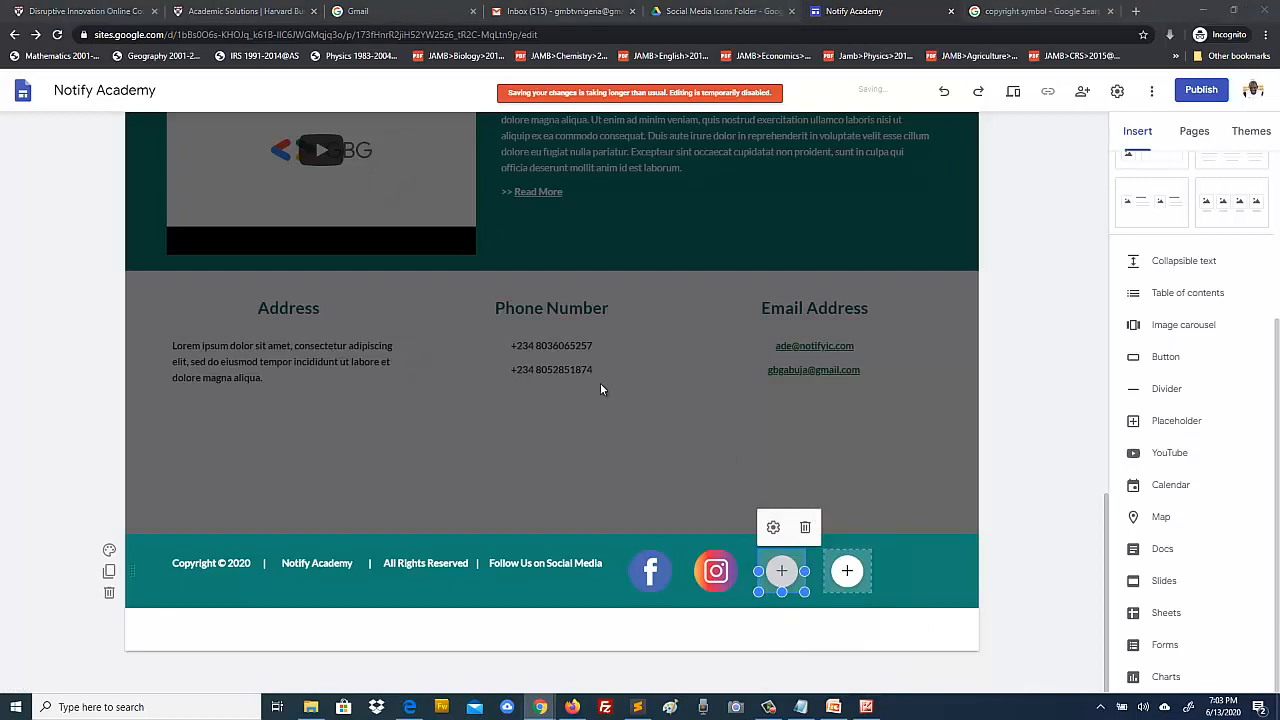
click(577, 125)
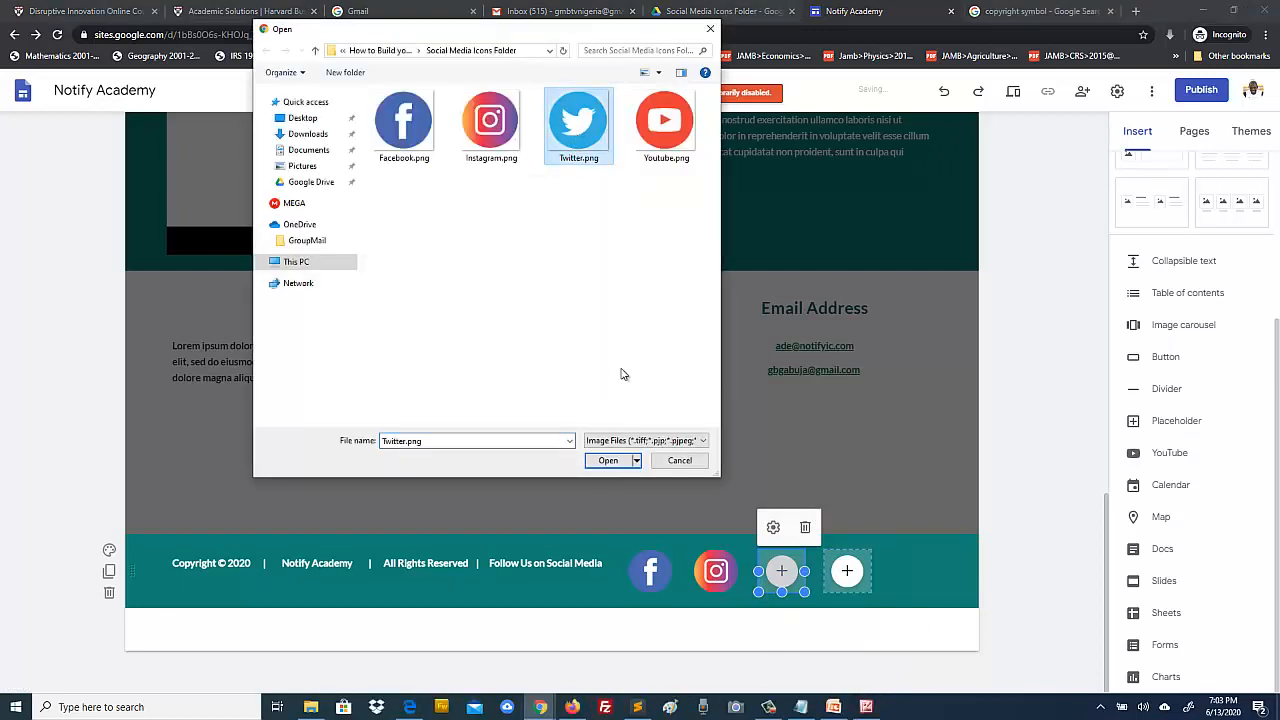
click(607, 460)
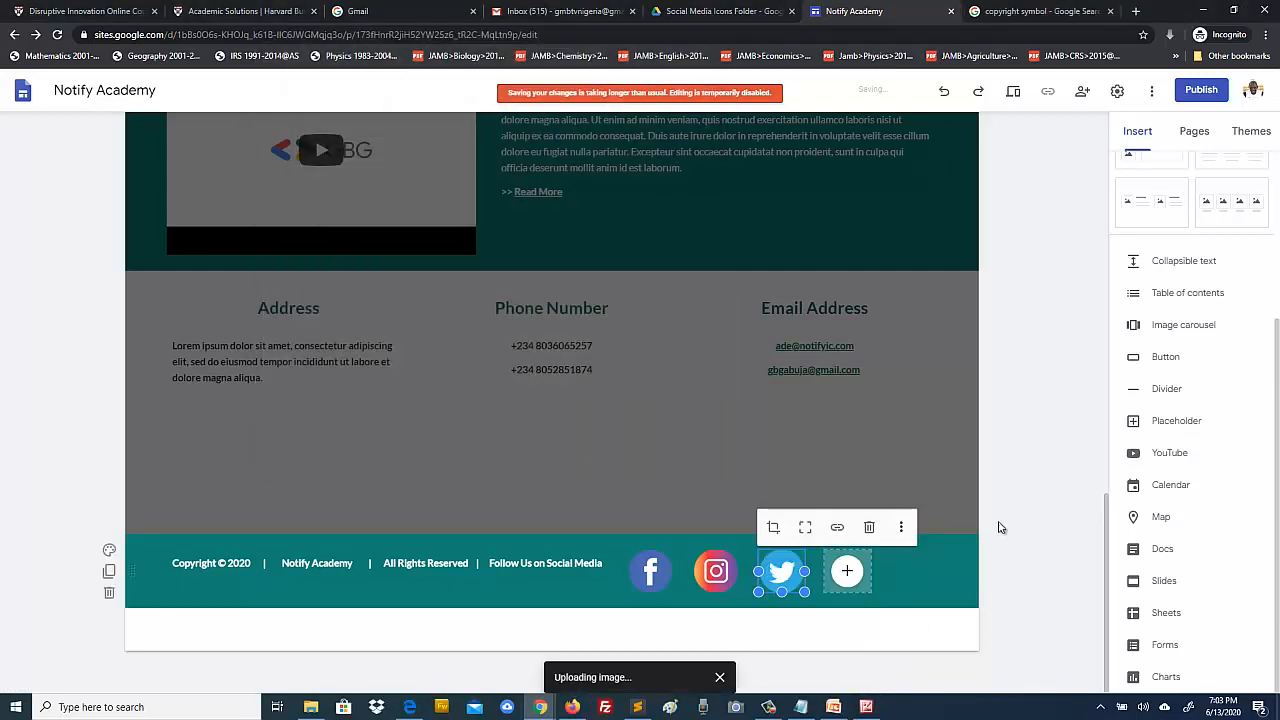
click(1043, 538)
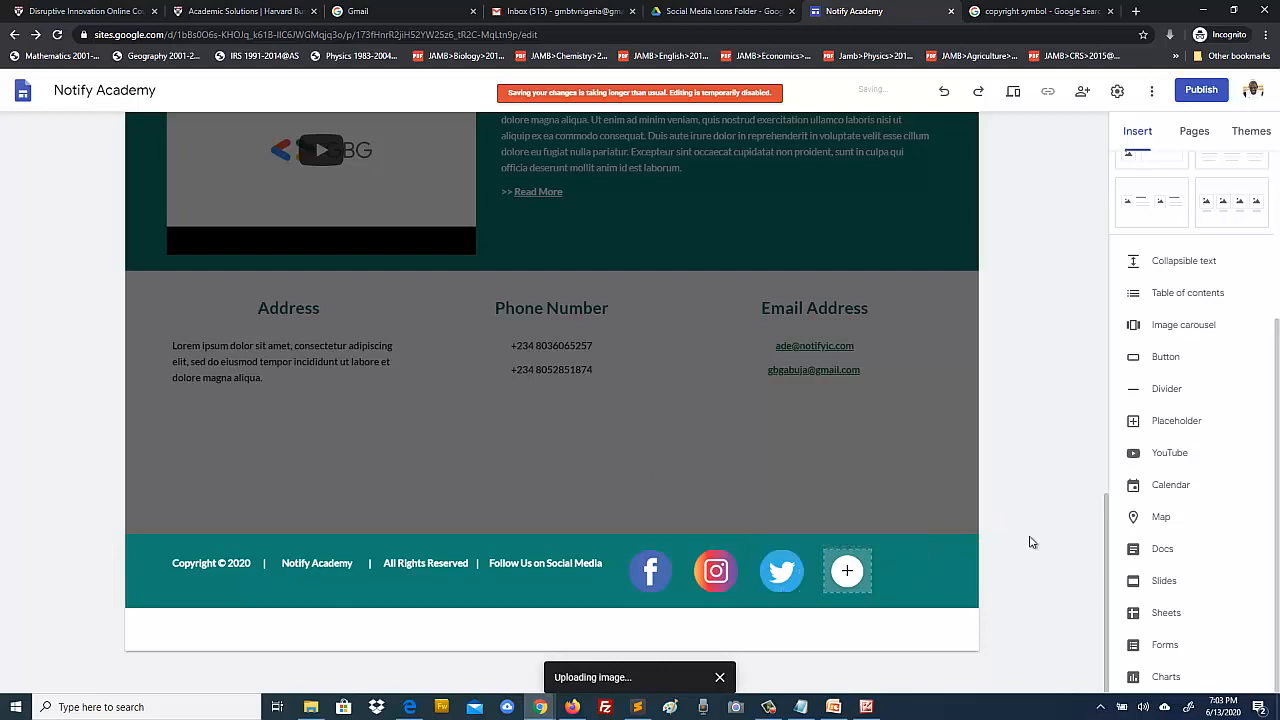
click(788, 584)
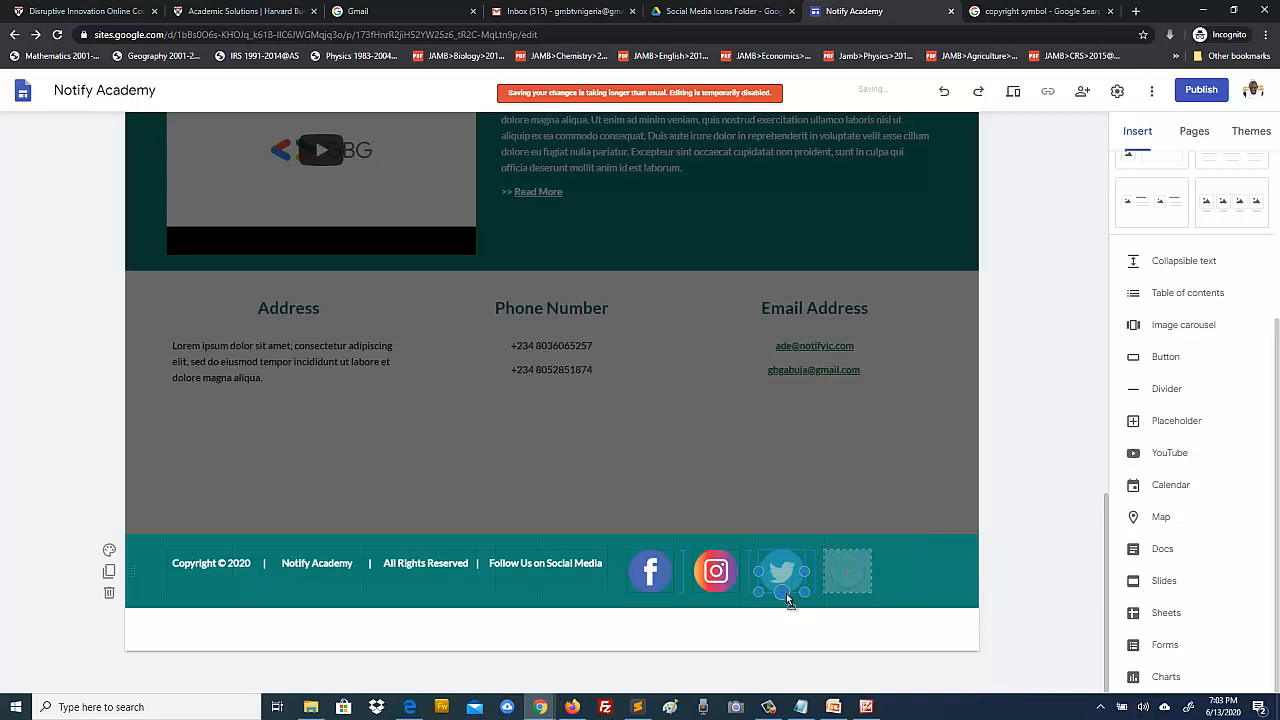
click(1033, 560)
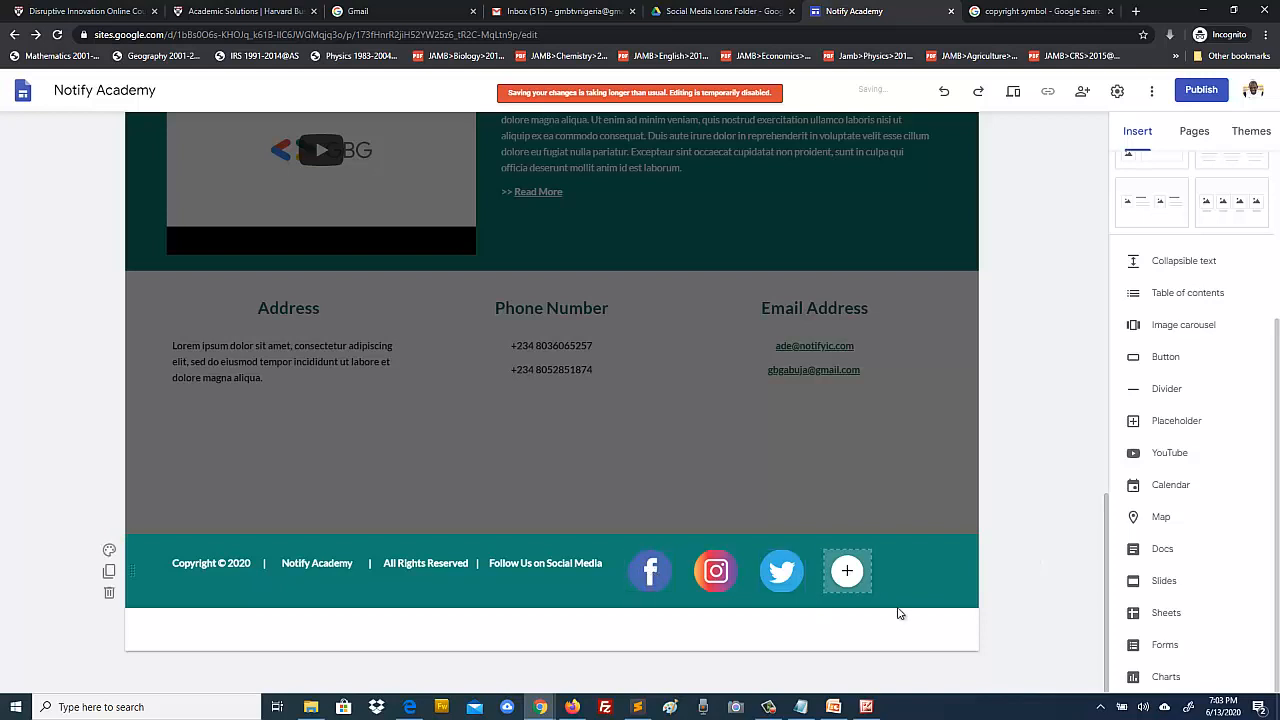
Step: Upload Youtube.png into the fourth footer placeholder
click(847, 573)
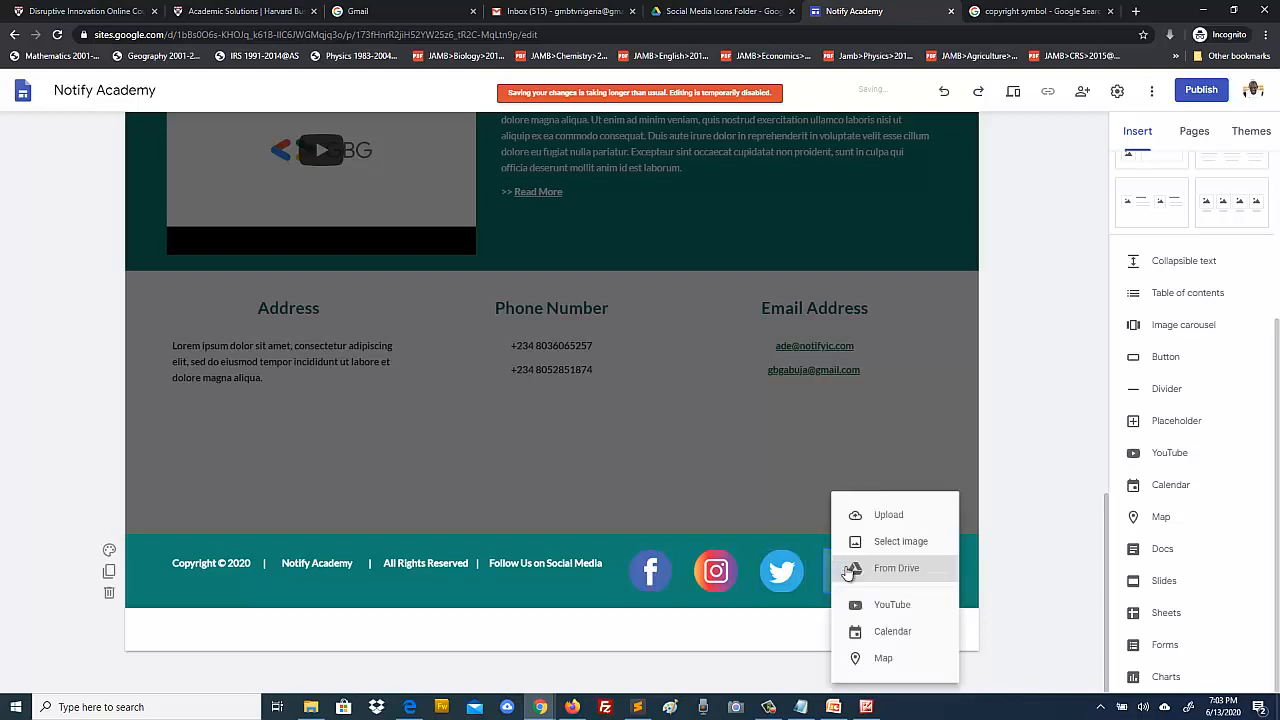
click(877, 515)
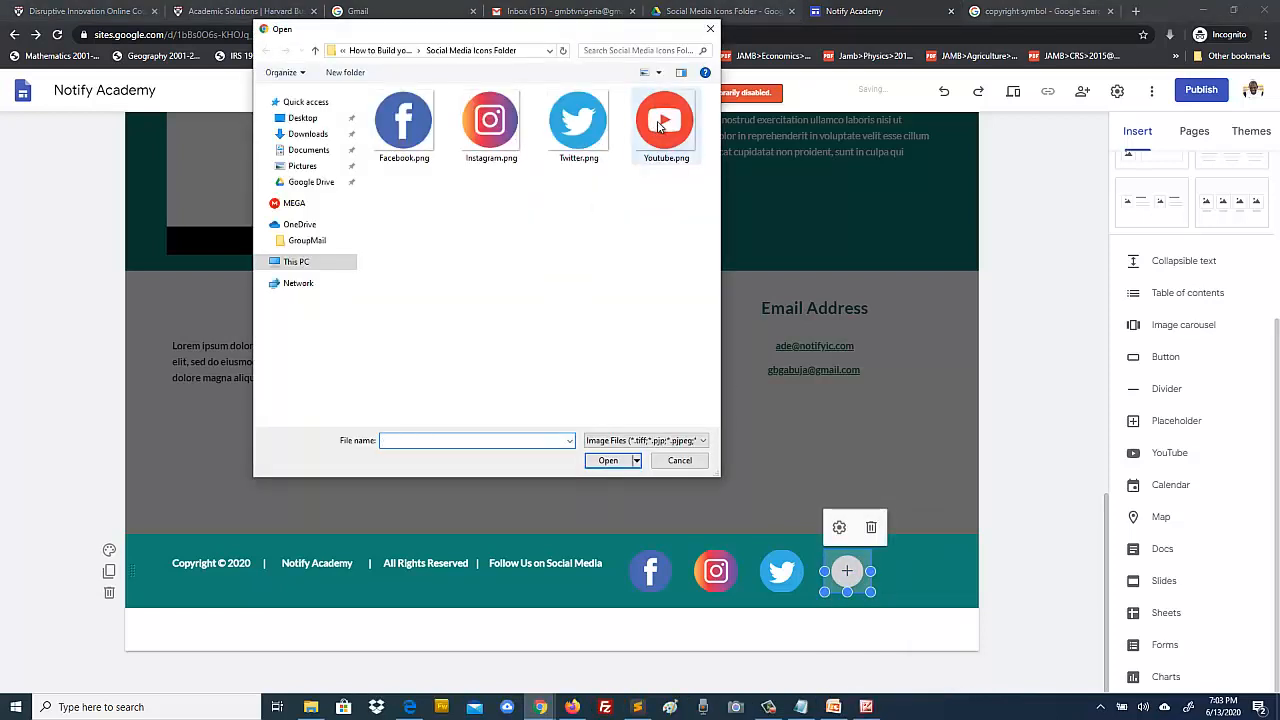
click(660, 125)
click(608, 460)
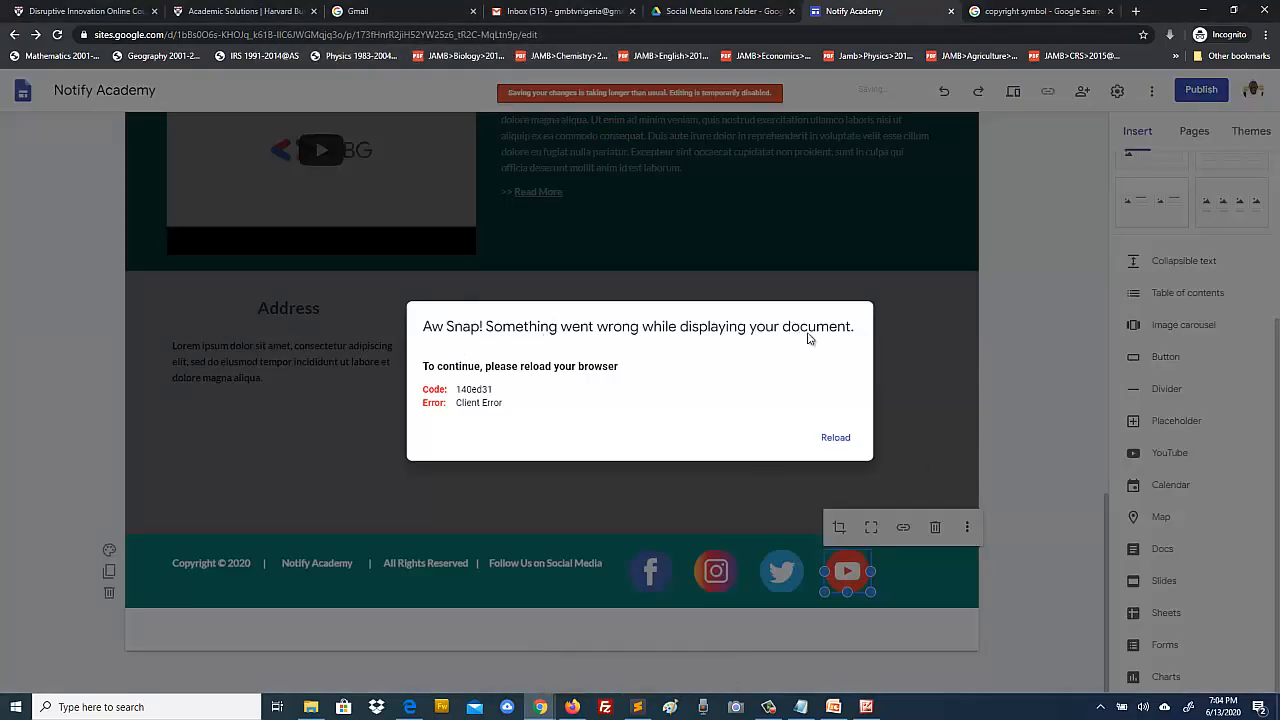
Step: Reload the page from the Aw Snap error and confirm the reload despite unsaved changes
click(836, 438)
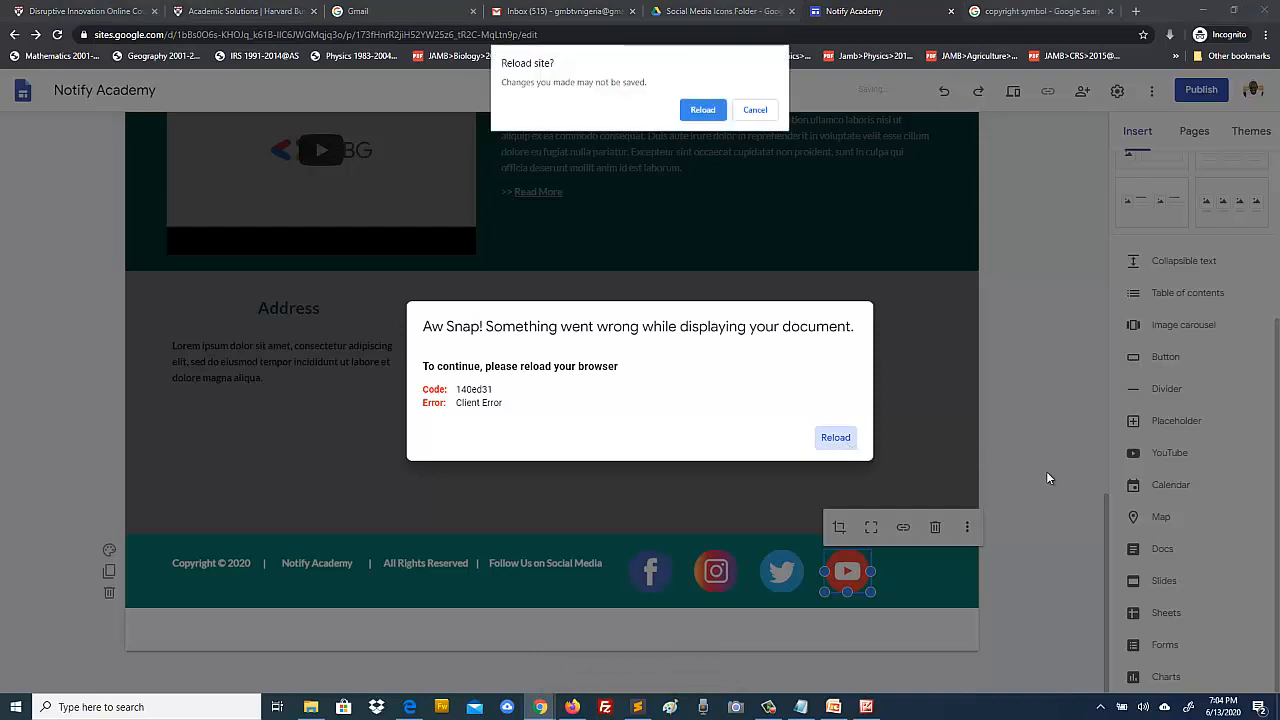
click(702, 110)
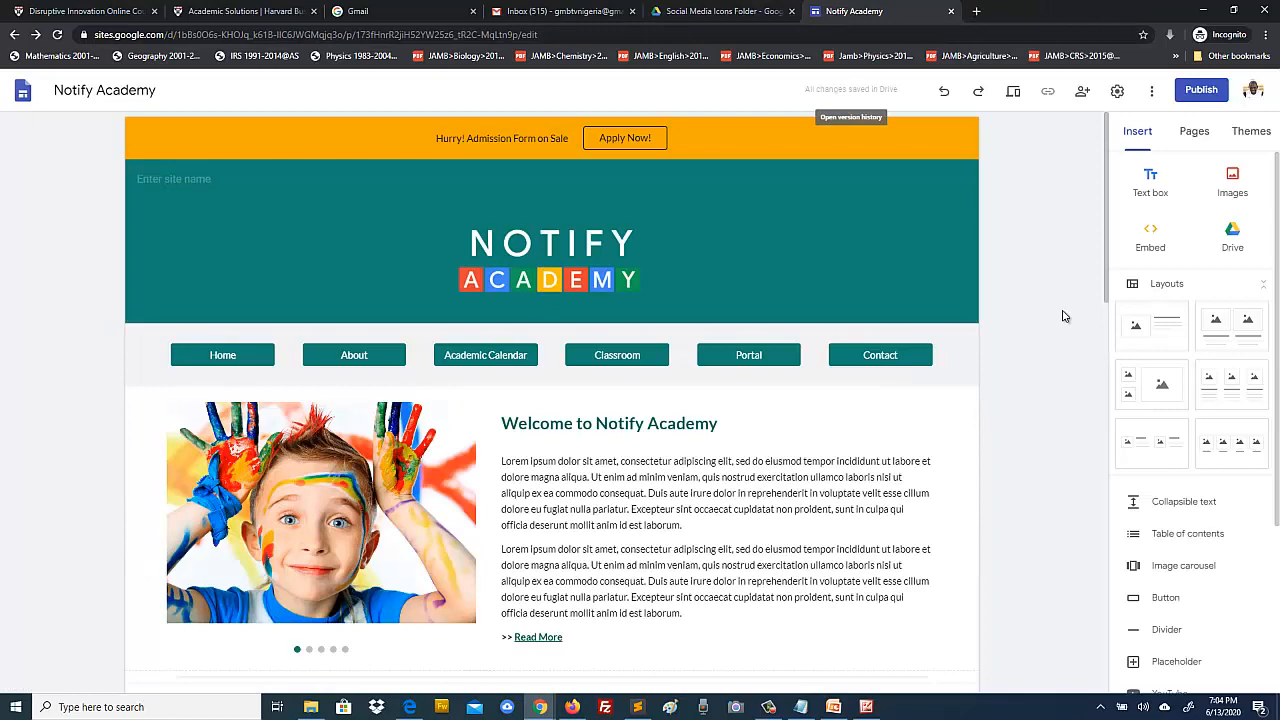
Step: Move the stray placeholder from above the footer into the footer row
scroll(1063, 316, down, 10)
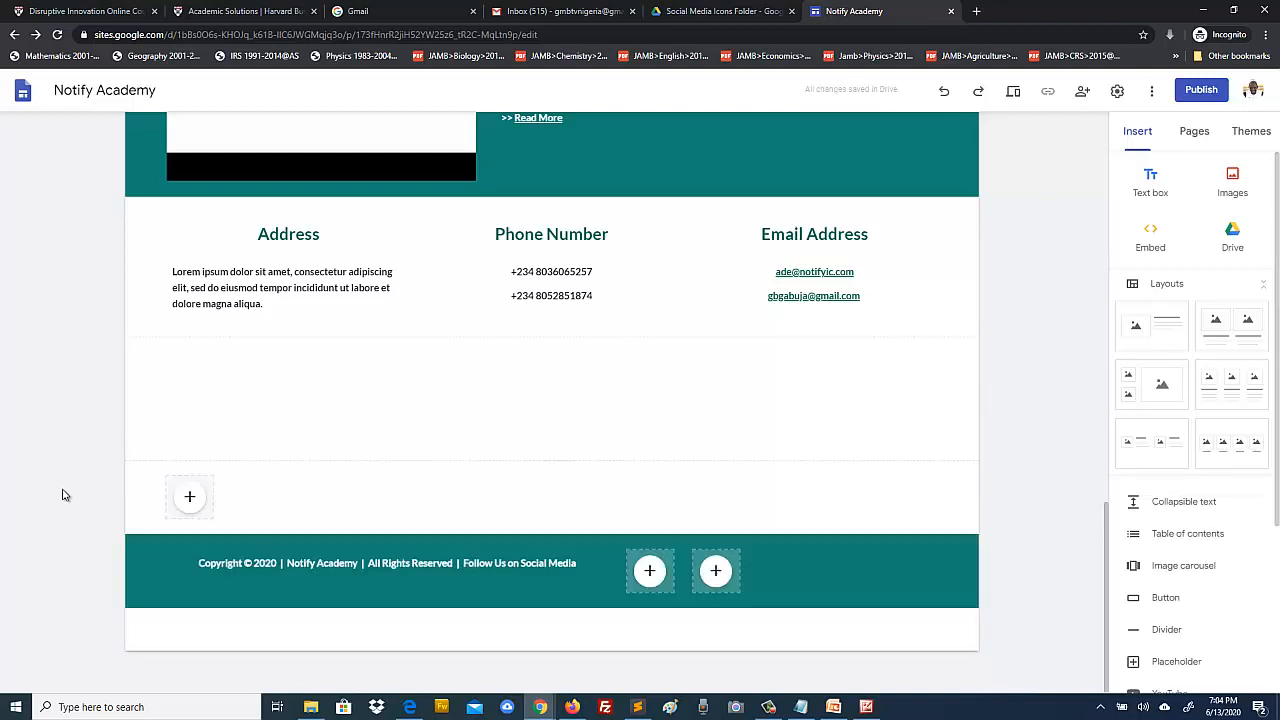
click(183, 494)
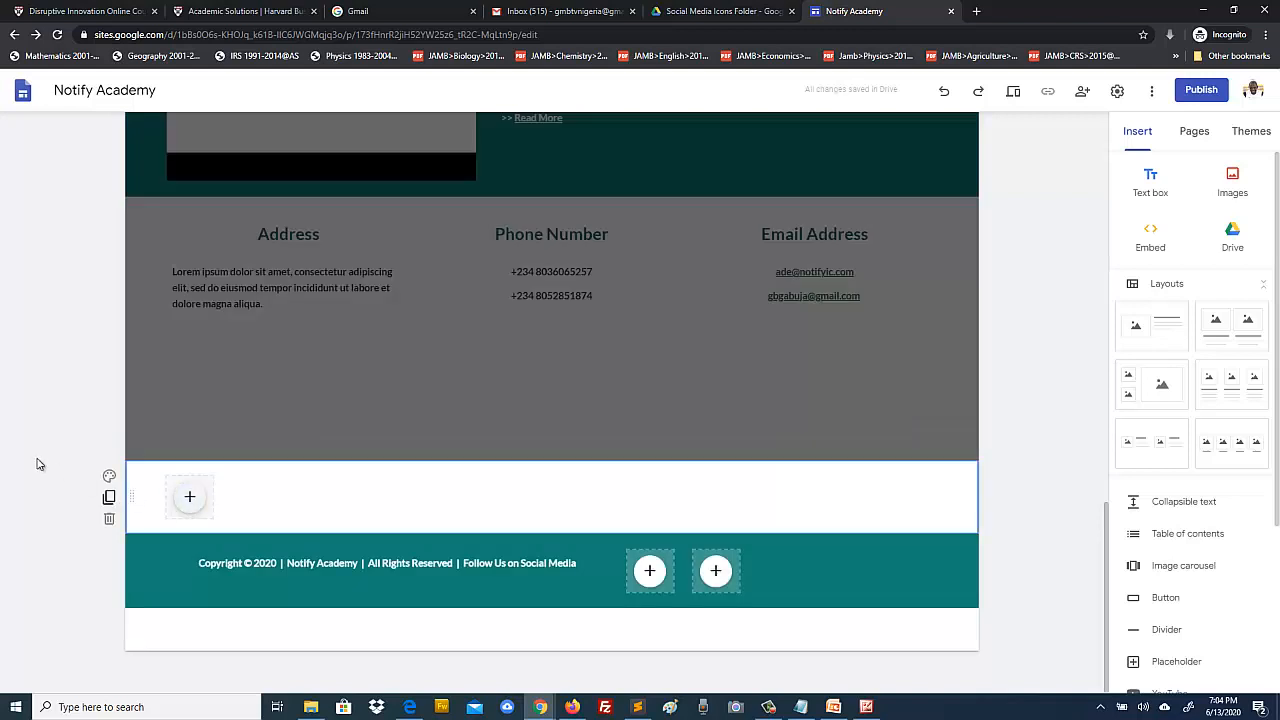
drag(172, 480, 788, 574)
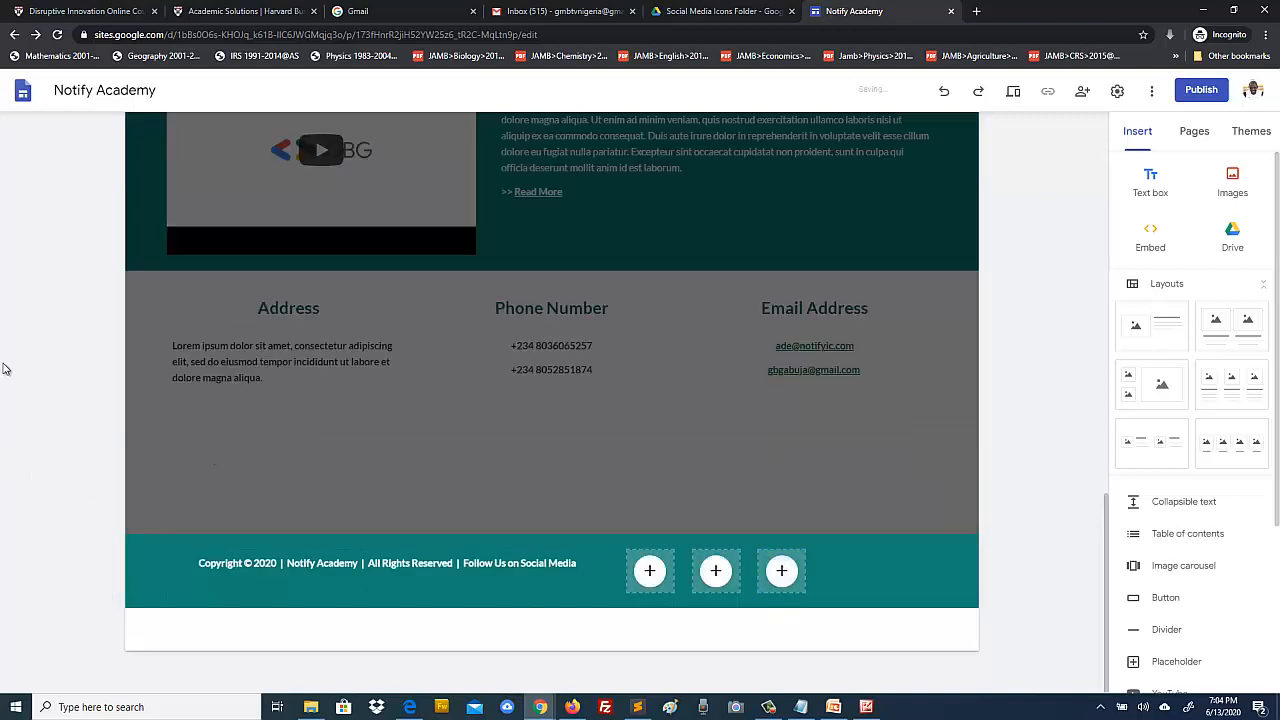
click(415, 450)
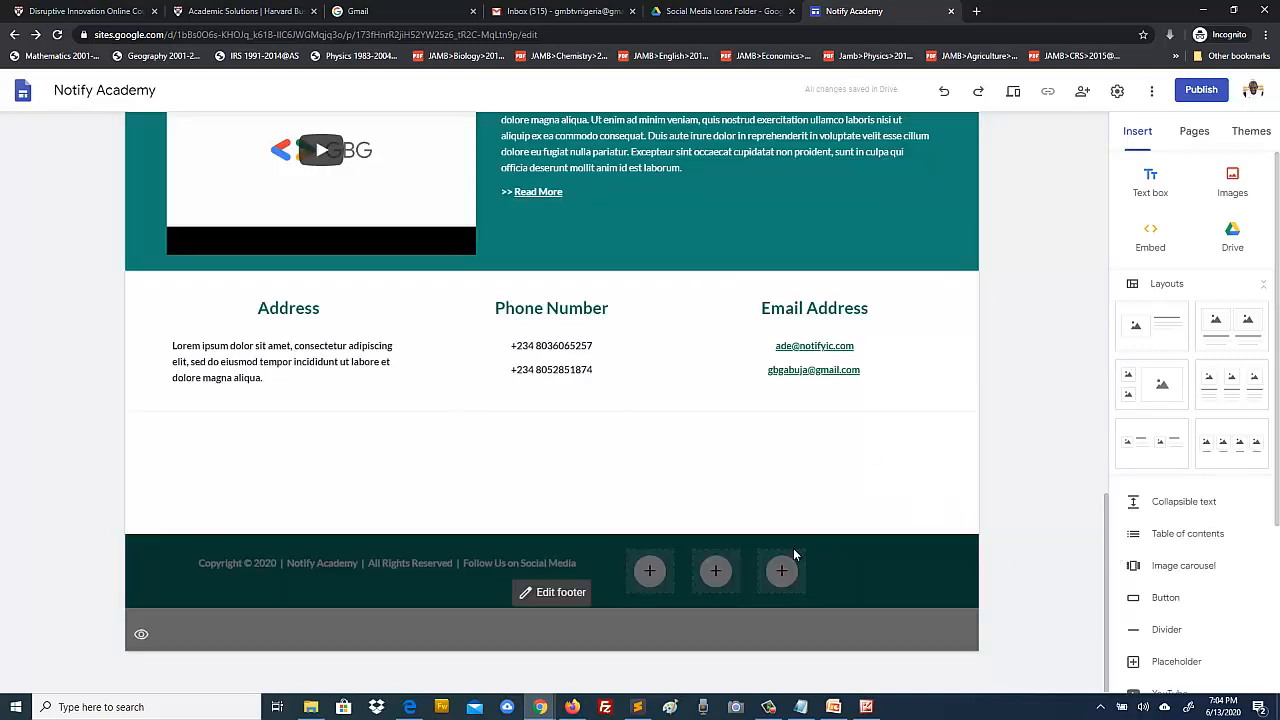
Step: Paste another placeholder copy and drag it into the footer row as the fourth slot
click(790, 561)
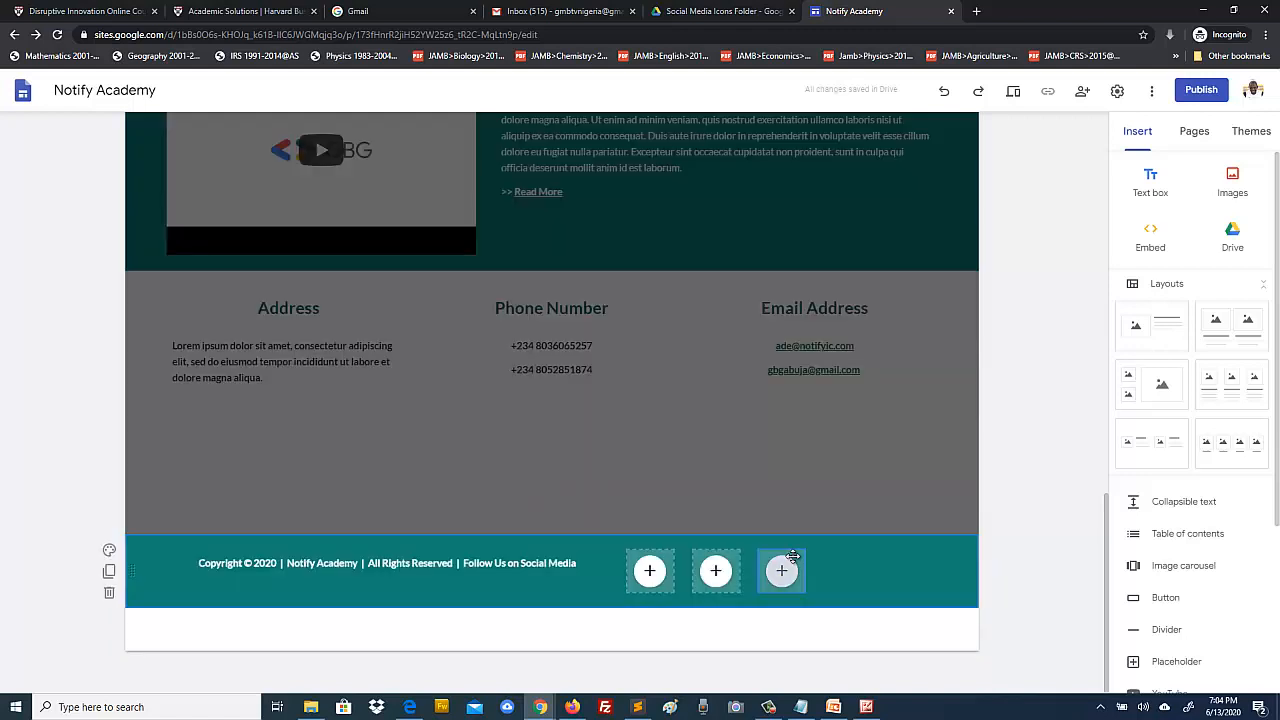
click(795, 558)
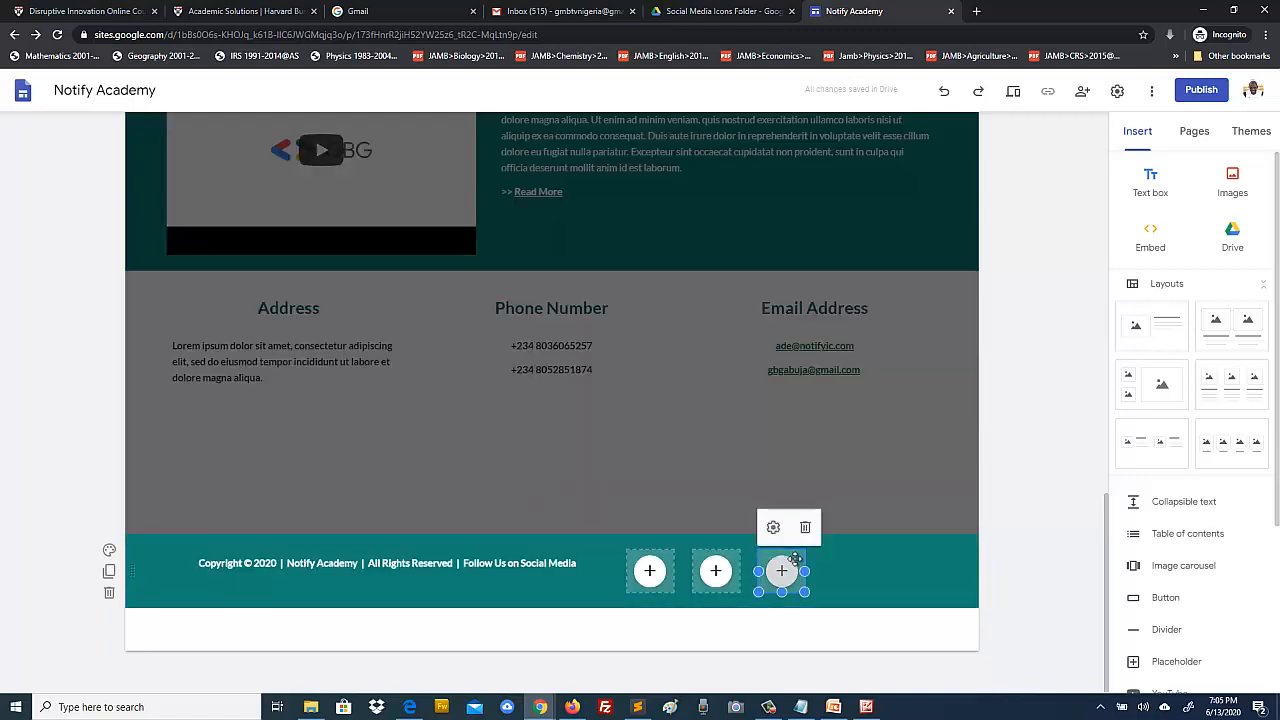
key(ctrl+v)
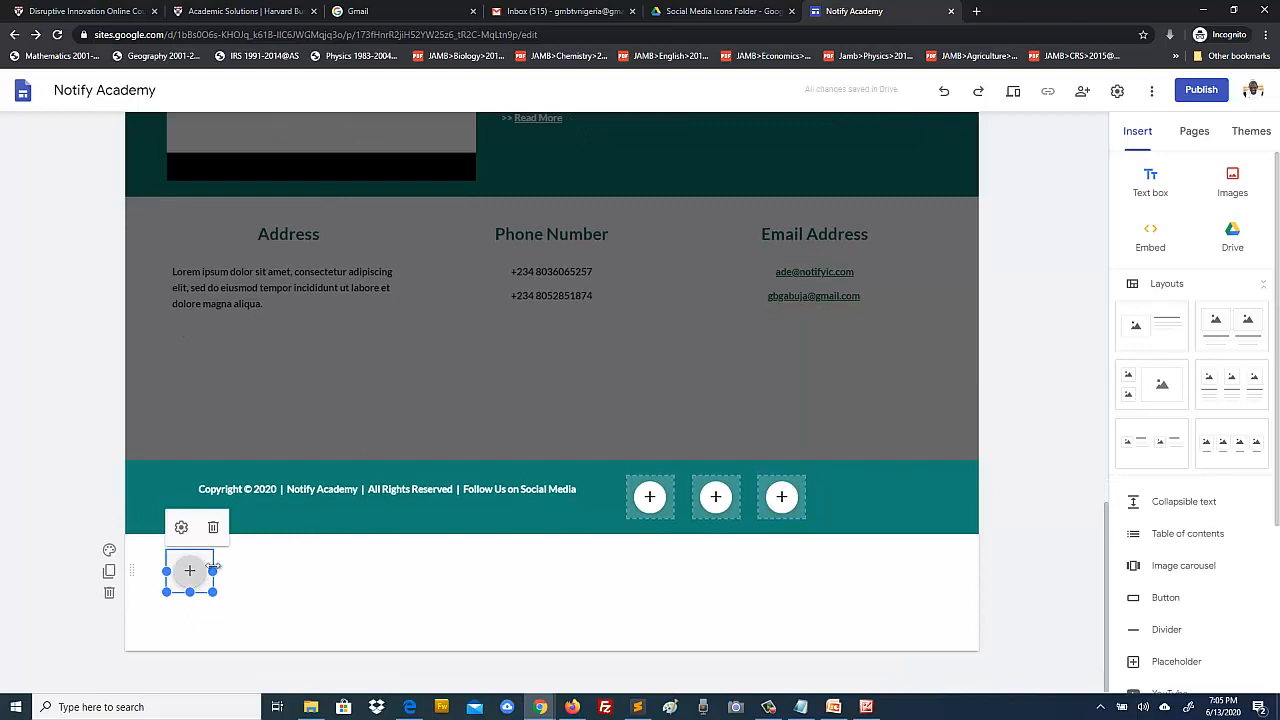
drag(203, 560, 851, 505)
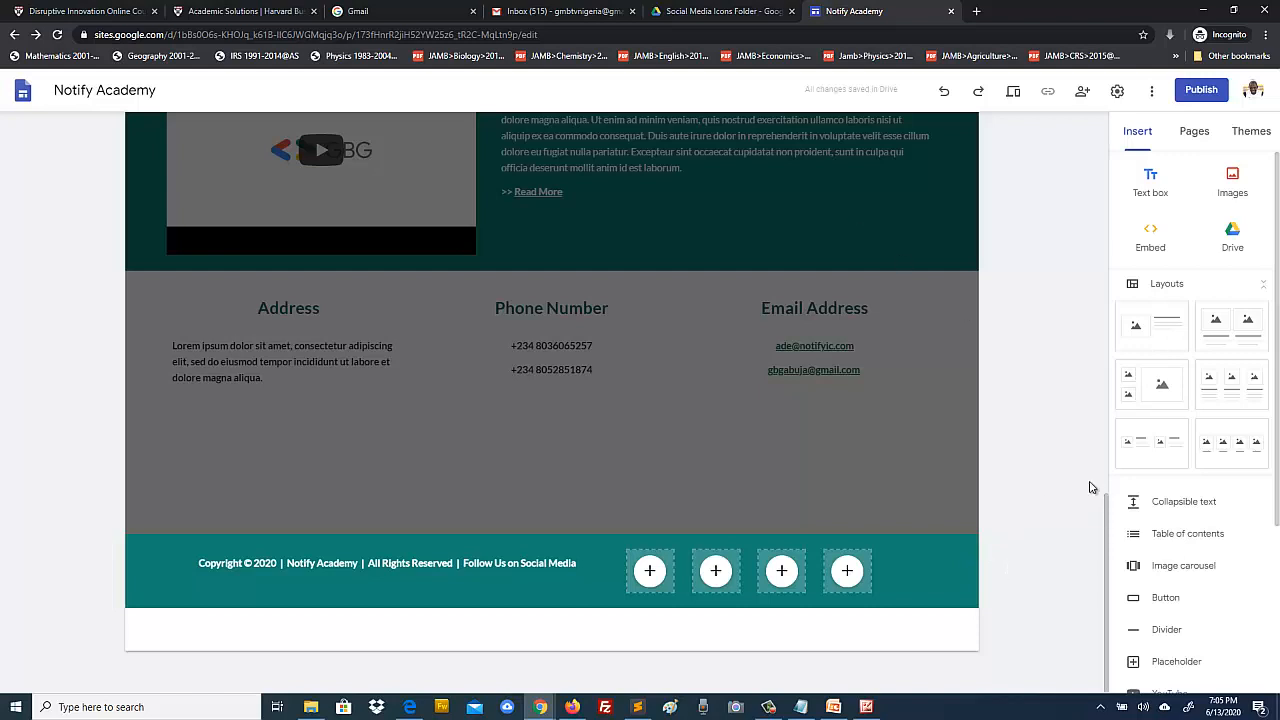
click(650, 570)
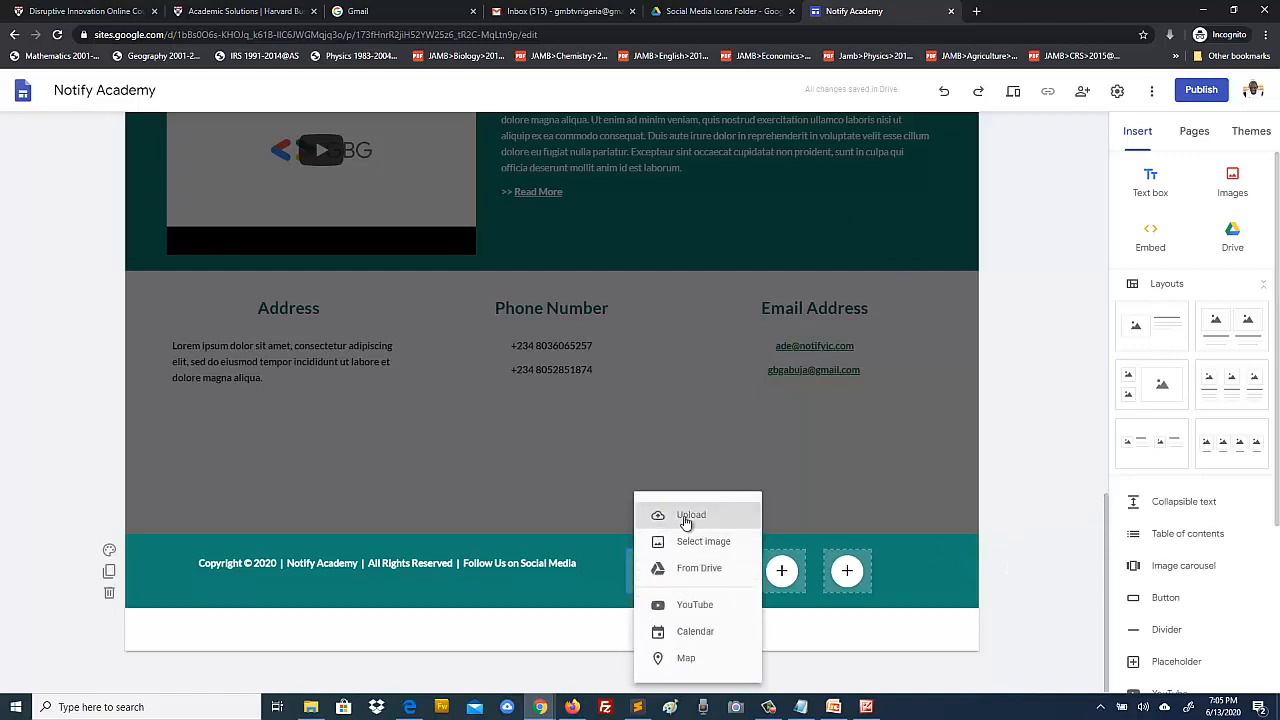
Step: Upload Facebook.png and Instagram.png into the first two footer slots
click(686, 517)
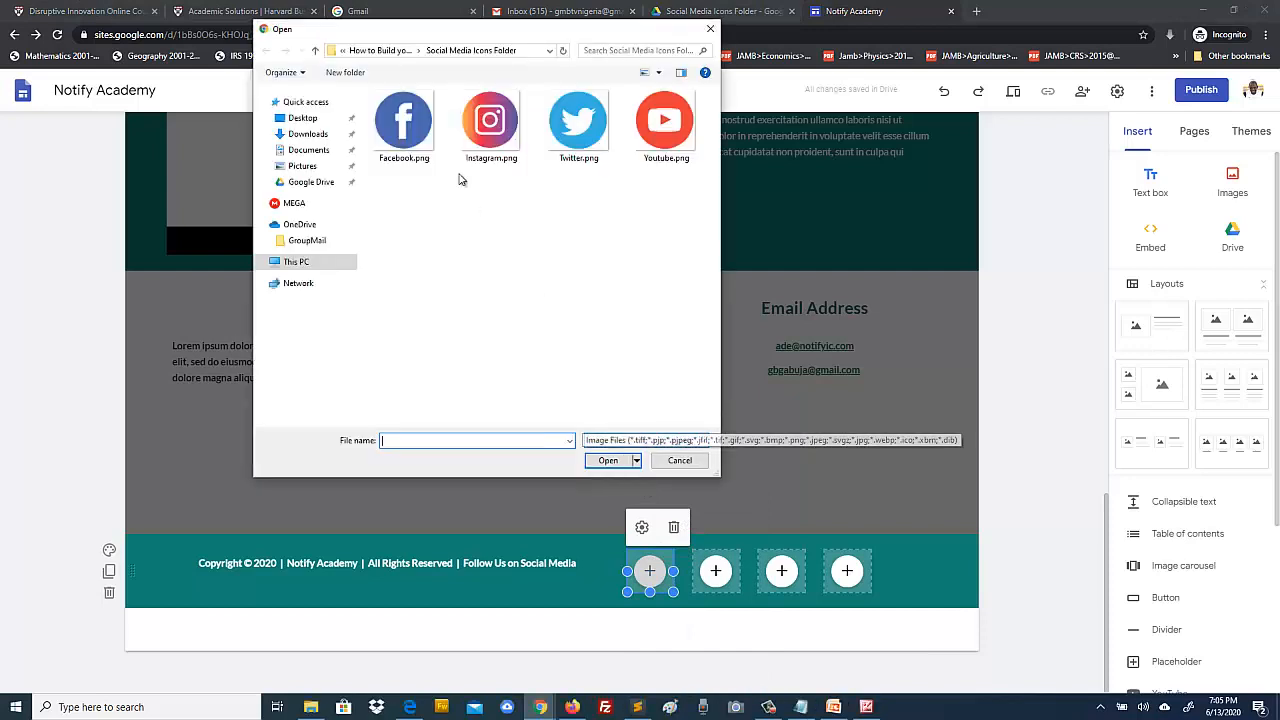
click(404, 125)
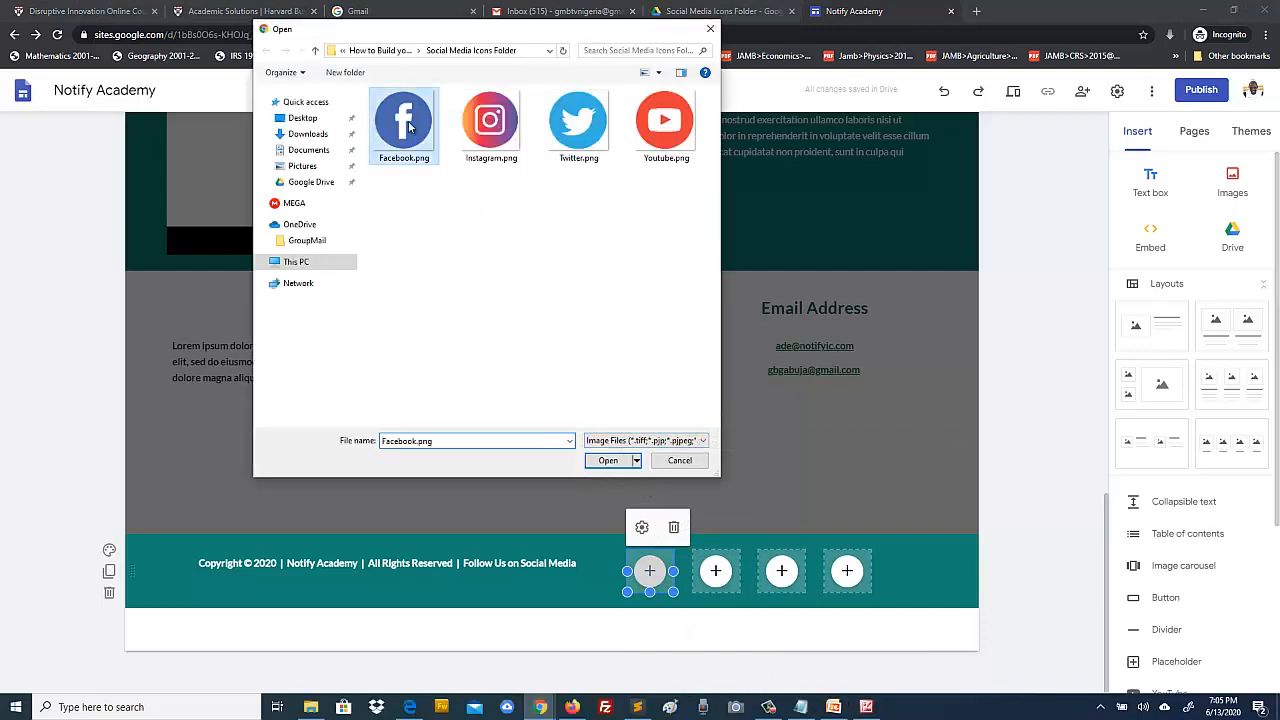
click(608, 461)
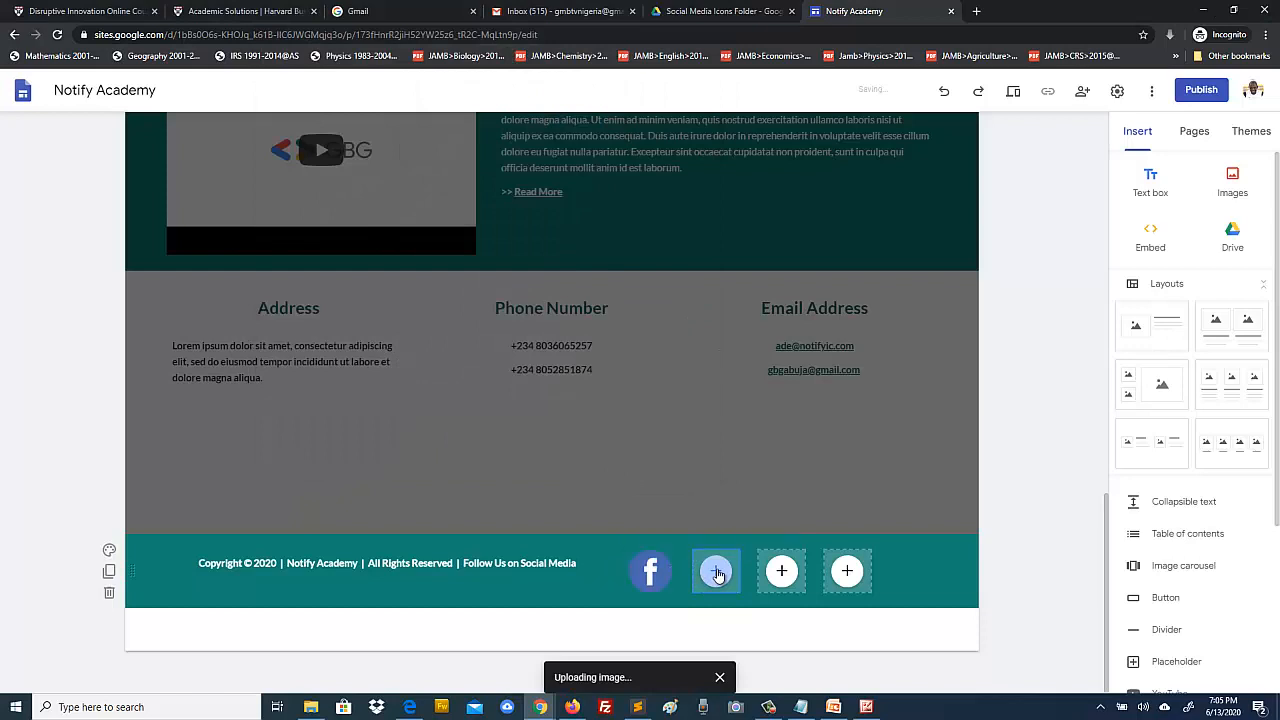
click(717, 575)
click(737, 513)
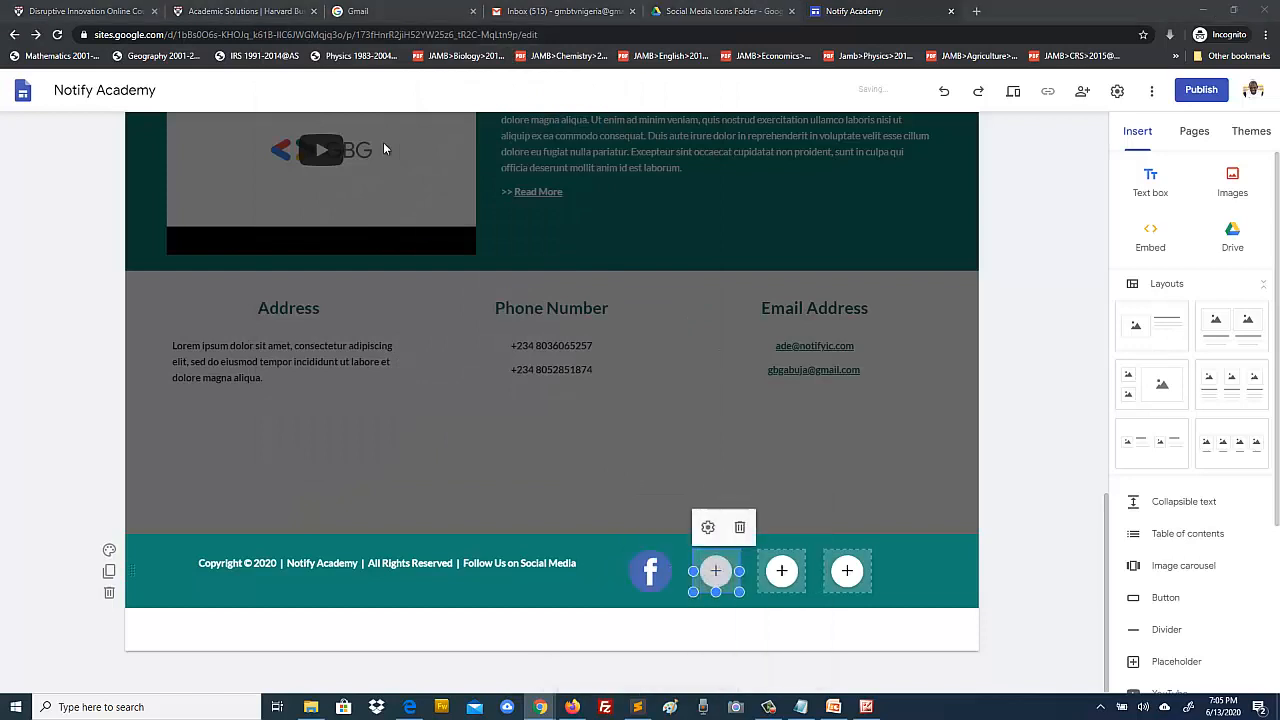
click(475, 120)
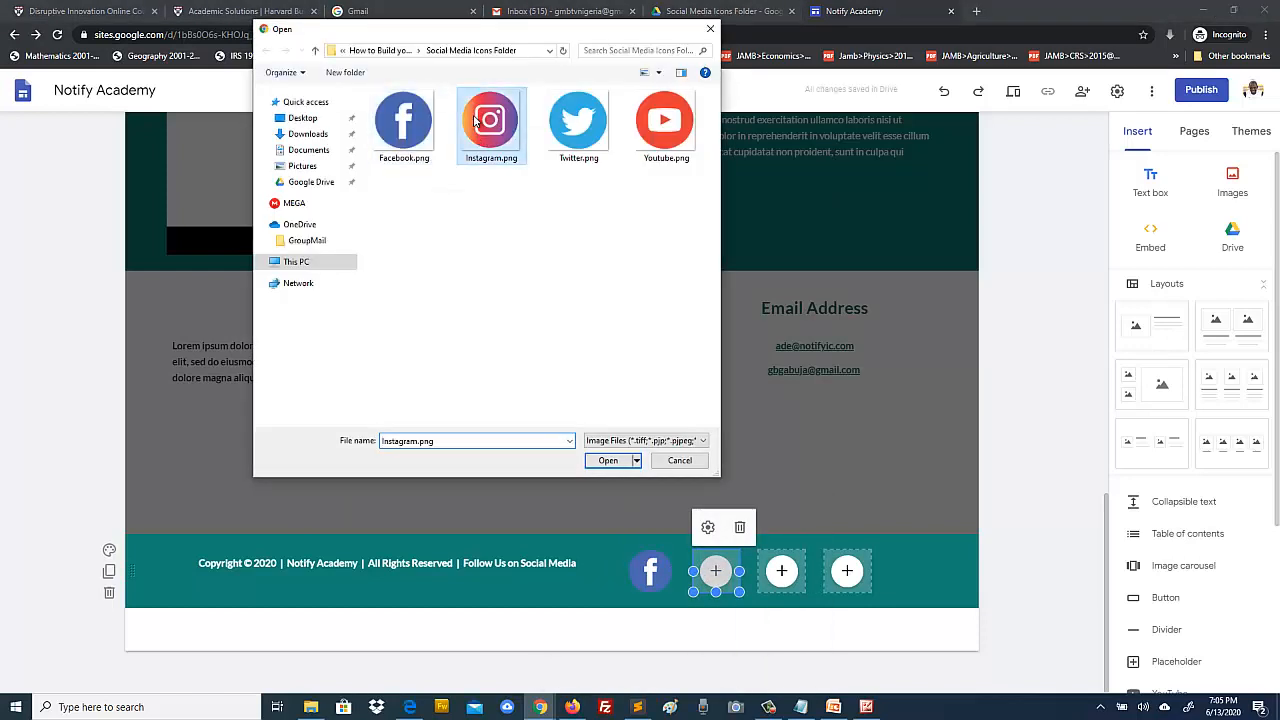
click(608, 460)
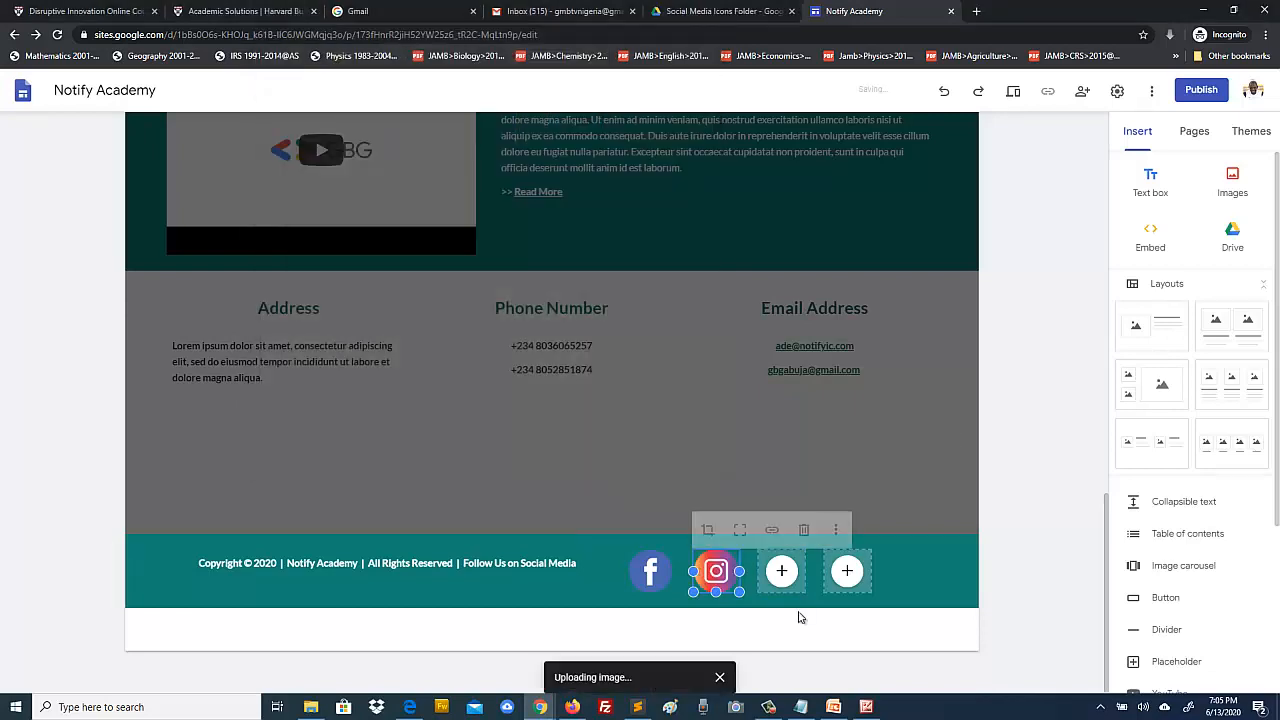
Step: Upload Twitter.png and Youtube.png into the third and fourth footer slots
click(782, 571)
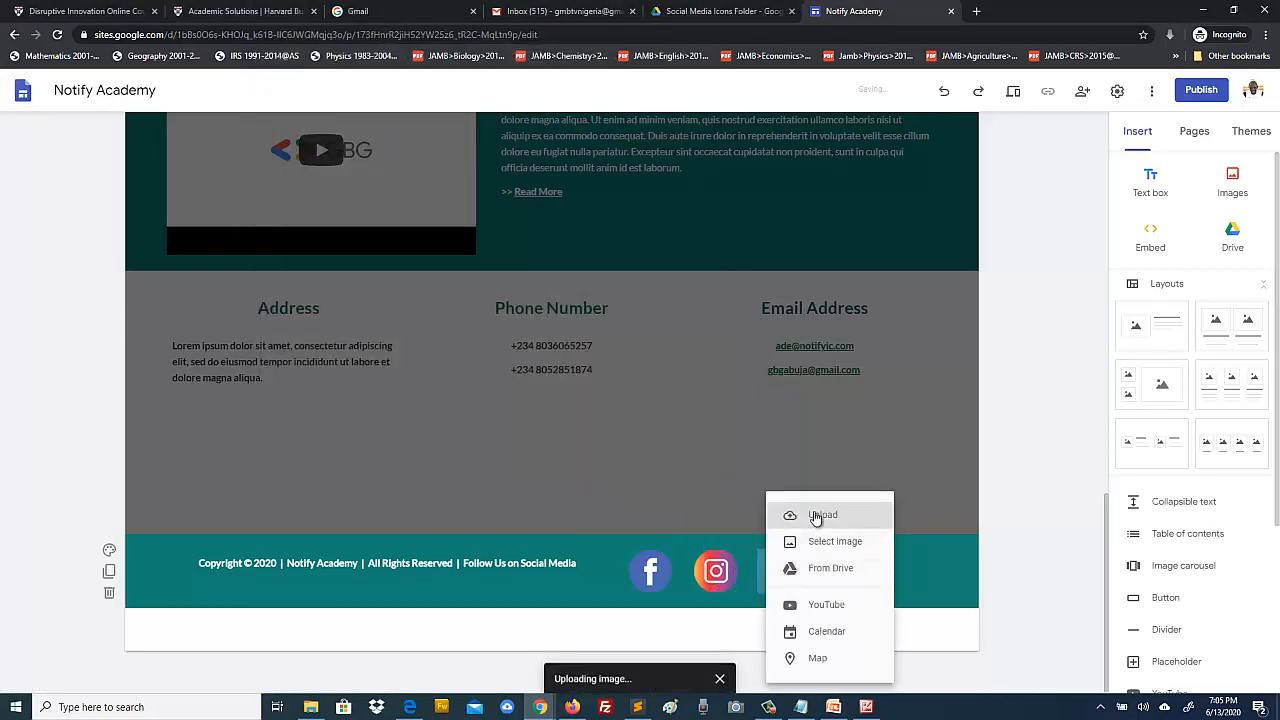
click(815, 515)
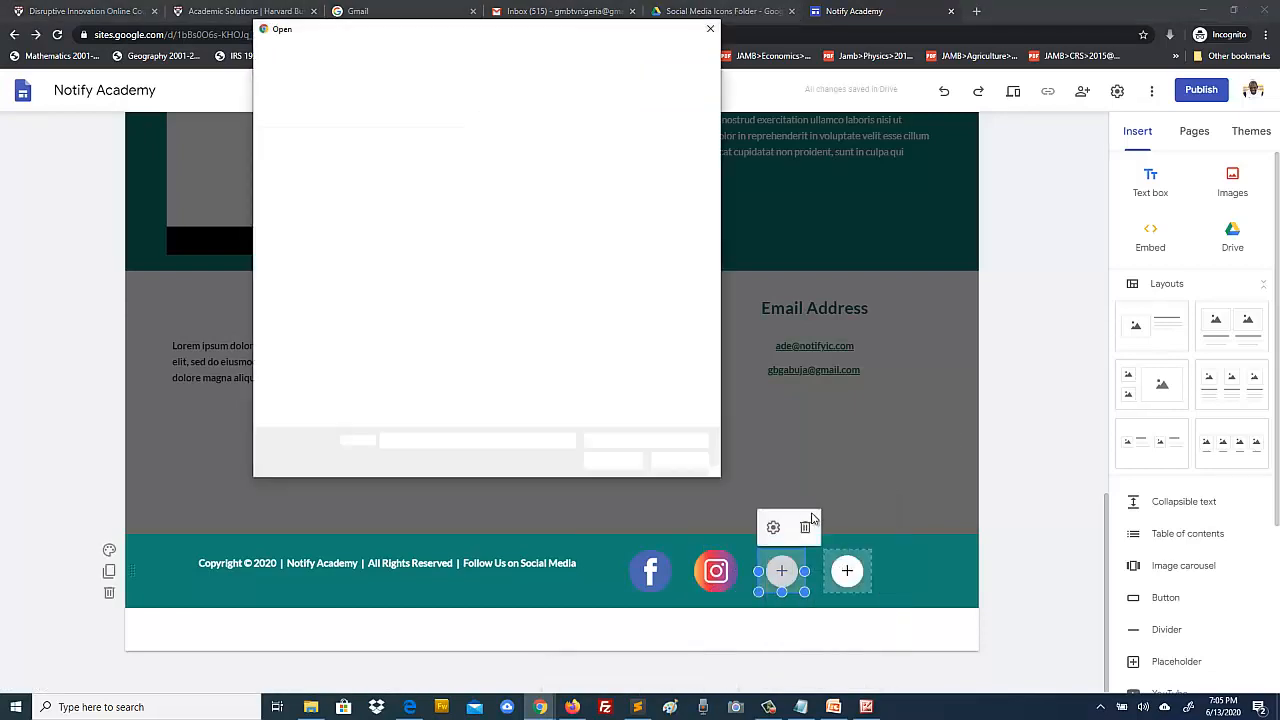
click(580, 140)
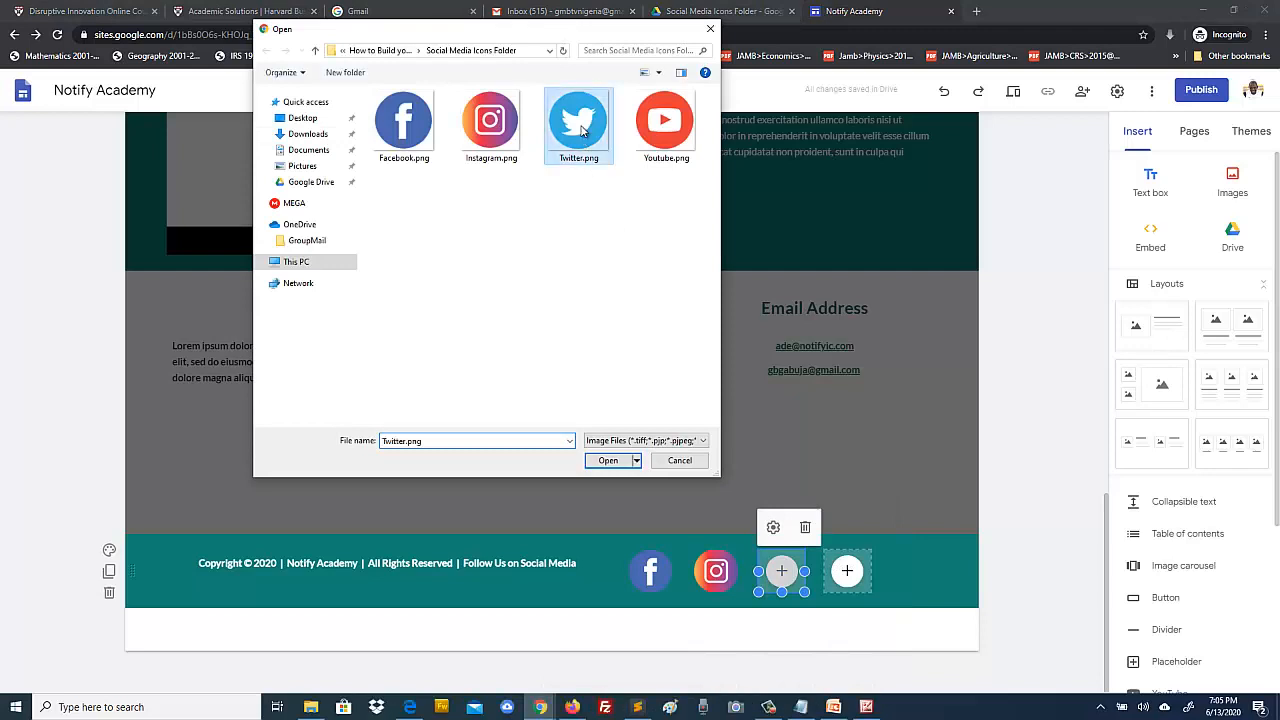
click(608, 461)
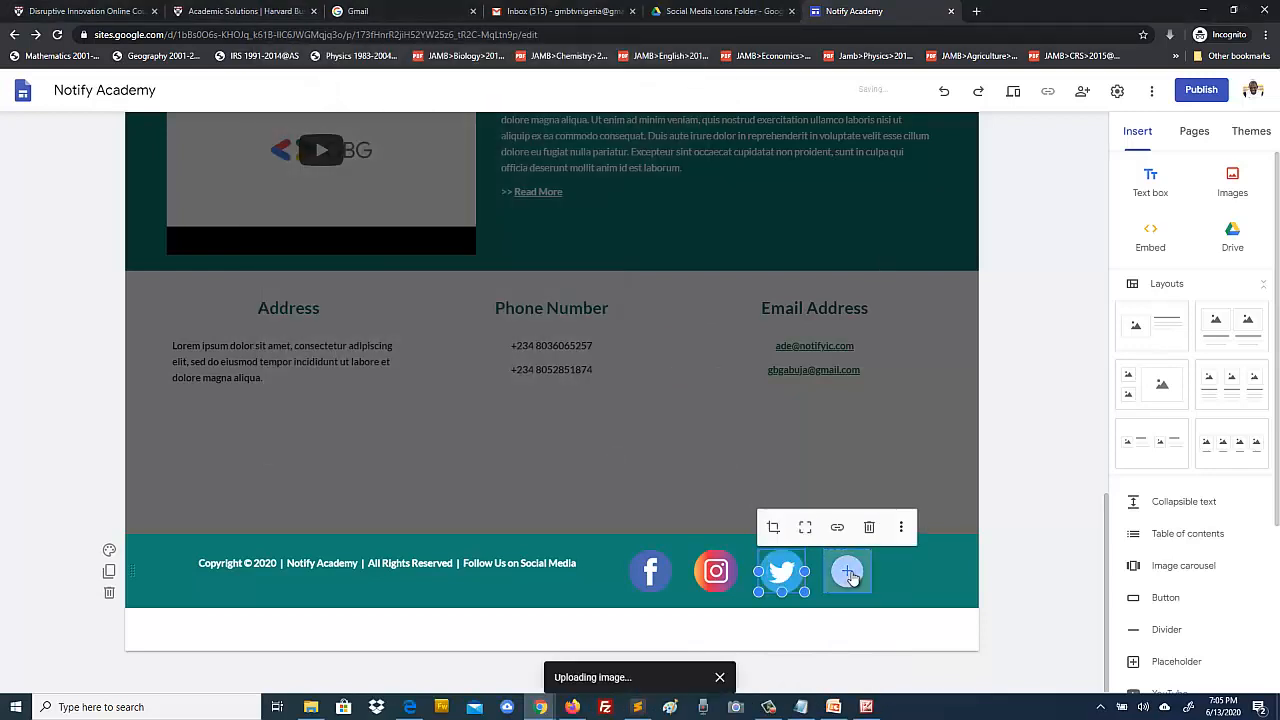
click(848, 573)
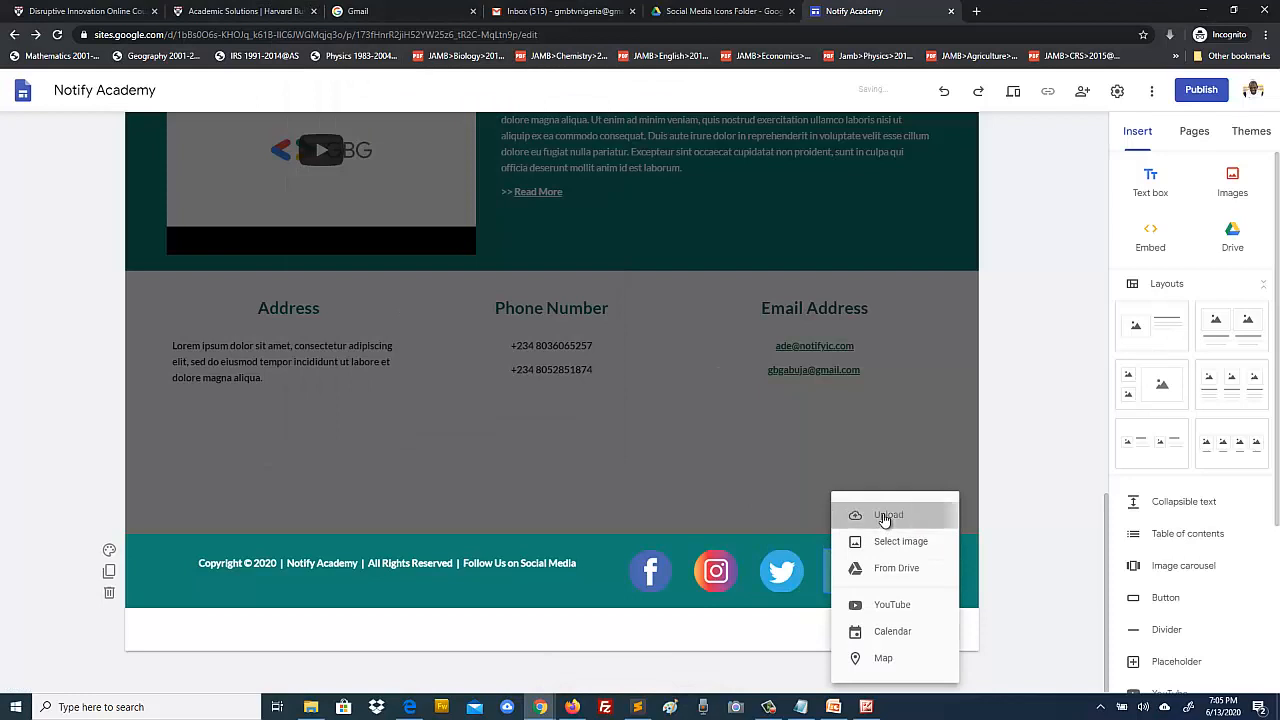
click(884, 516)
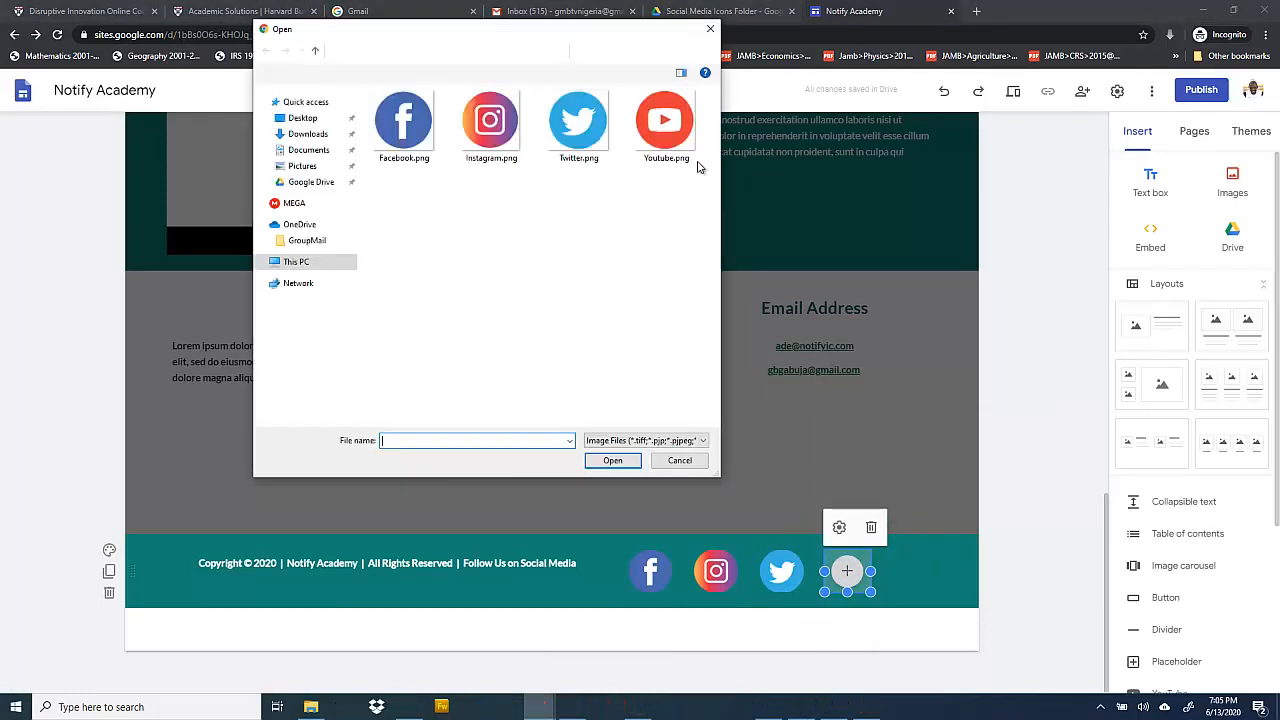
click(665, 128)
click(609, 460)
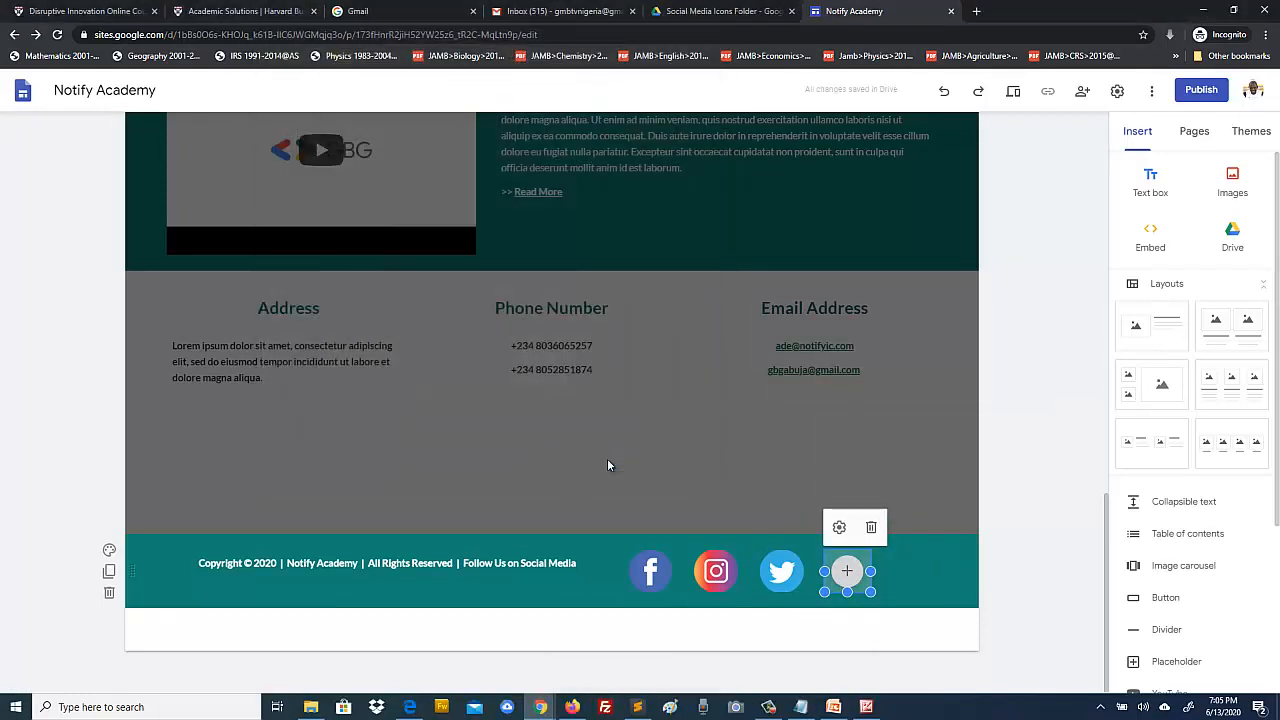
click(1027, 561)
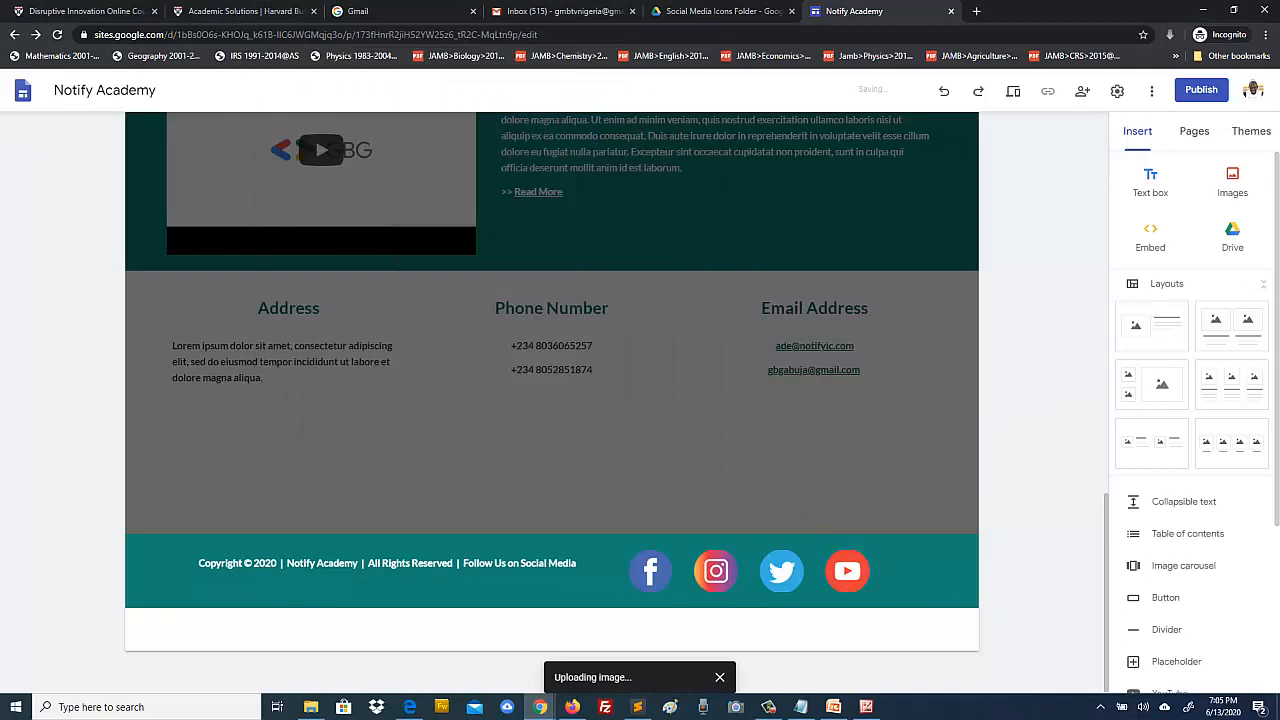
Step: Add extra spaces around each '|' separator before Notify Academy and All Rights Reserved
click(288, 566)
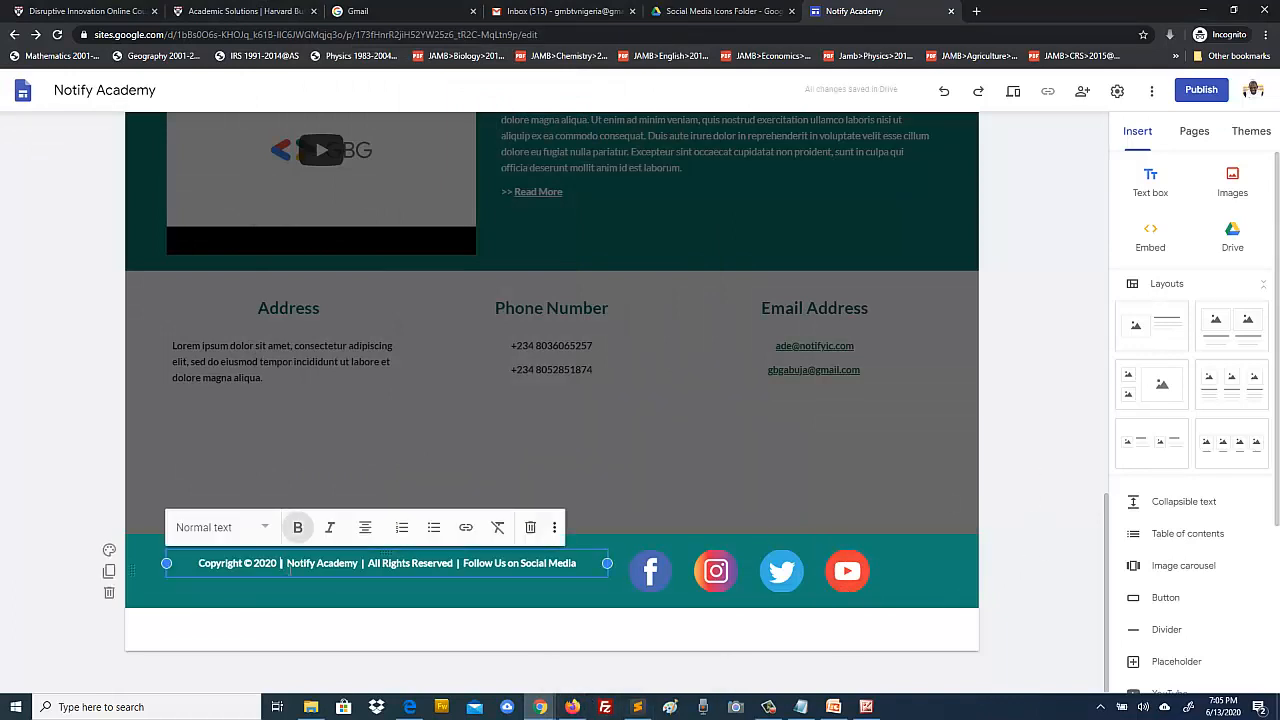
click(296, 568)
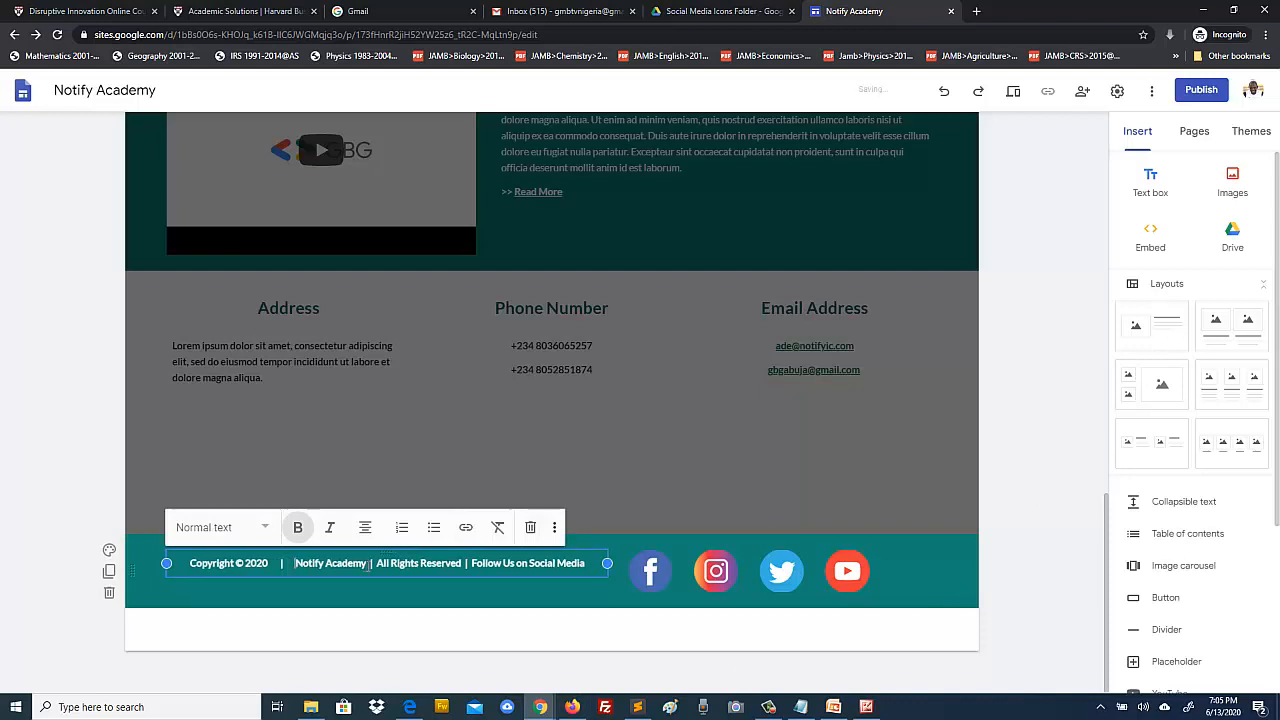
click(381, 563)
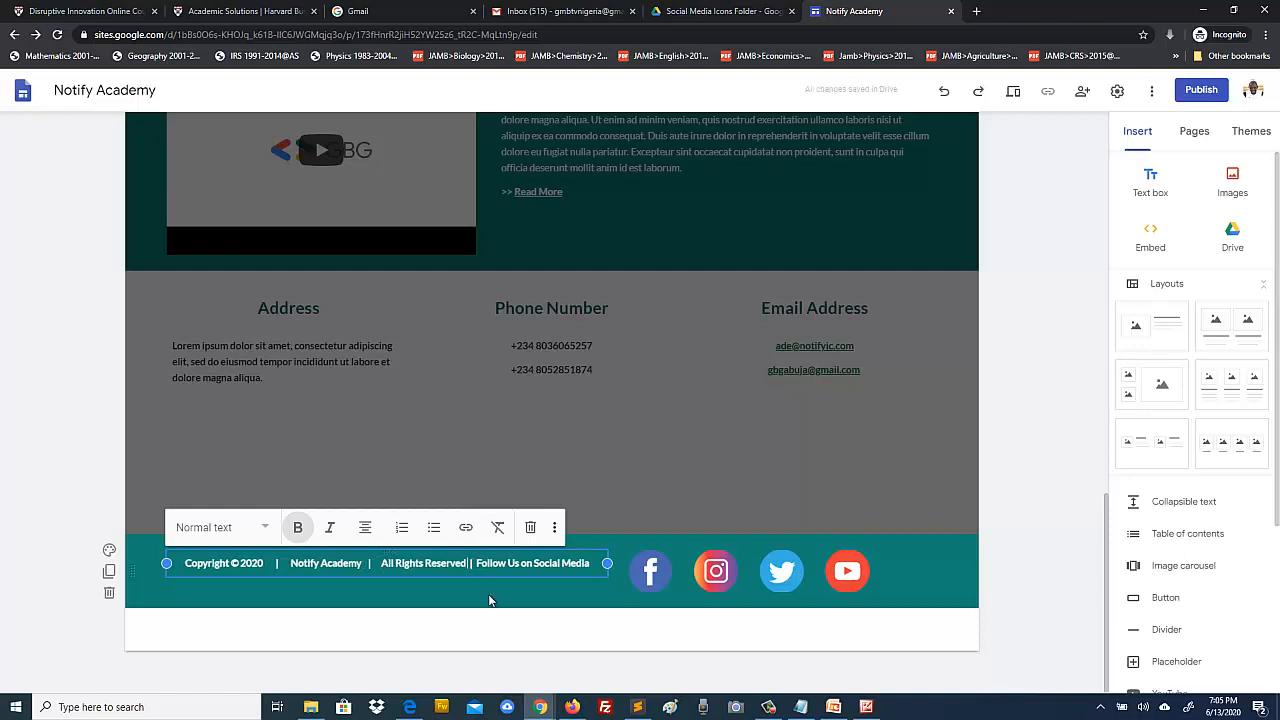
key(Right)
key(Right)
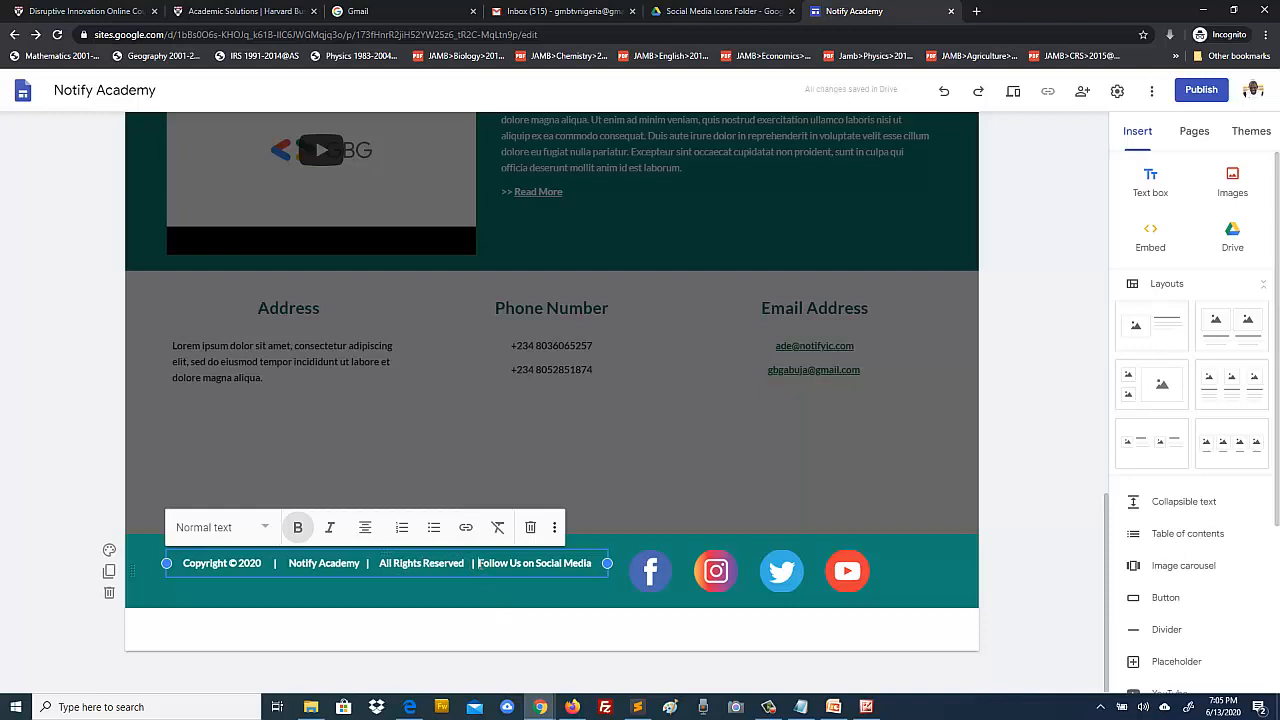
click(1002, 549)
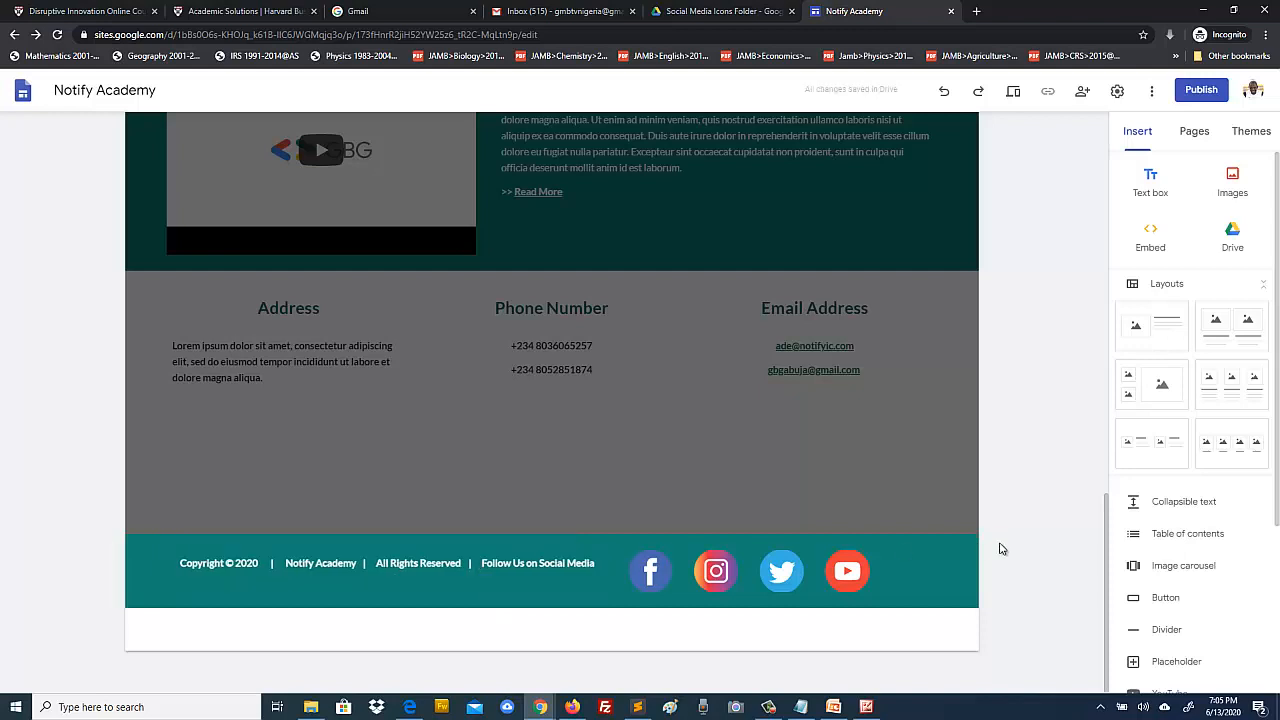
click(1013, 94)
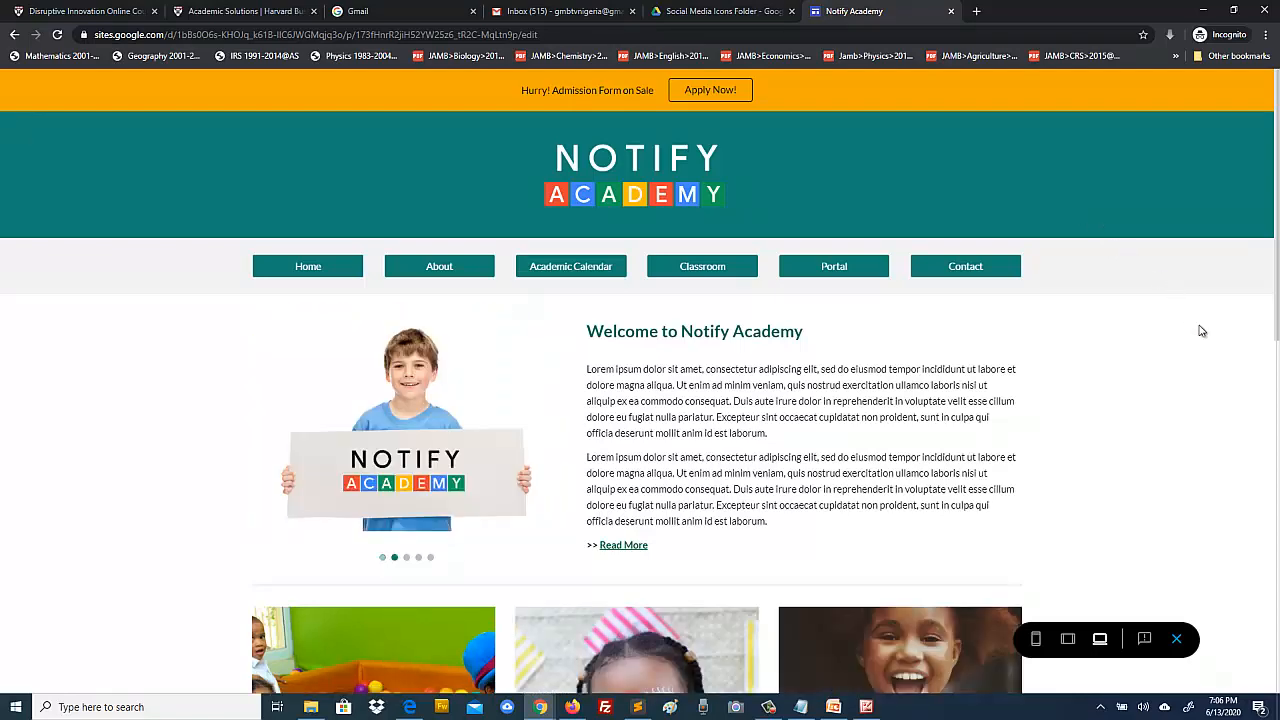
scroll(1188, 380, down, 8)
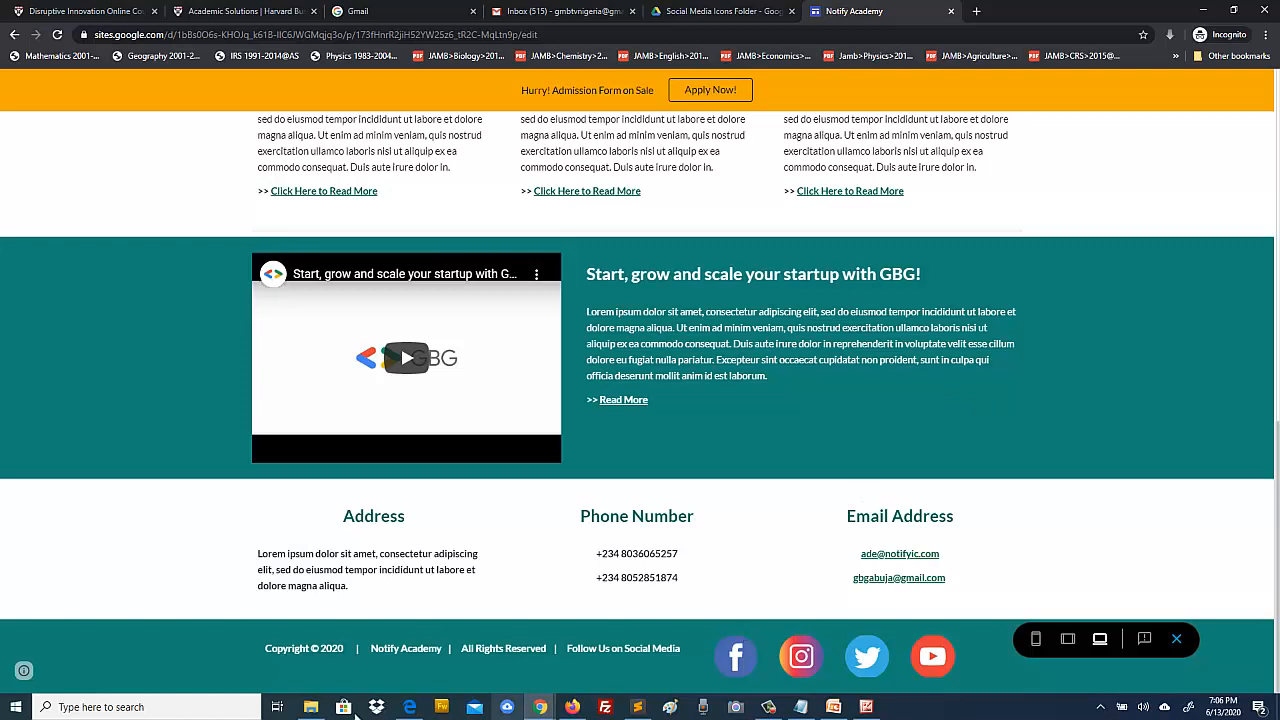
click(866, 707)
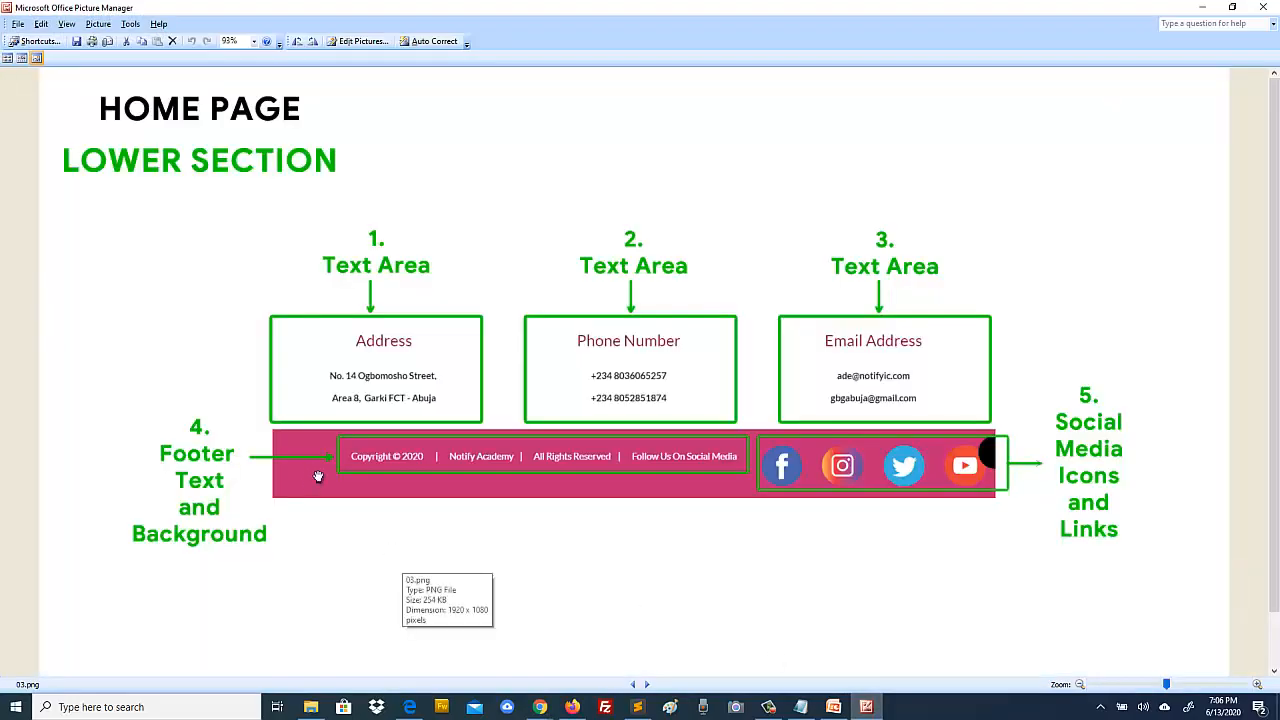
click(866, 707)
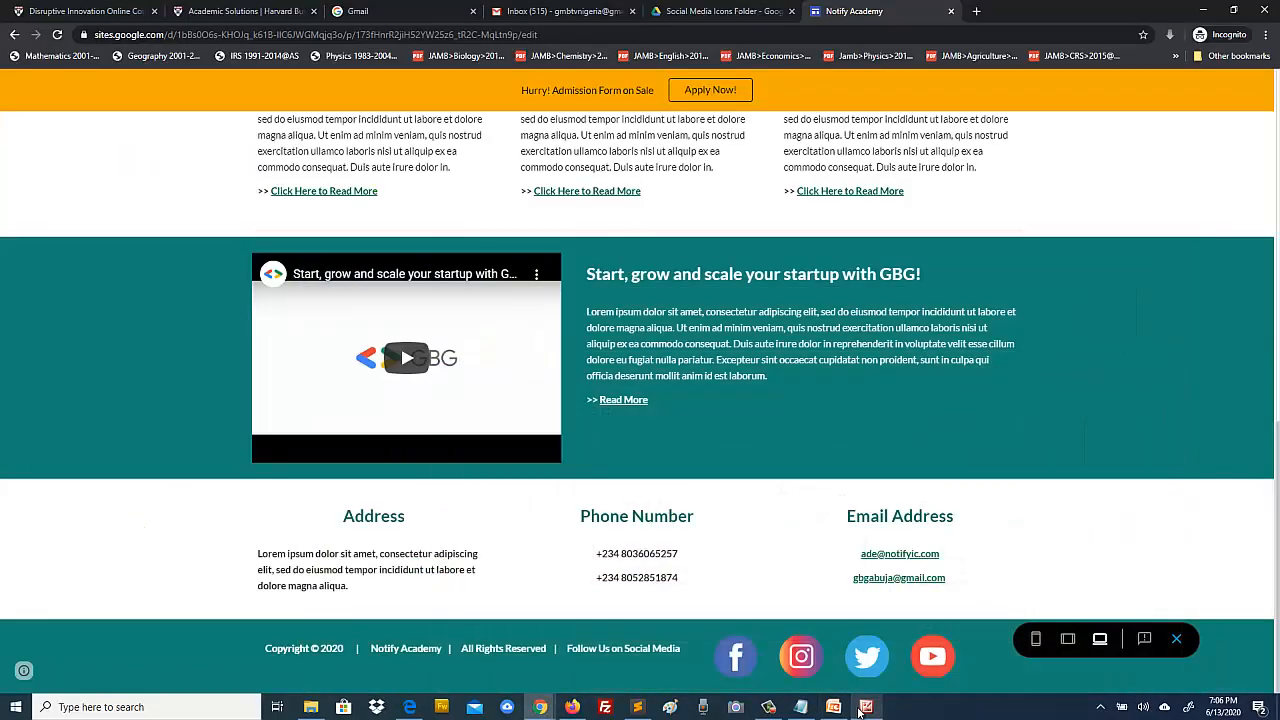
scroll(250, 536, up, 9)
scroll(252, 543, down, 9)
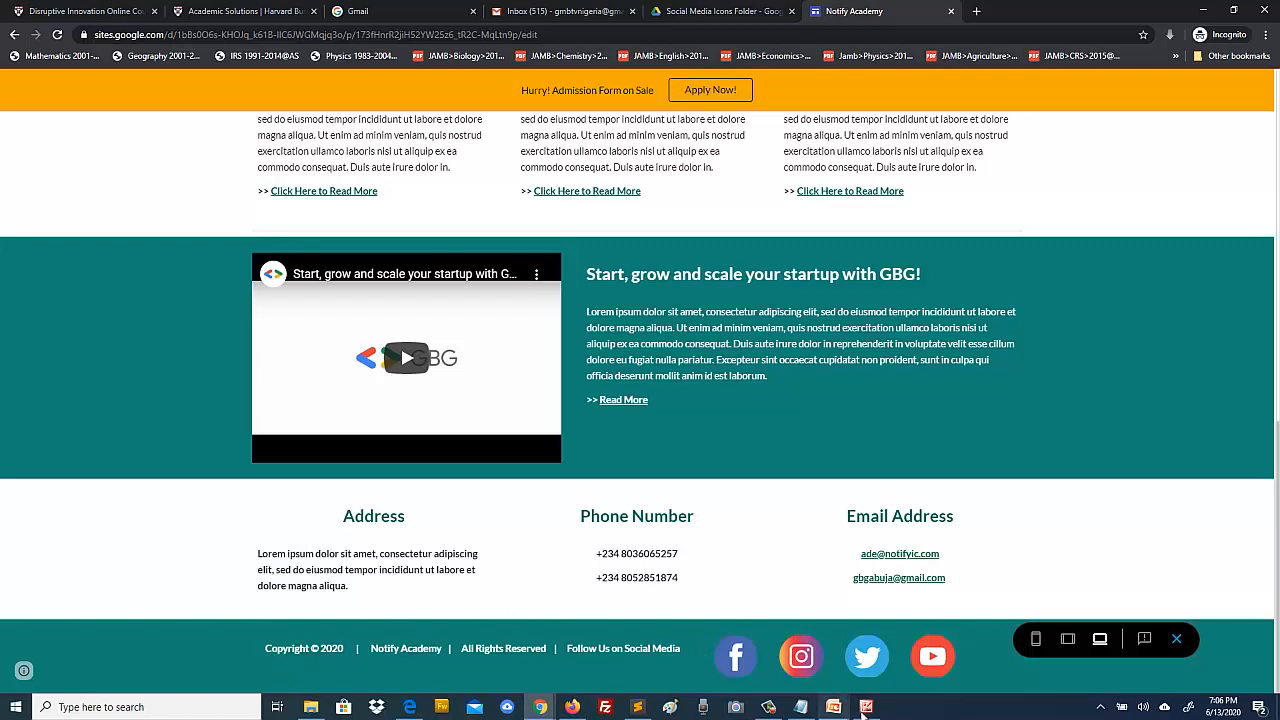
click(1176, 639)
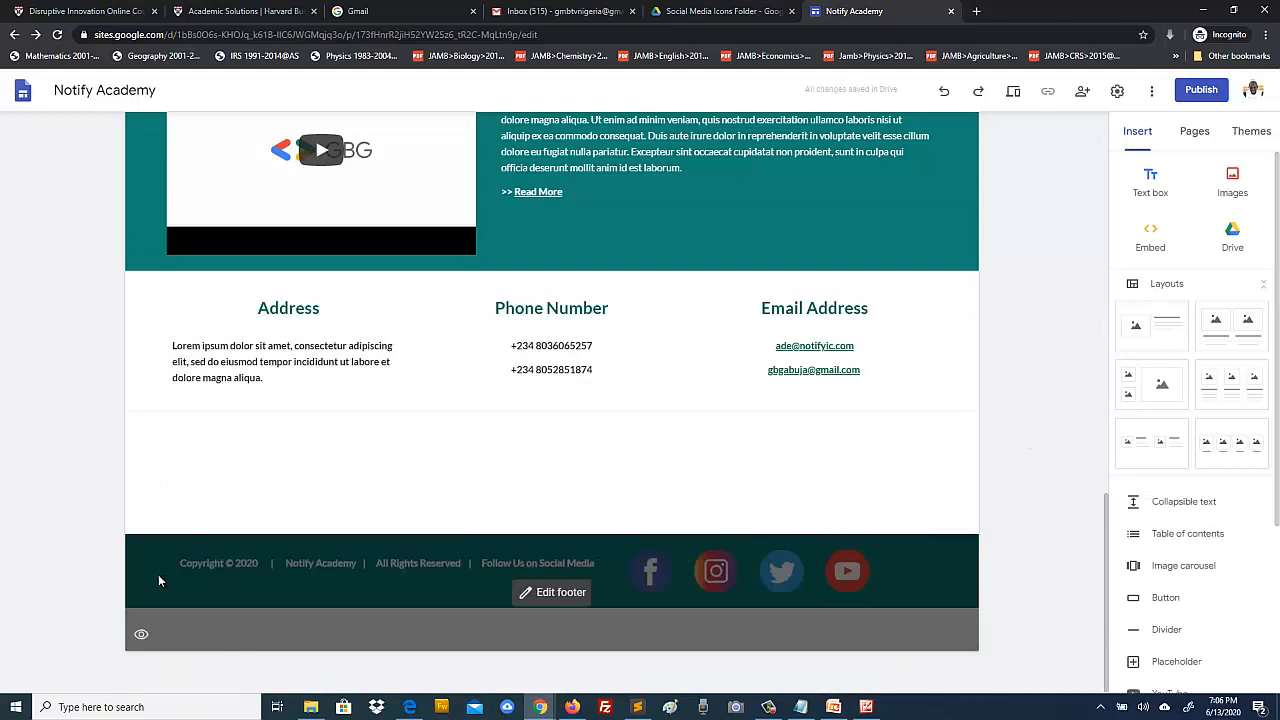
Step: Change the footer section background to the light Emphasis 1 colour and preview the site
click(158, 574)
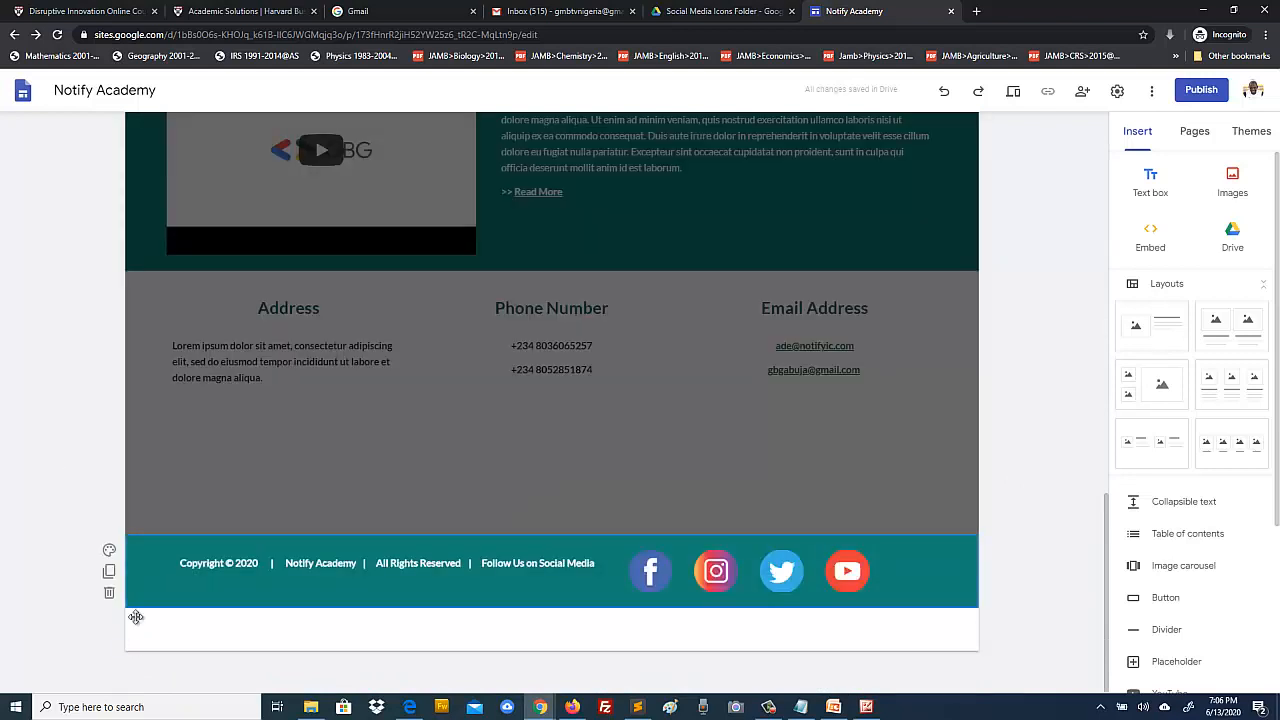
click(109, 551)
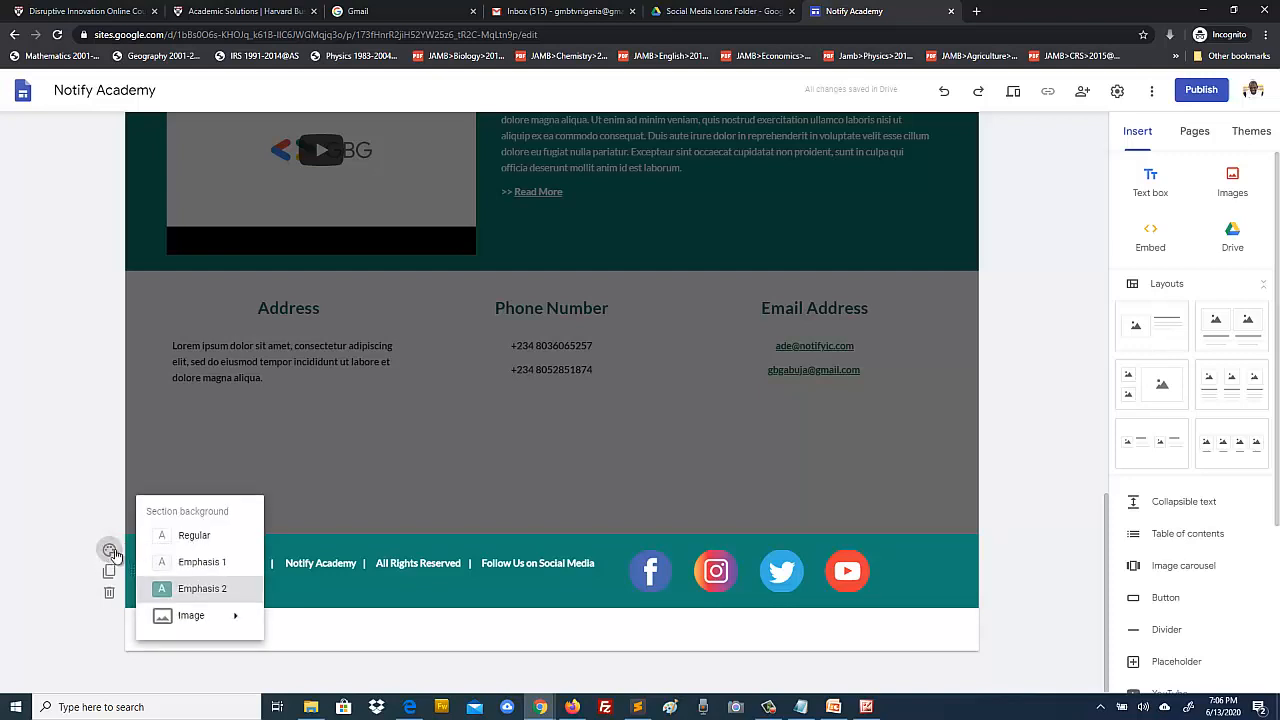
click(194, 562)
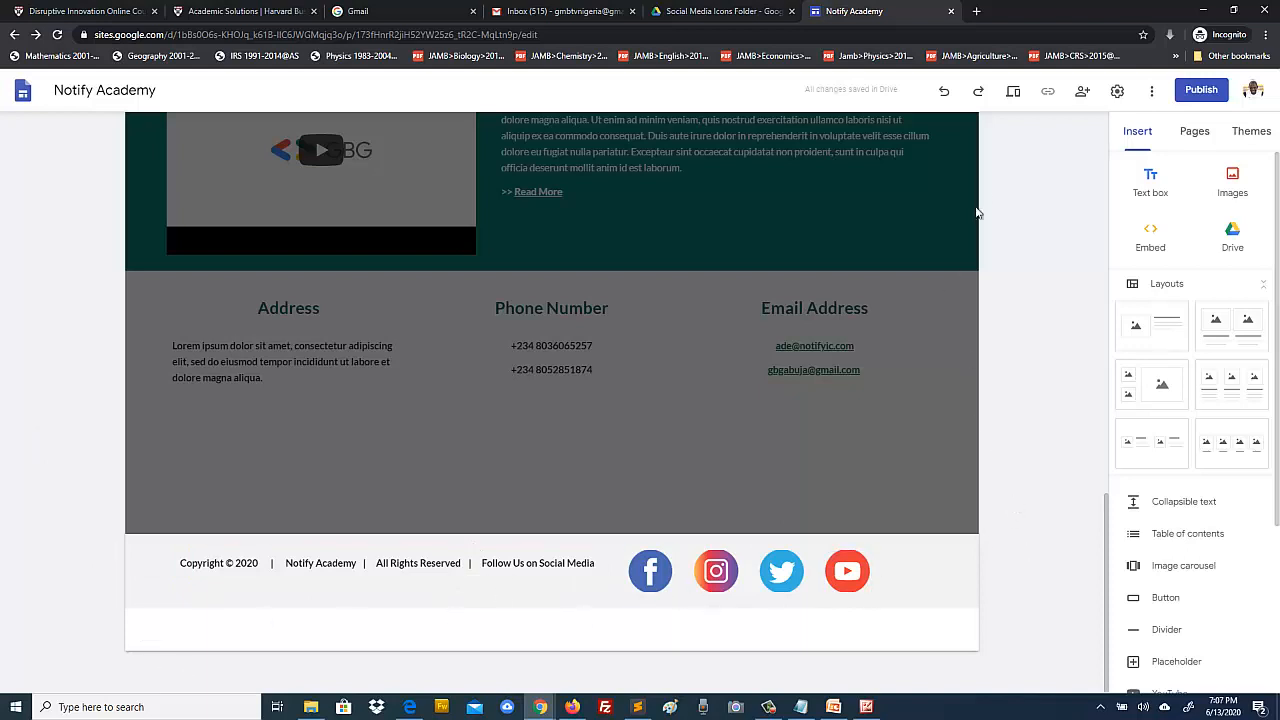
click(1013, 93)
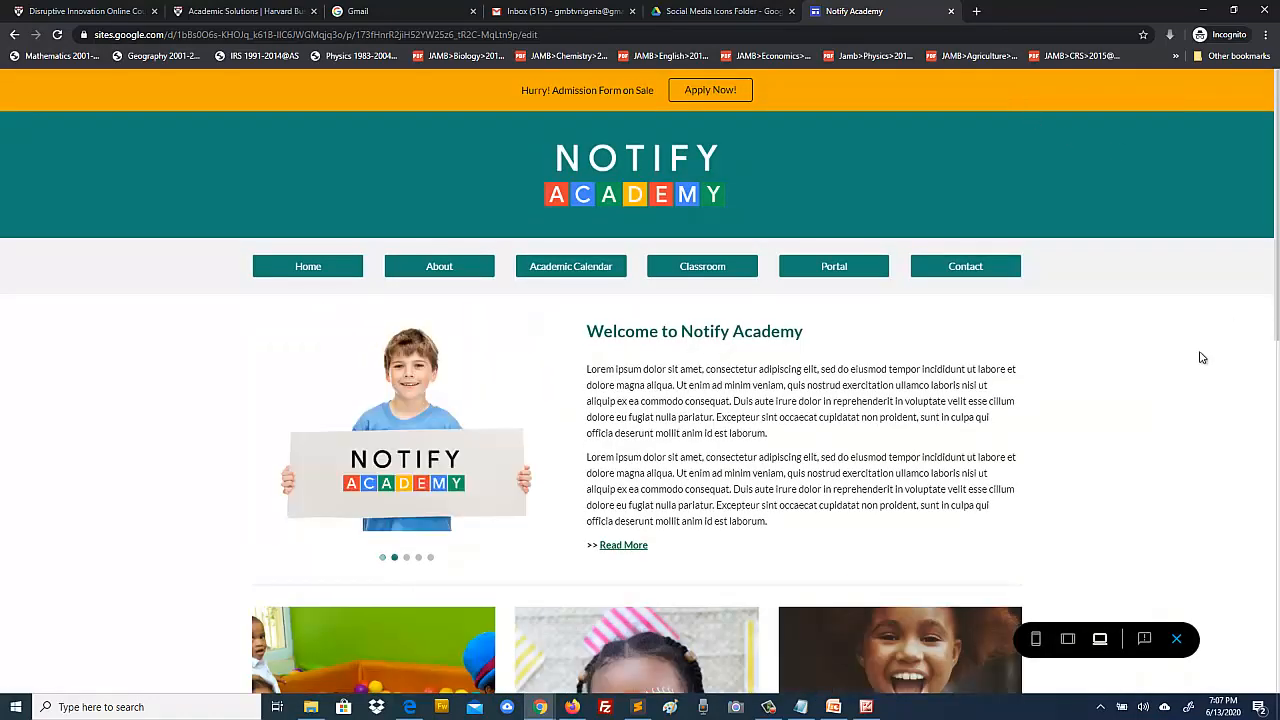
Step: Scroll down the site preview, then leave the preview to return to the editor
scroll(1177, 346, down, 8)
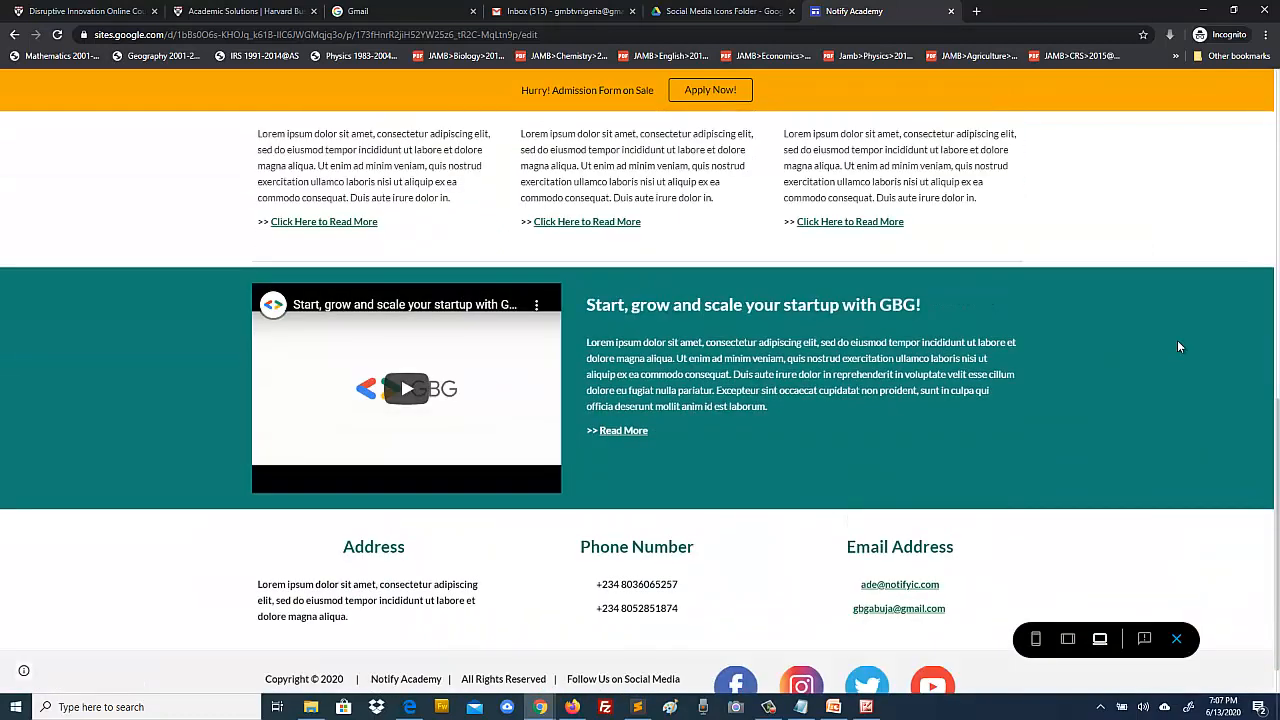
scroll(1177, 346, down, 1)
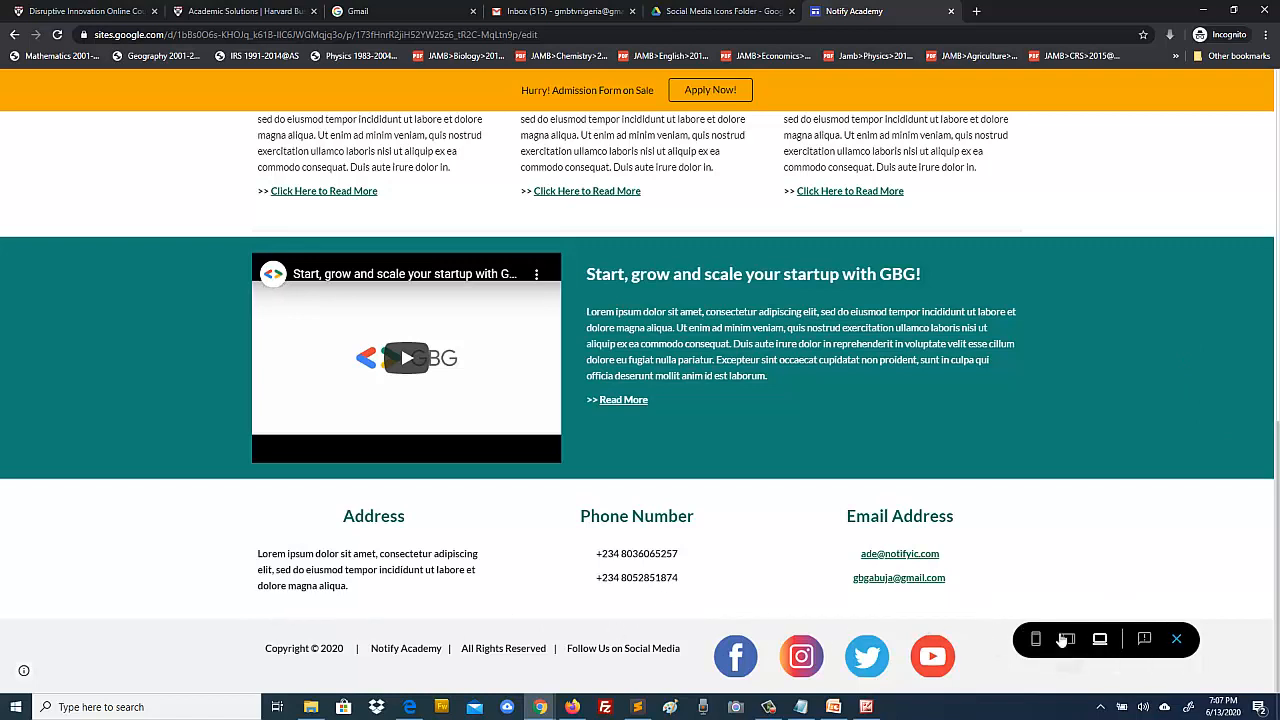
click(1178, 640)
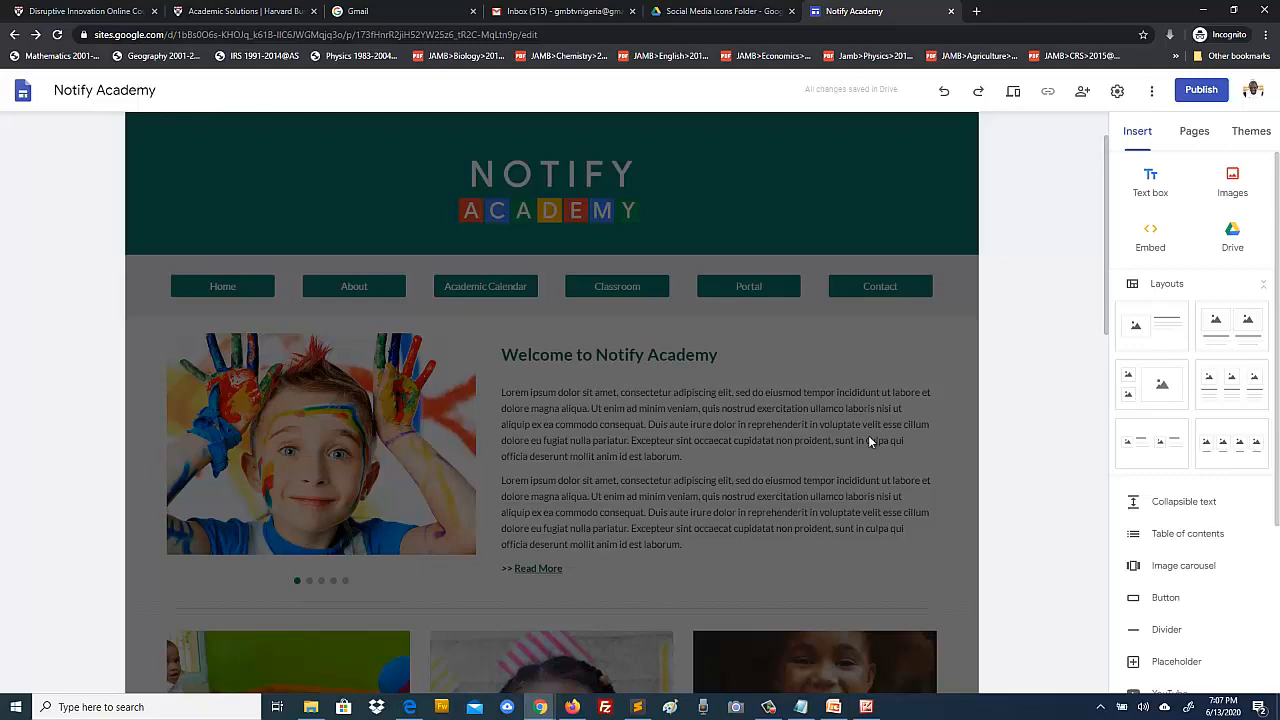
Step: Add a horizontal divider directly below the Address, Phone Number and Email Address section
scroll(868, 436, down, 10)
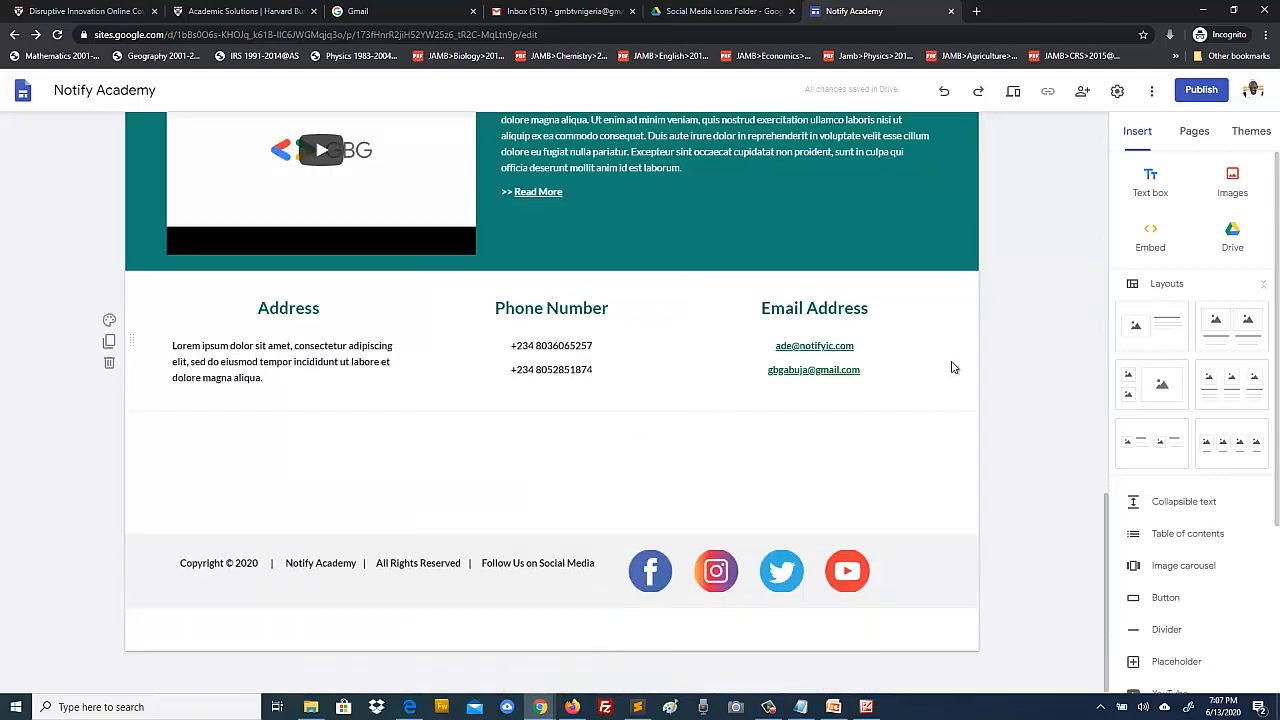
click(965, 325)
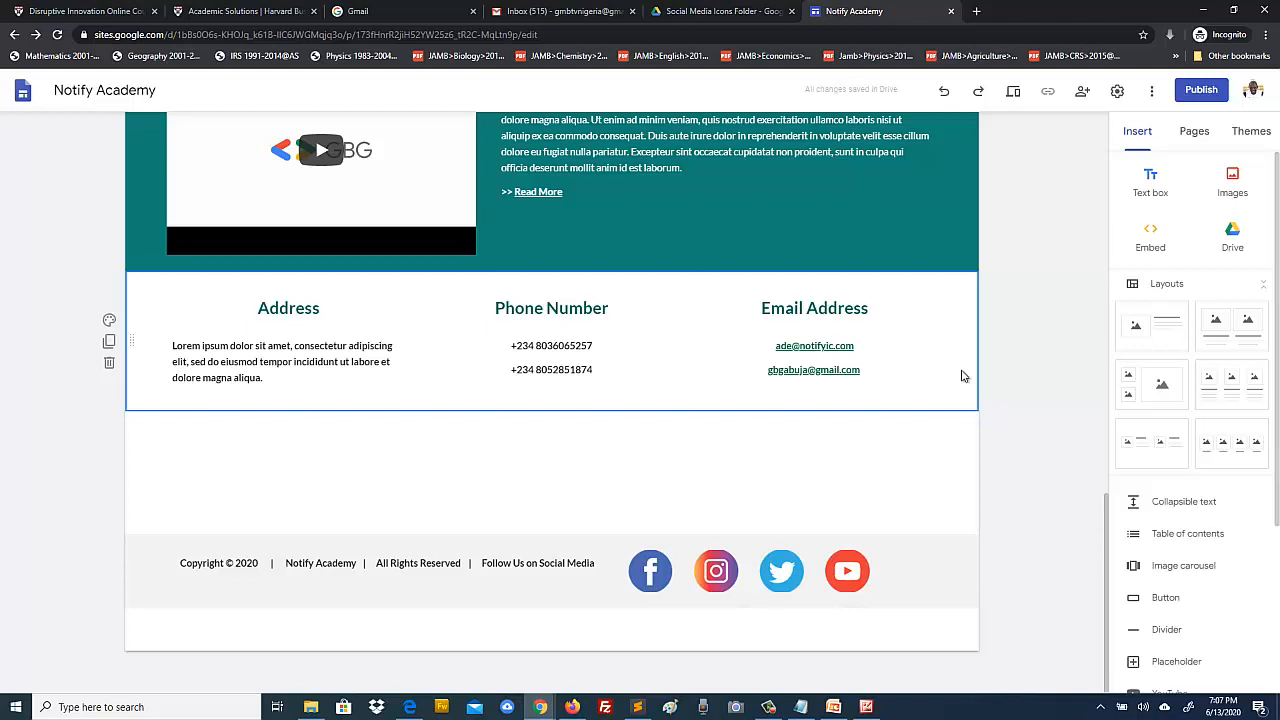
click(1167, 632)
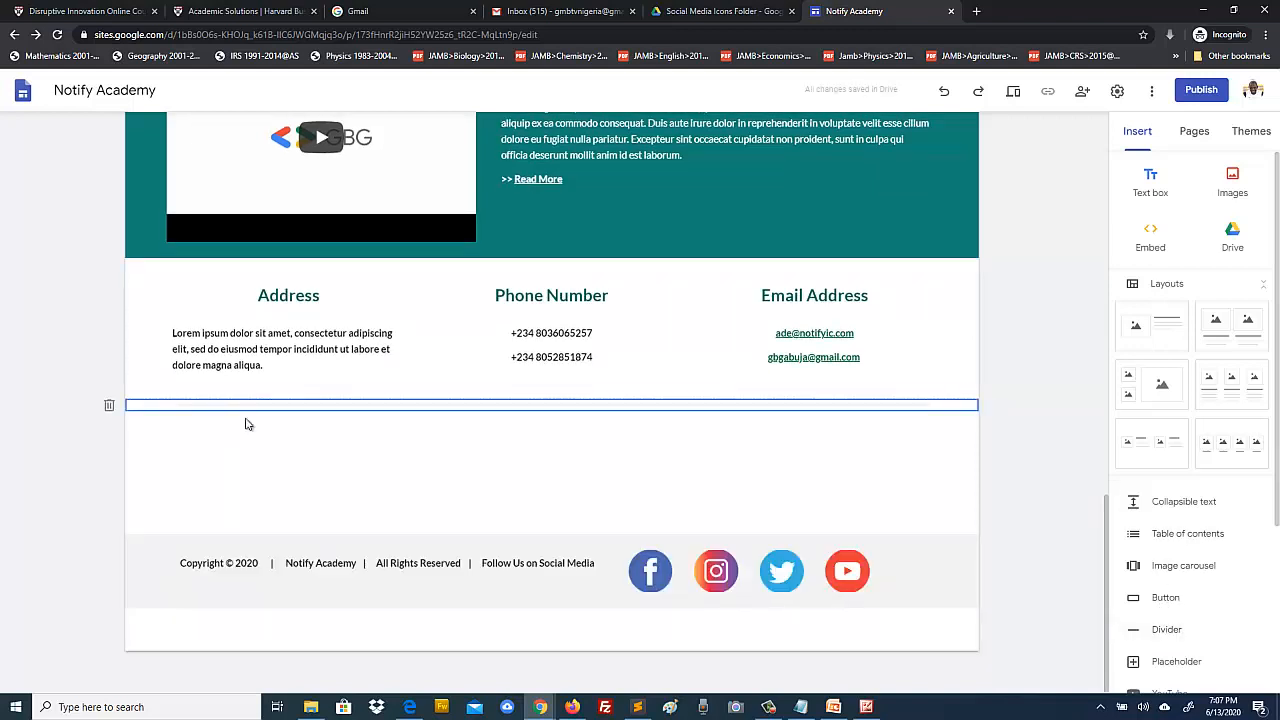
click(249, 492)
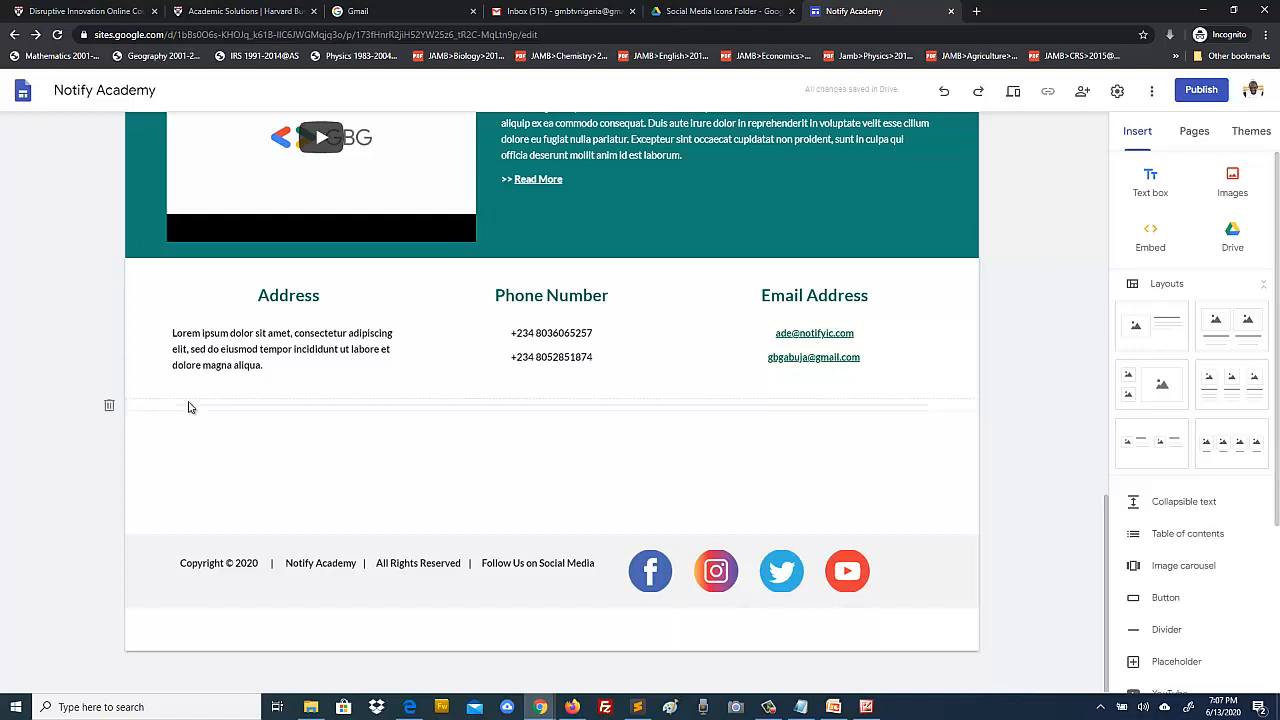
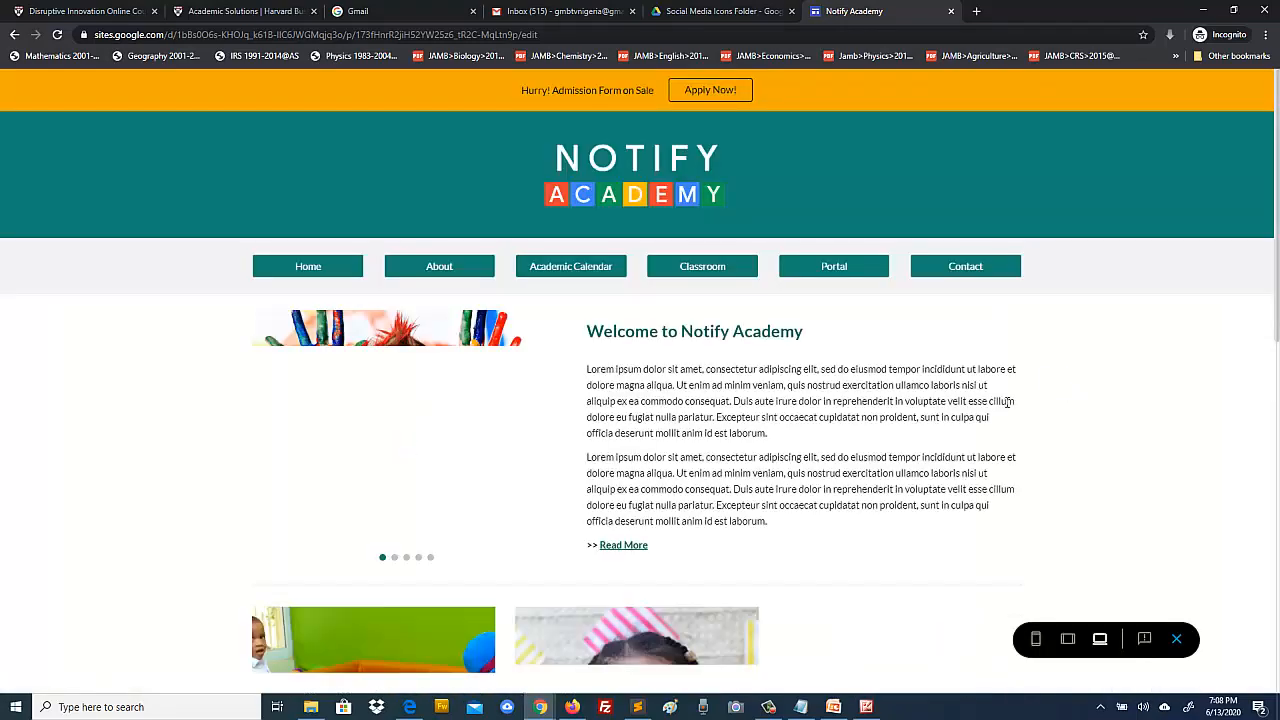
Step: Scroll the site preview down to the footer's social media icons
scroll(1157, 449, down, 10)
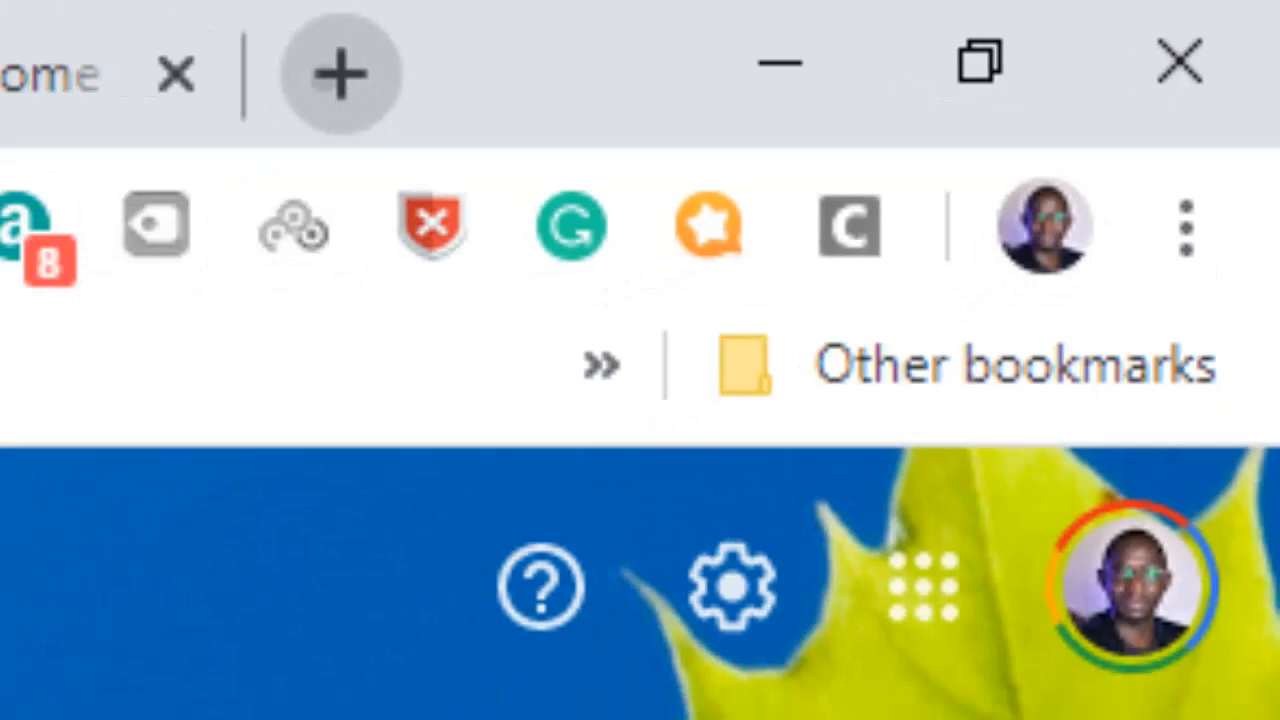
Step: Load facebook.com in a new tab and go to the school's Facebook page
click(340, 73)
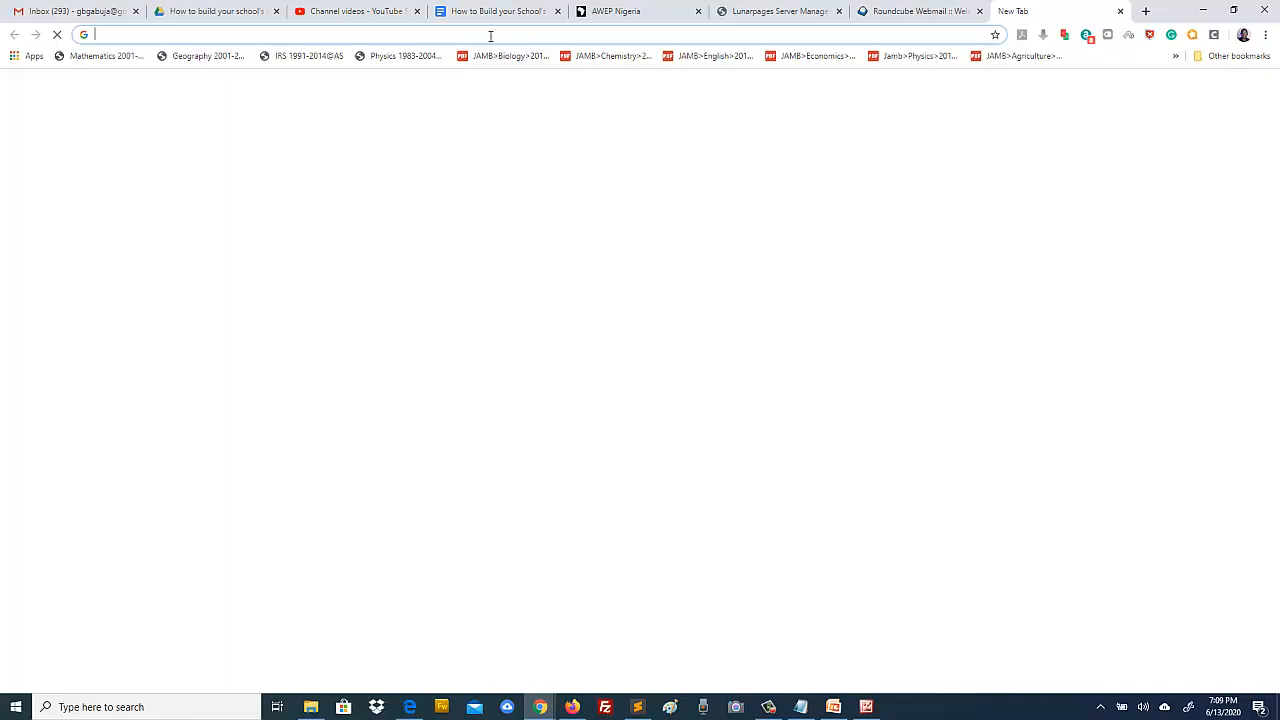
text(facebook.com)
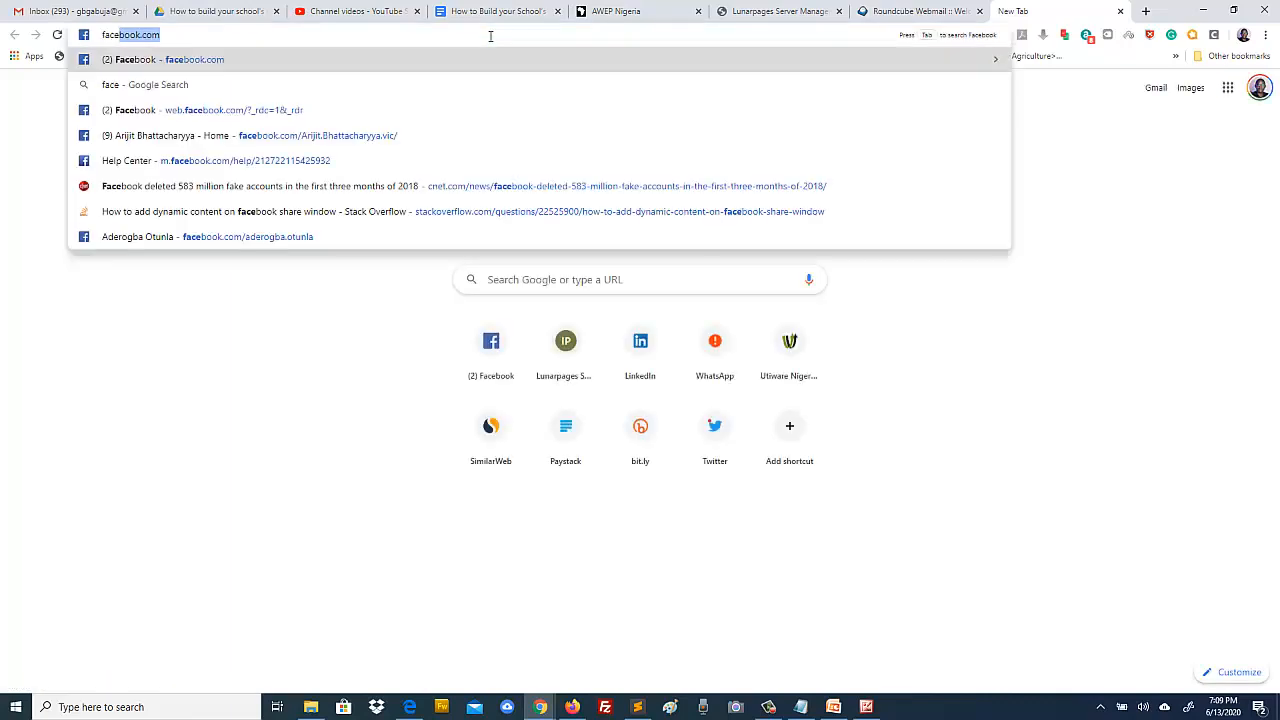
key(Return)
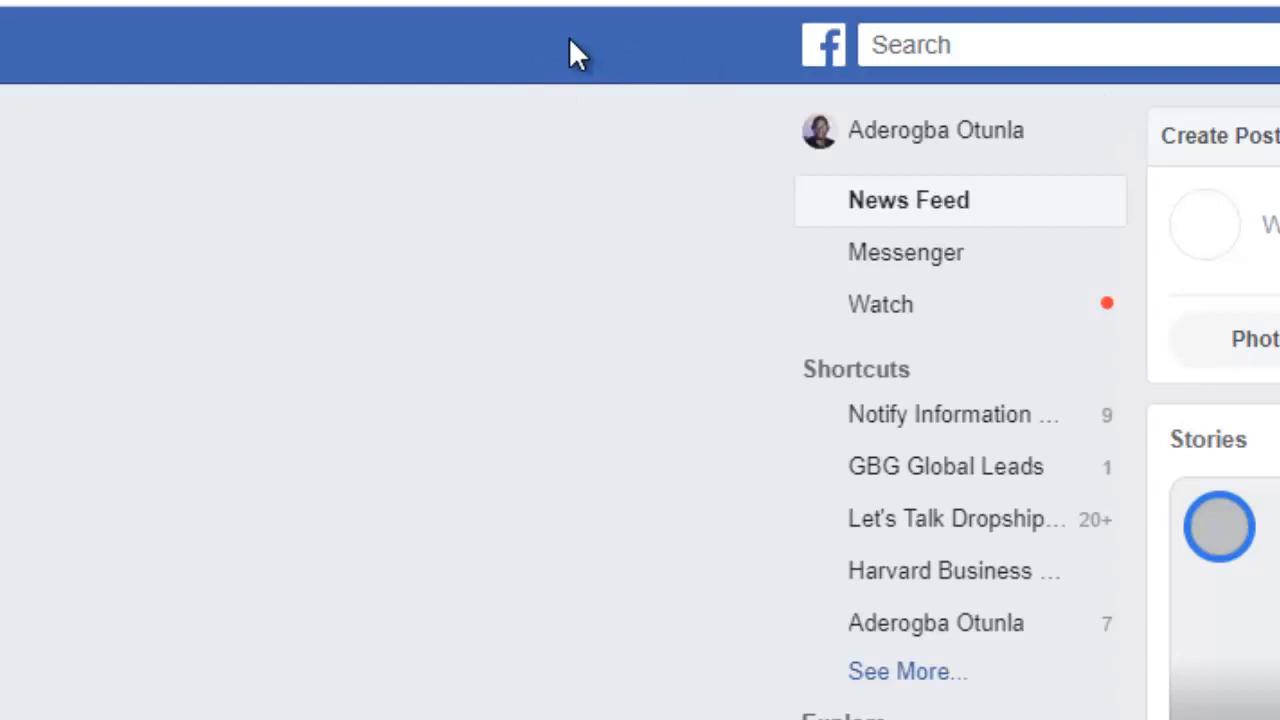
click(920, 425)
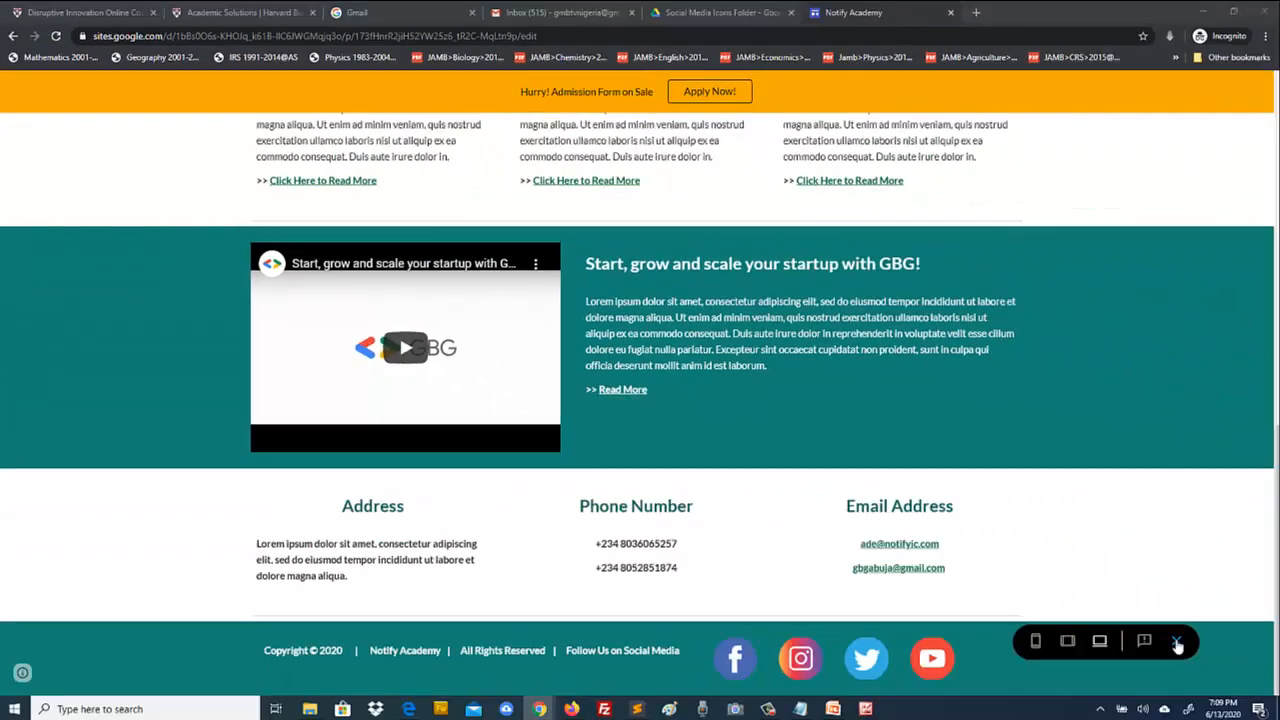
Step: Back in the editor, adjust the crop zoom of the footer's Facebook icon image
click(1177, 644)
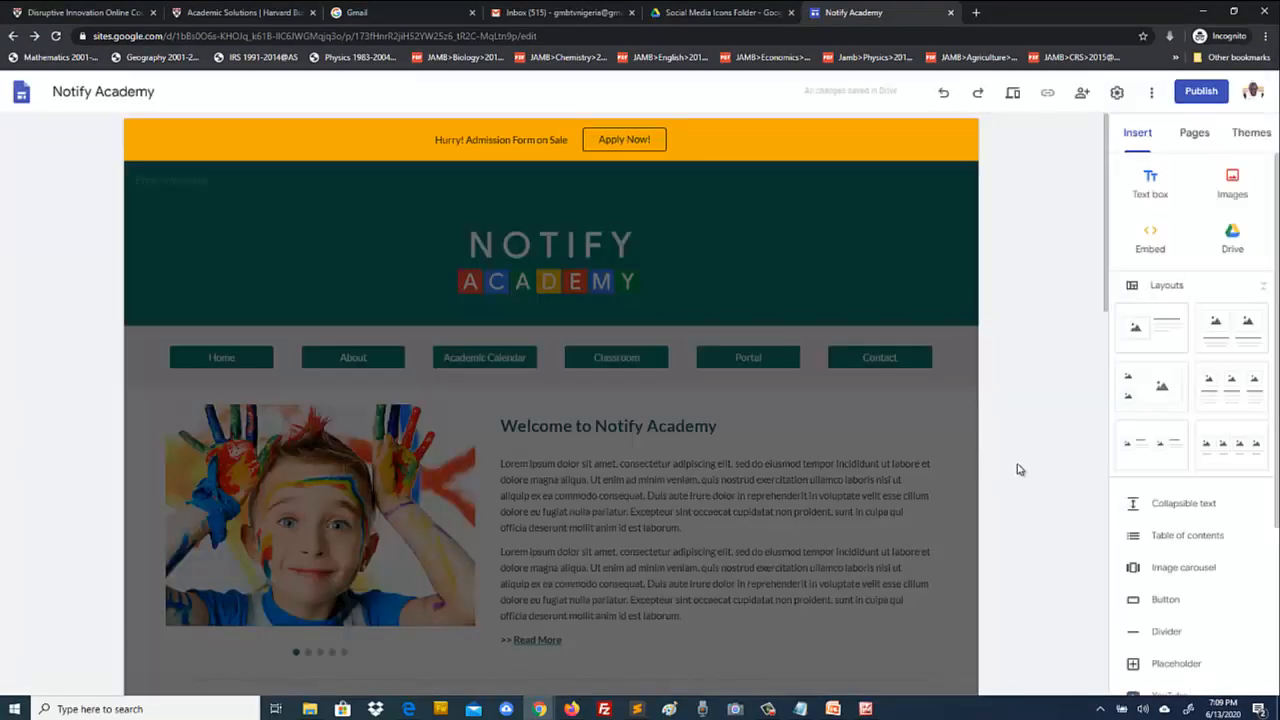
scroll(1017, 471, down, 10)
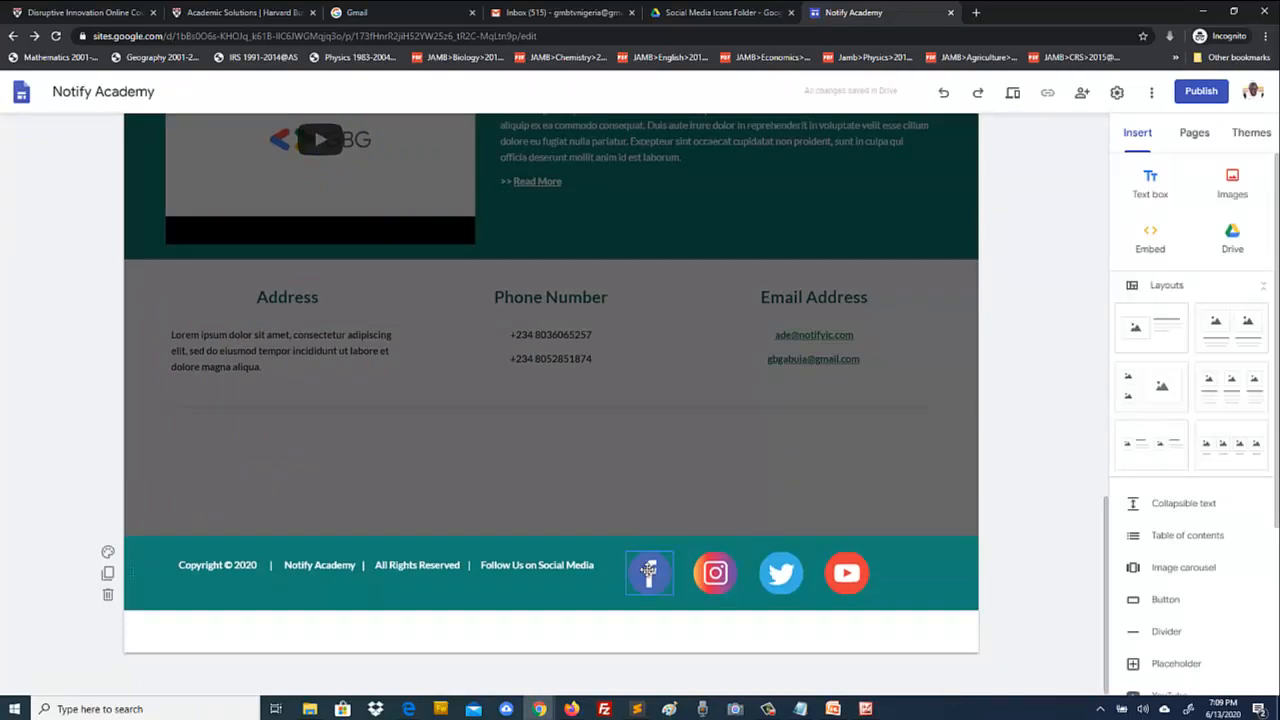
click(648, 571)
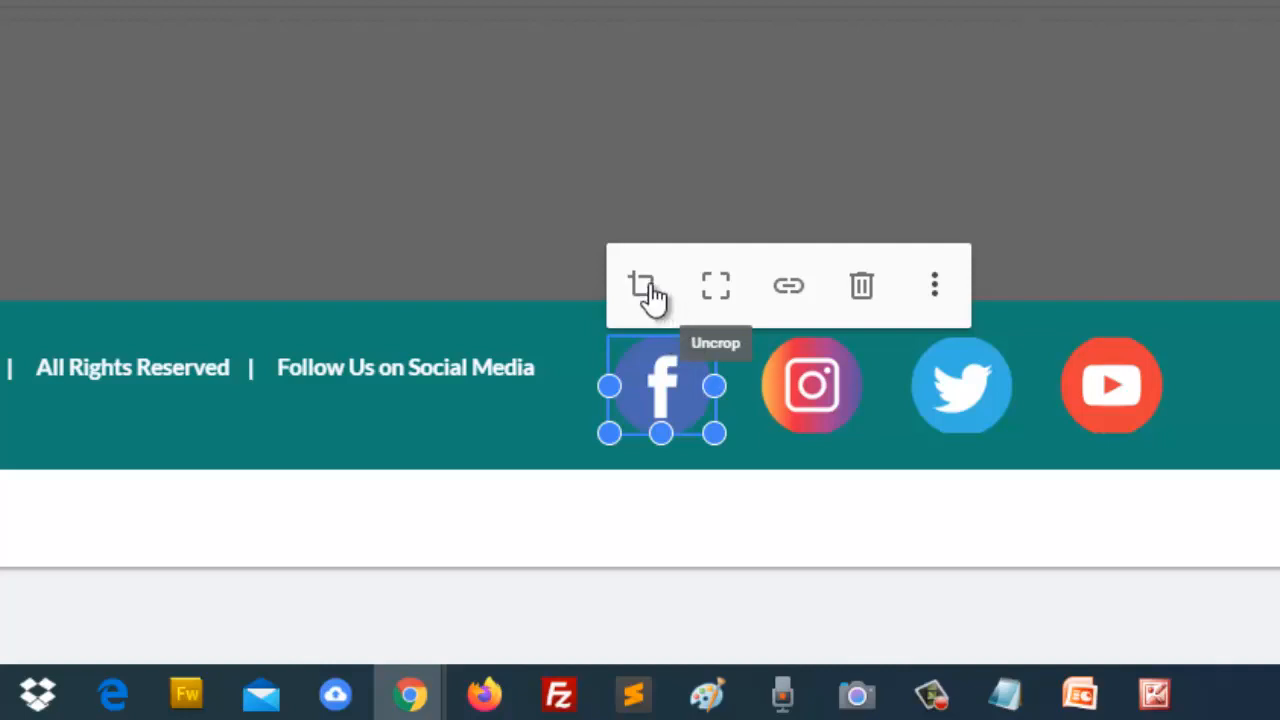
click(648, 291)
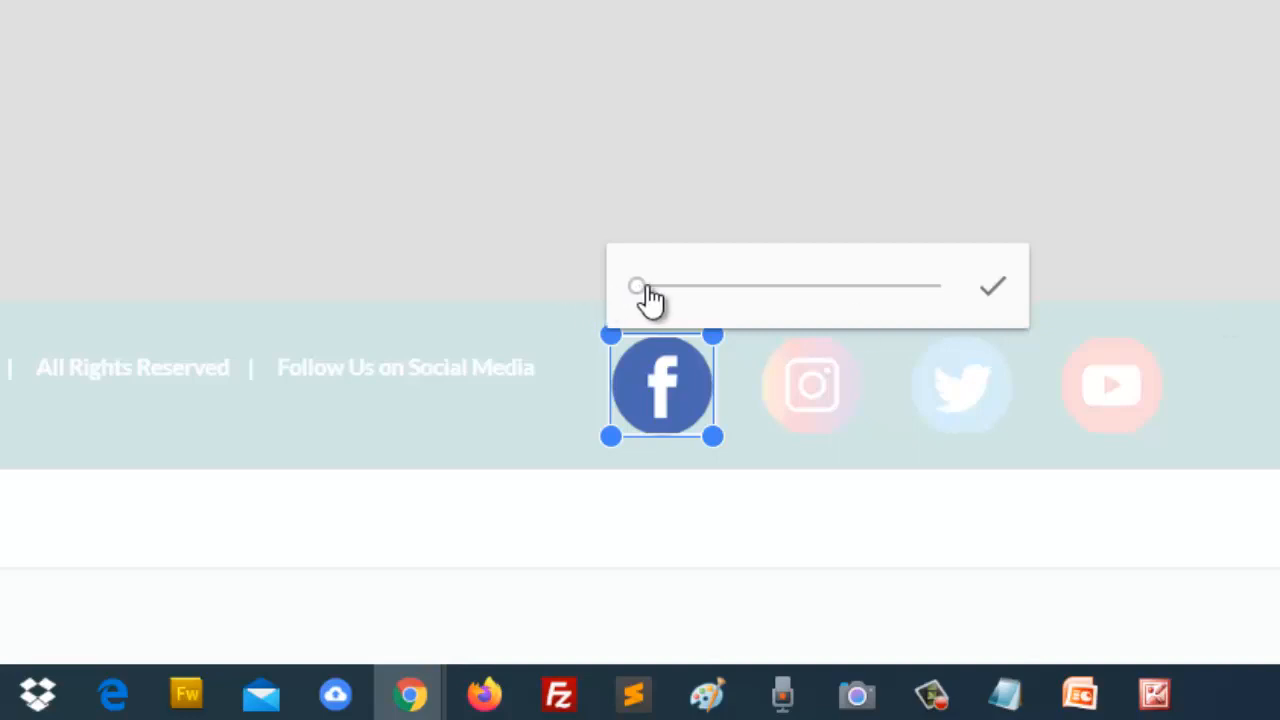
mouse_move(645, 288)
mouse_down()
mouse_move(680, 288)
mouse_move(637, 286)
mouse_up()
click(992, 290)
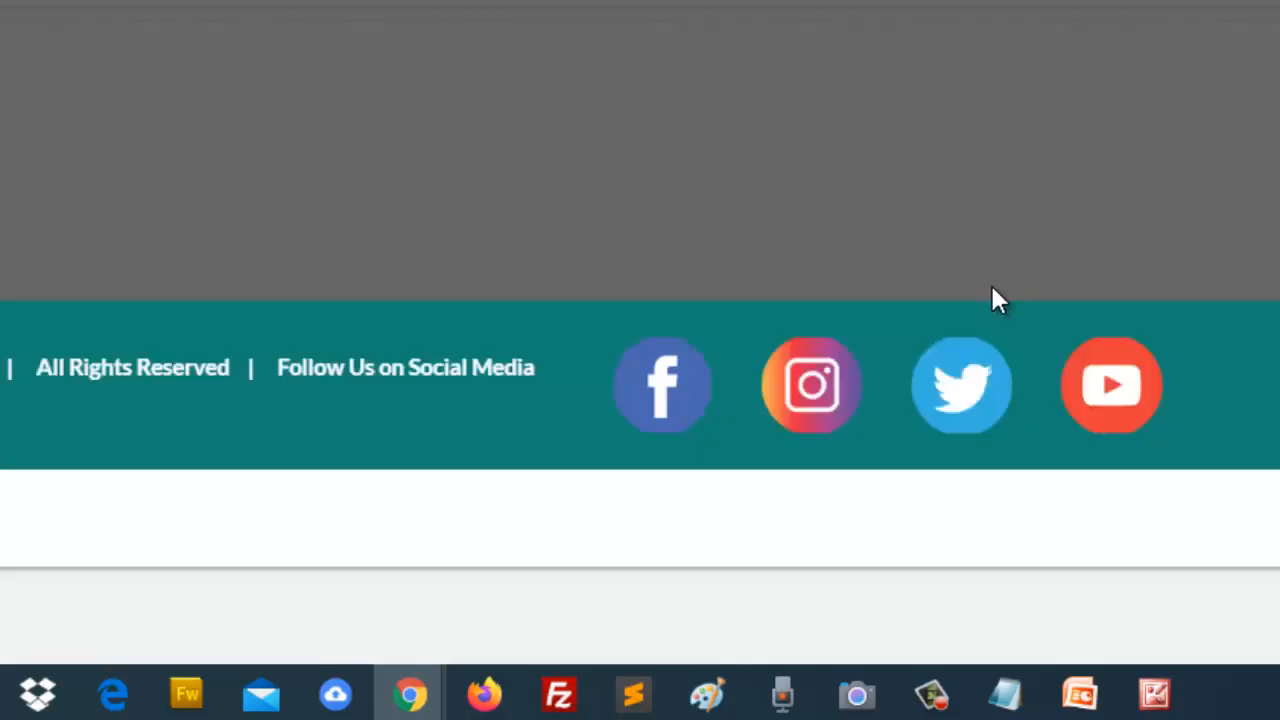
click(668, 392)
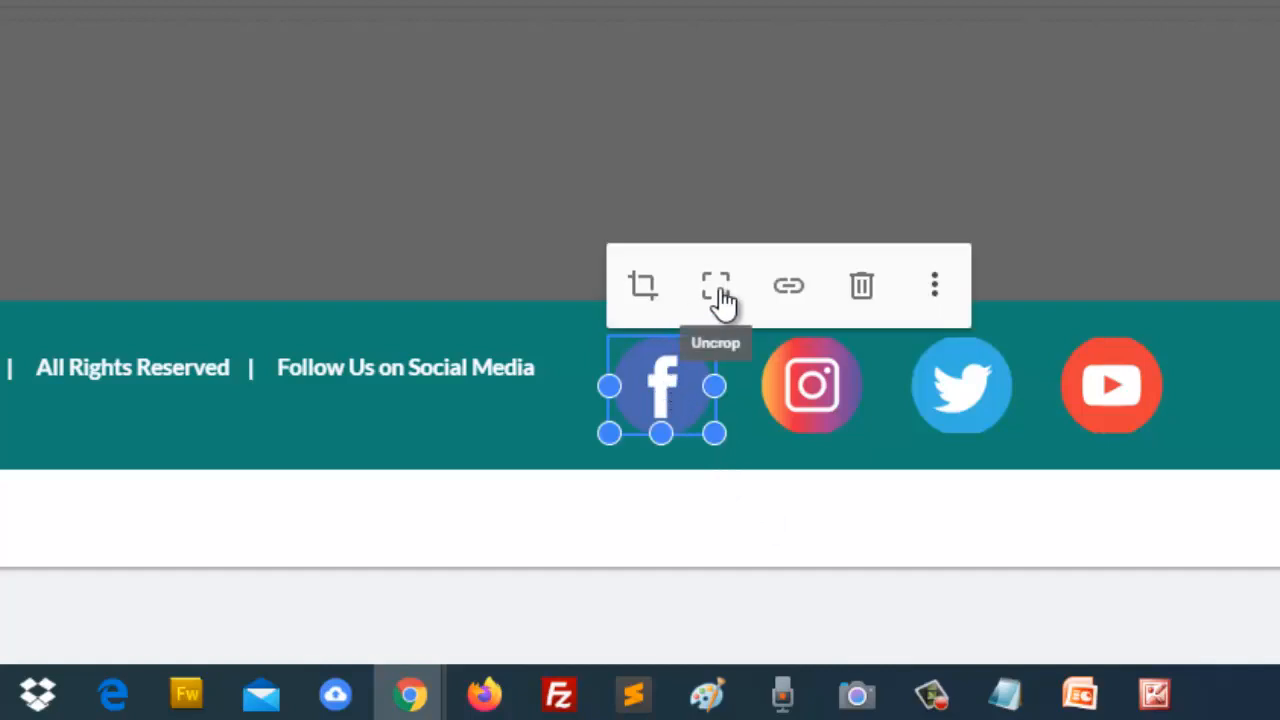
click(790, 298)
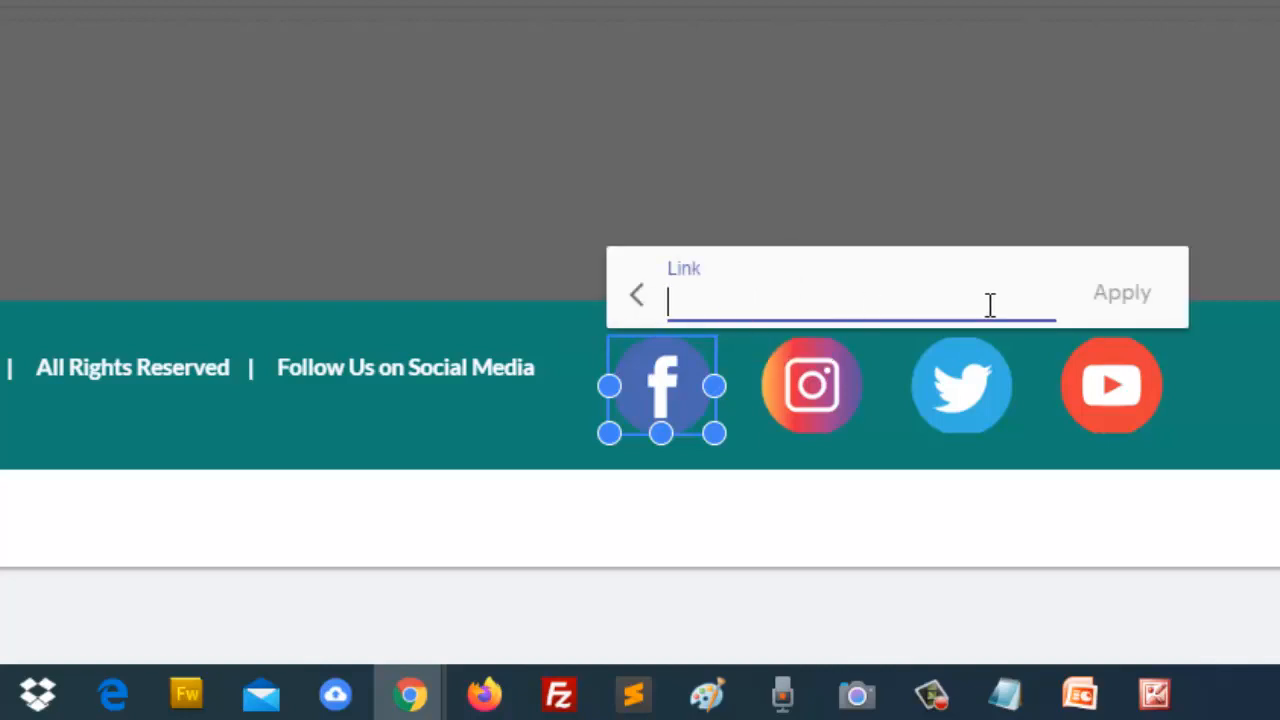
text(h)
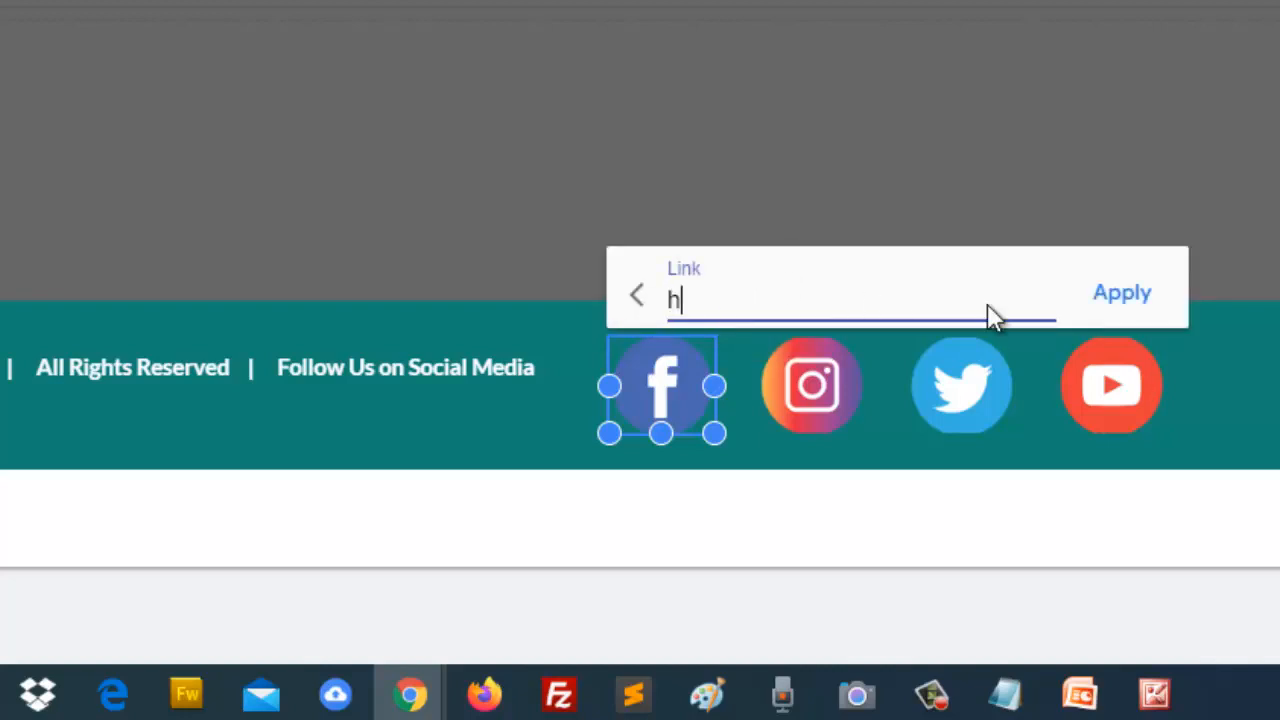
text(ttp://)
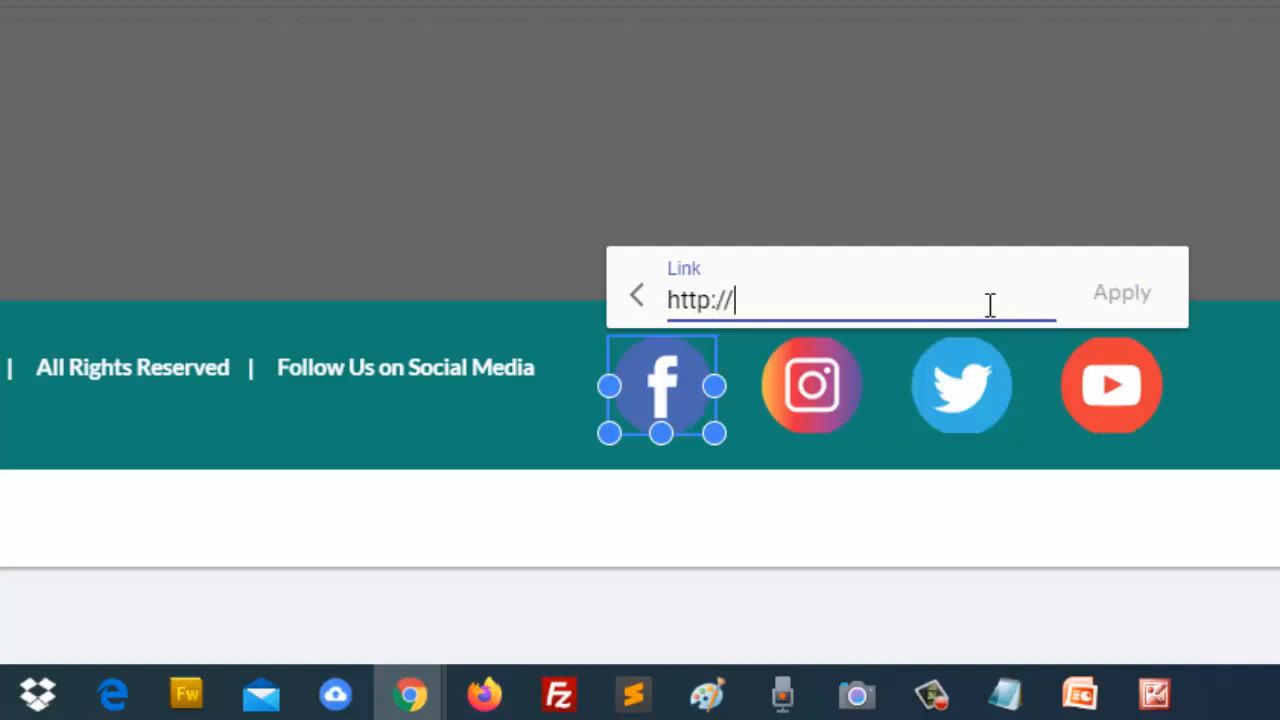
text(abc)
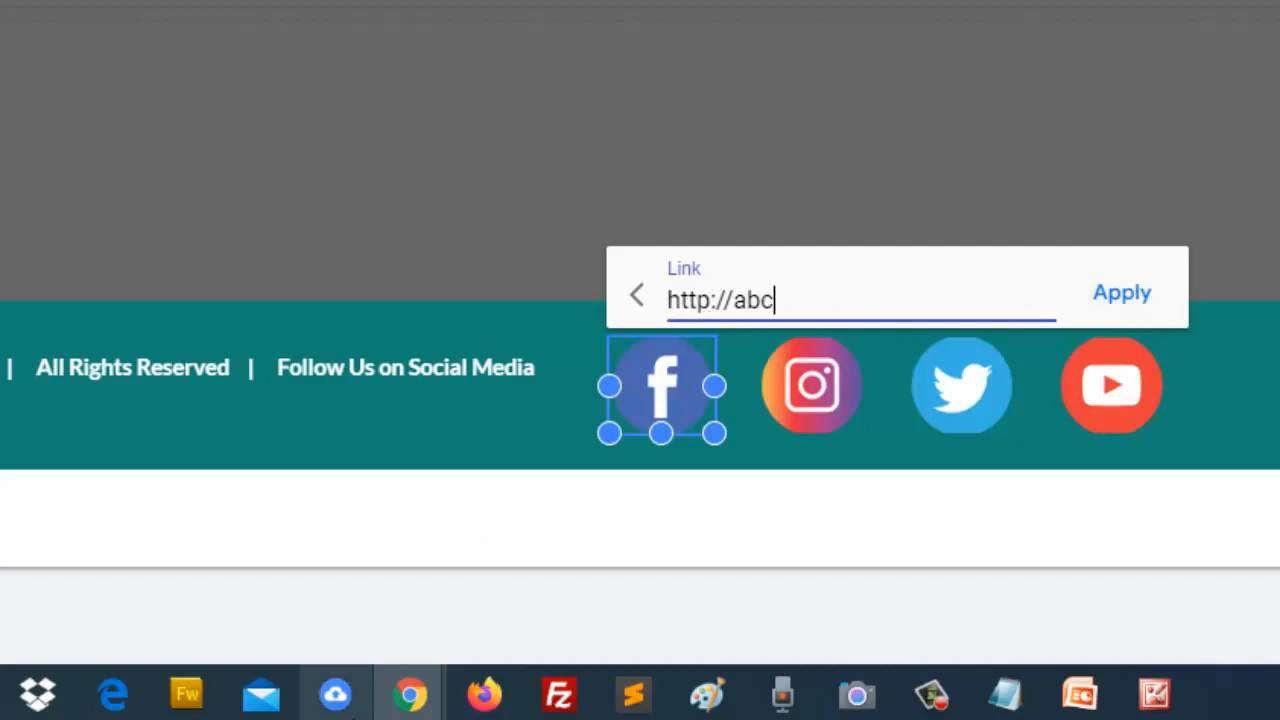
Step: Copy the Notify Information Centre Facebook page address up to notifyic/, then return to the editor
mouse_move(411, 694)
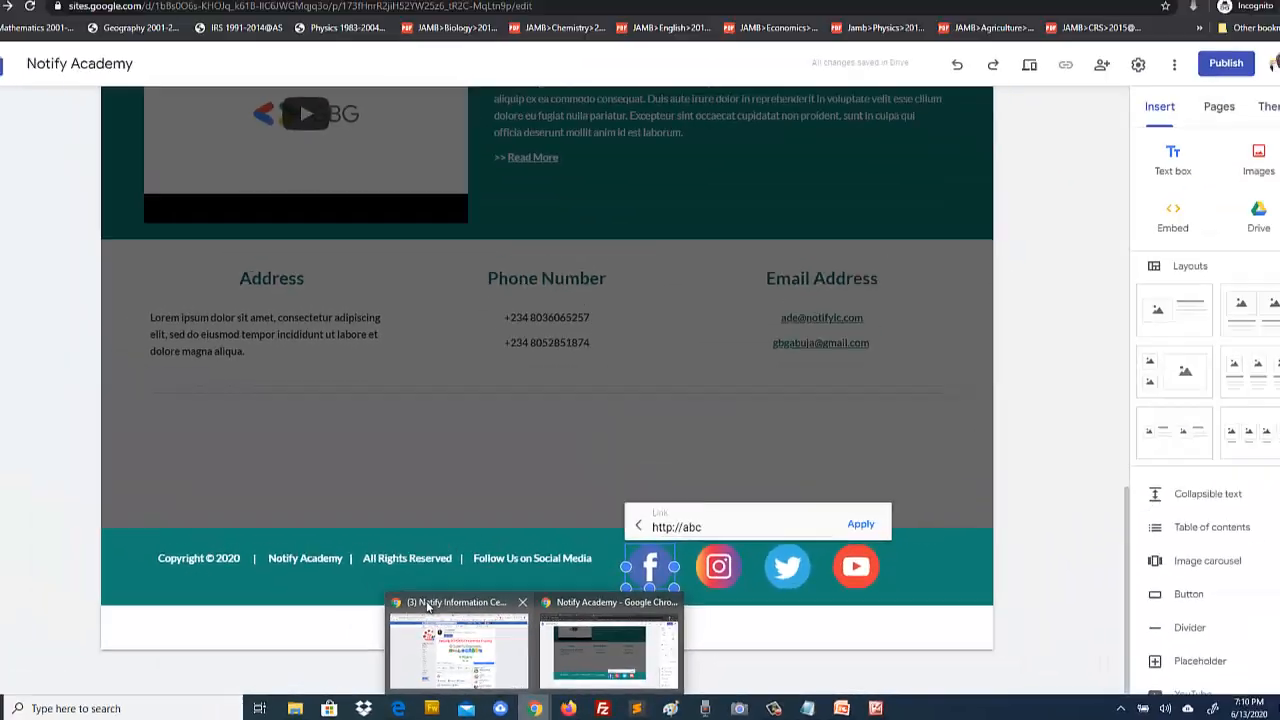
click(302, 513)
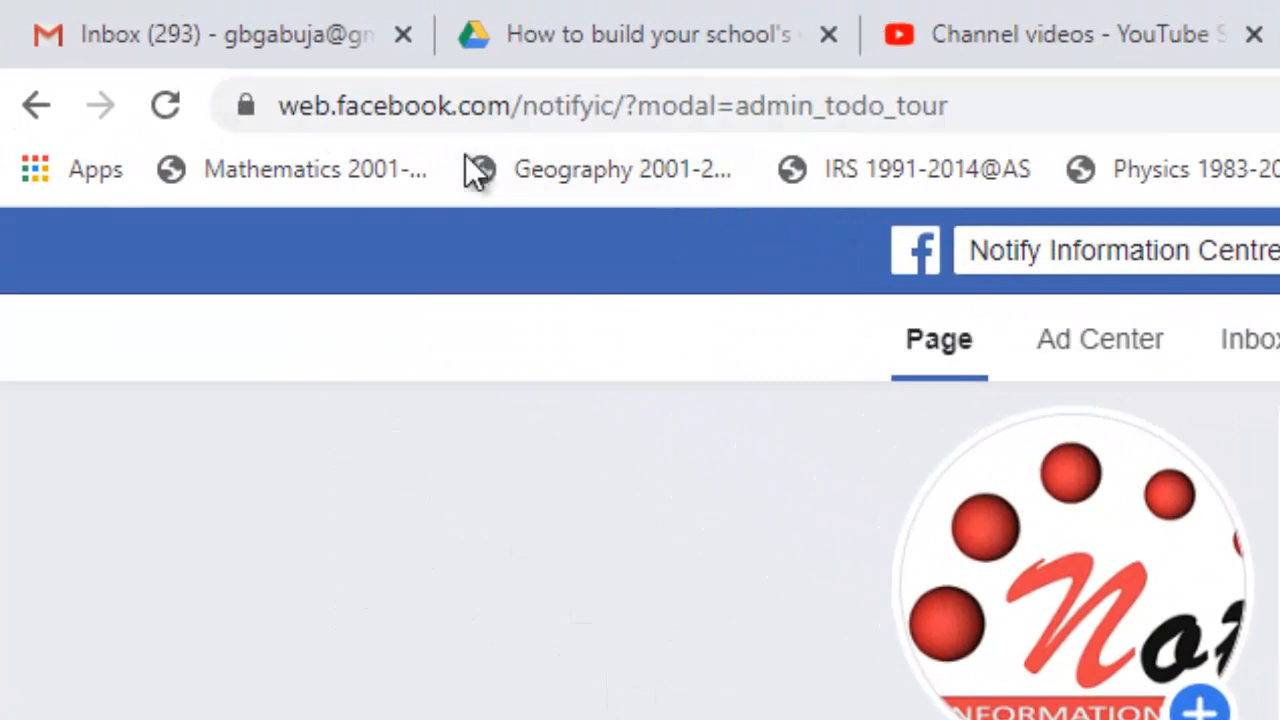
click(668, 105)
click(980, 106)
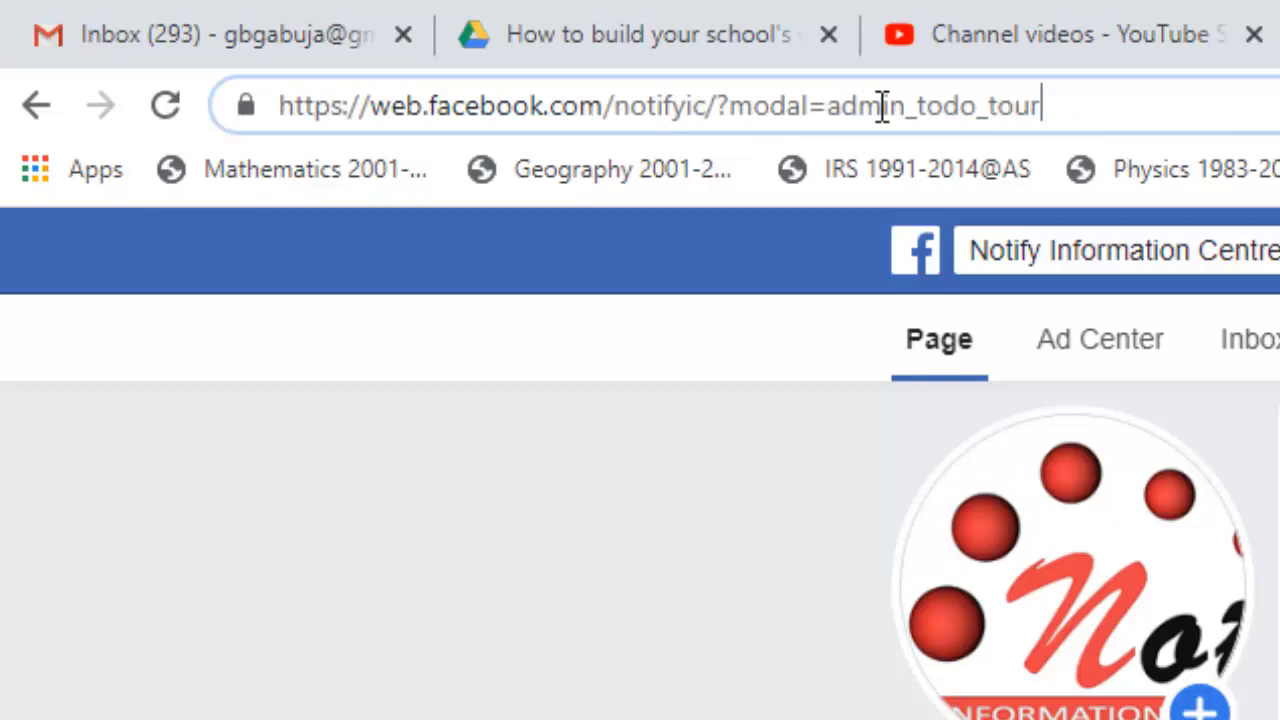
drag(720, 100, 276, 106)
key(ctrl+c)
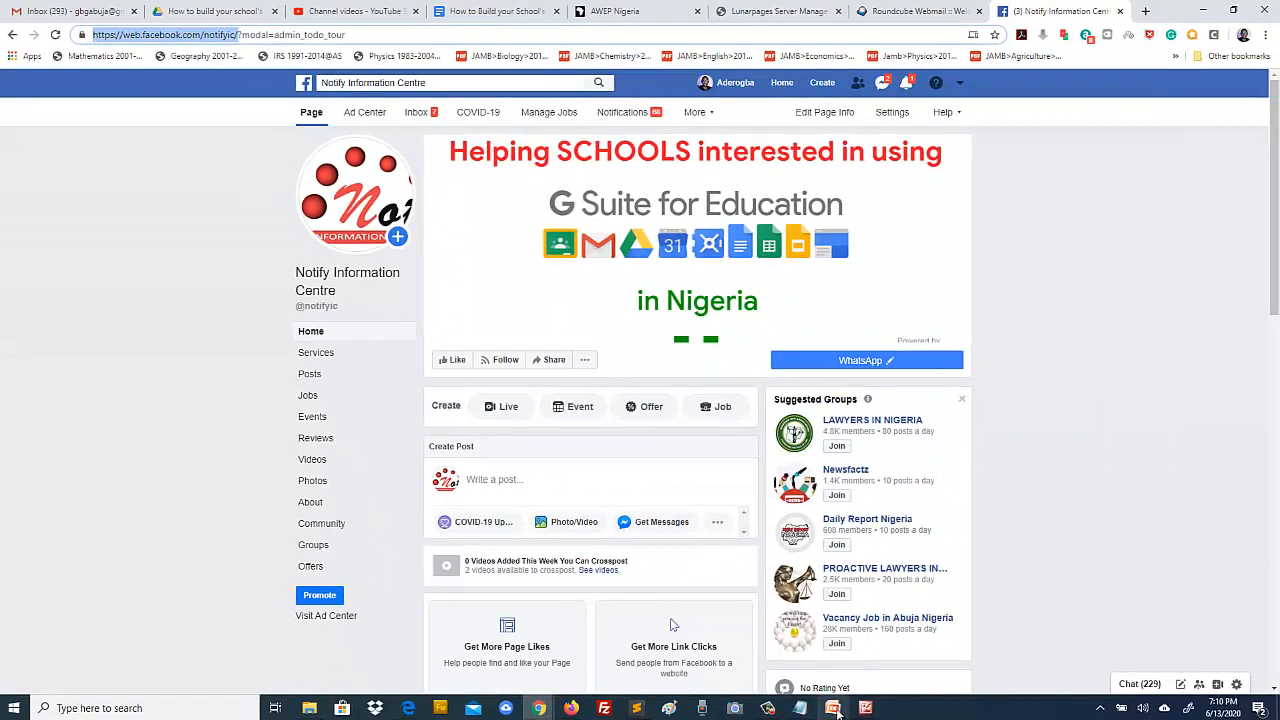
mouse_move(540, 707)
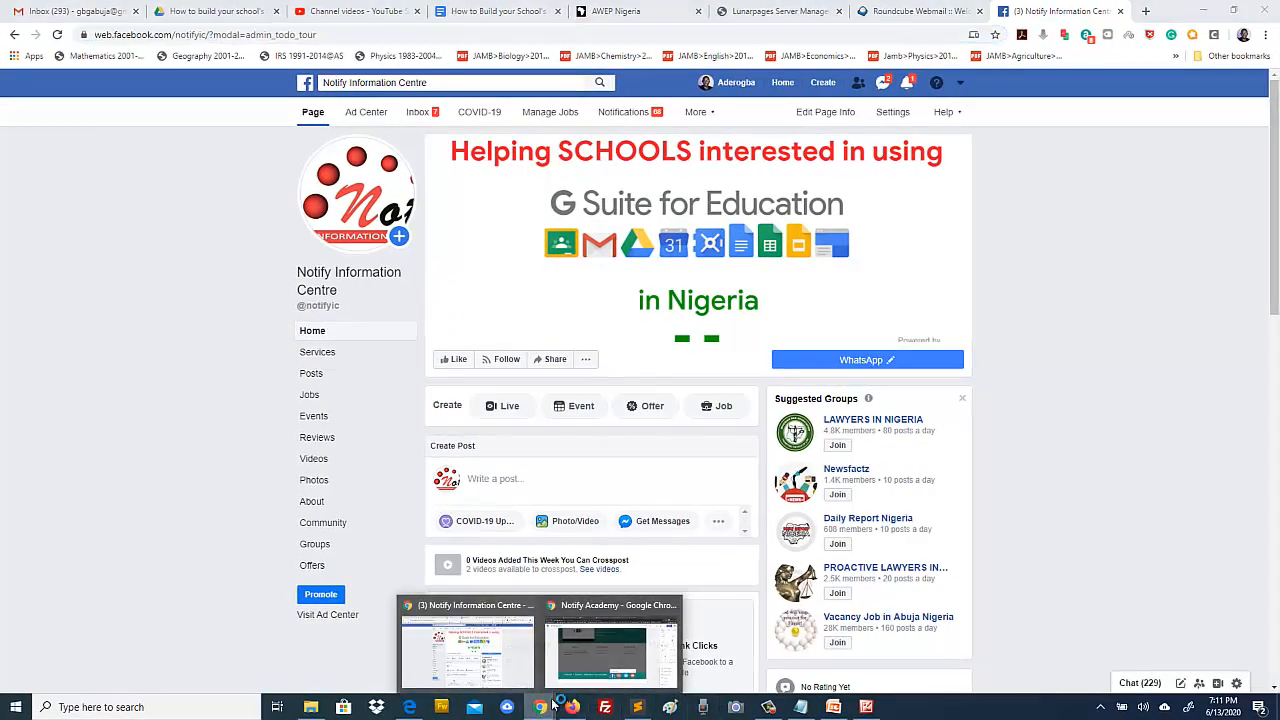
click(581, 658)
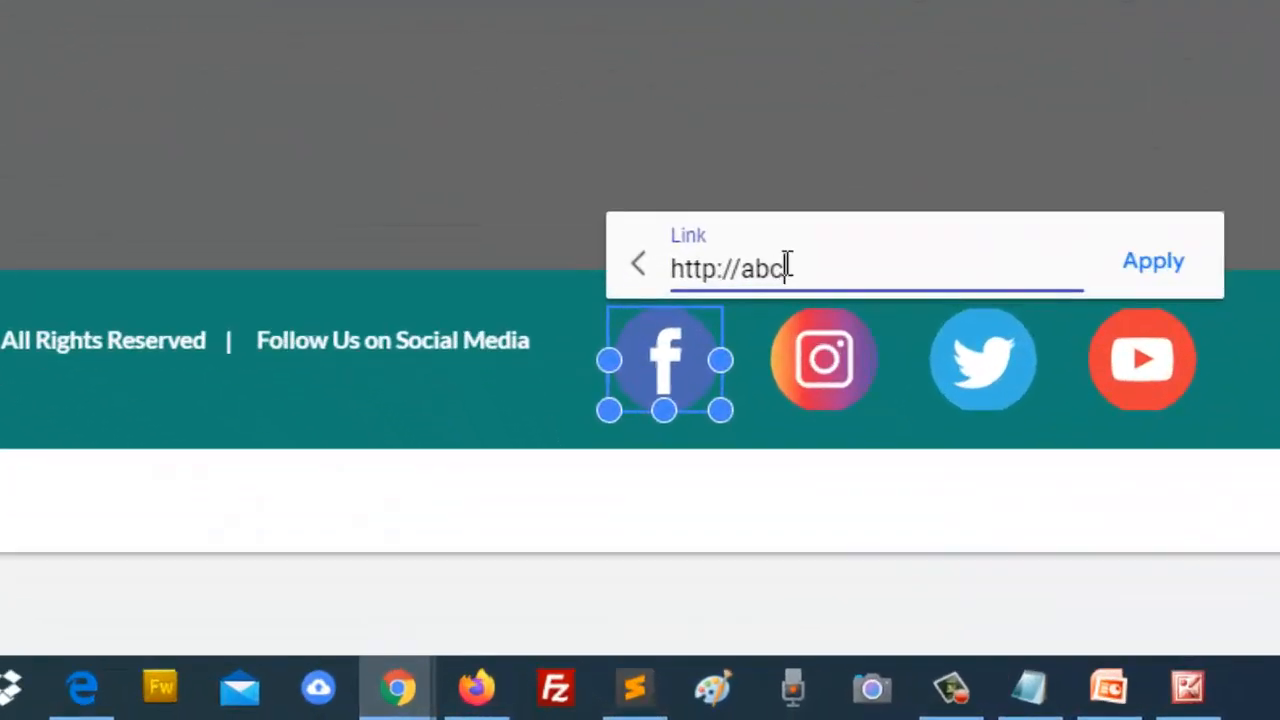
drag(750, 381, 667, 370)
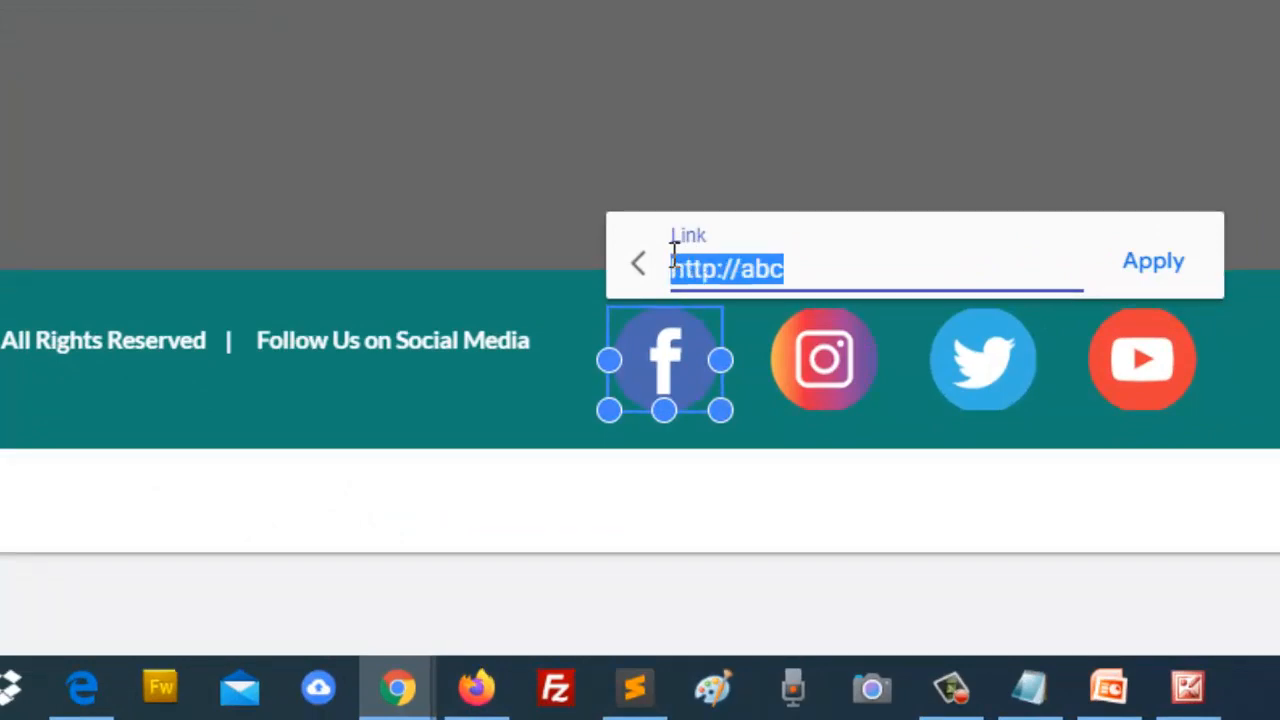
key(ctrl+v)
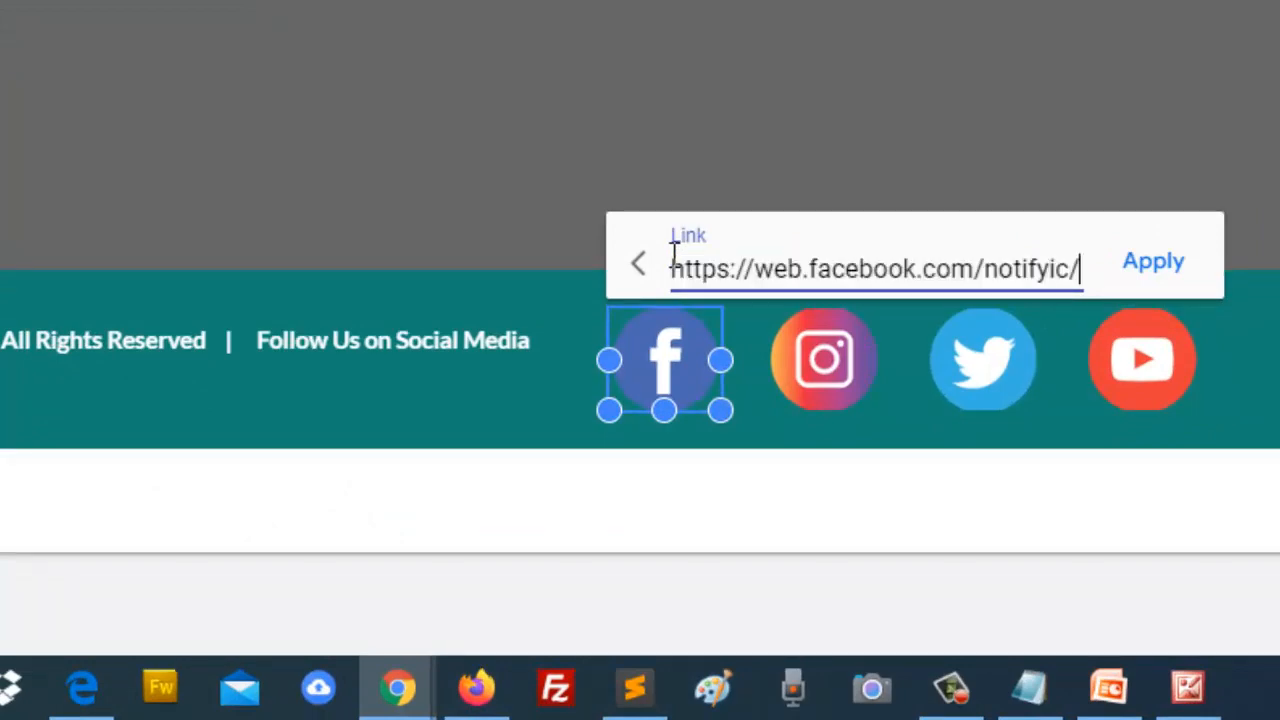
click(1155, 265)
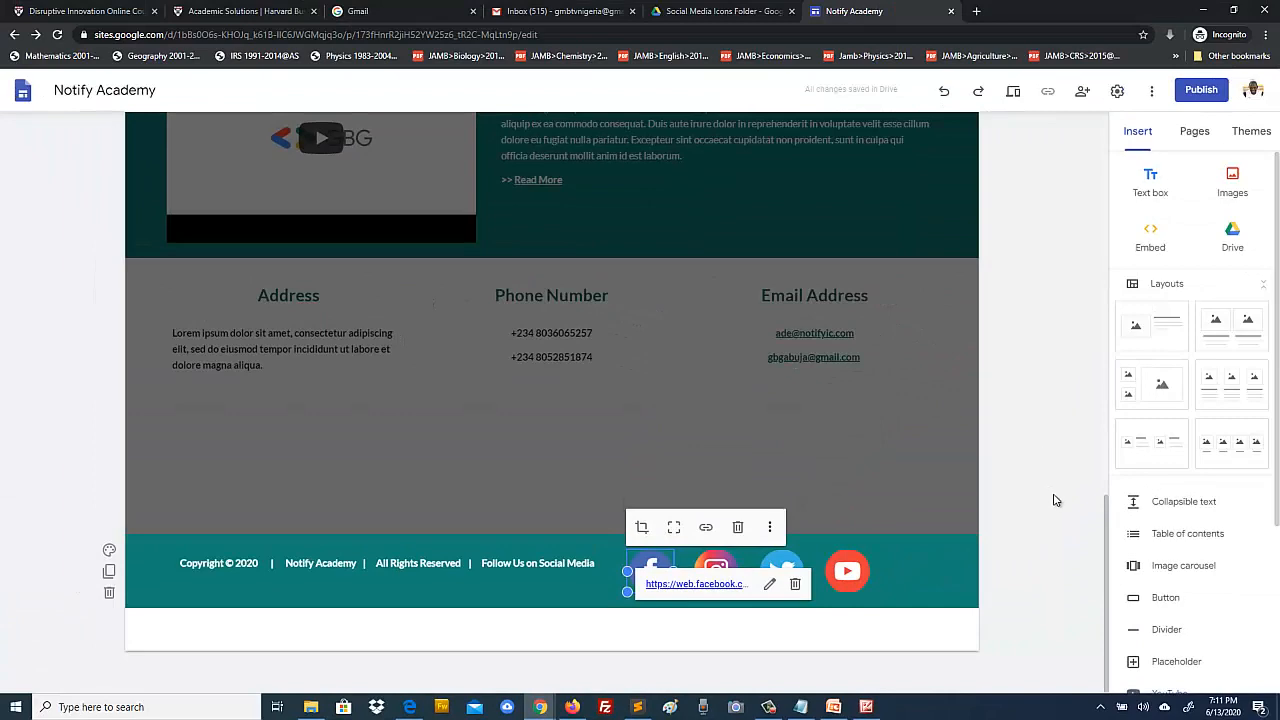
click(1057, 500)
scroll(1043, 486, up, 10)
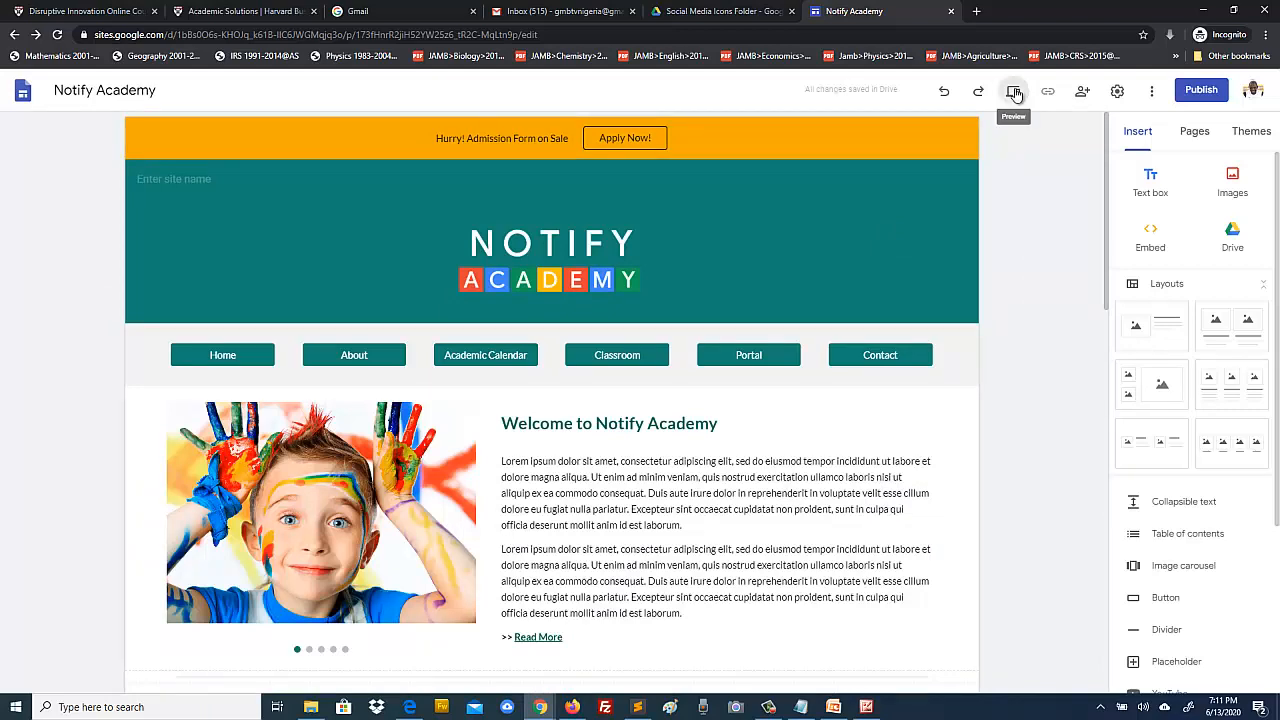
Step: Preview the site and test that the footer Facebook icon opens the Notify Information Centre page
click(1014, 92)
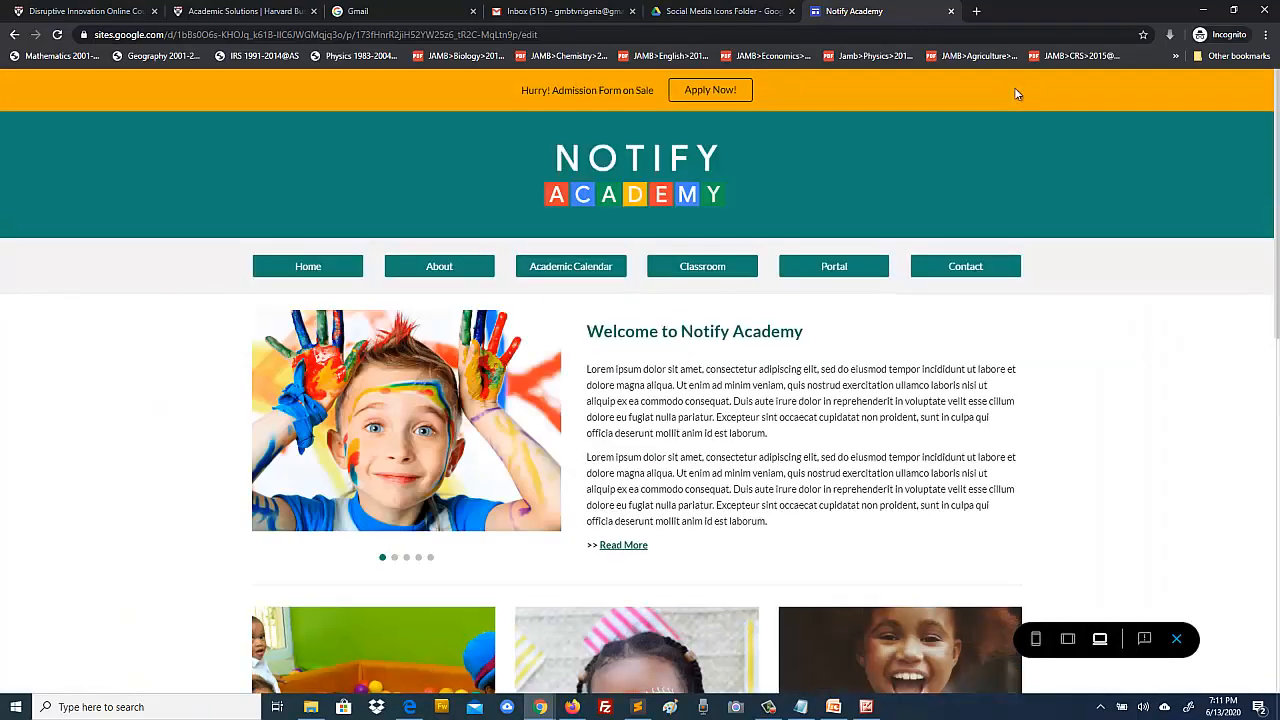
scroll(1077, 268, down, 8)
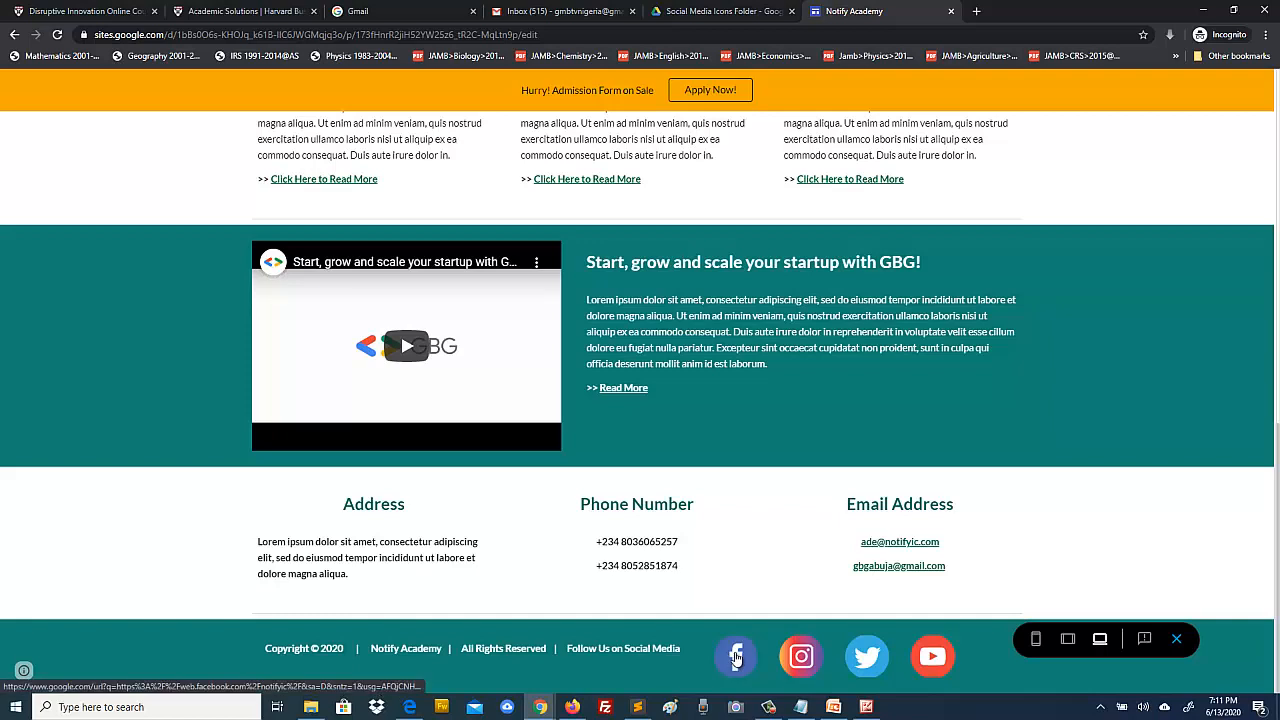
click(736, 656)
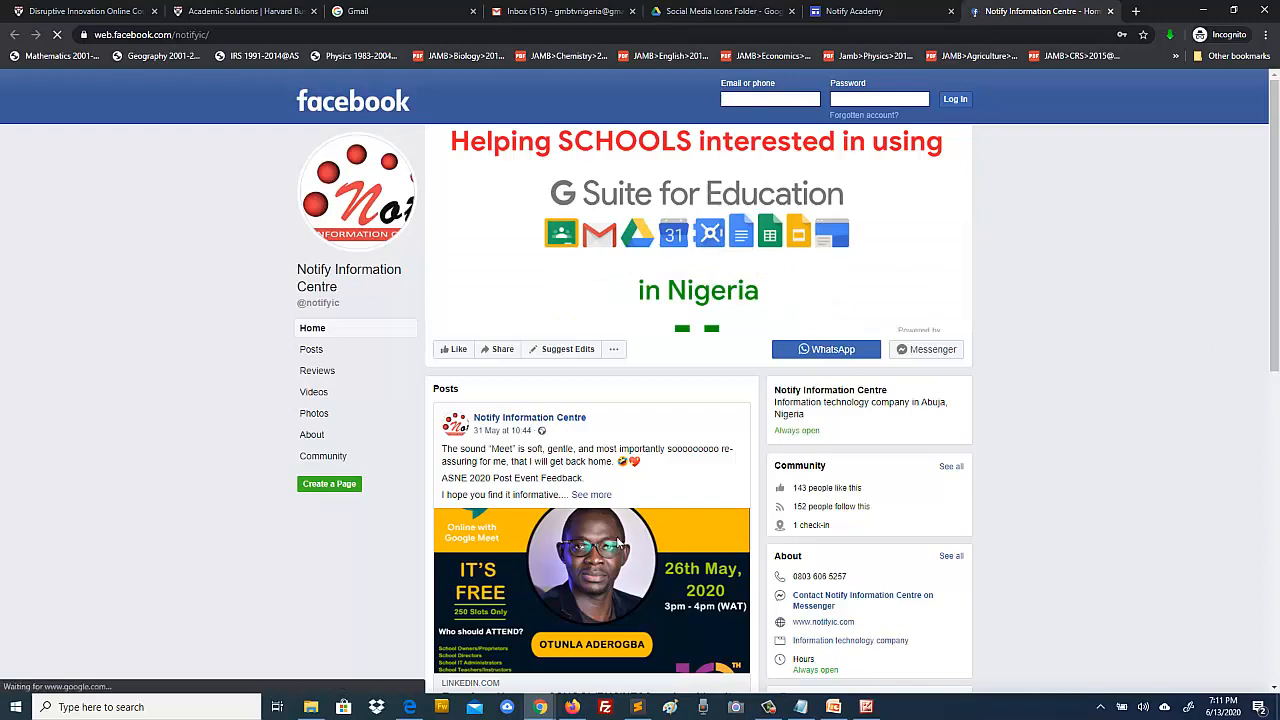
click(838, 11)
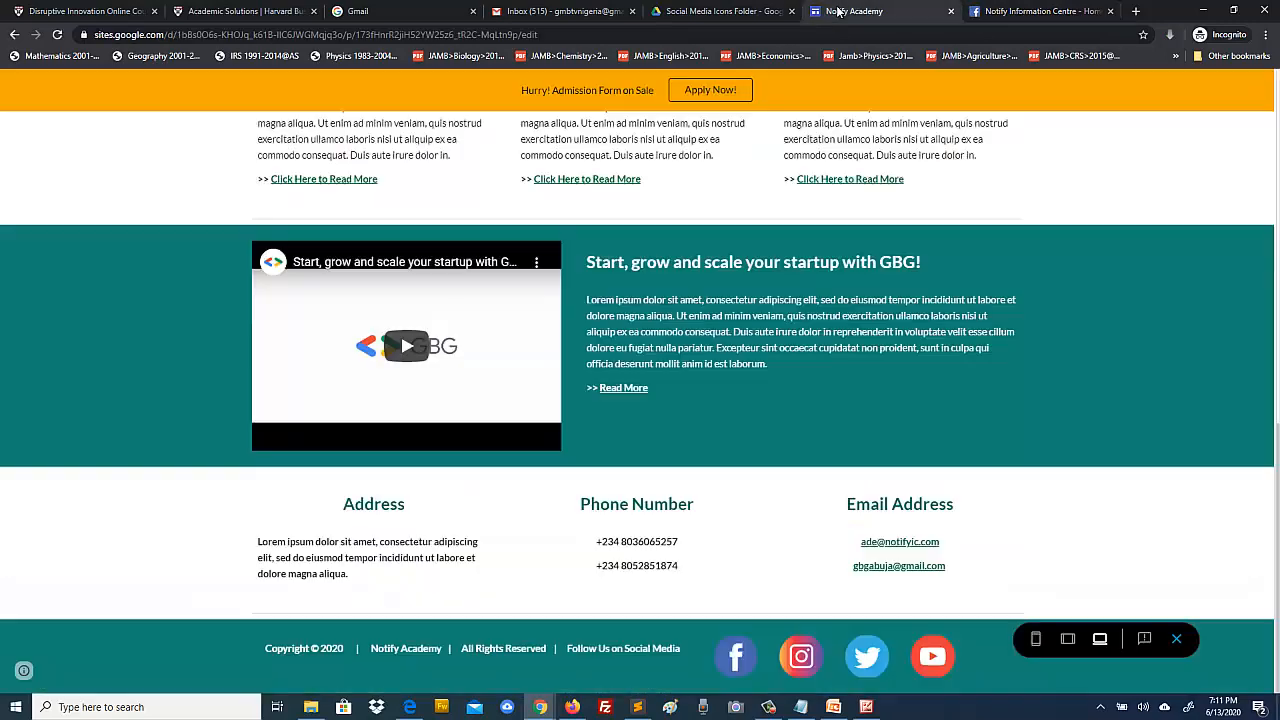
Step: Exit the preview and scroll down to the homepage footer in the editor
click(1176, 639)
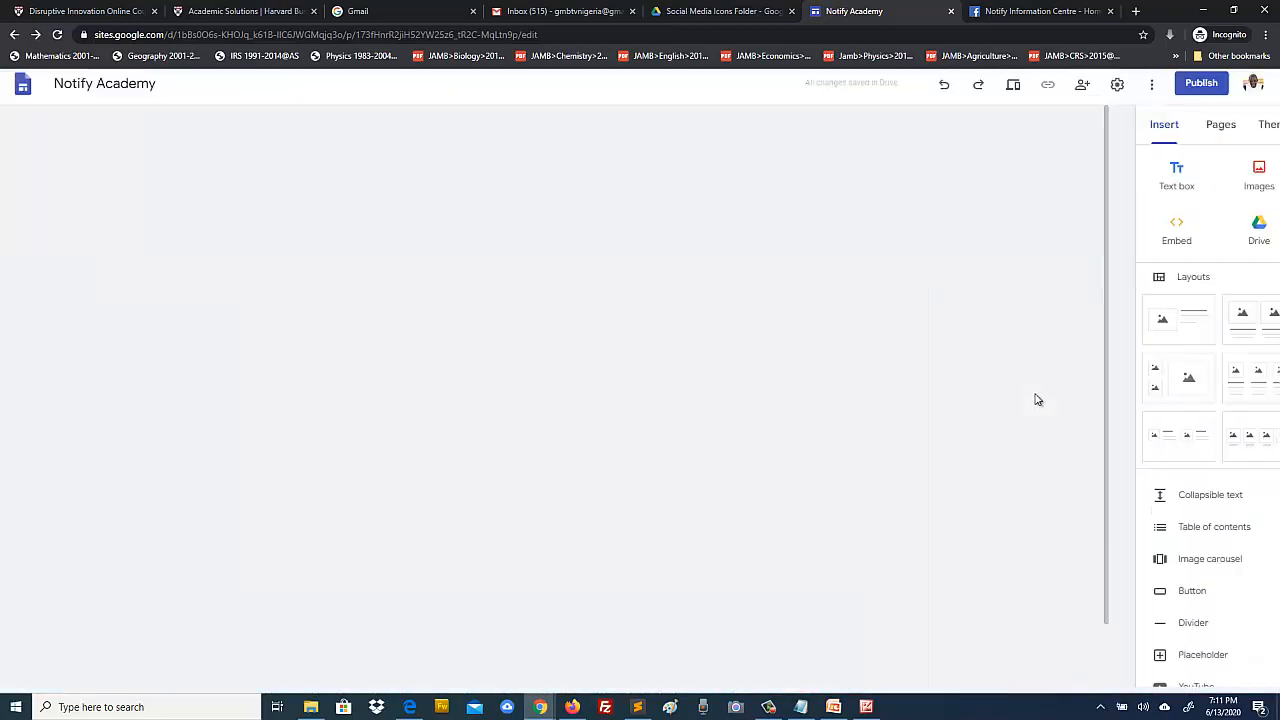
scroll(1052, 410, down, 9)
scroll(1052, 410, down, 2)
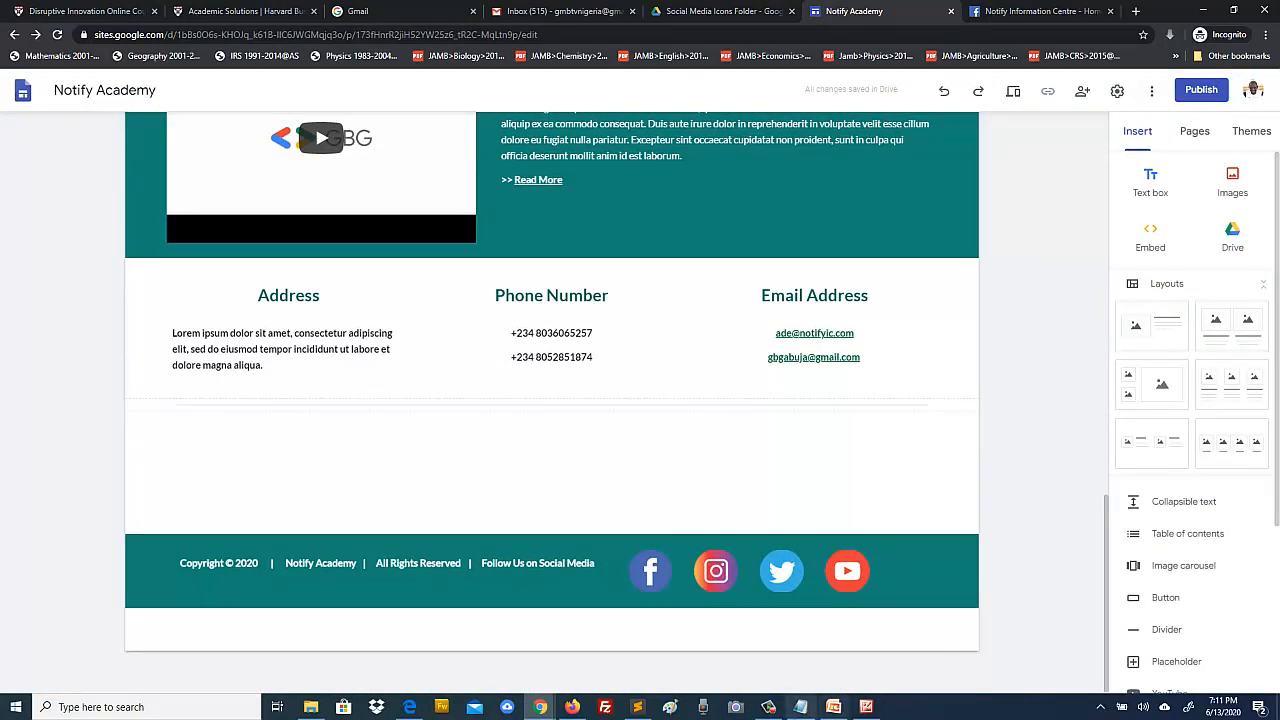
click(768, 707)
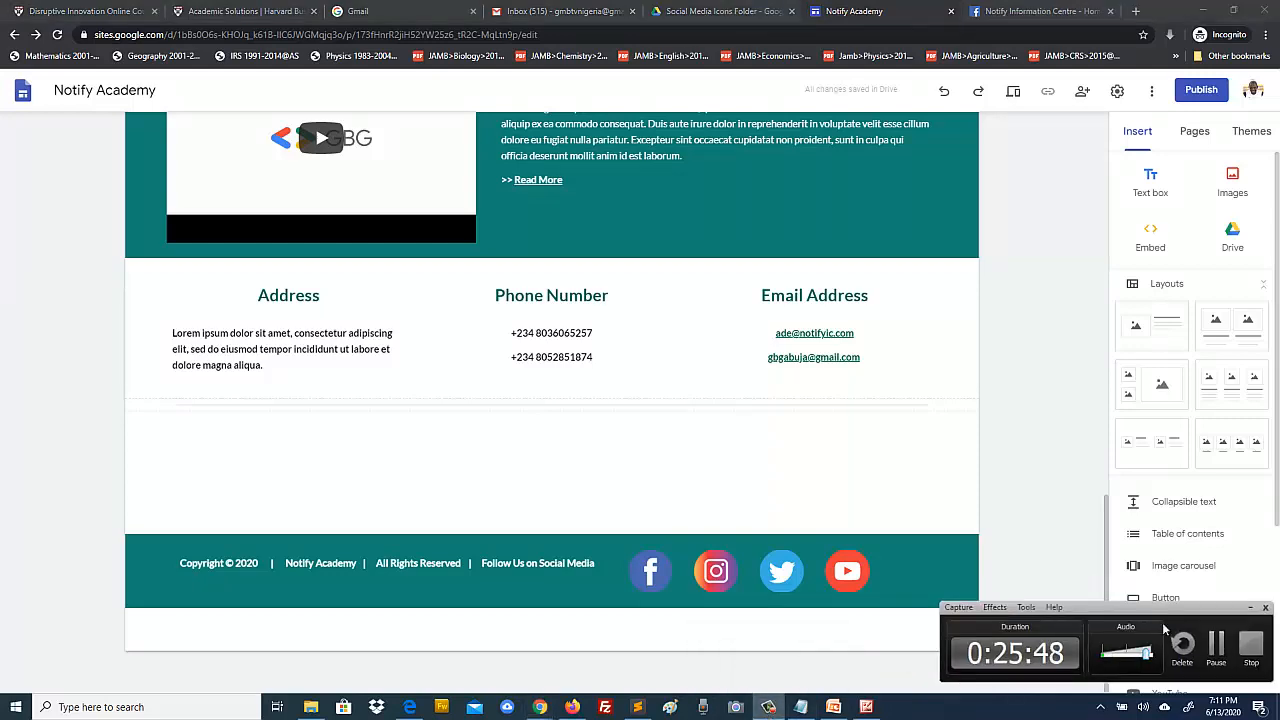